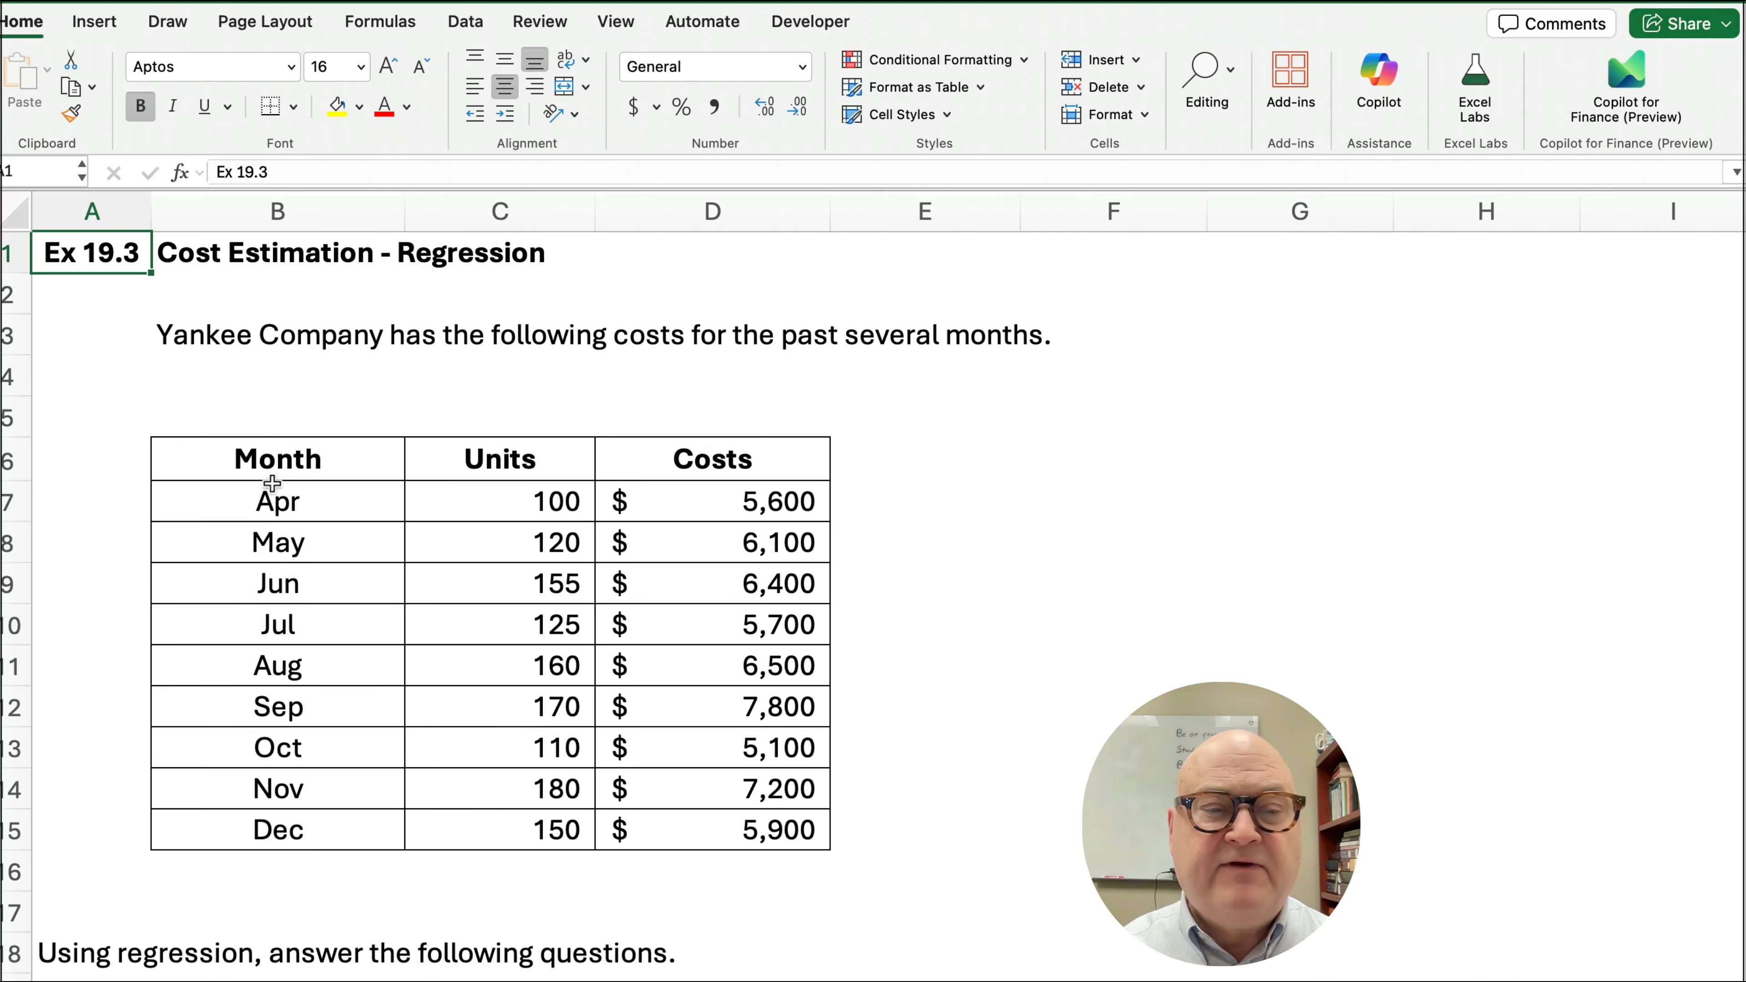
# - Review the monthly units and costs table, the five cost estimation questions and the list of regression methods
pyautogui.moveTo(275, 489); pyautogui.dragTo(316, 836)
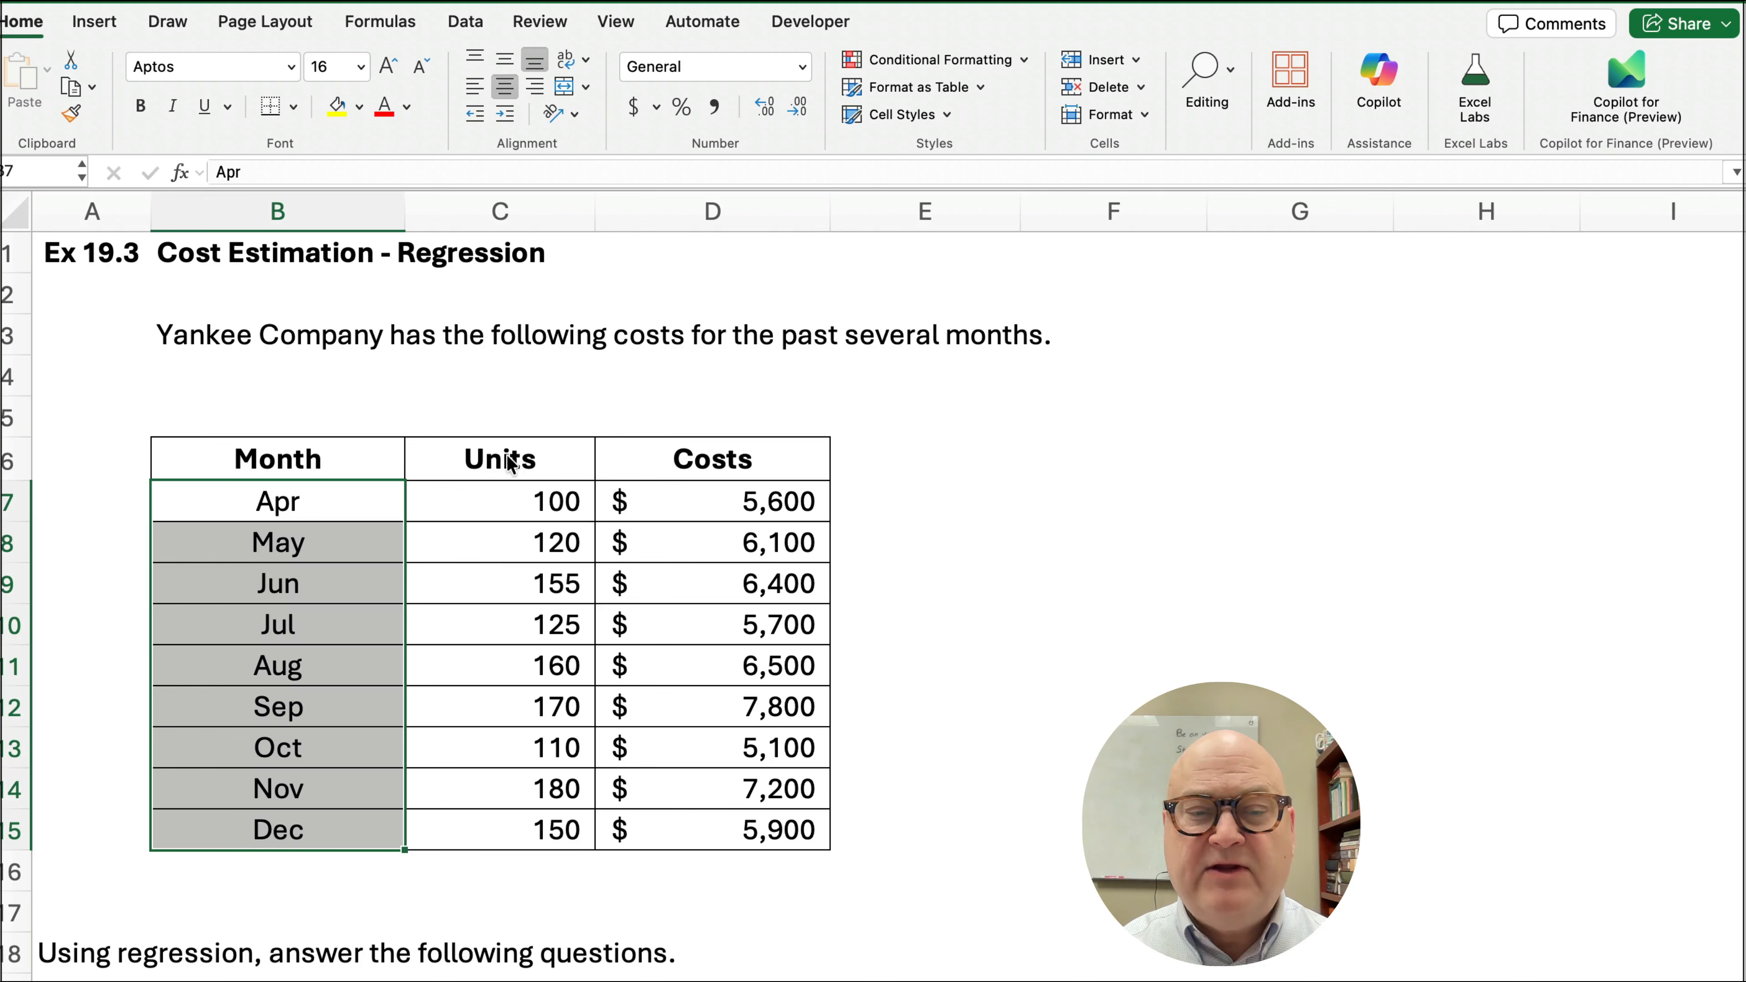
pyautogui.moveTo(520, 450); pyautogui.dragTo(549, 825)
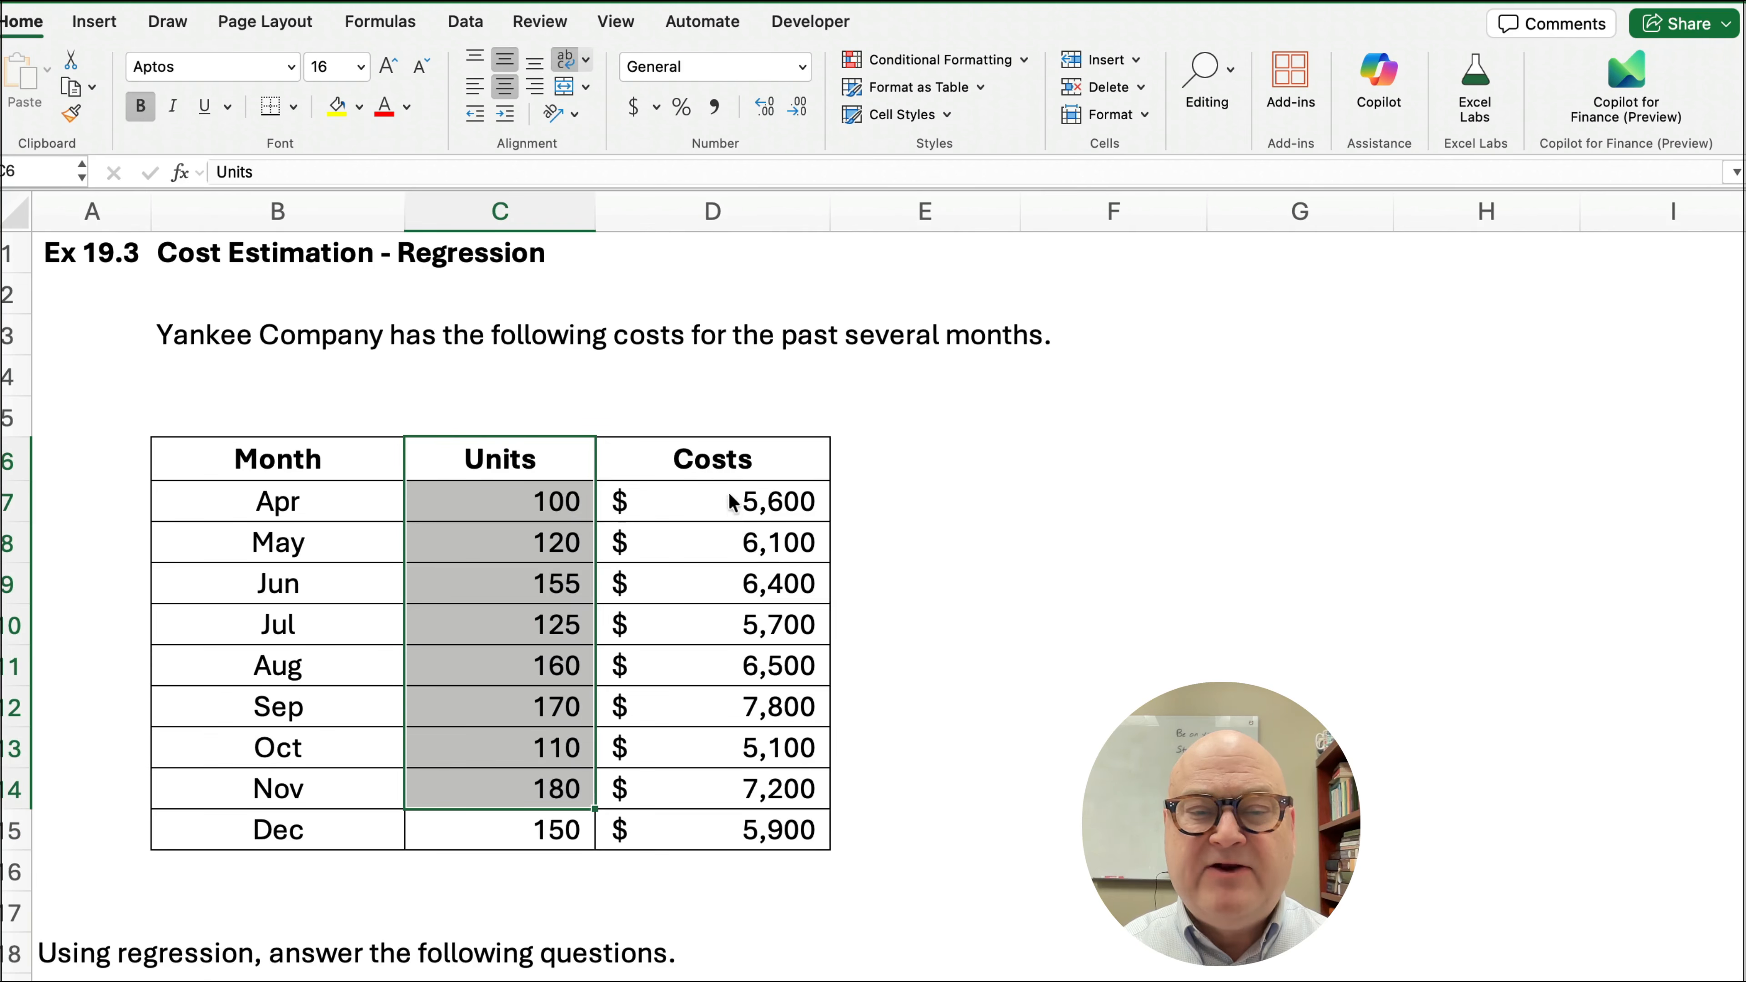
pyautogui.moveTo(736, 459); pyautogui.dragTo(712, 809)
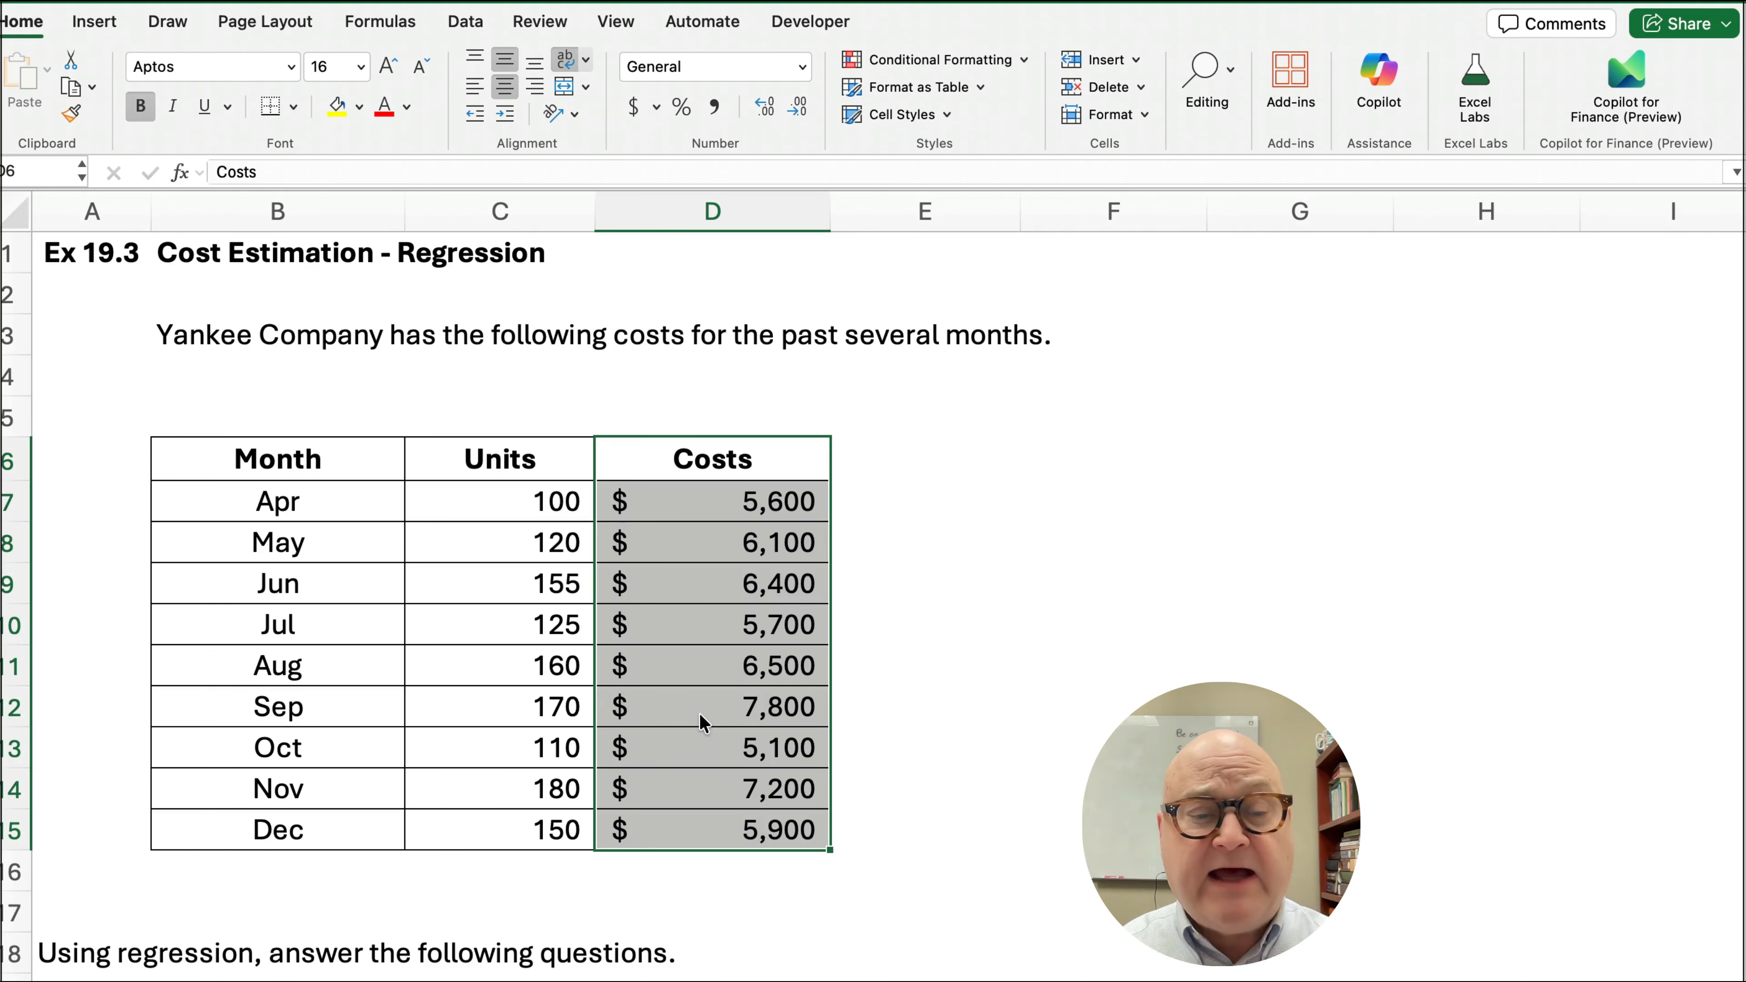
pyautogui.scroll(-8, 491, 756)
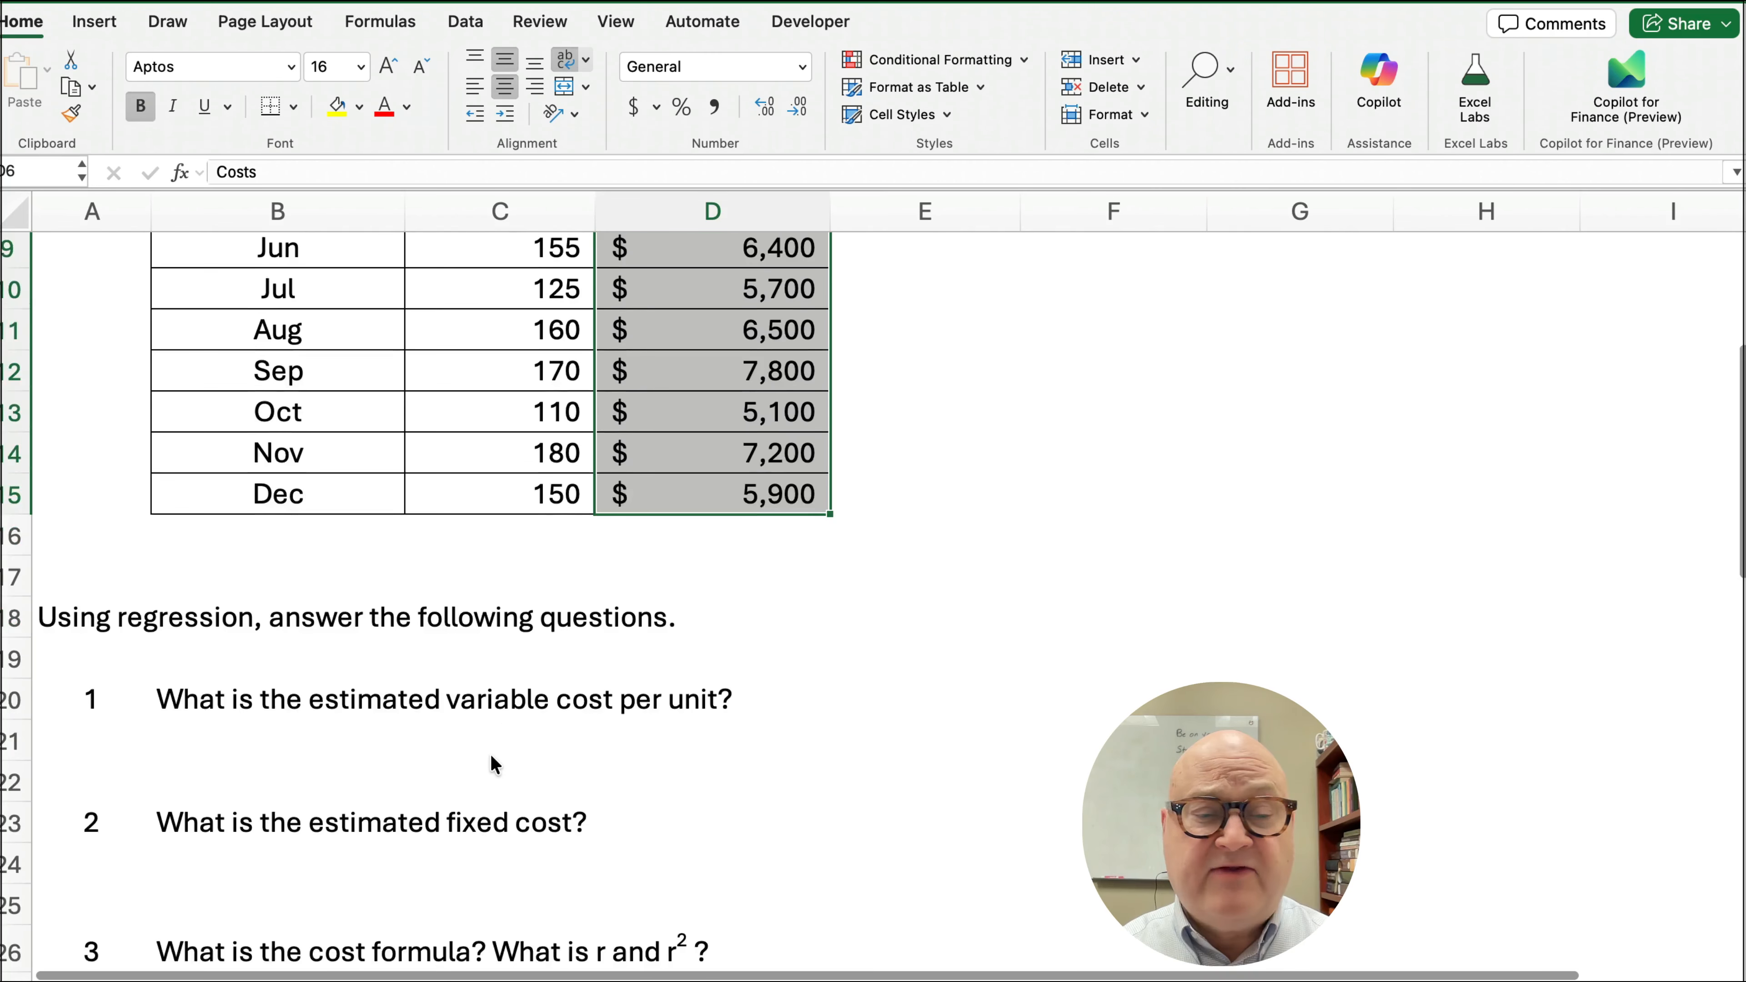
pyautogui.scroll(-6, 491, 757)
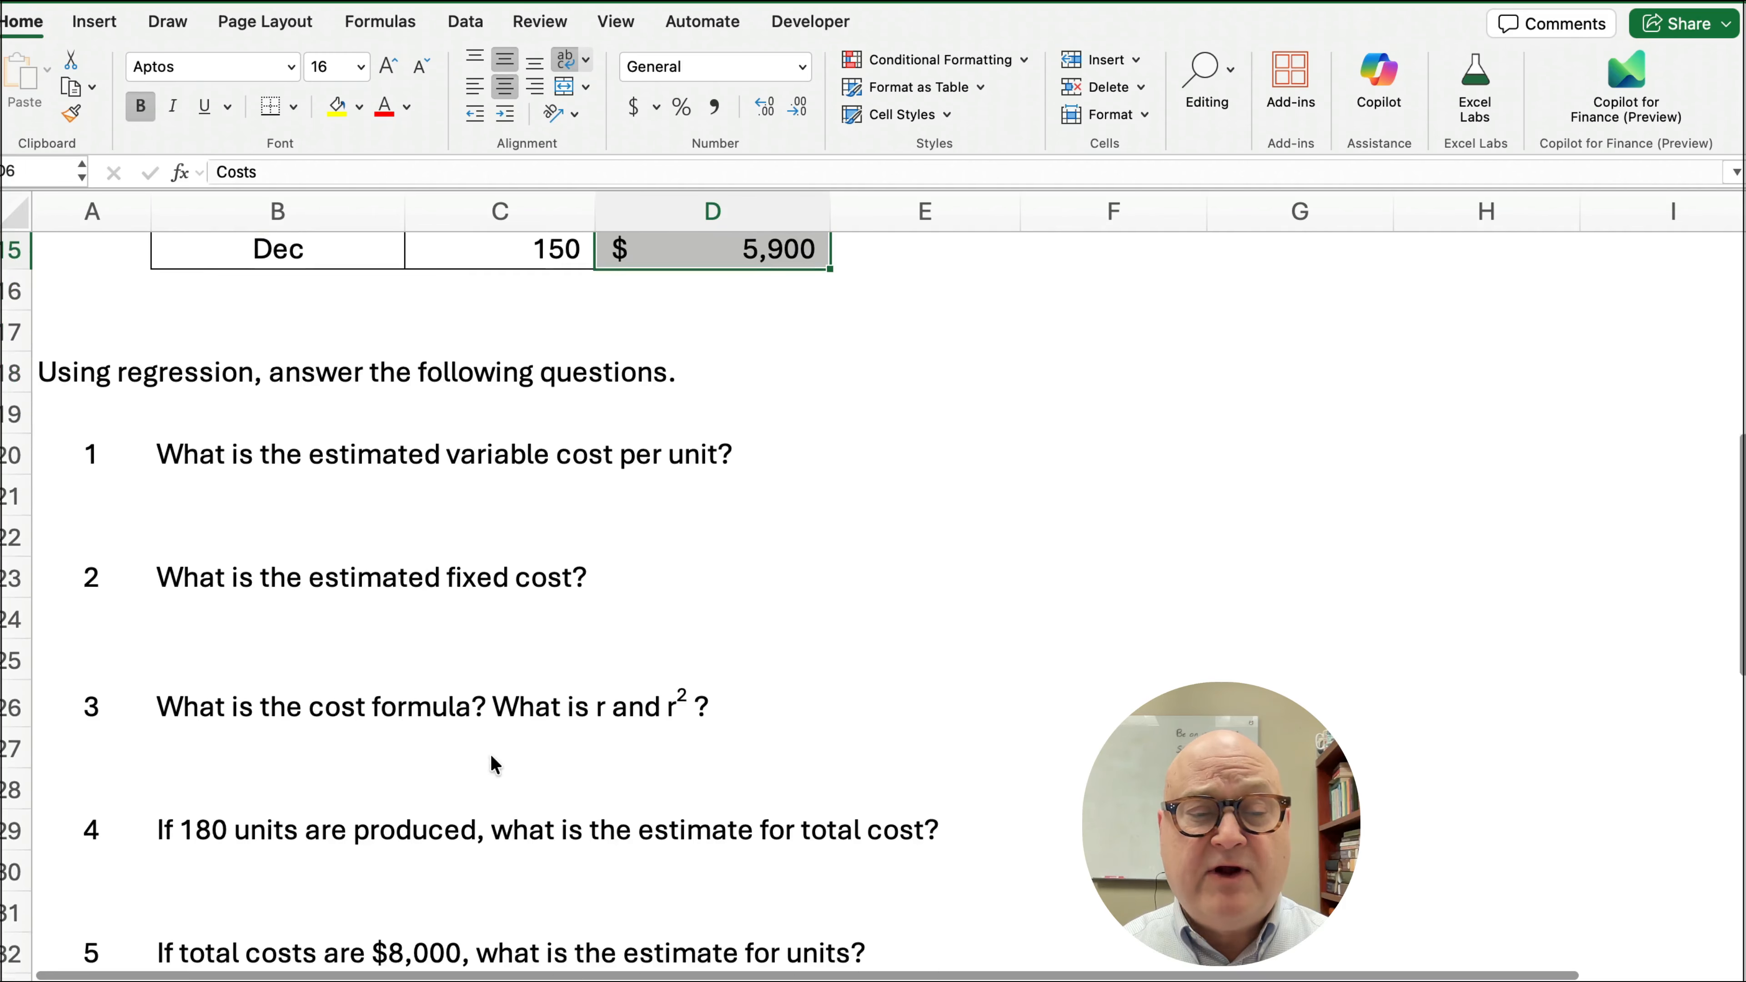
pyautogui.scroll(-1, 494, 762)
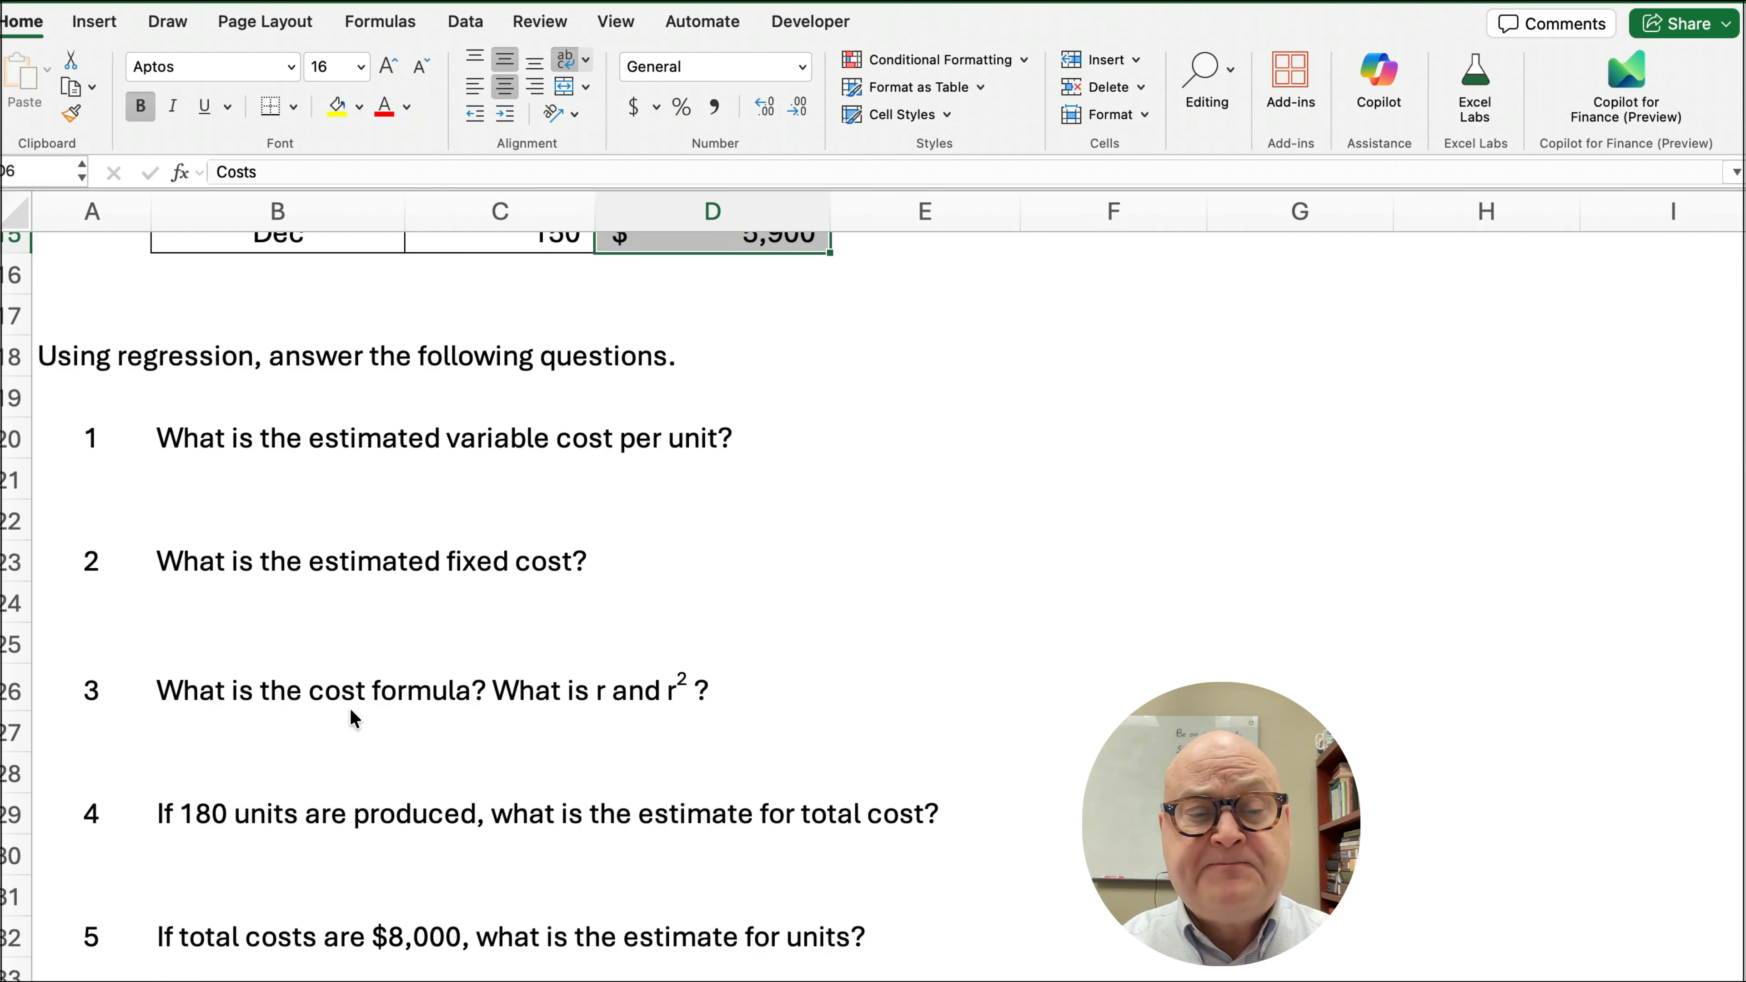
pyautogui.scroll(-1, 331, 741)
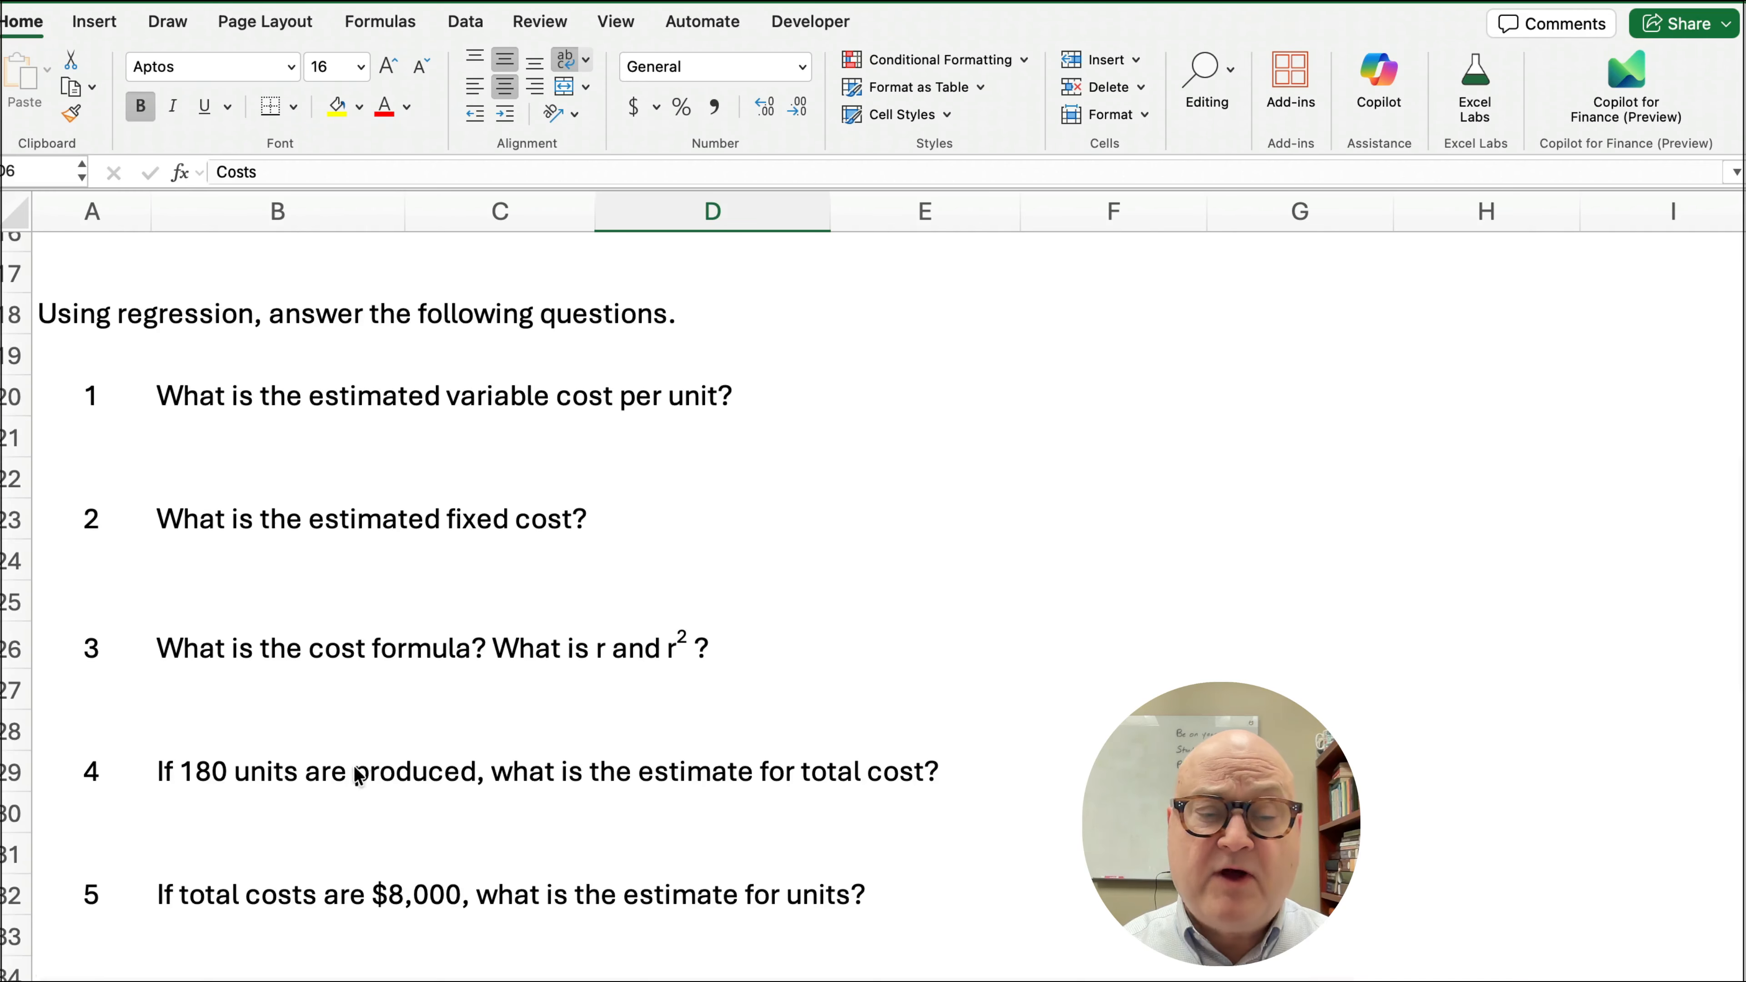
pyautogui.scroll(-4, 364, 754)
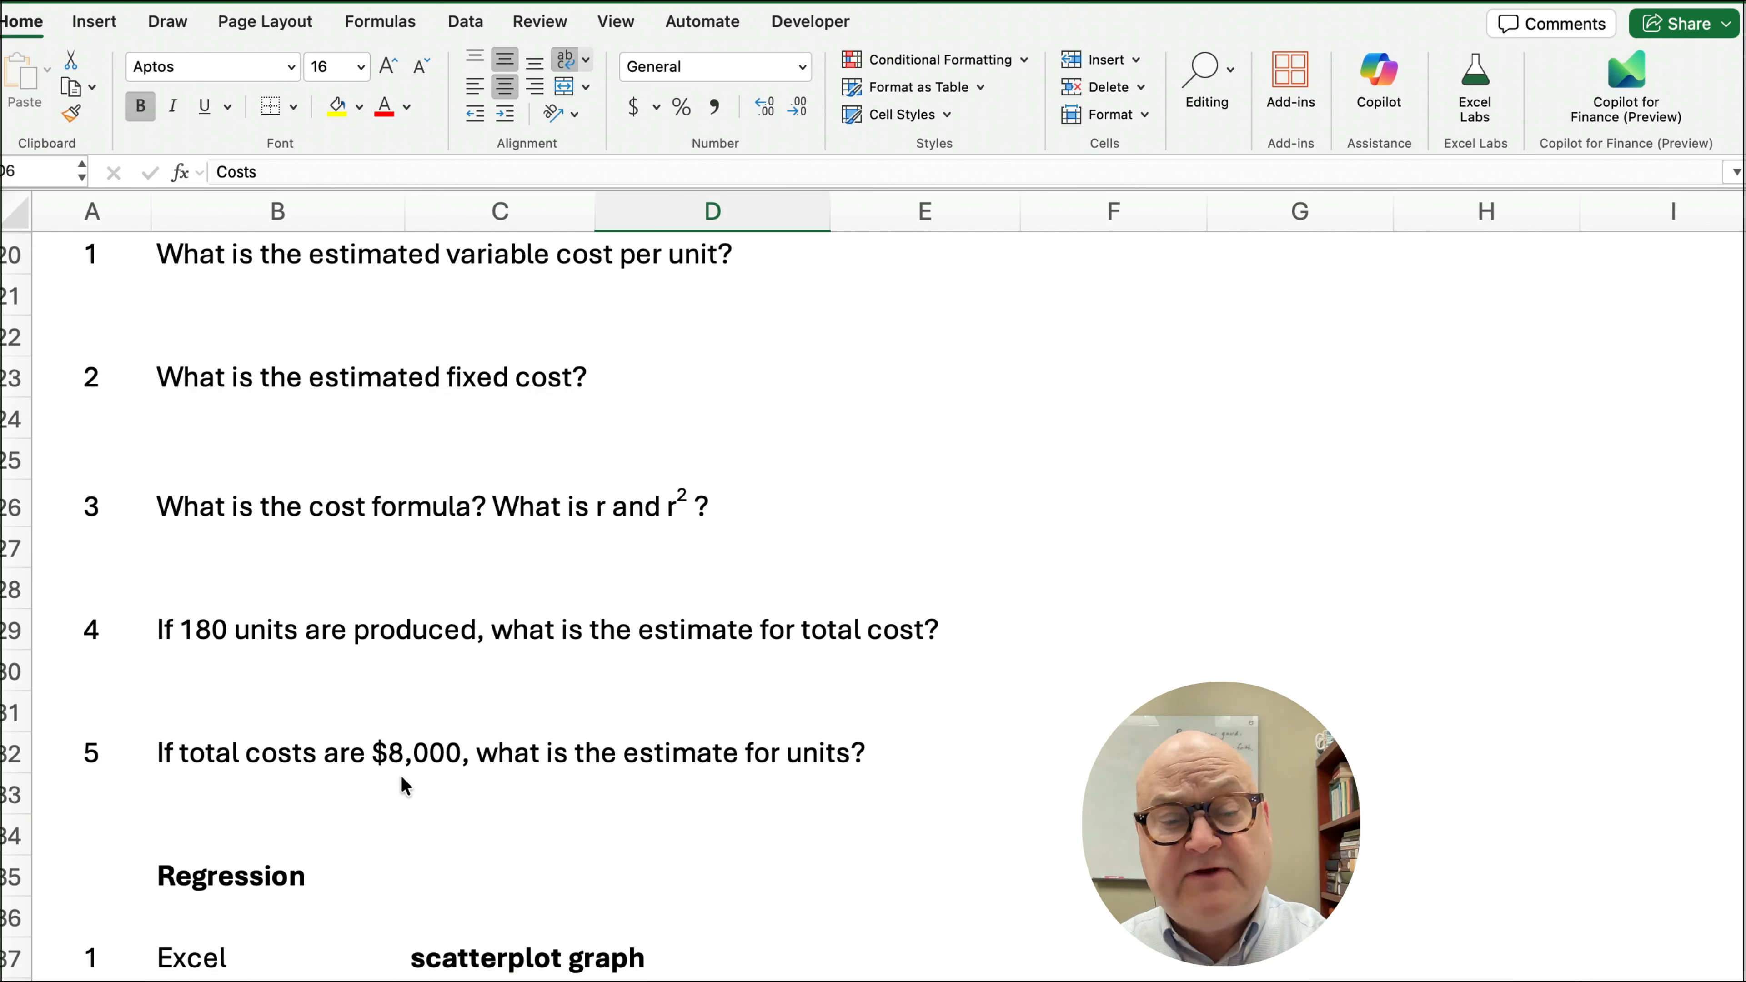
pyautogui.scroll(-13, 403, 778)
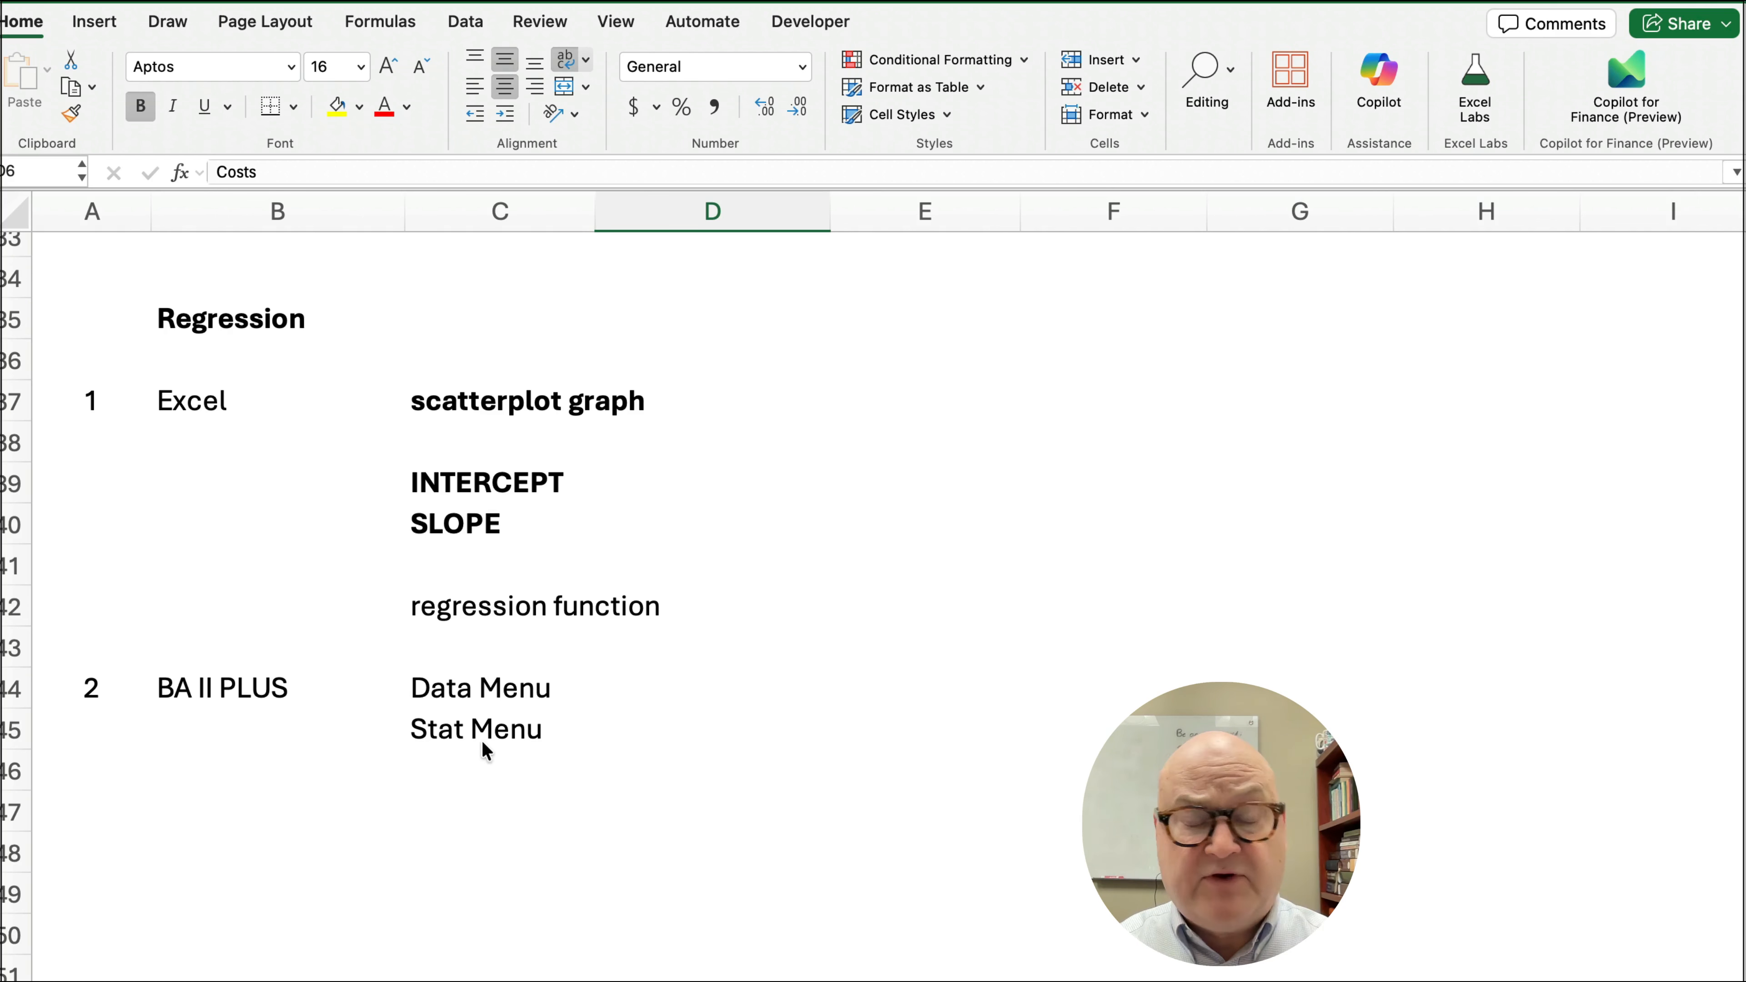
pyautogui.moveTo(199, 694); pyautogui.dragTo(477, 732)
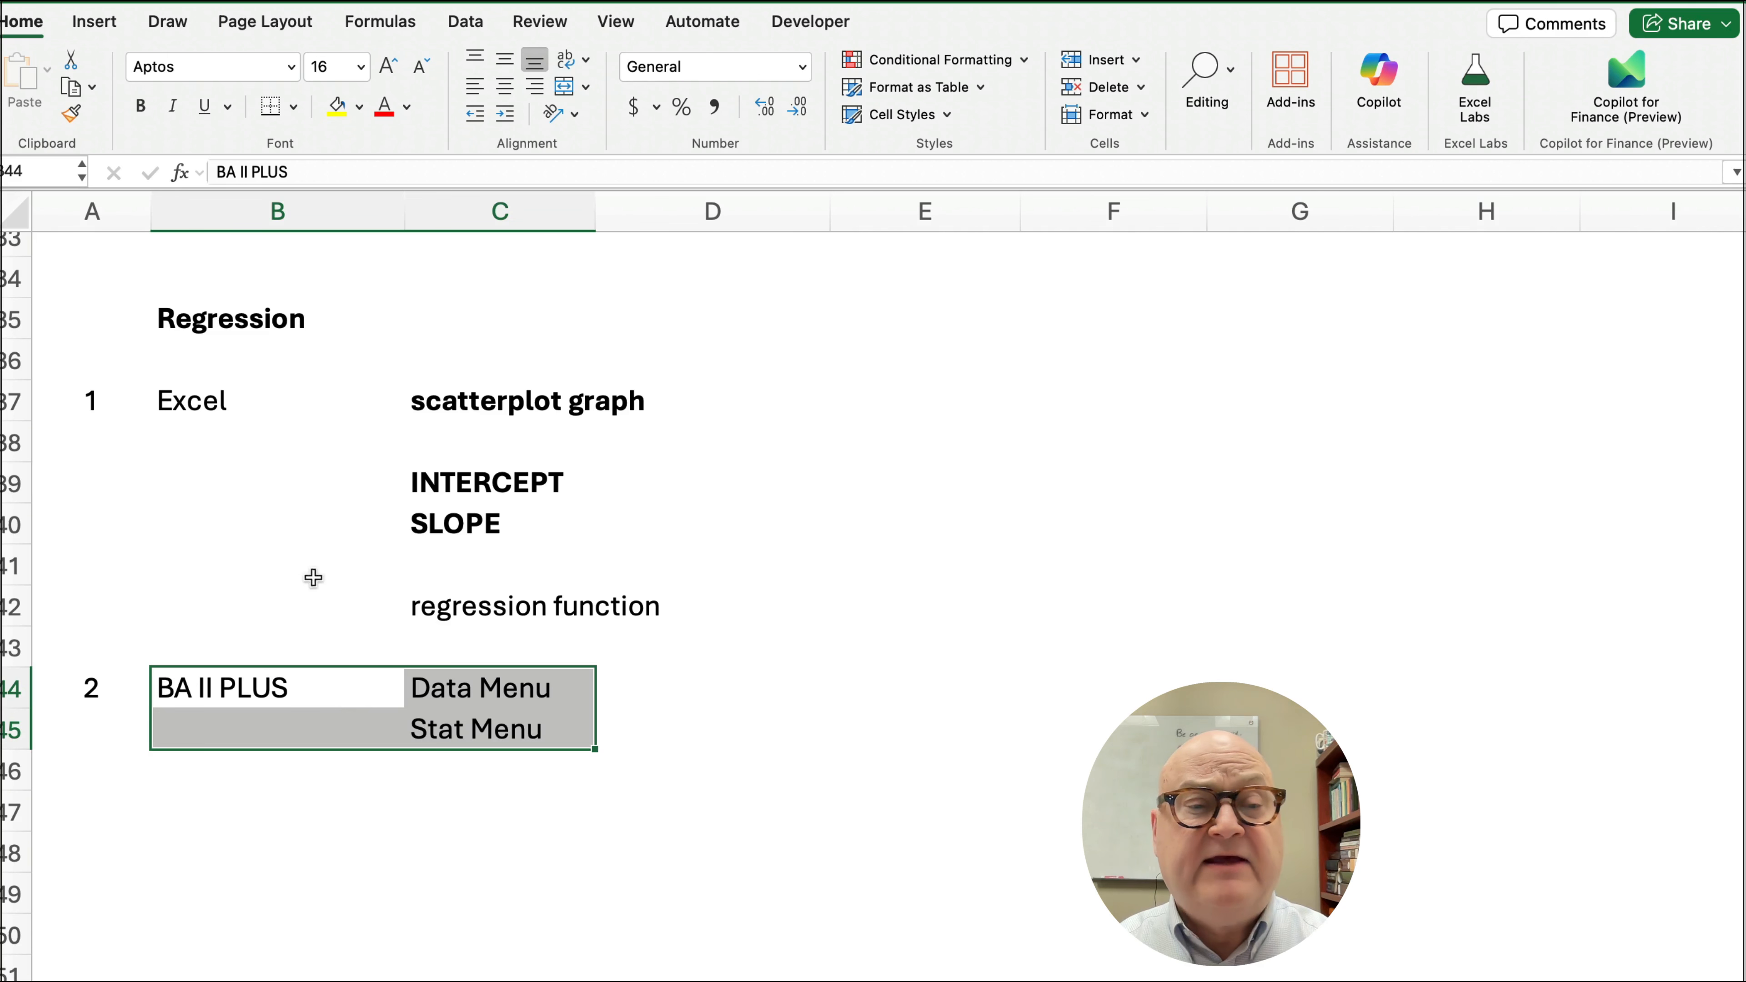
pyautogui.moveTo(192, 399); pyautogui.dragTo(535, 521)
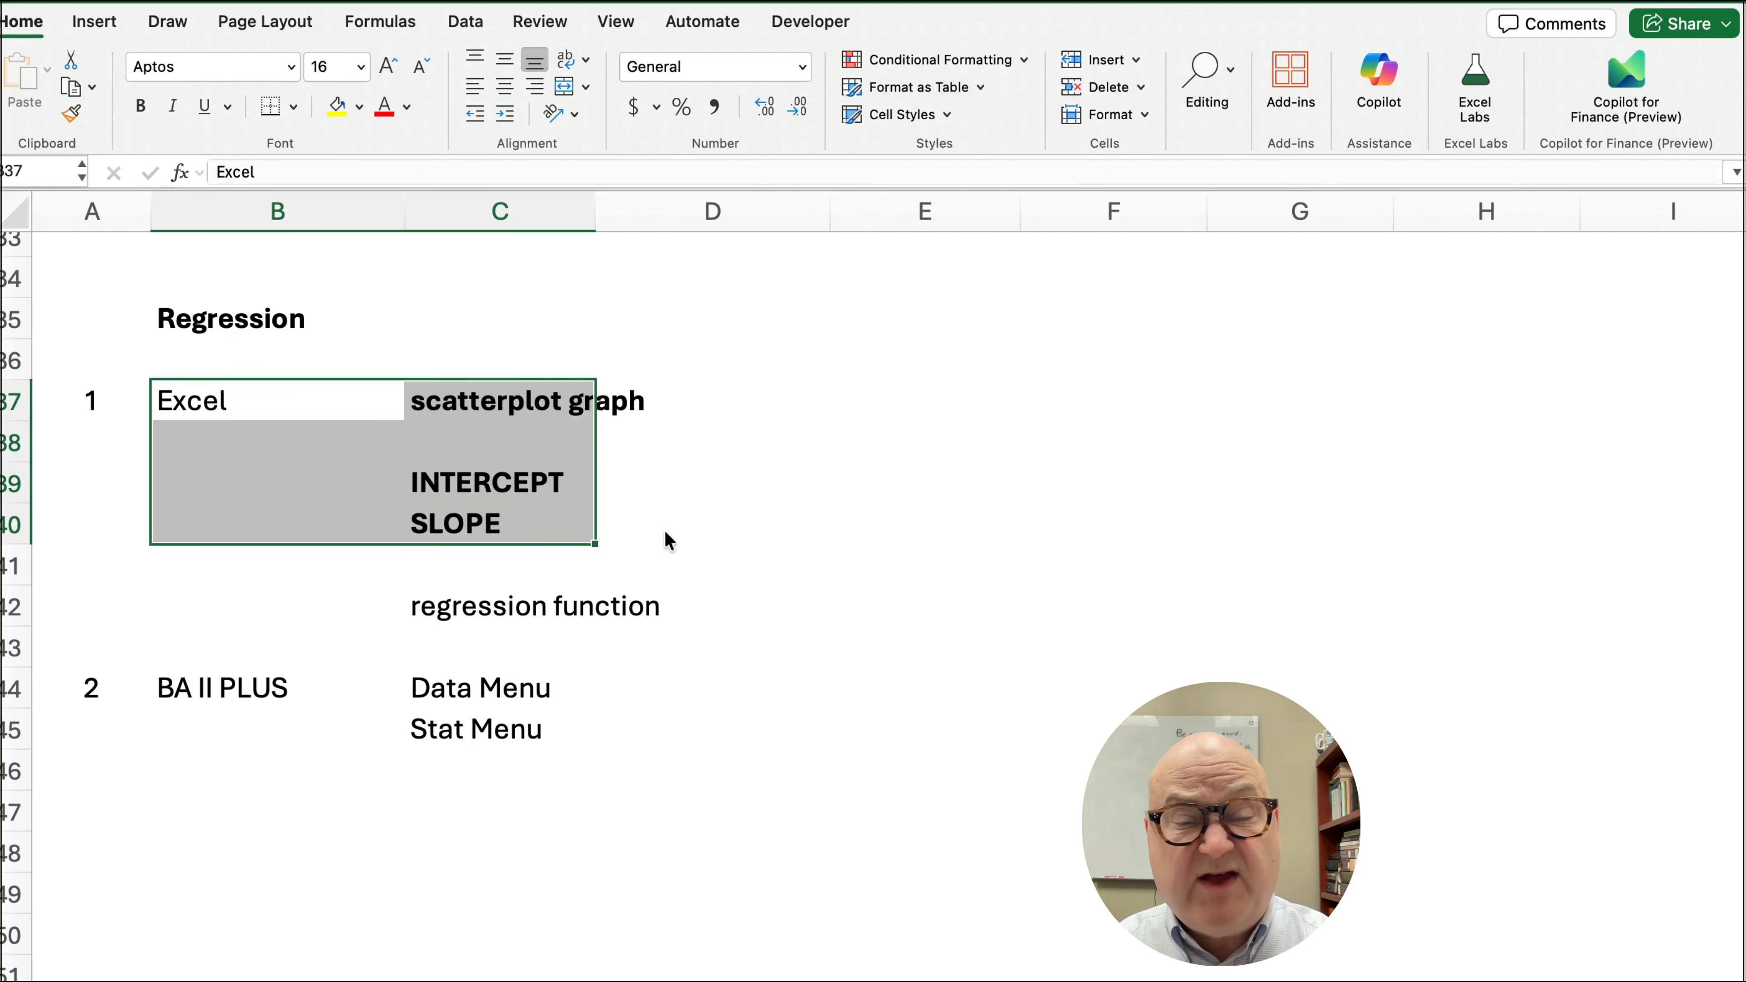
# - Label the Units column "x" and the Costs column "y" in the row above the table headers
pyautogui.scroll(15, 754, 606)
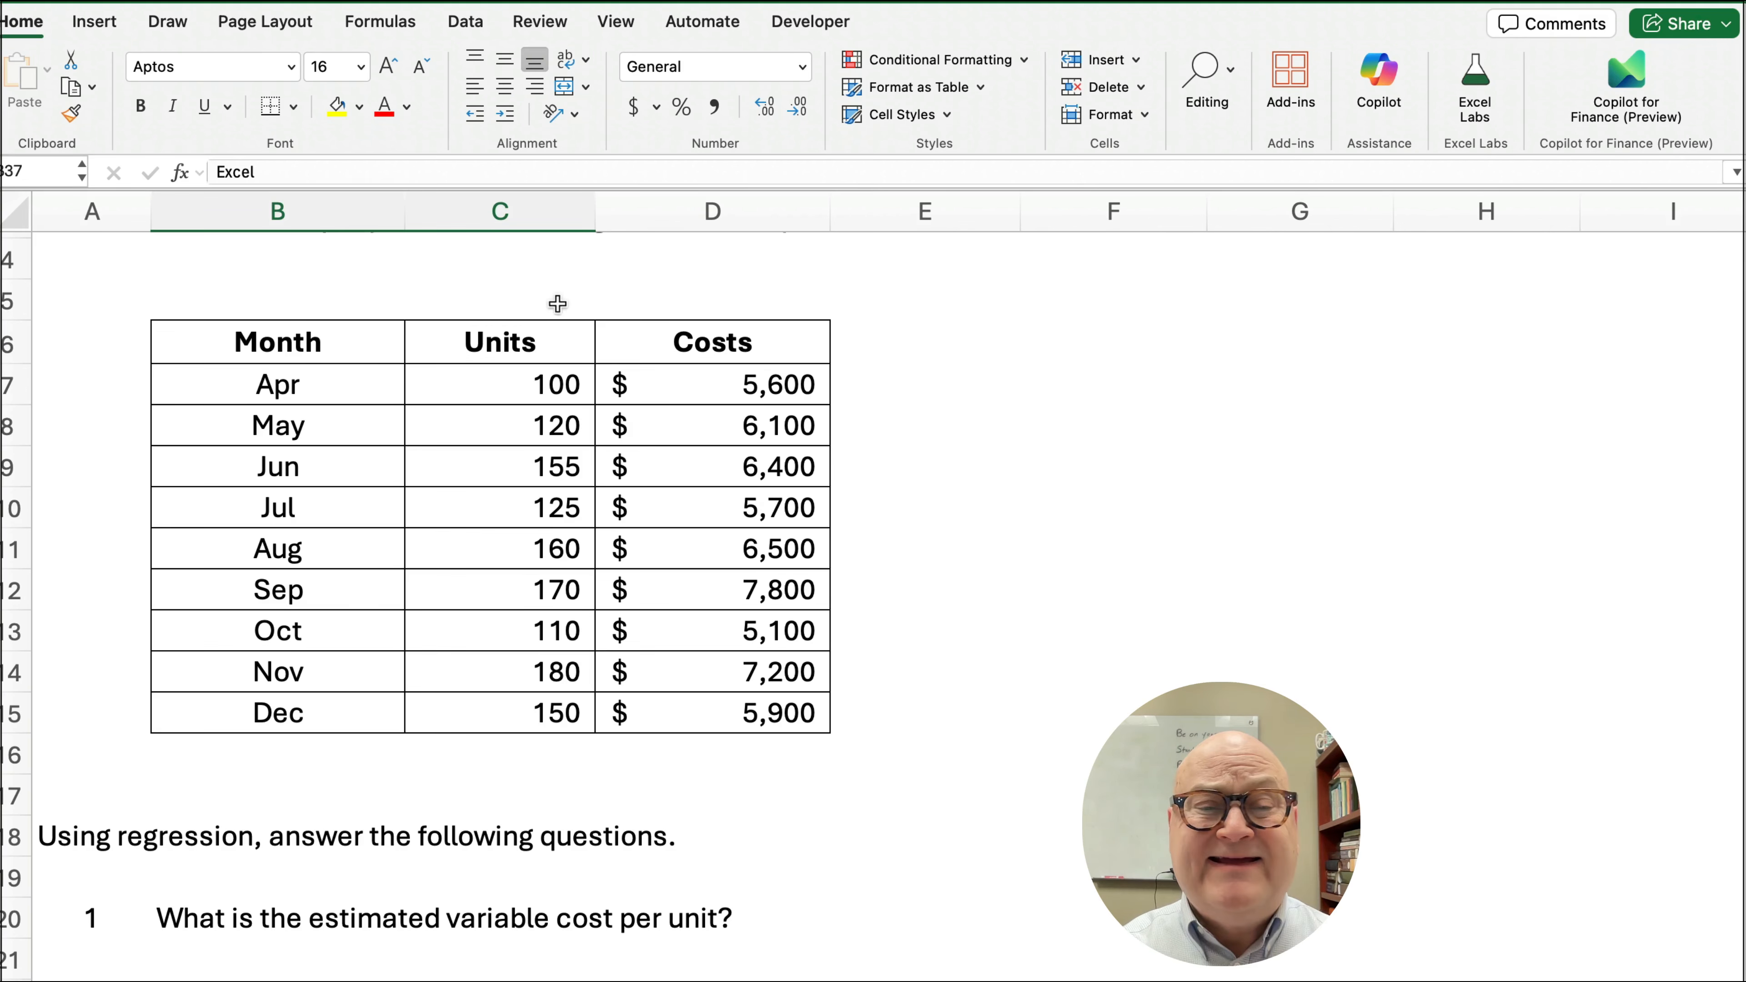
pyautogui.click(538, 309)
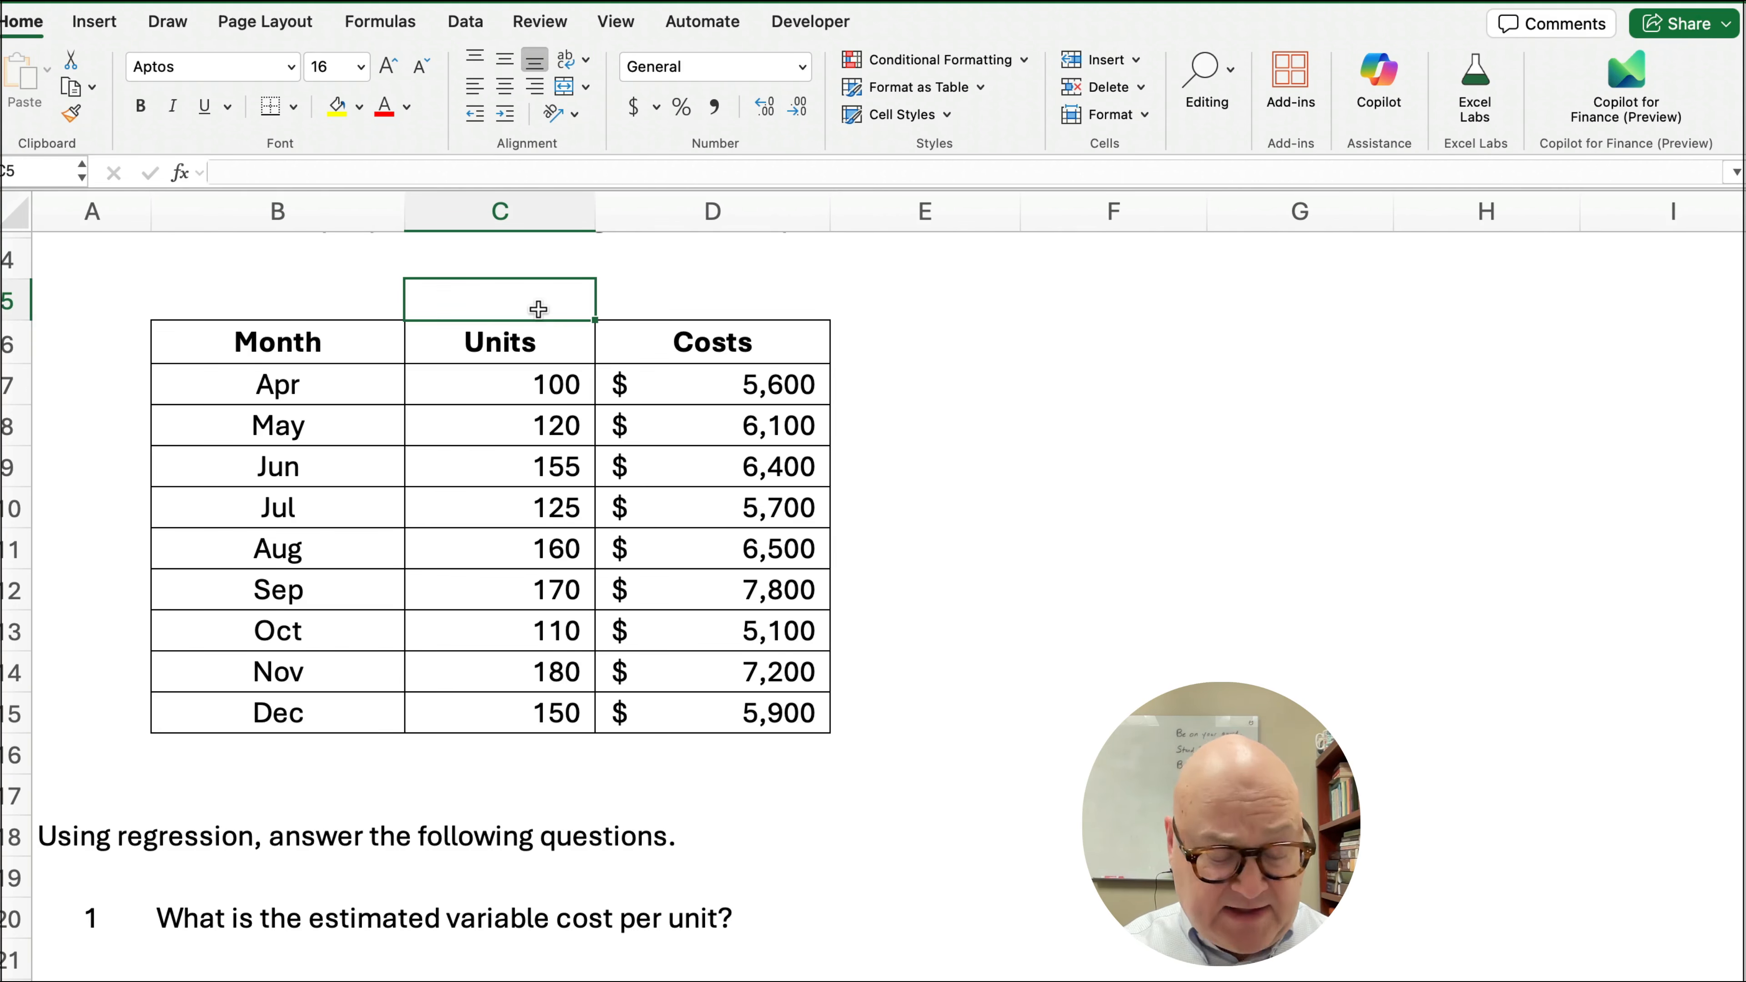
pyautogui.write('x')
pyautogui.click(692, 298)
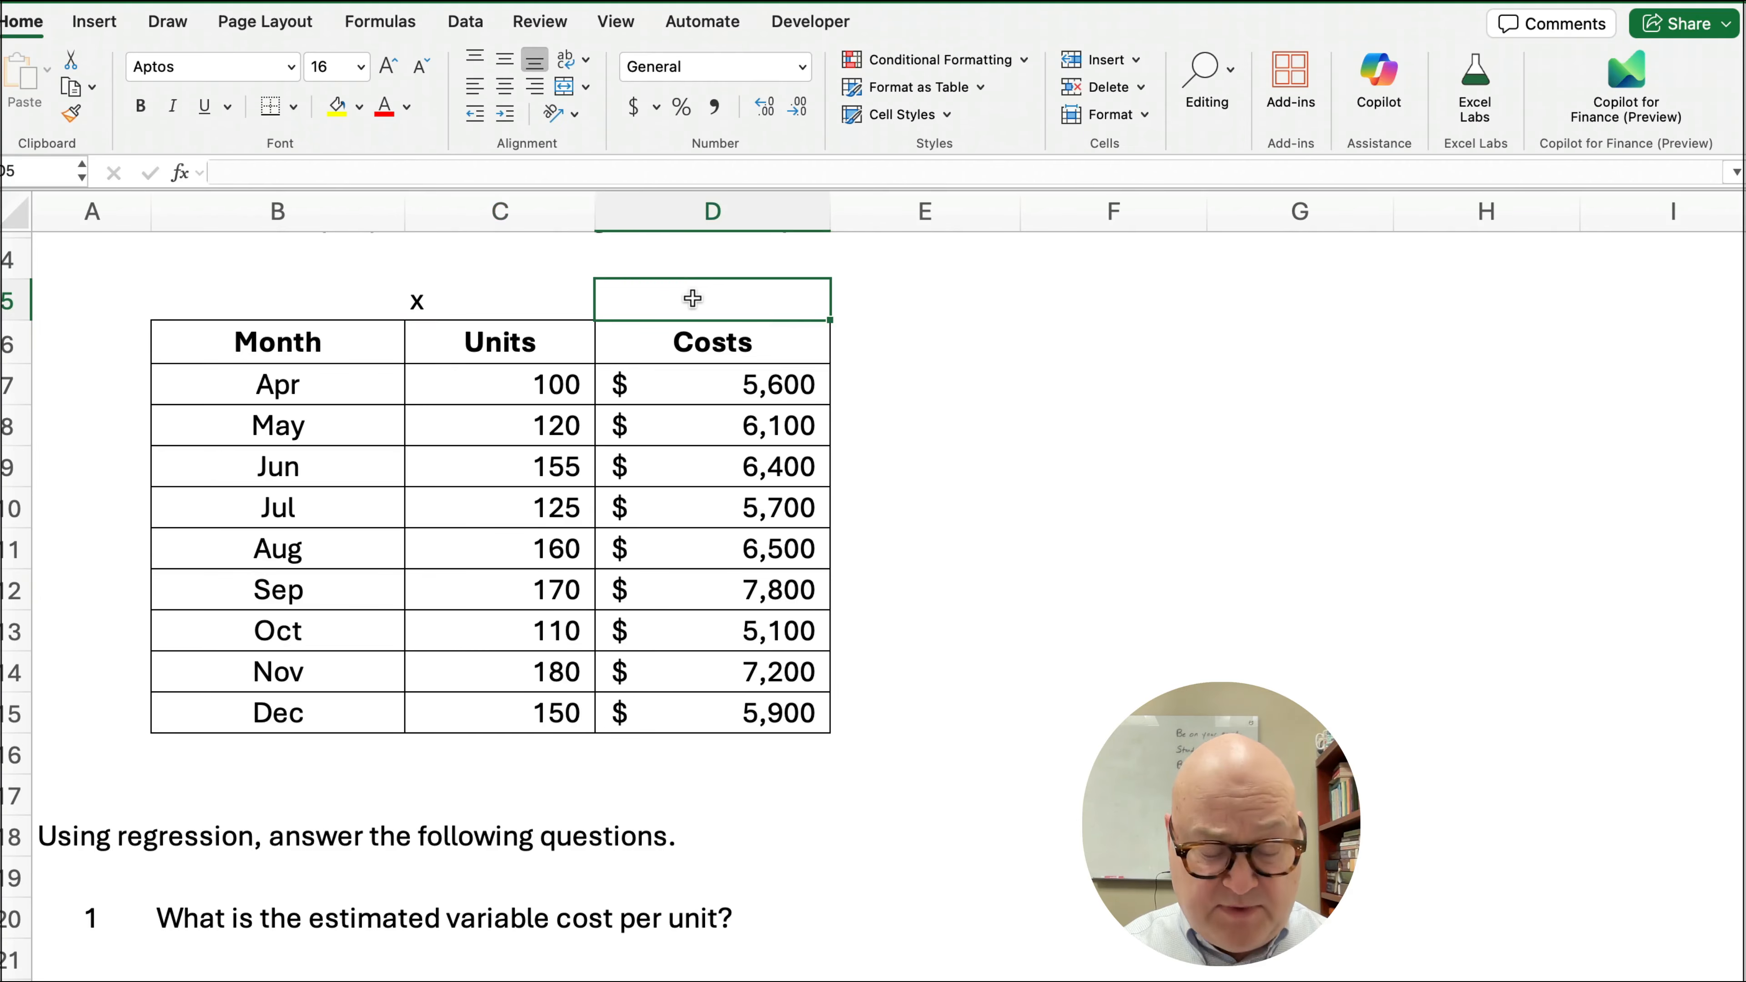
pyautogui.write('y')
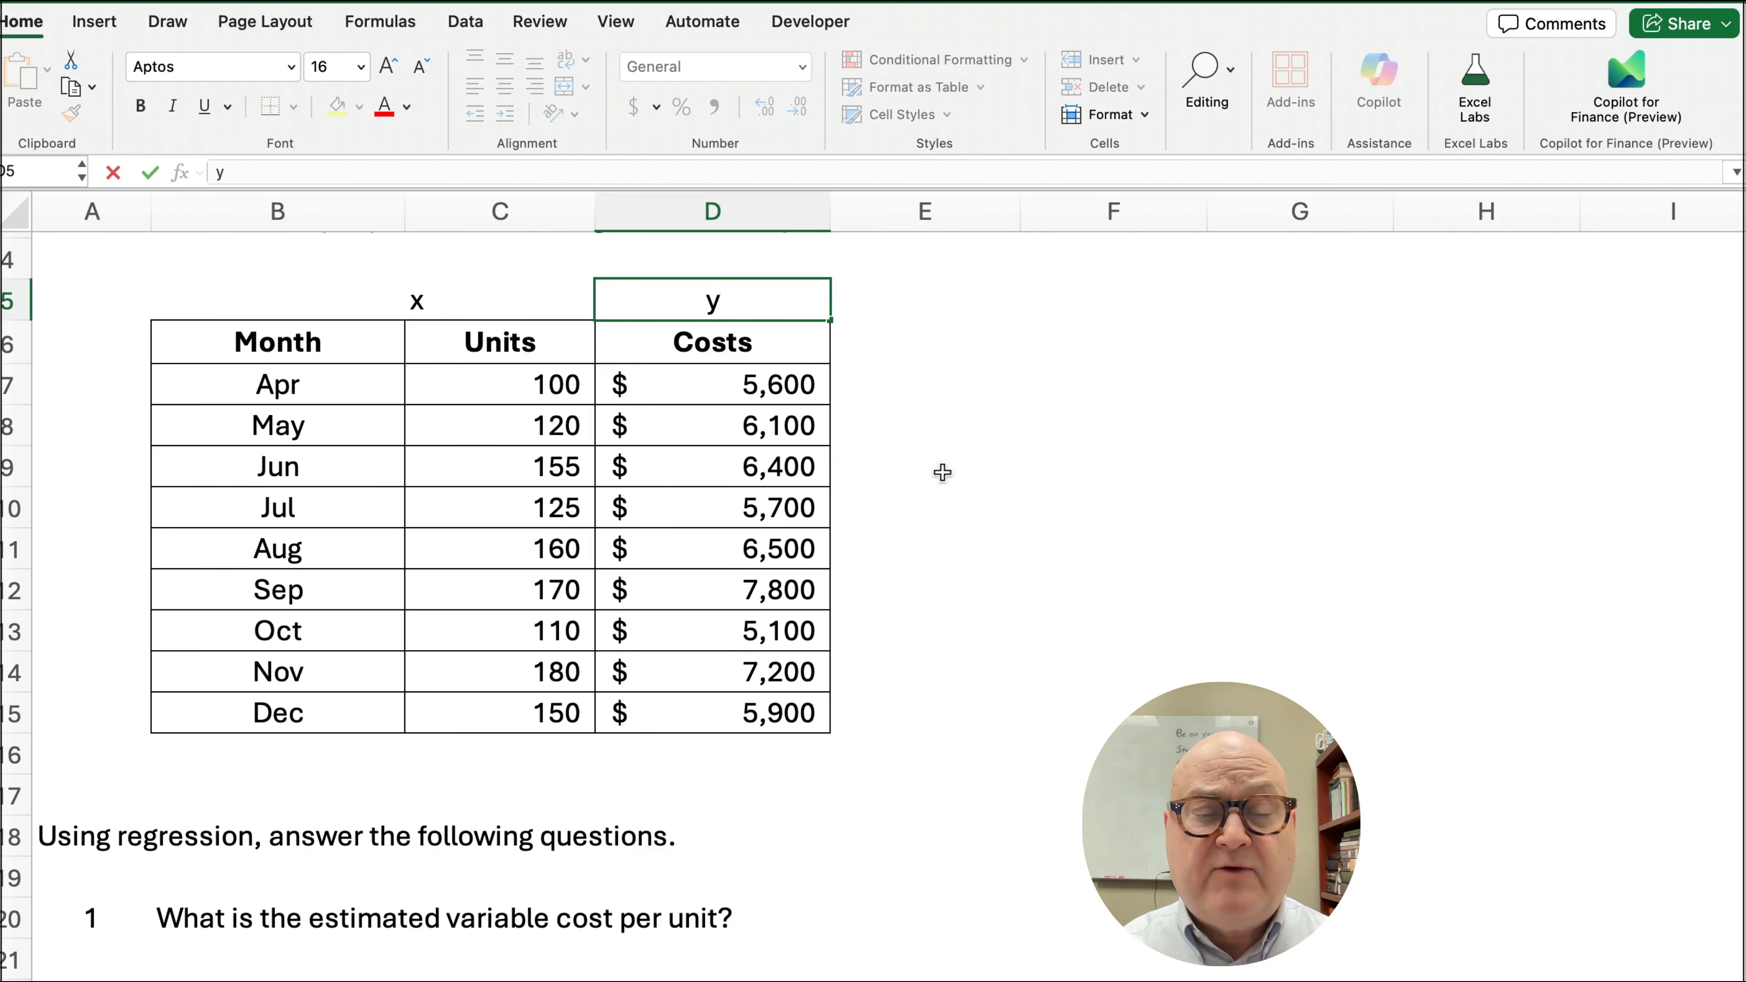
pyautogui.click(936, 472)
# - Enter the general cost formula "y = a +bx" in cell B27, below question 3
pyautogui.scroll(-5, 852, 609)
pyautogui.scroll(-2, 852, 612)
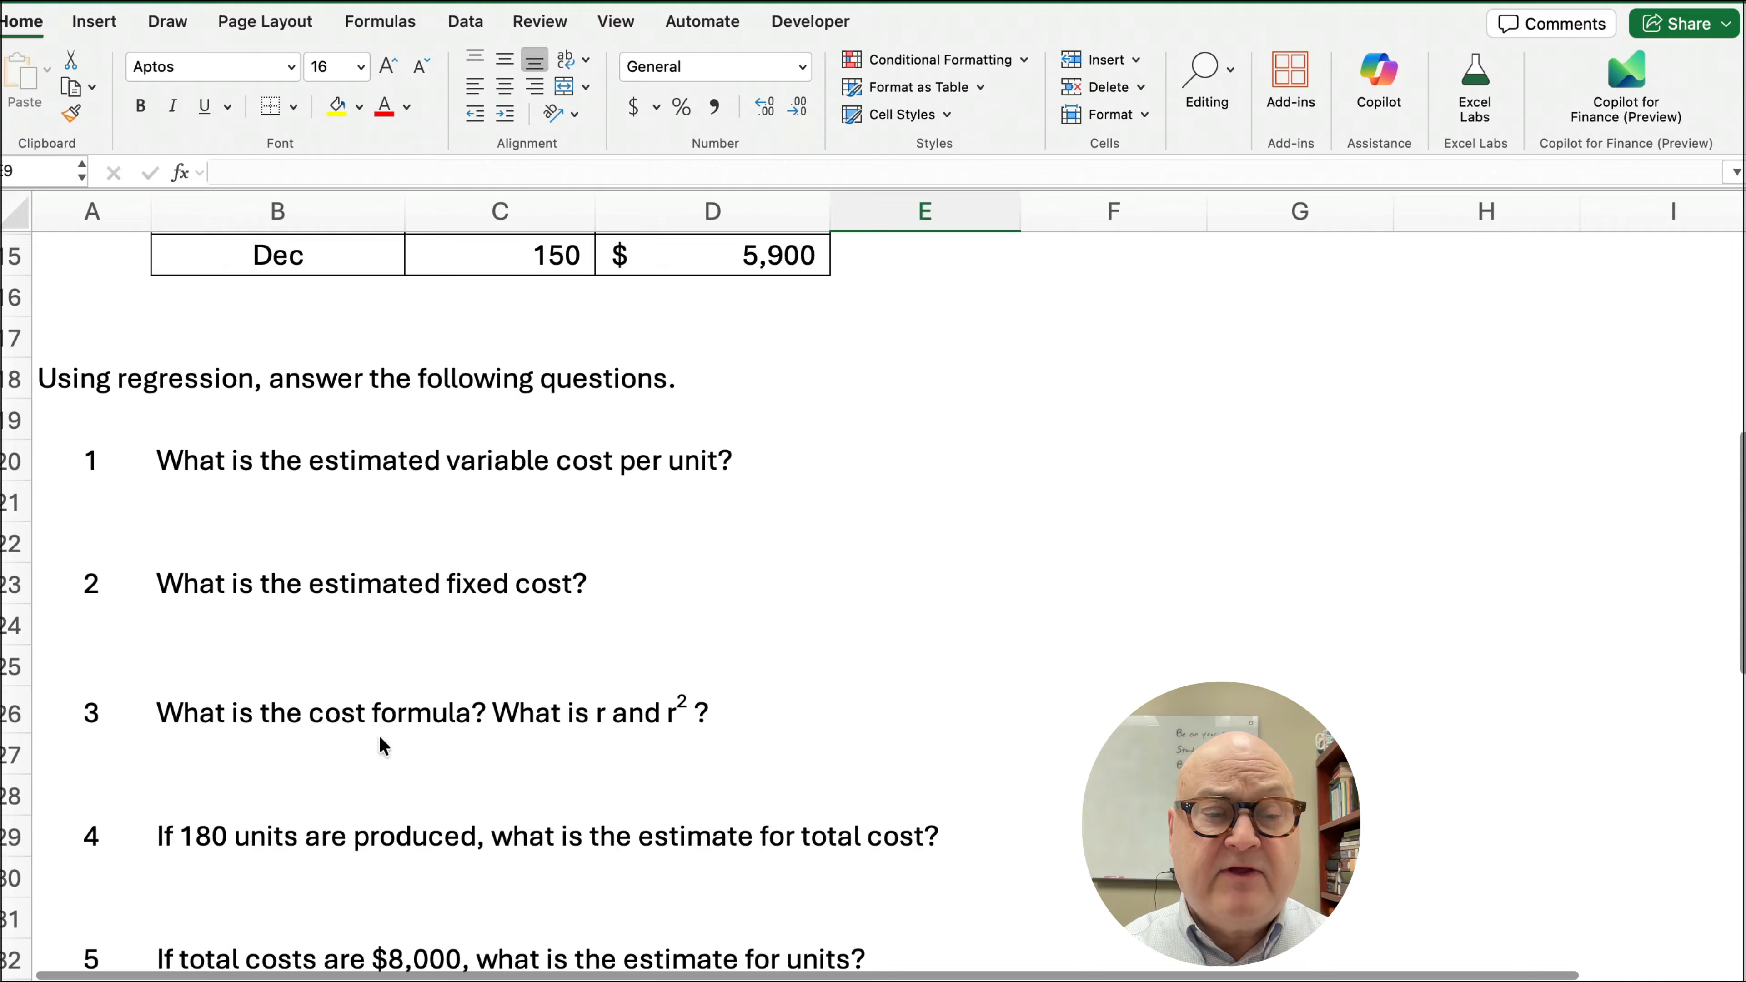
pyautogui.click(279, 760)
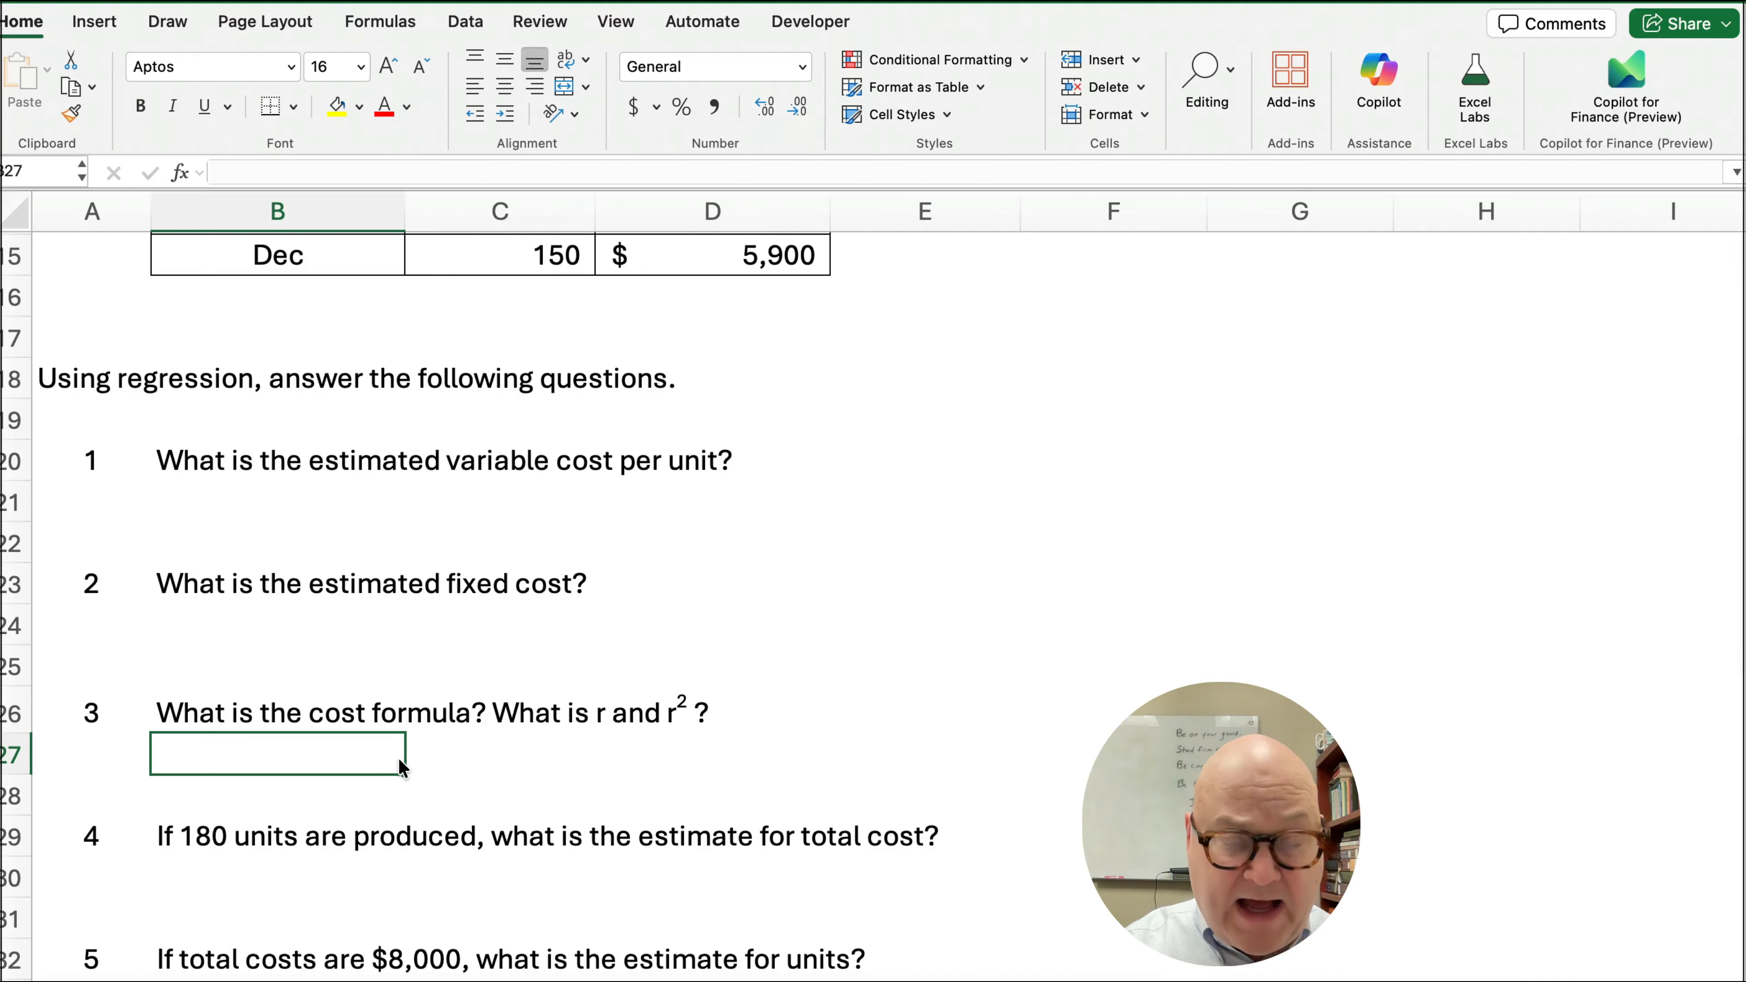
pyautogui.write('y =')
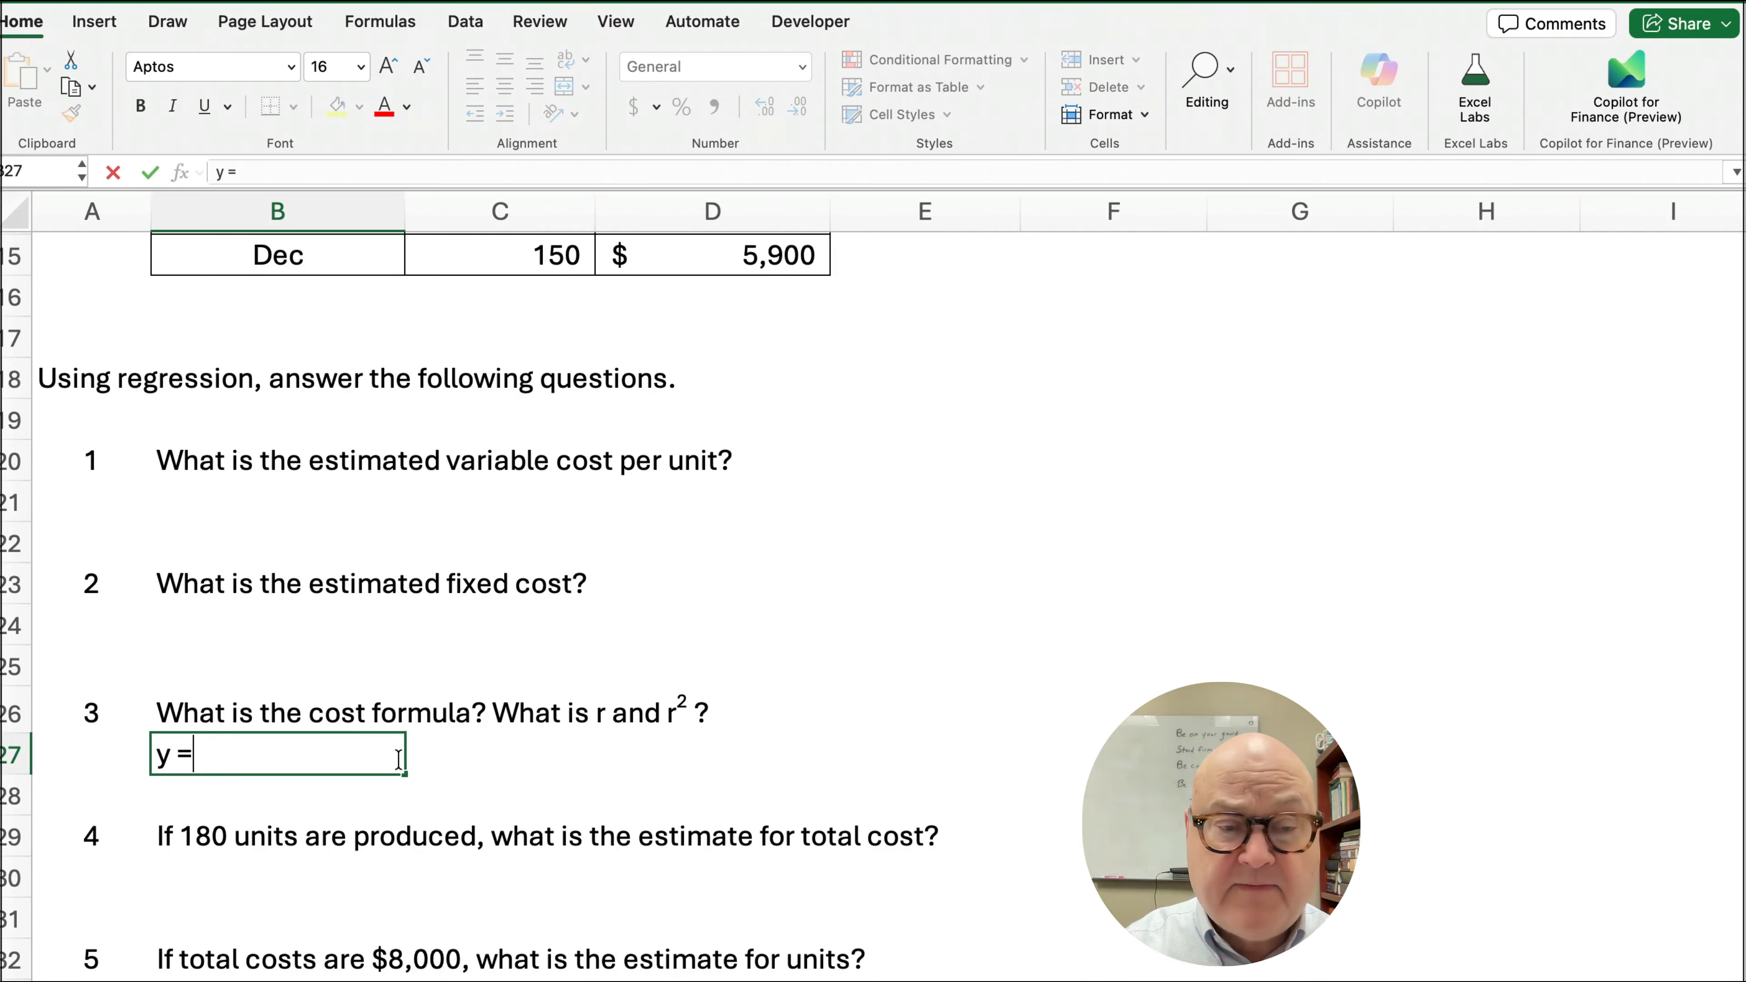
pyautogui.write(' a +bx')
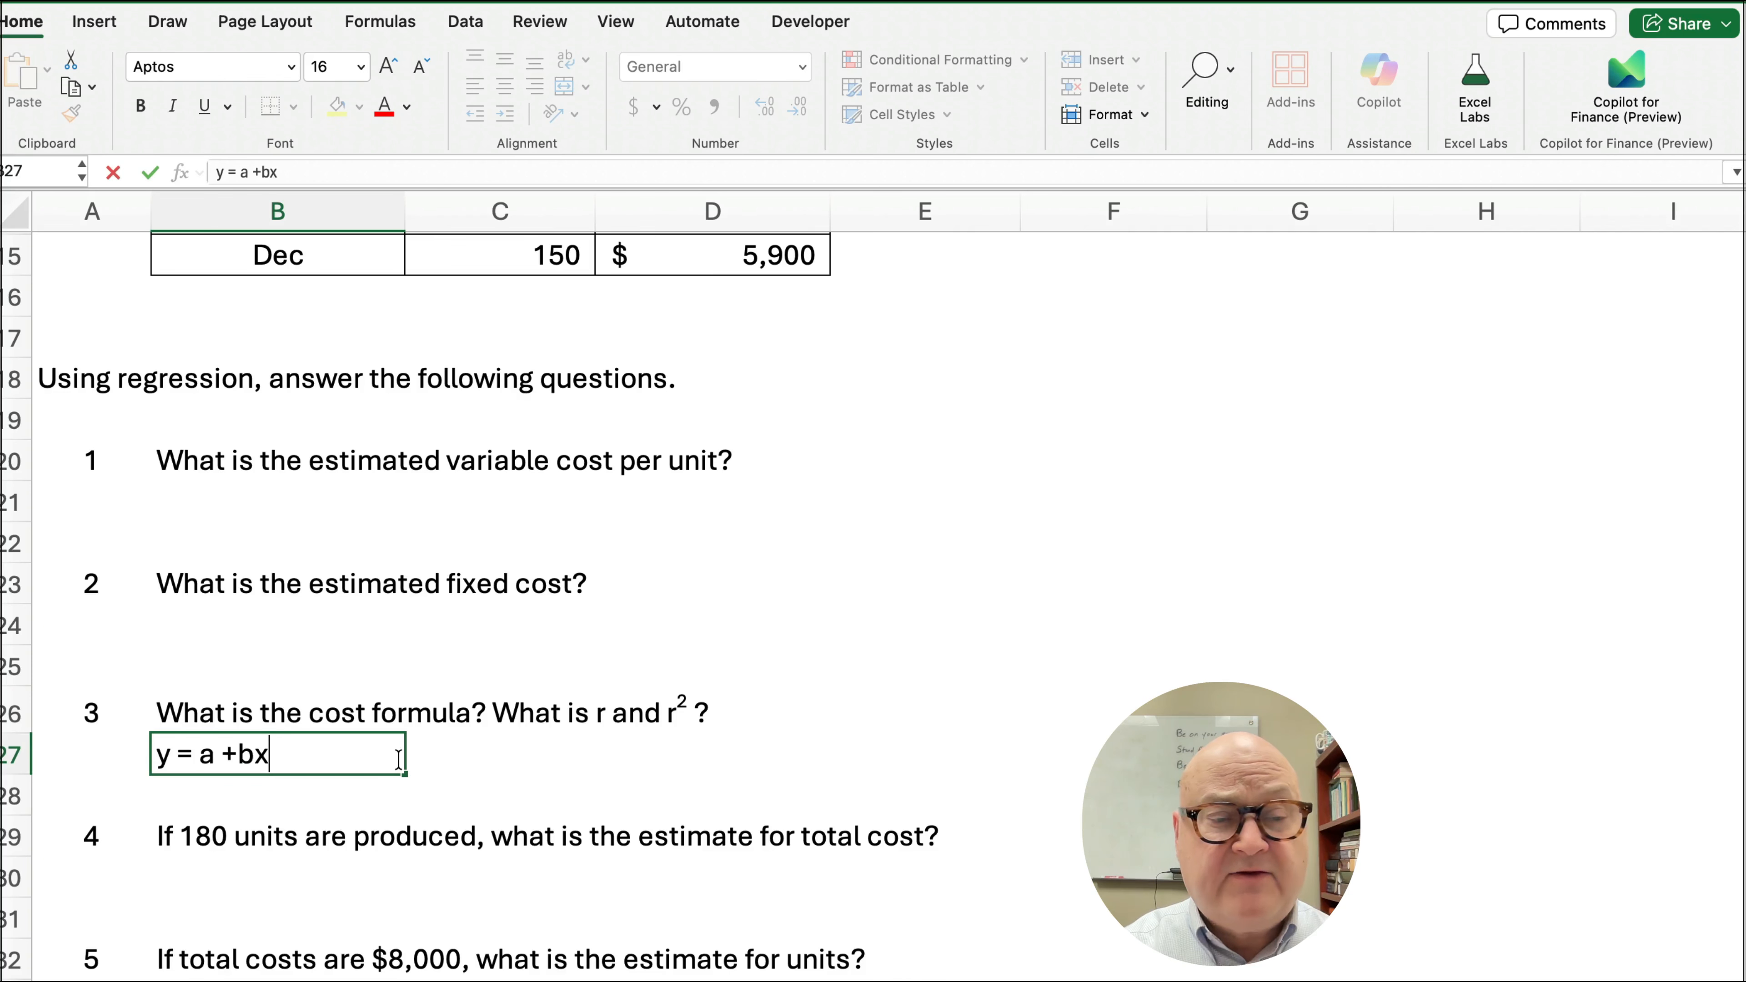
pyautogui.press('Return')
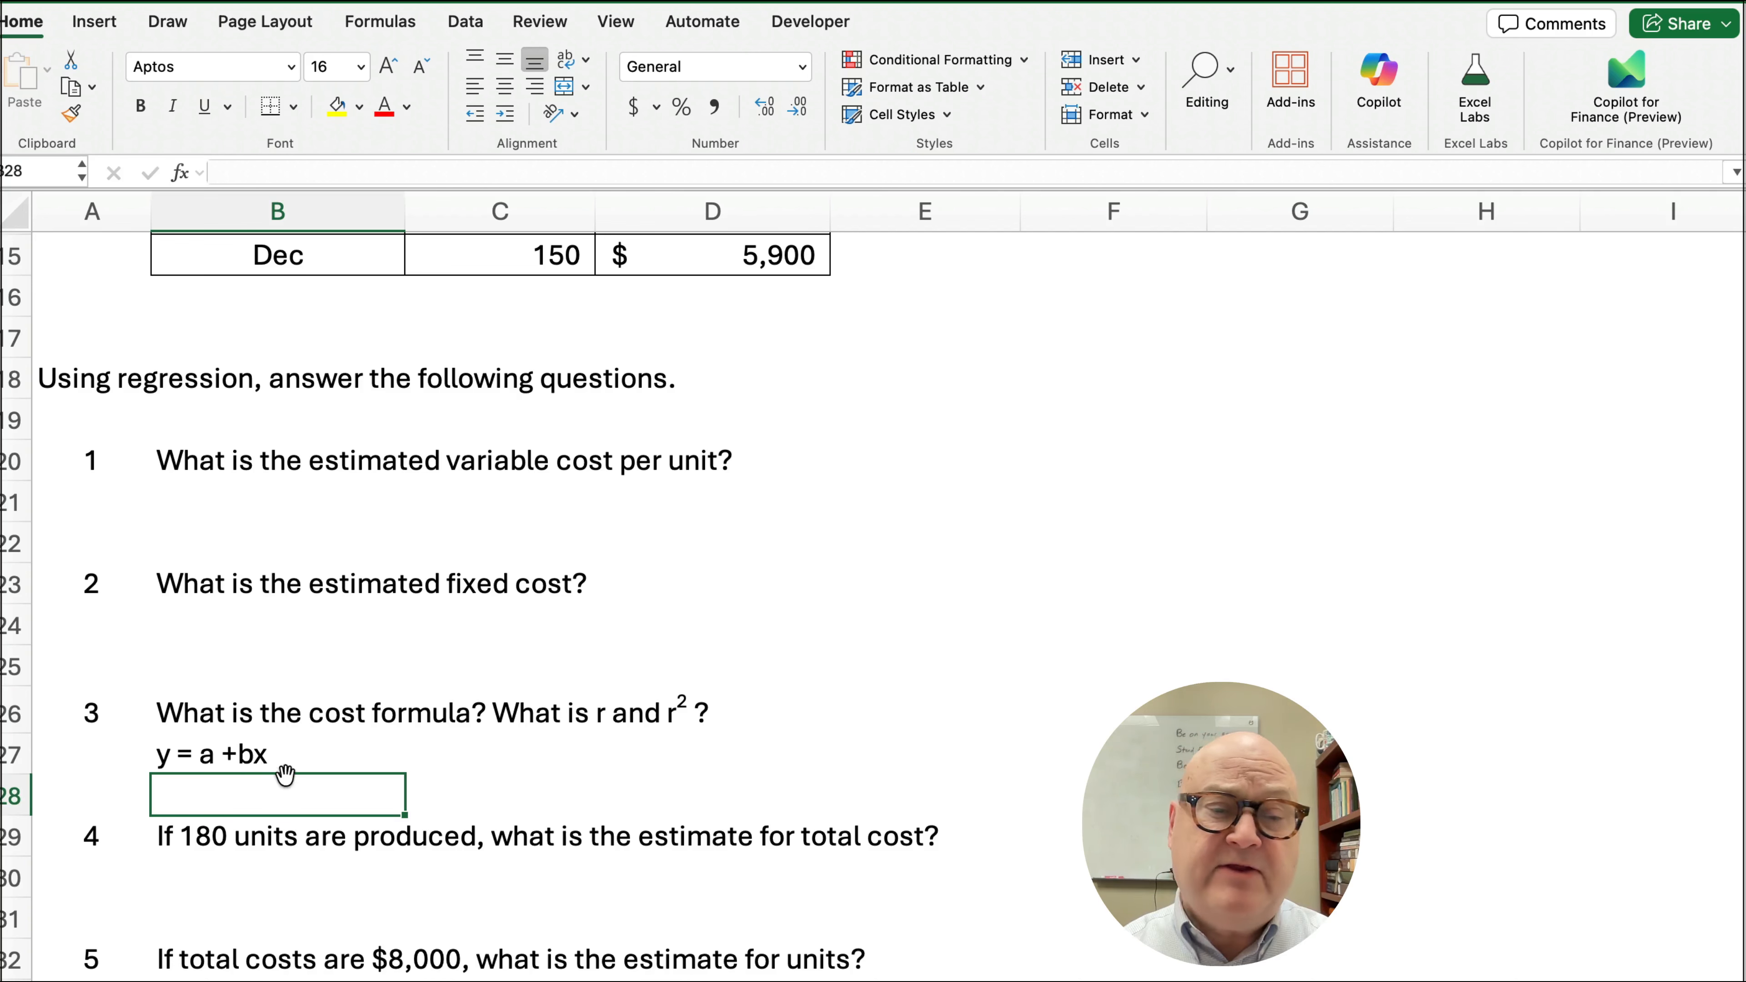
# - Insert a markers-only scatter chart of the Units and Costs columns and place it beside the data table
pyautogui.scroll(10, 1240, 593)
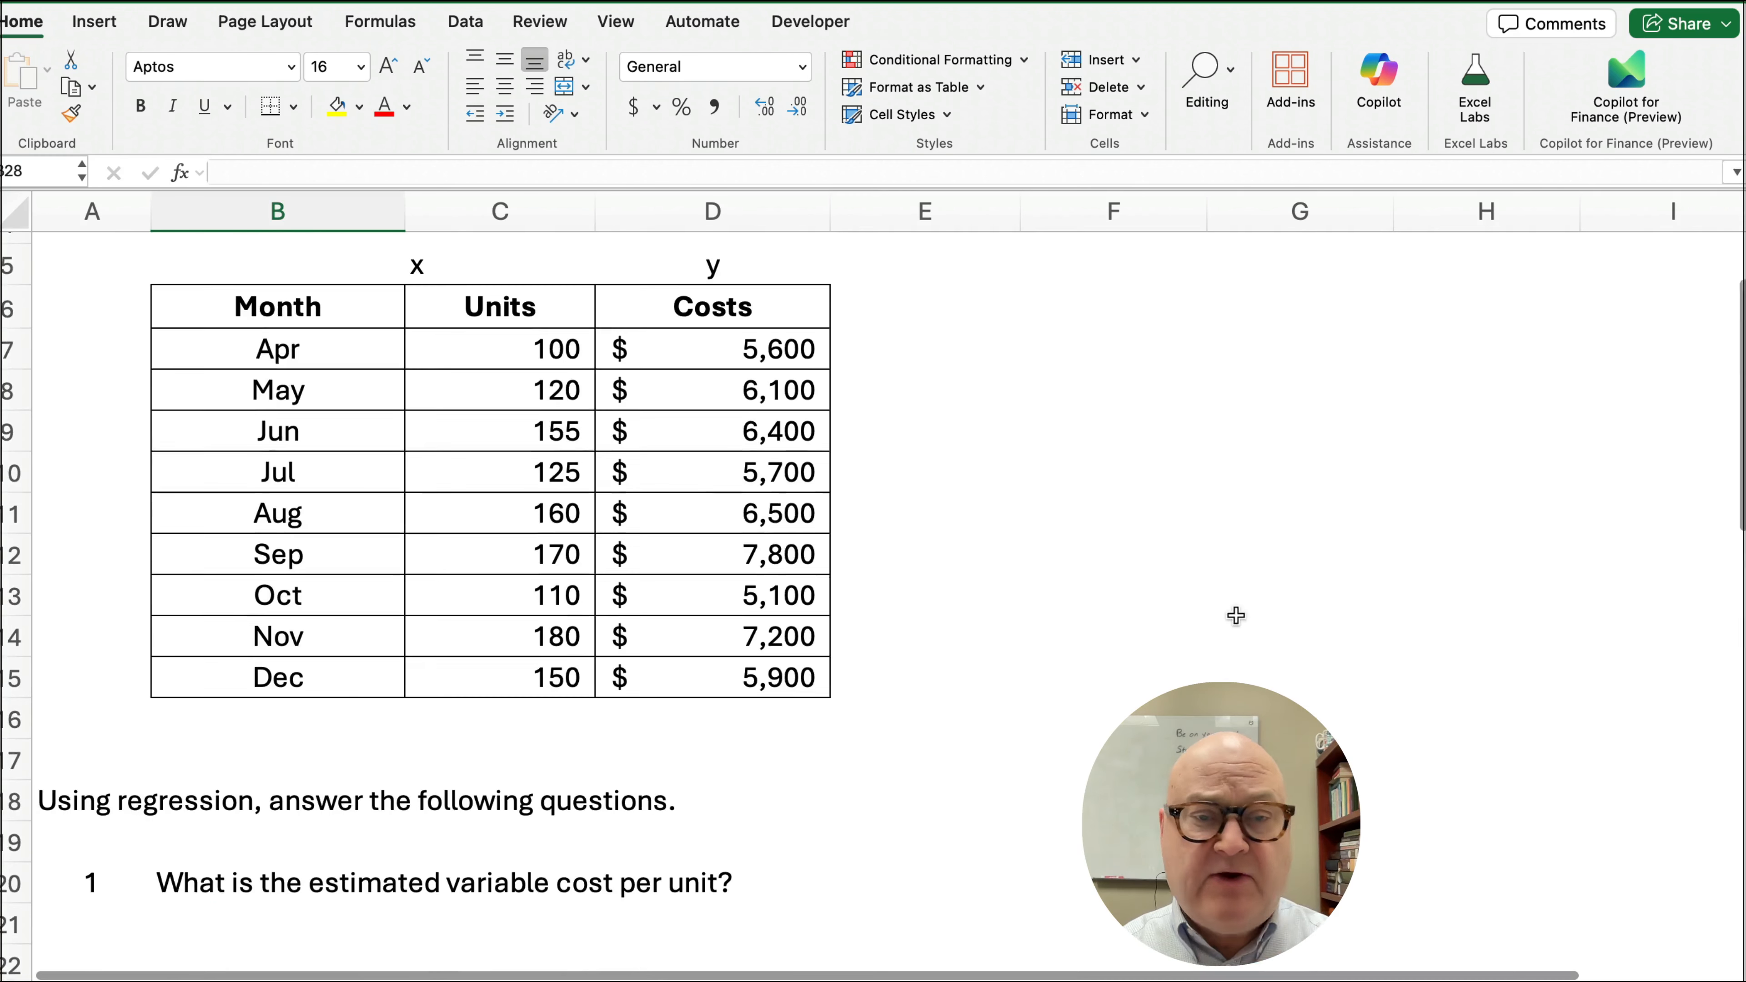
pyautogui.scroll(2, 1153, 605)
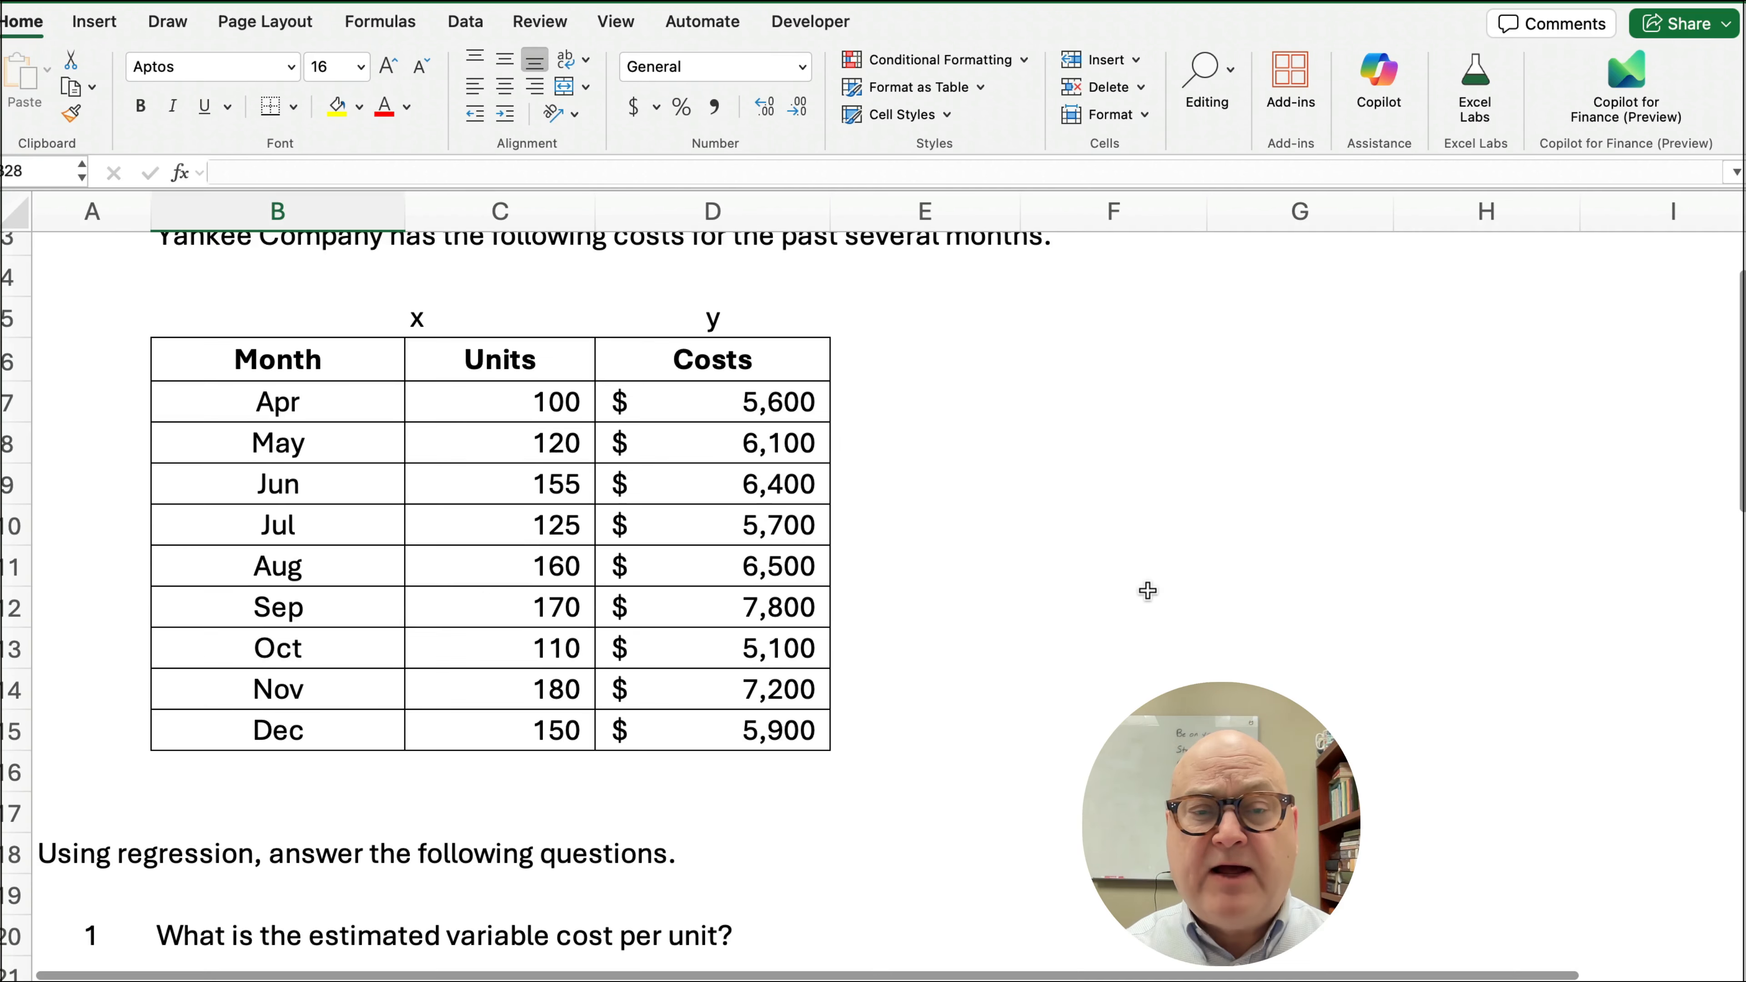
pyautogui.moveTo(509, 365); pyautogui.dragTo(729, 718)
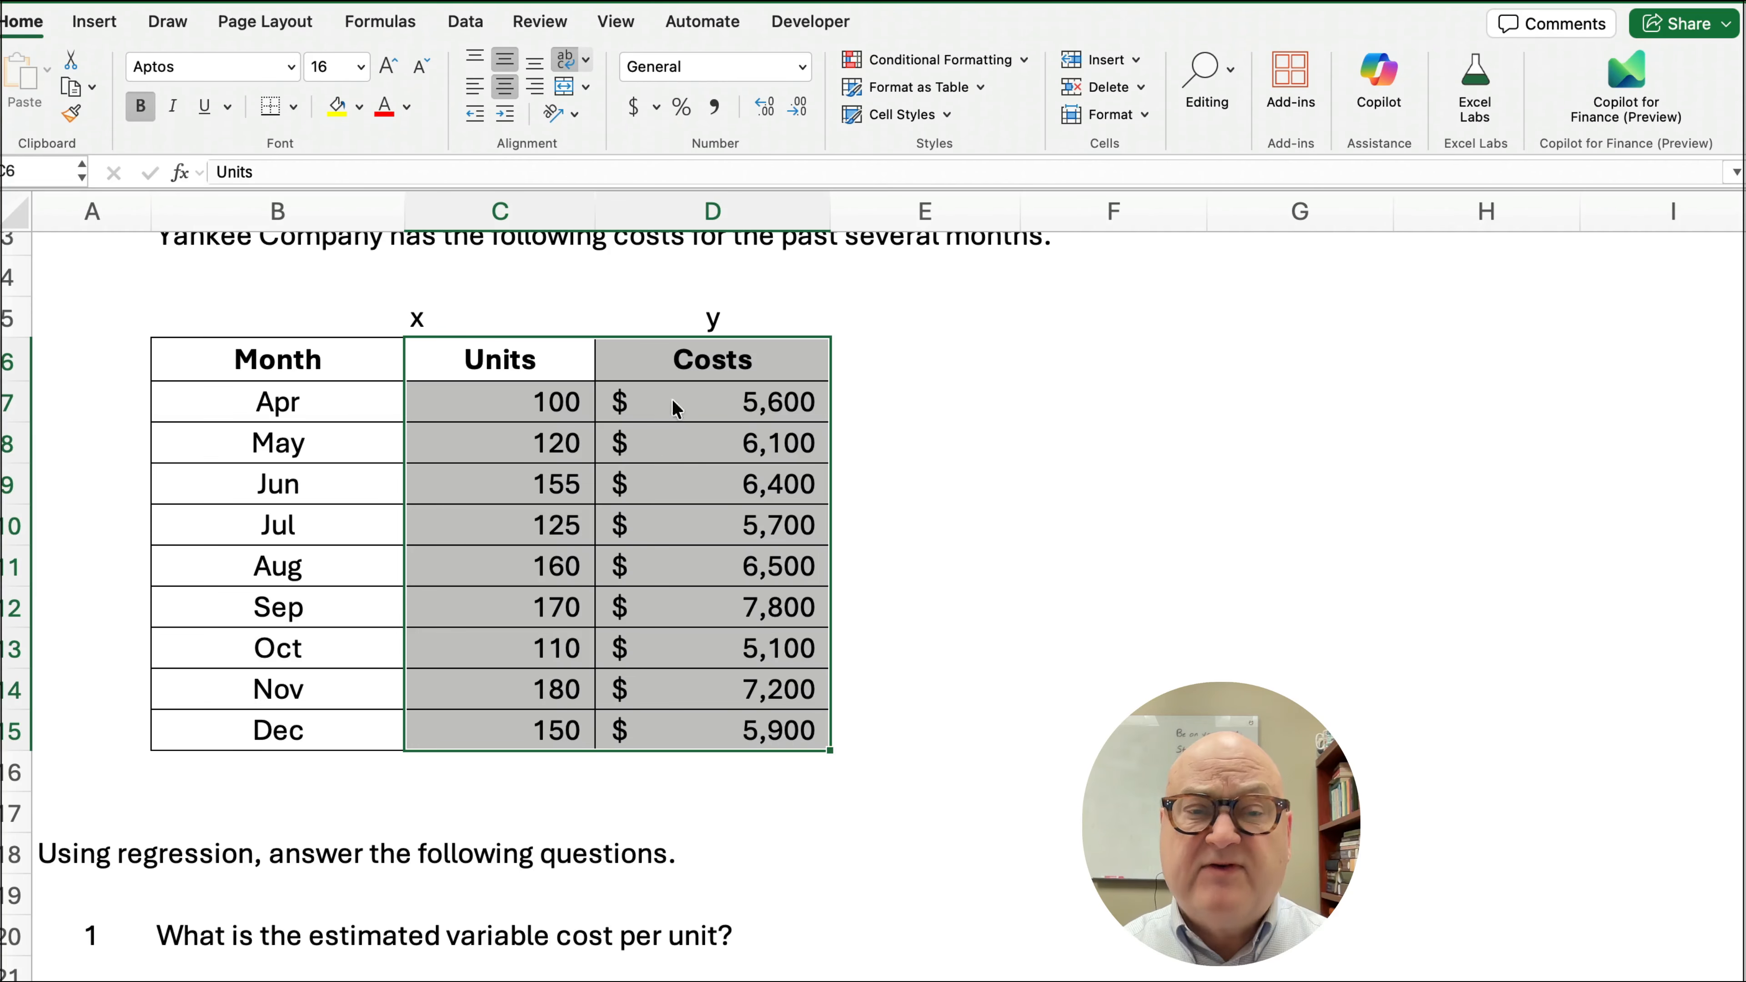
pyautogui.click(94, 24)
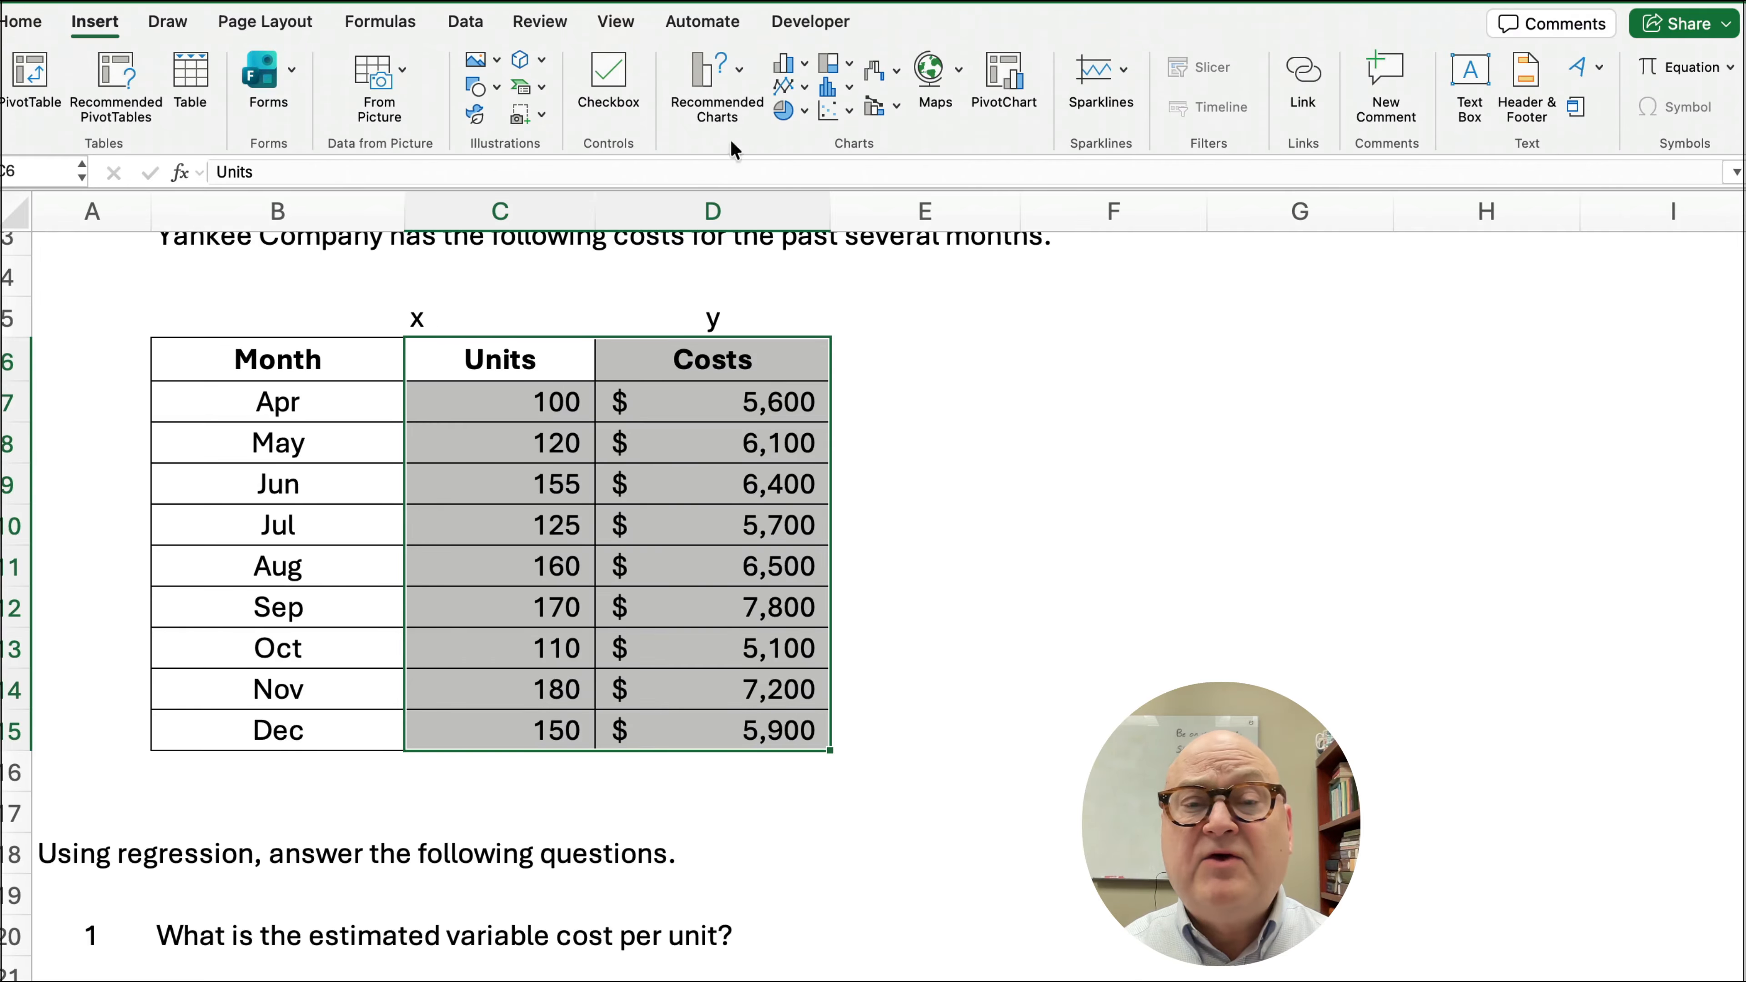
pyautogui.click(839, 117)
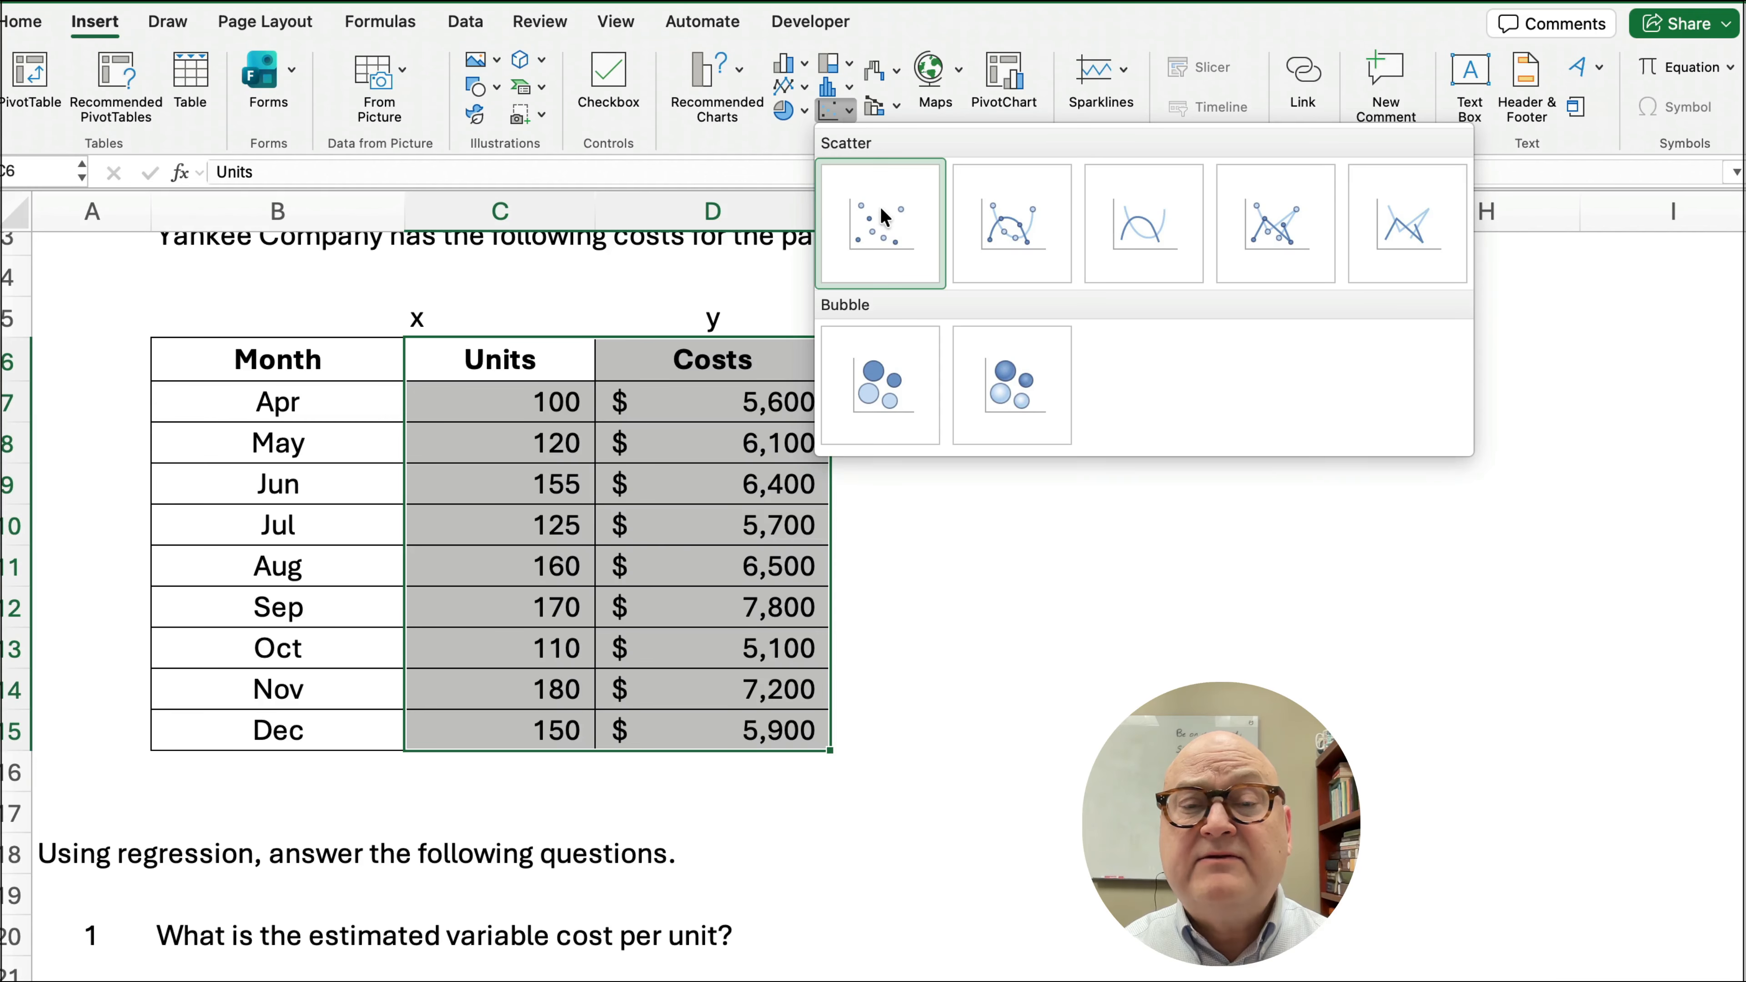
pyautogui.click(887, 225)
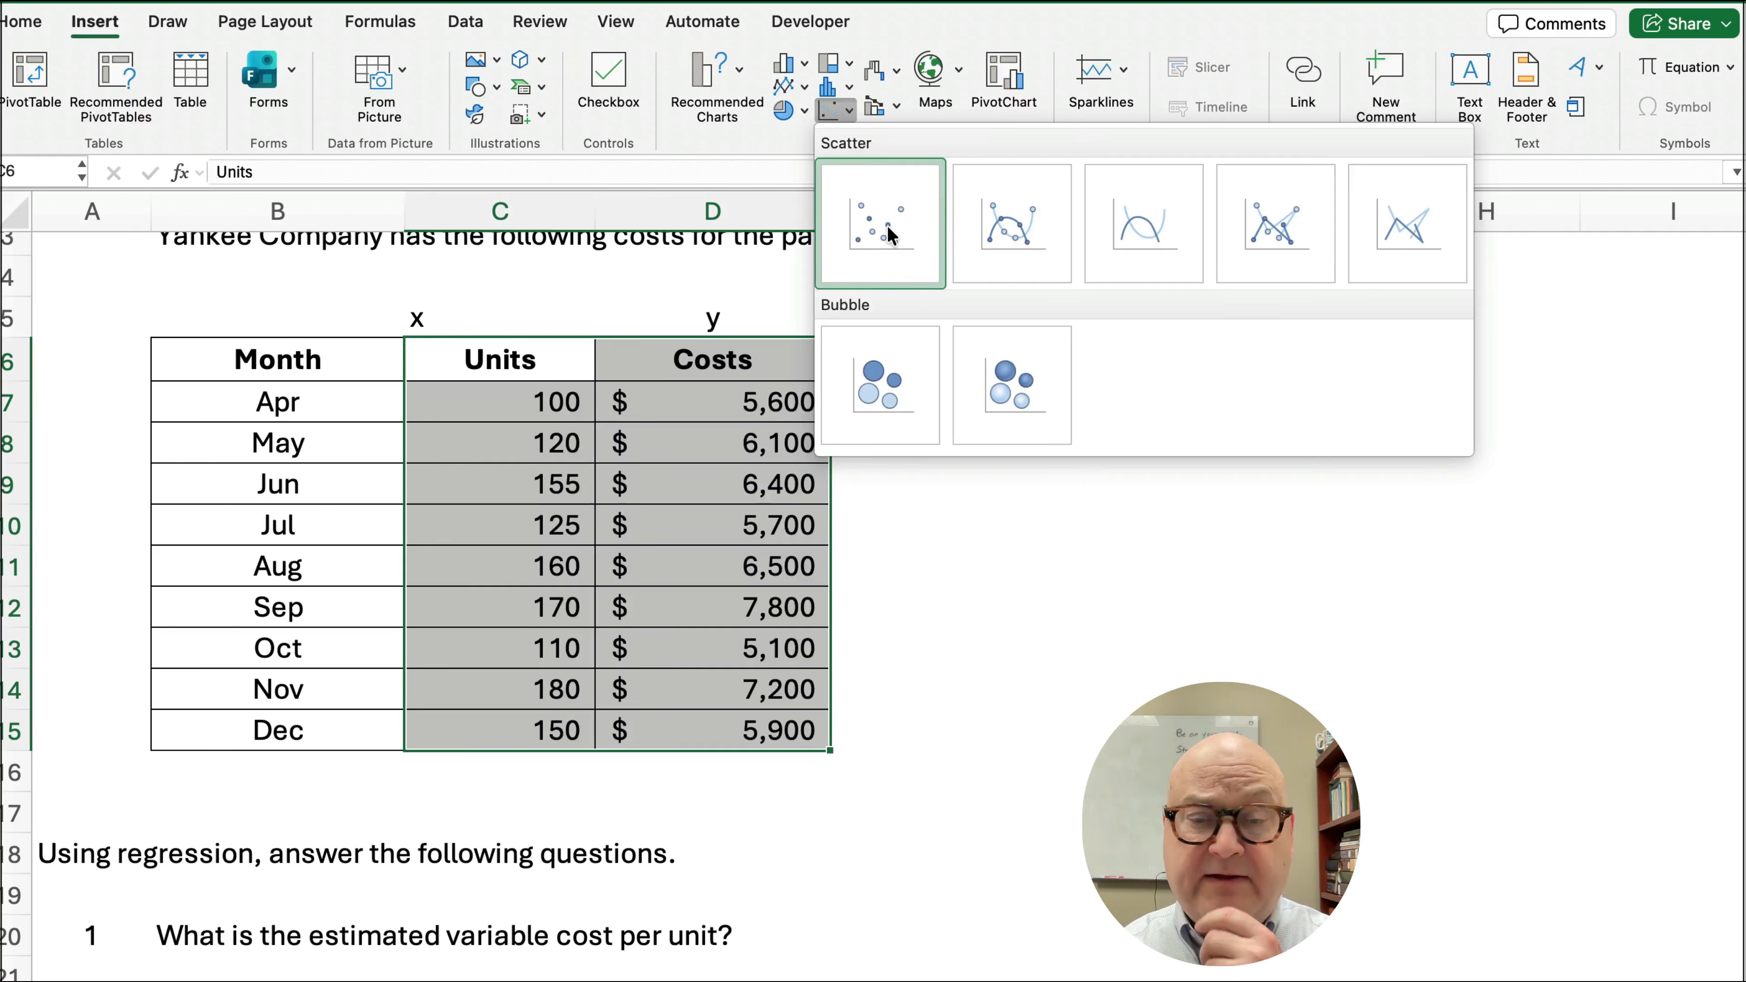
pyautogui.moveTo(1006, 390); pyautogui.dragTo(1365, 281)
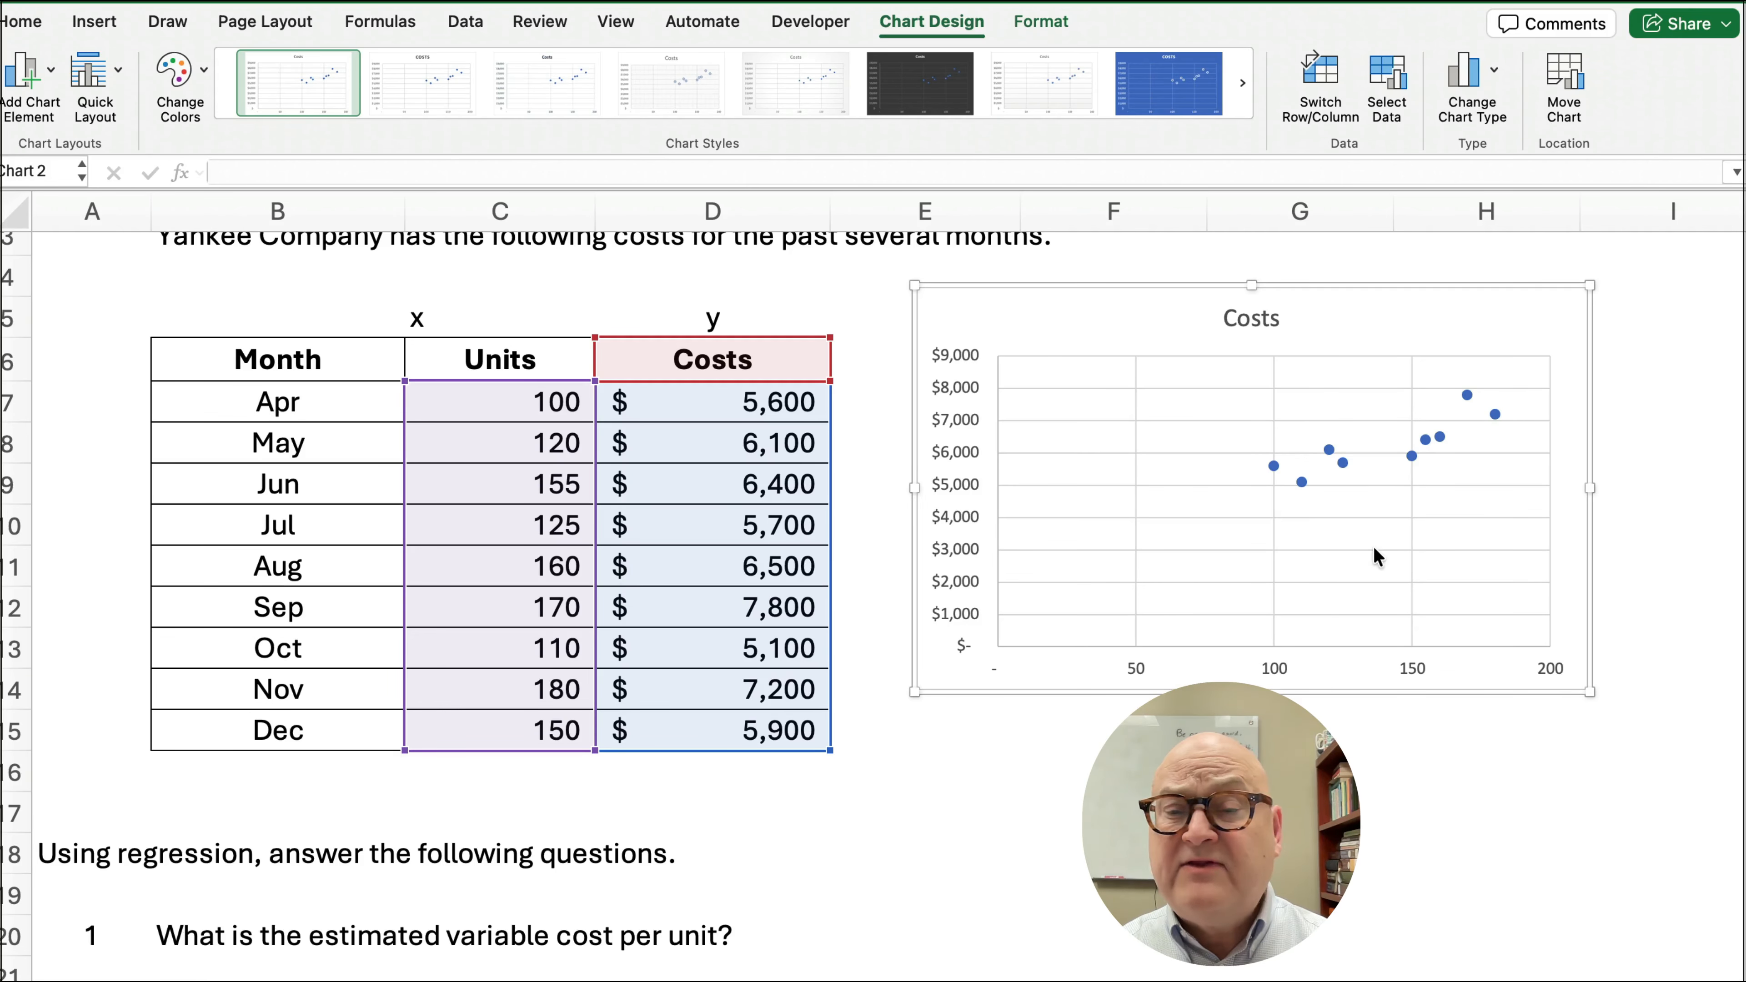
# - Add a linear trendline to the chart's cost points, displaying its equation and R-squared value on the chart
pyautogui.click(1344, 462)
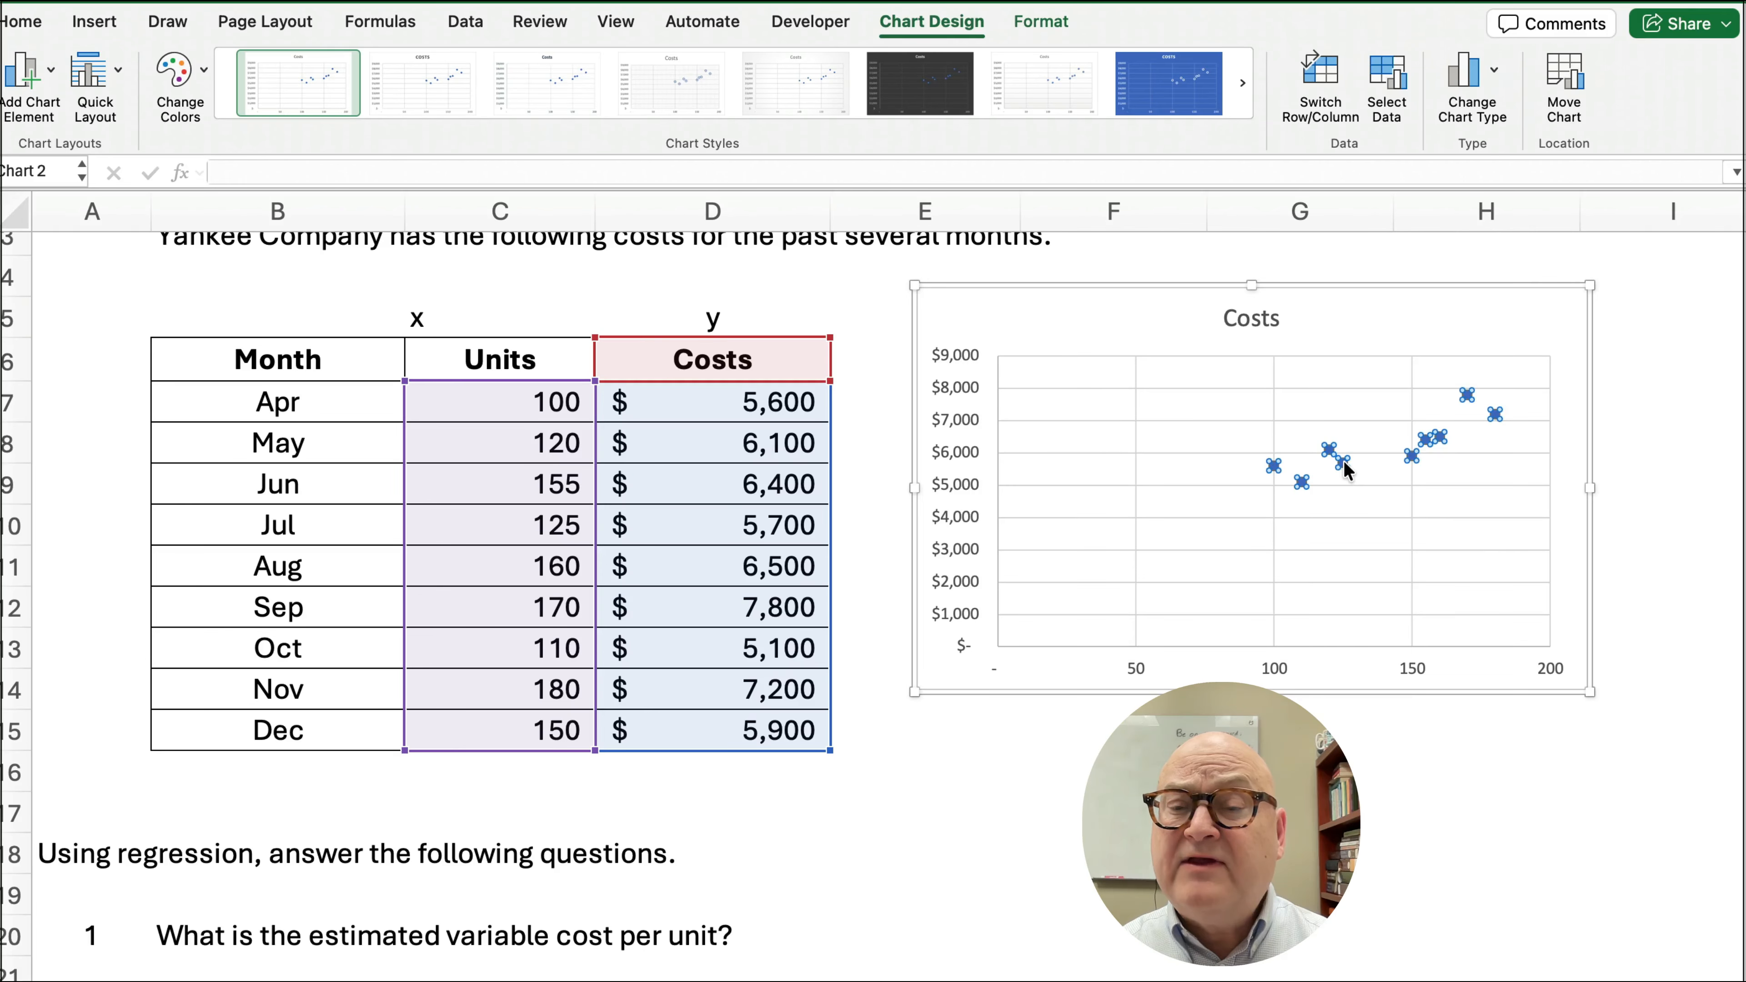
pyautogui.rightClick(1344, 462)
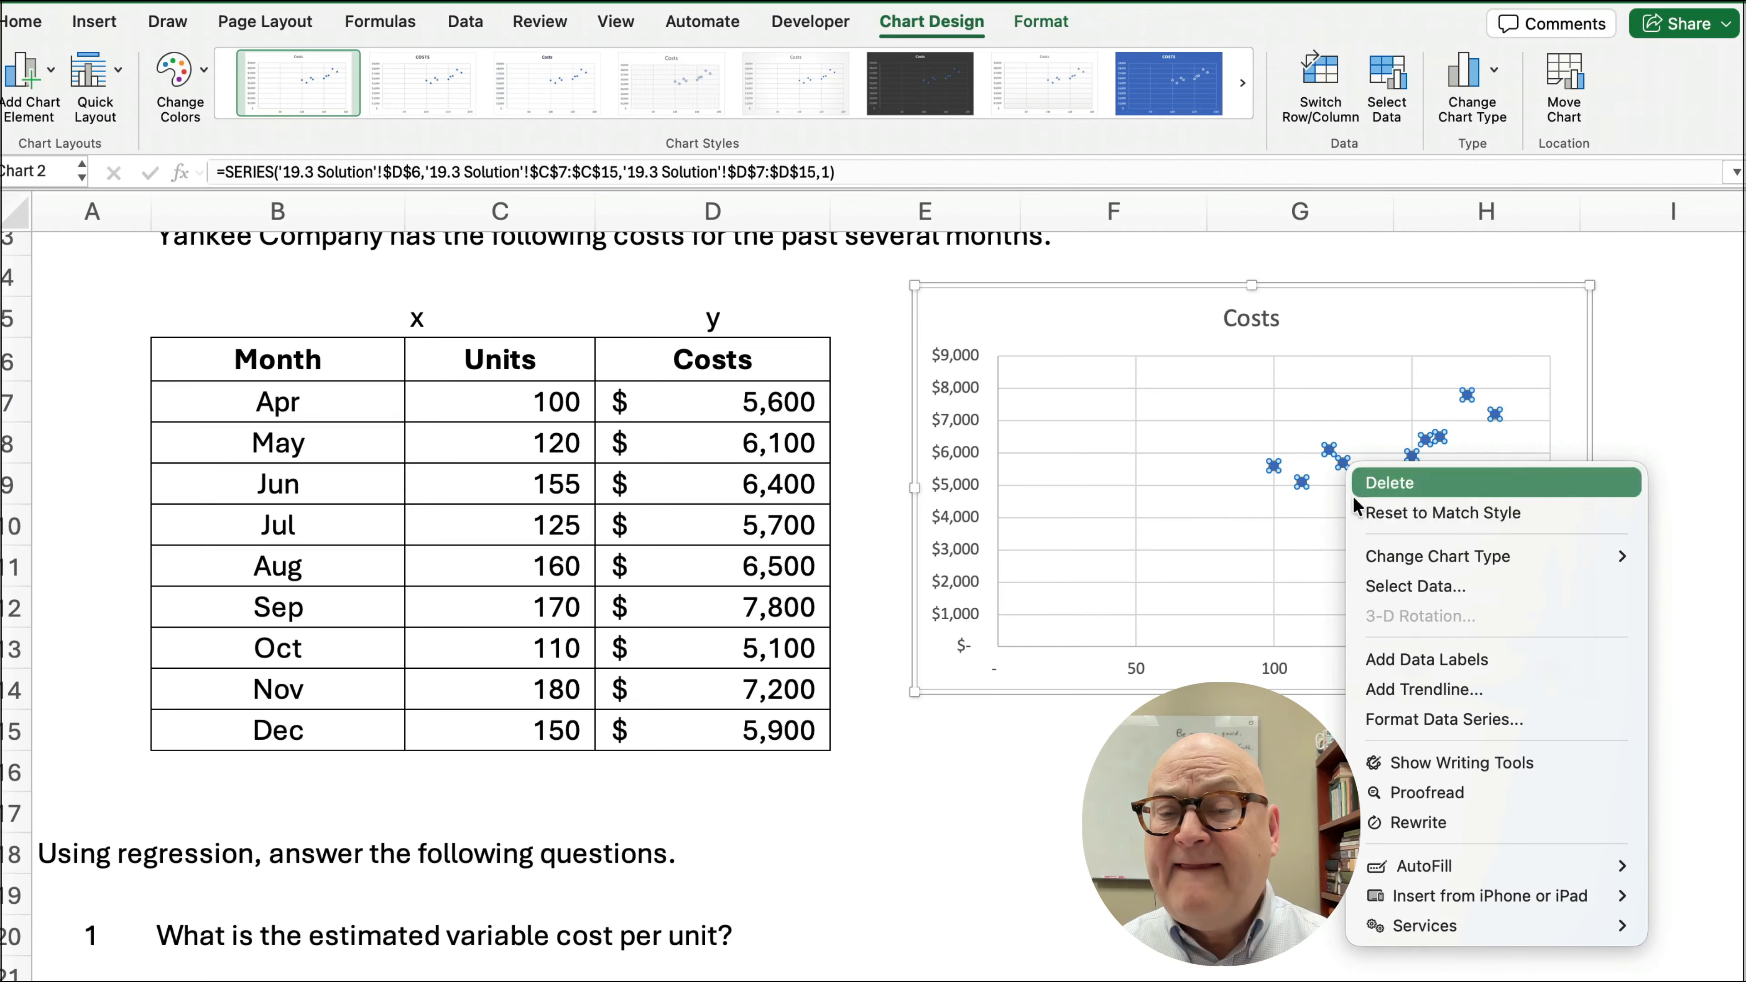
pyautogui.click(1408, 690)
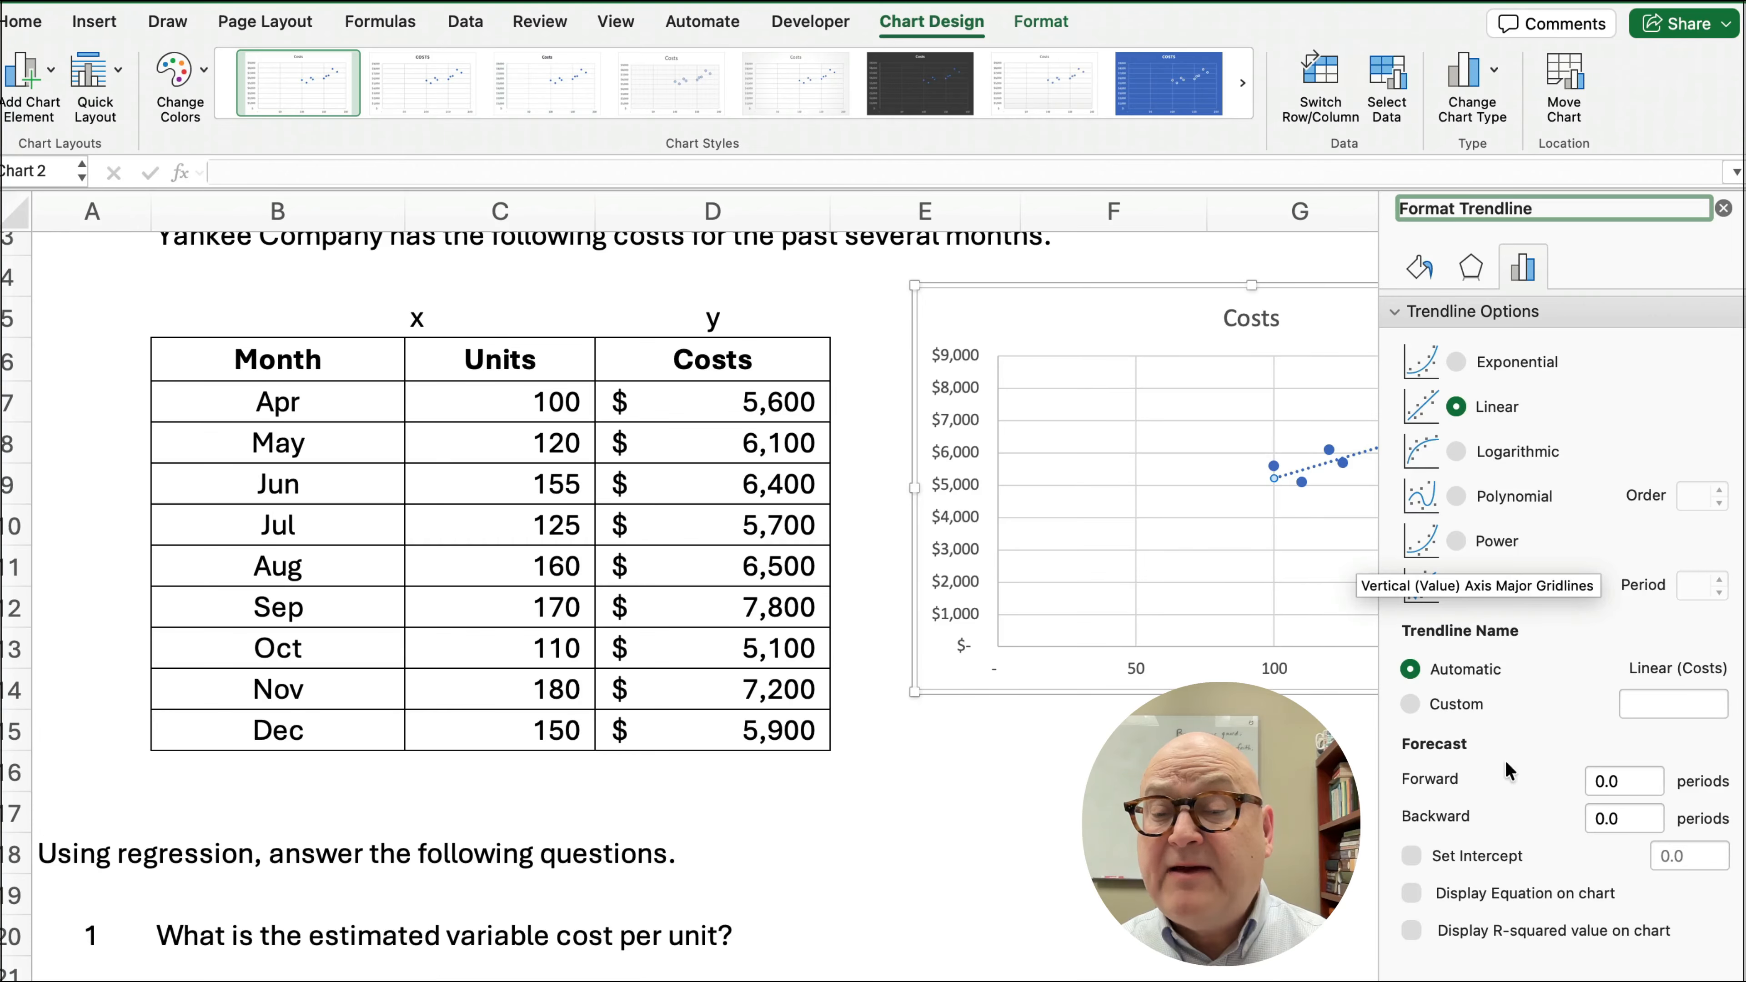
pyautogui.click(1412, 891)
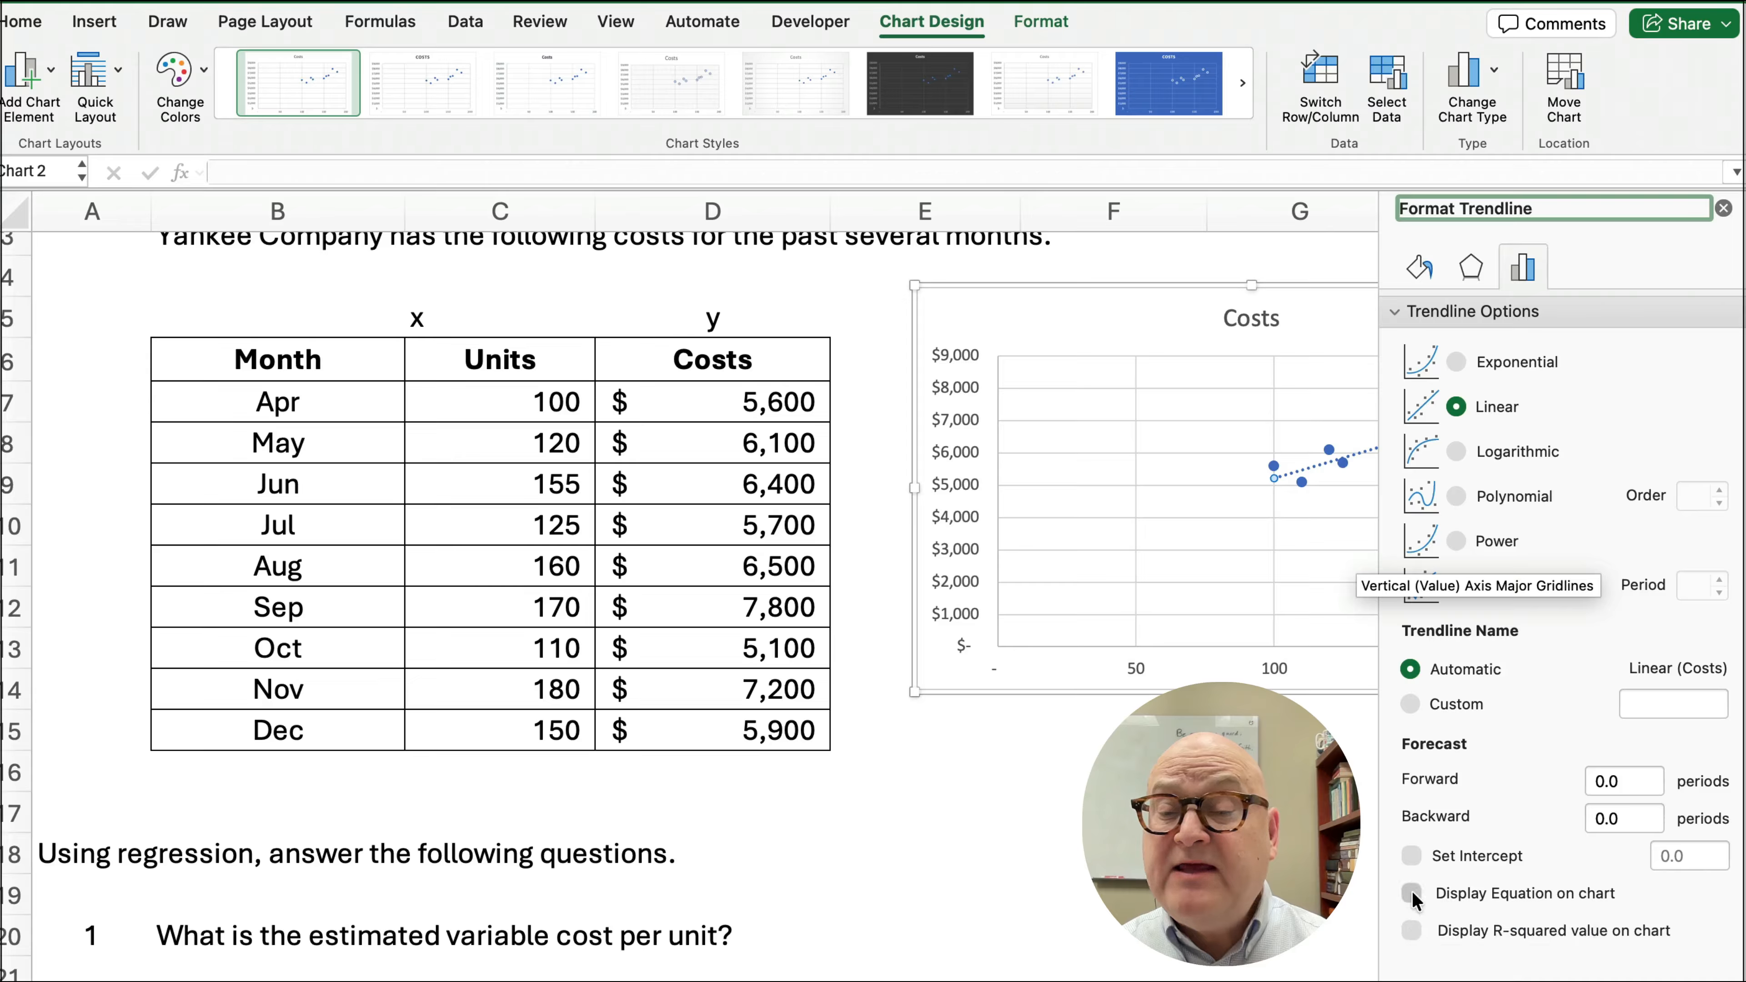
pyautogui.click(1412, 928)
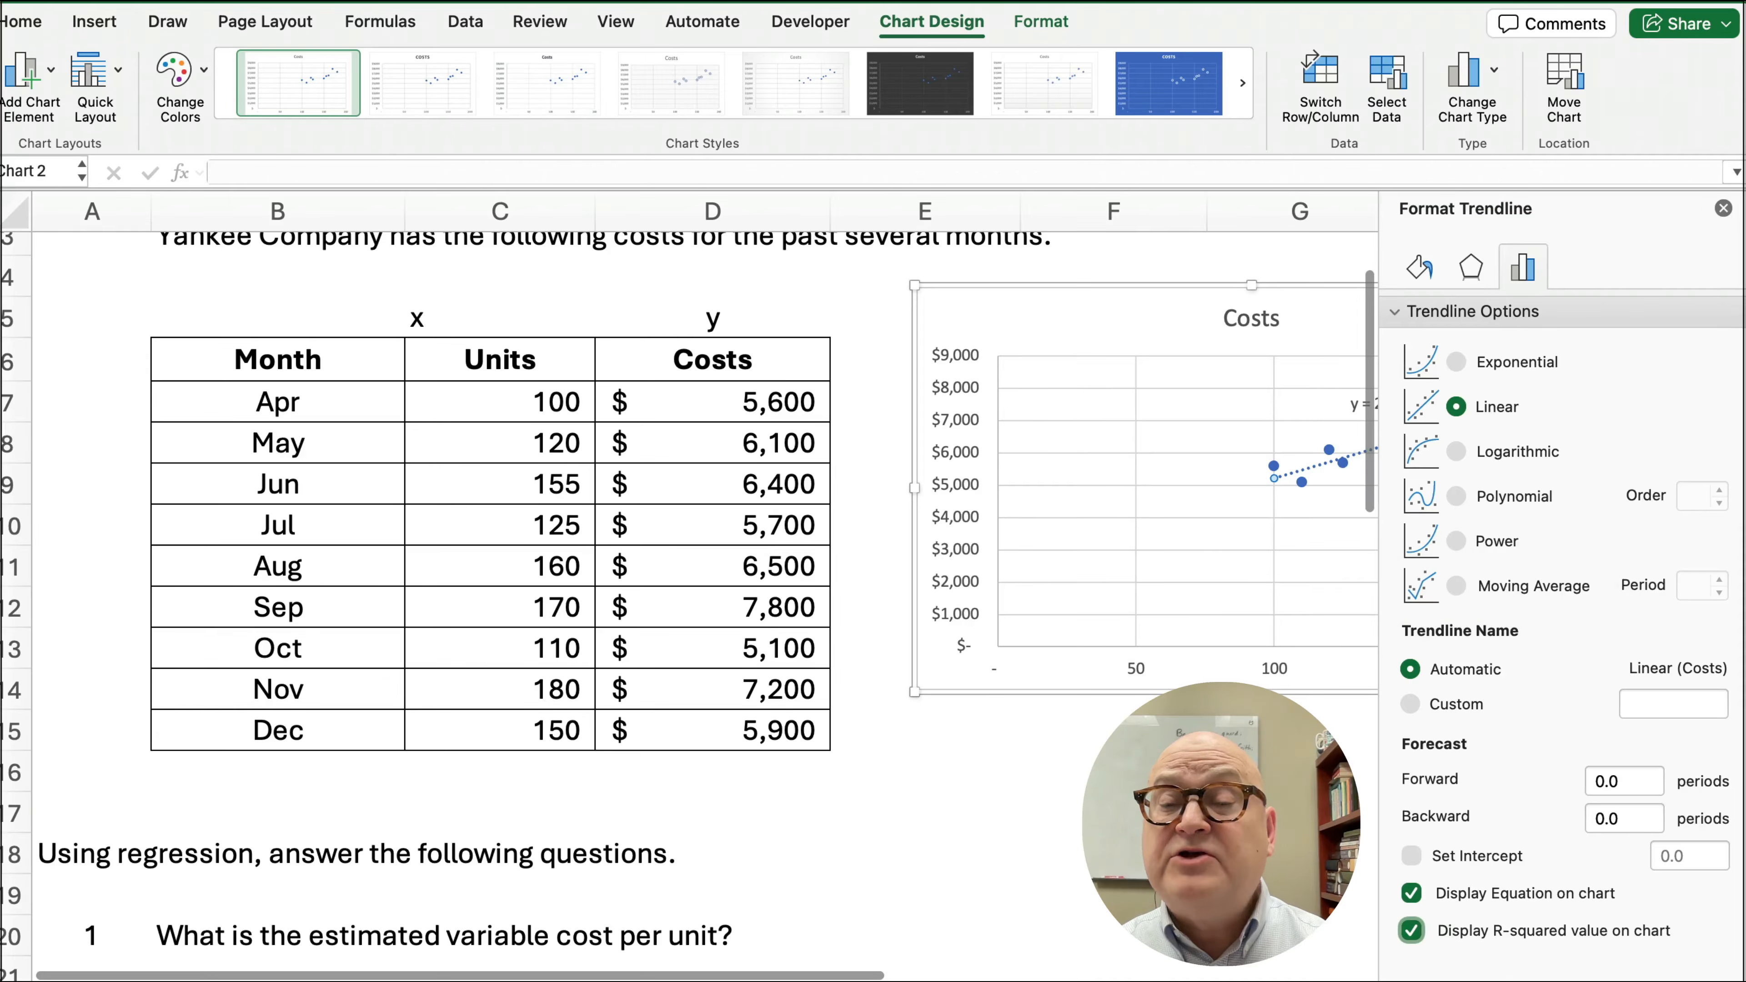
pyautogui.click(1299, 813)
pyautogui.click(1727, 209)
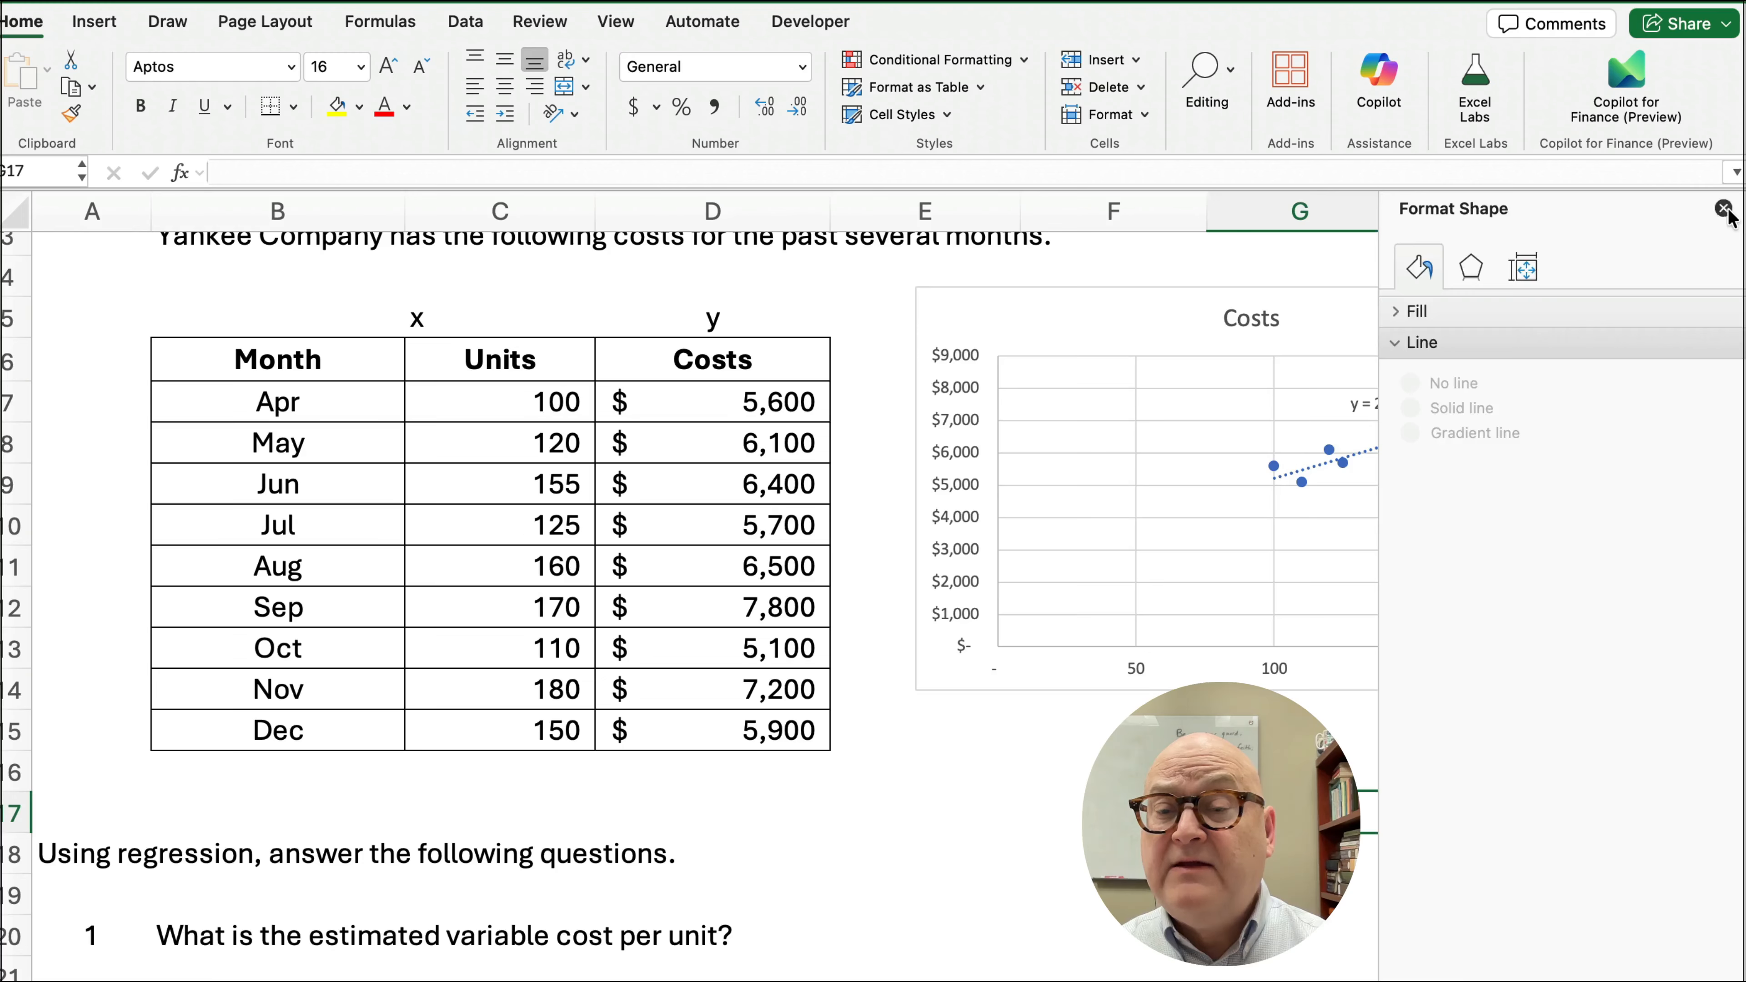
# - Move the trendline equation and R-squared label to the empty plot area below the data points
pyautogui.moveTo(1409, 406); pyautogui.dragTo(1167, 561)
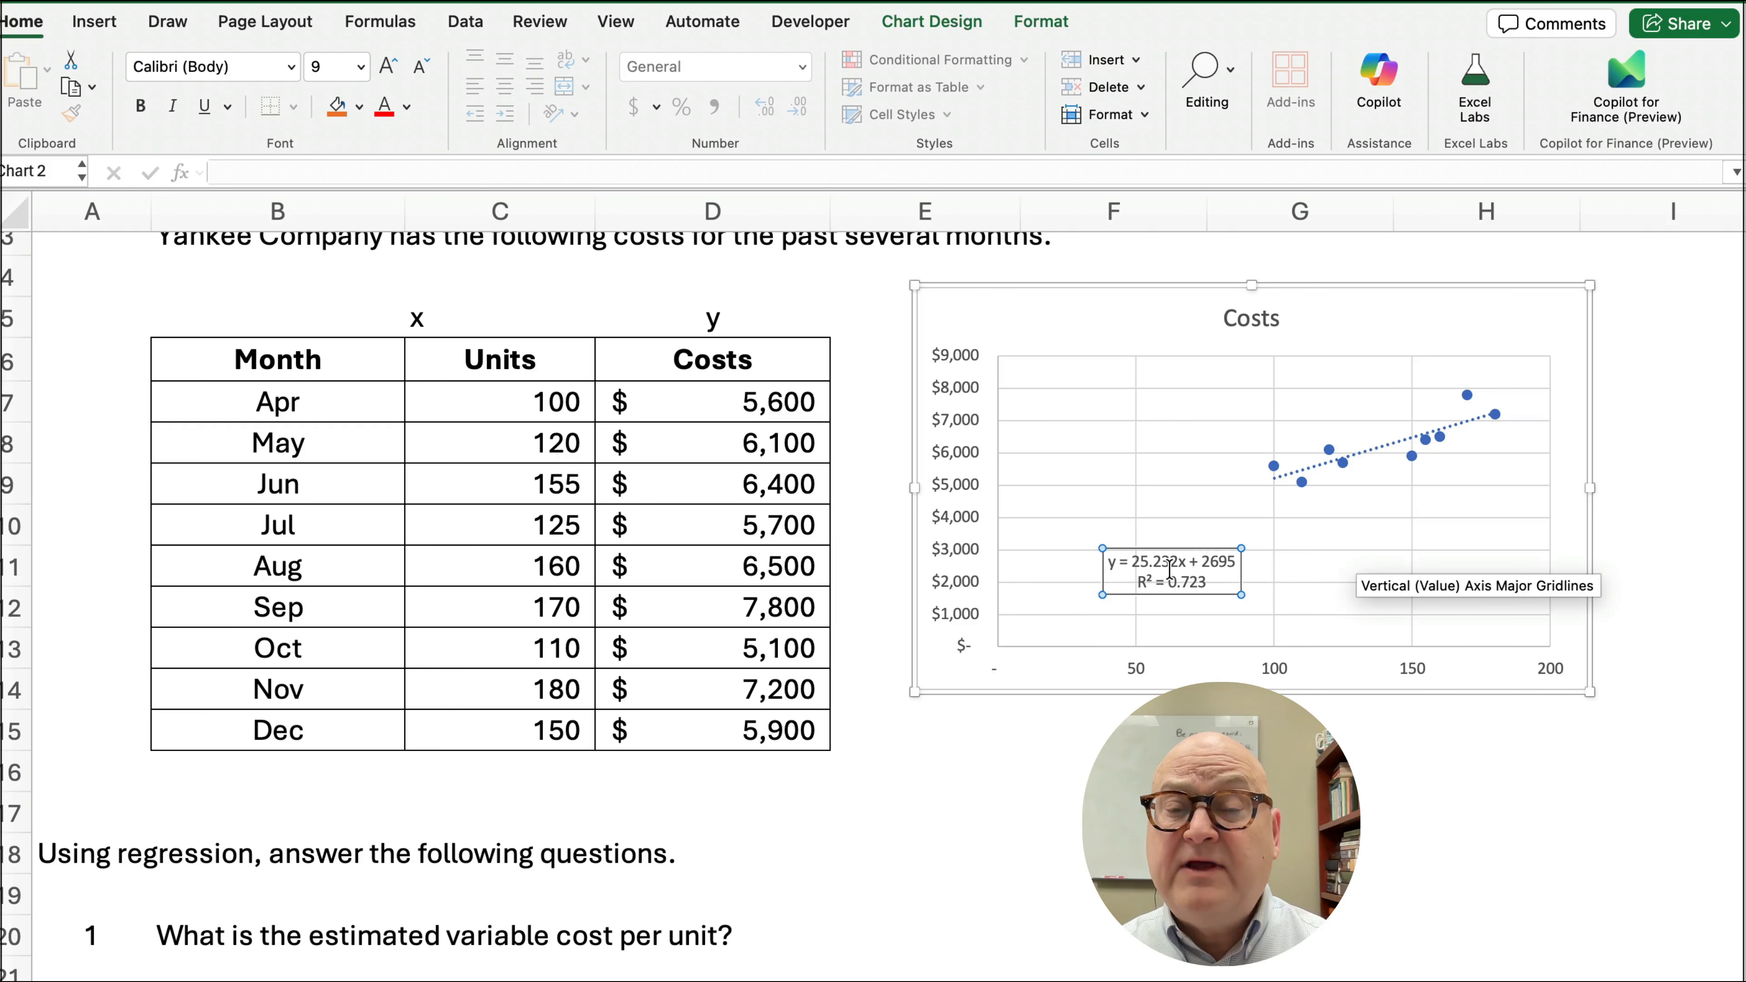
pyautogui.click(1241, 594)
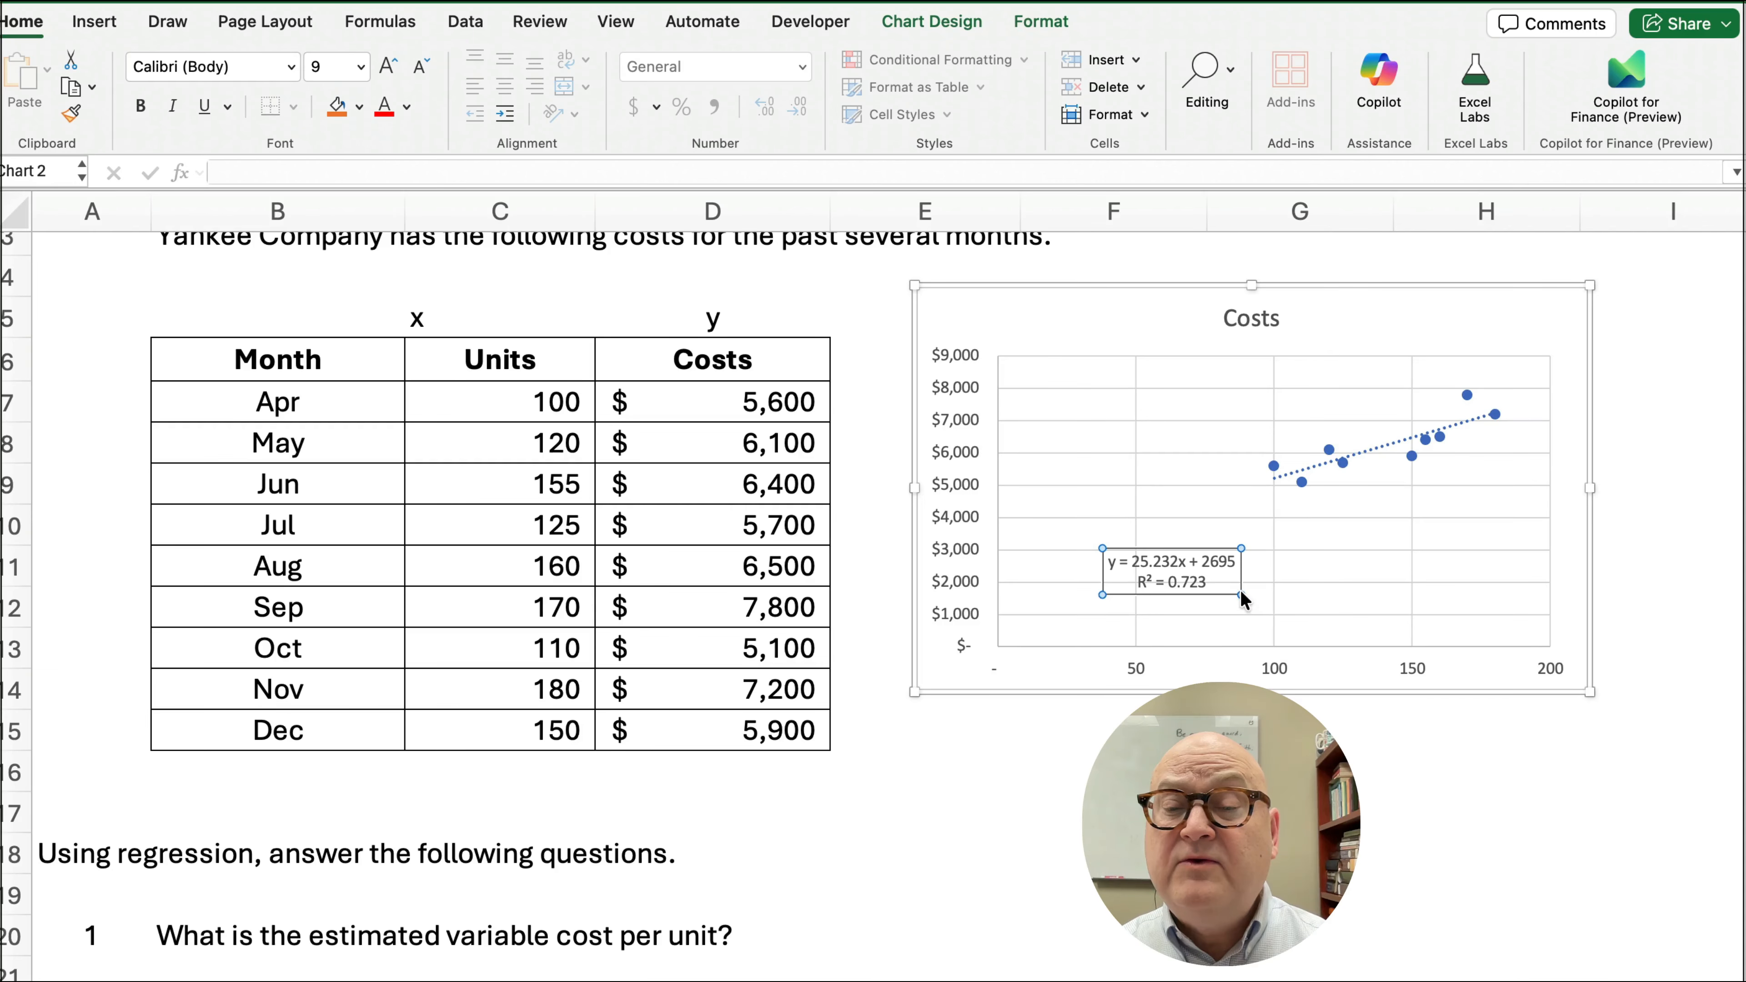
# - Enlarge the trendline equation and R-squared label text in the chart to font size 14
pyautogui.moveTo(1242, 594); pyautogui.dragTo(1273, 610)
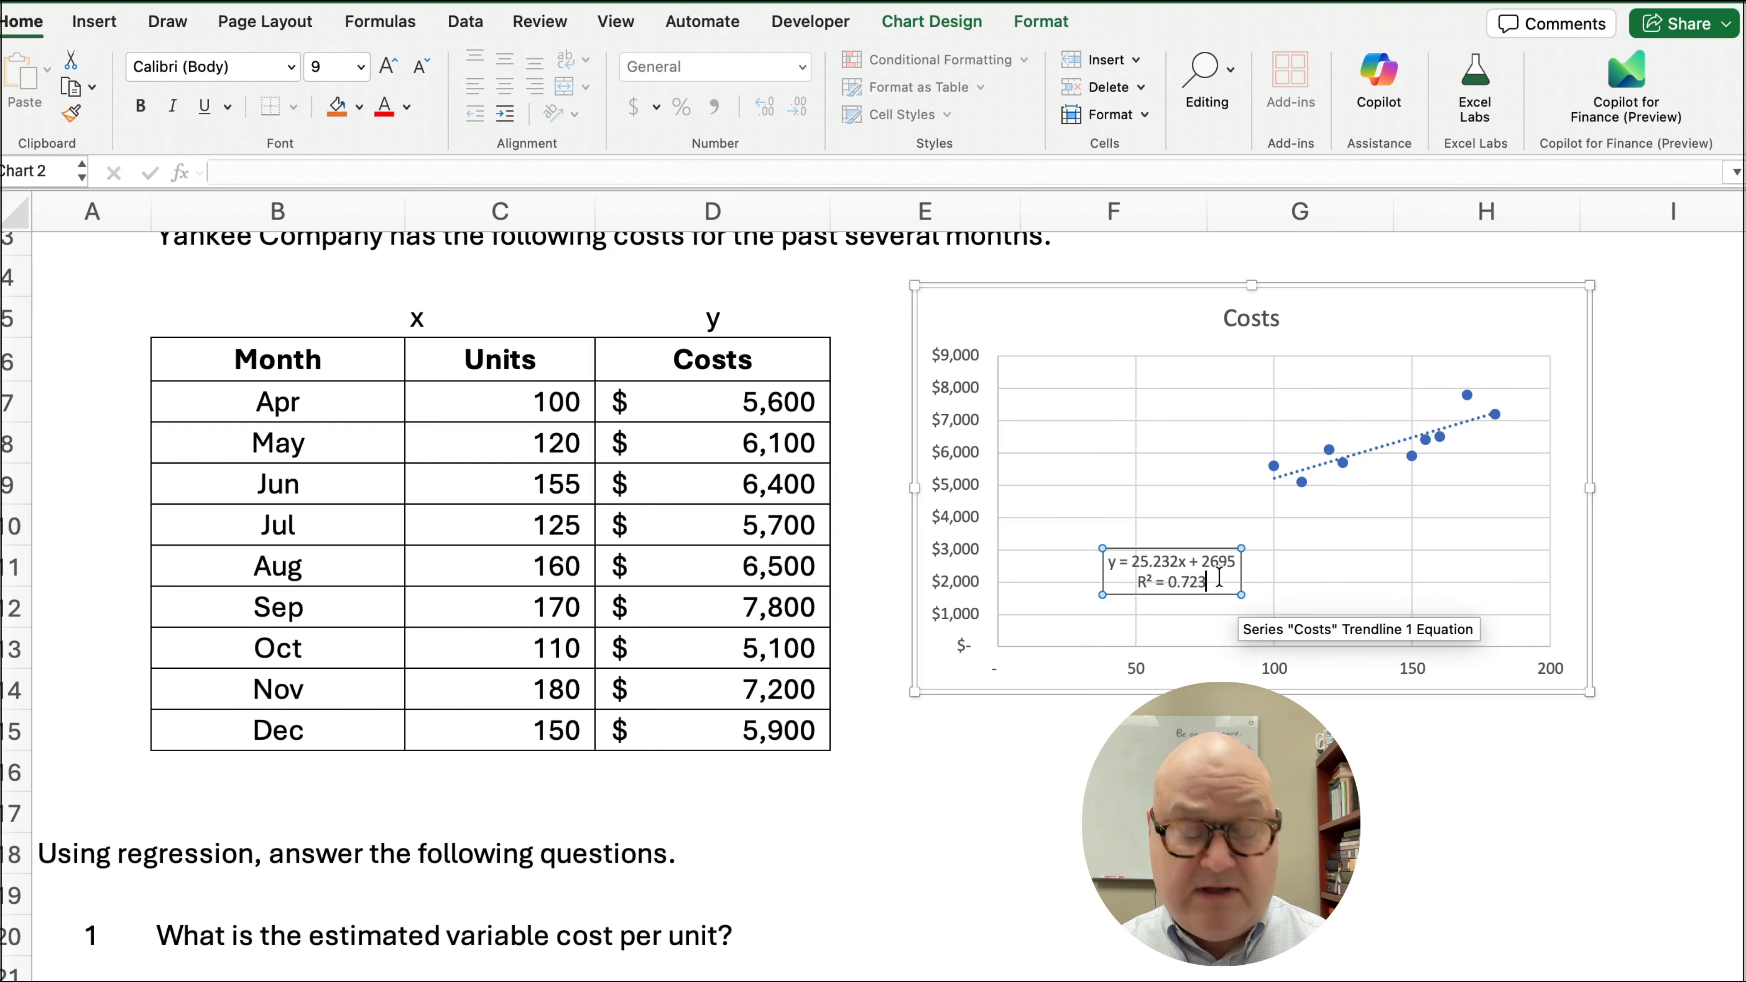
pyautogui.doubleClick(1200, 563)
pyautogui.tripleClick(1201, 564)
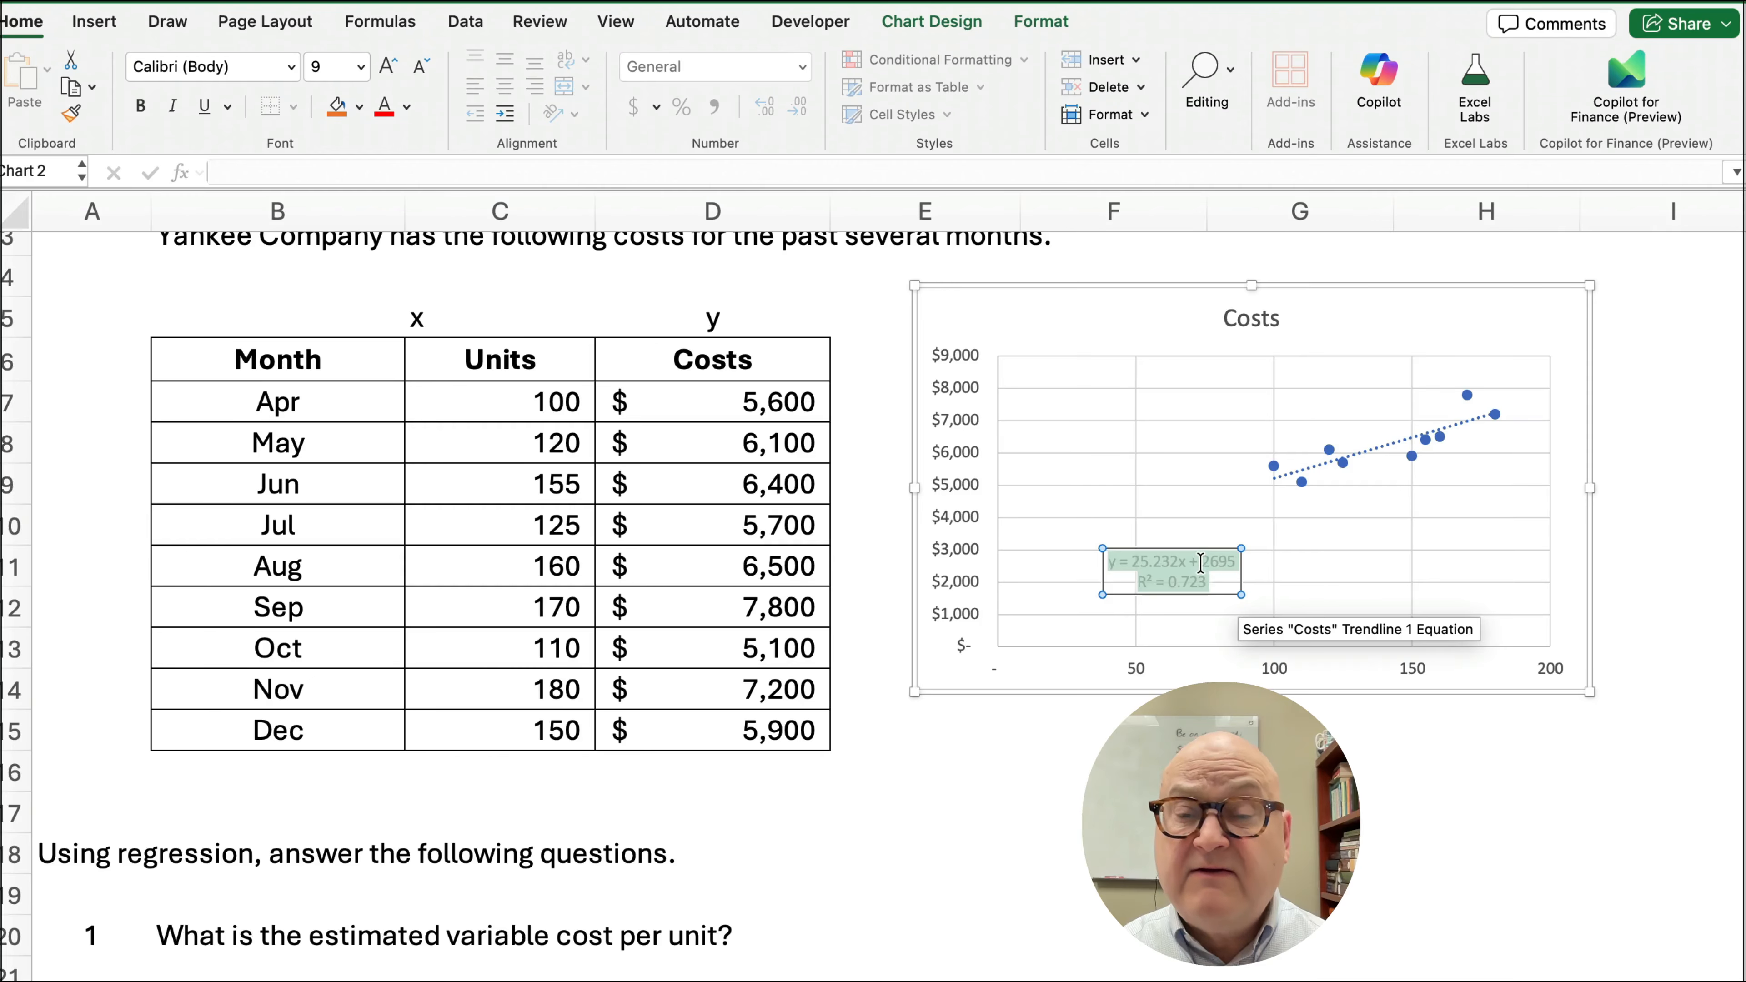
pyautogui.click(360, 67)
pyautogui.click(341, 288)
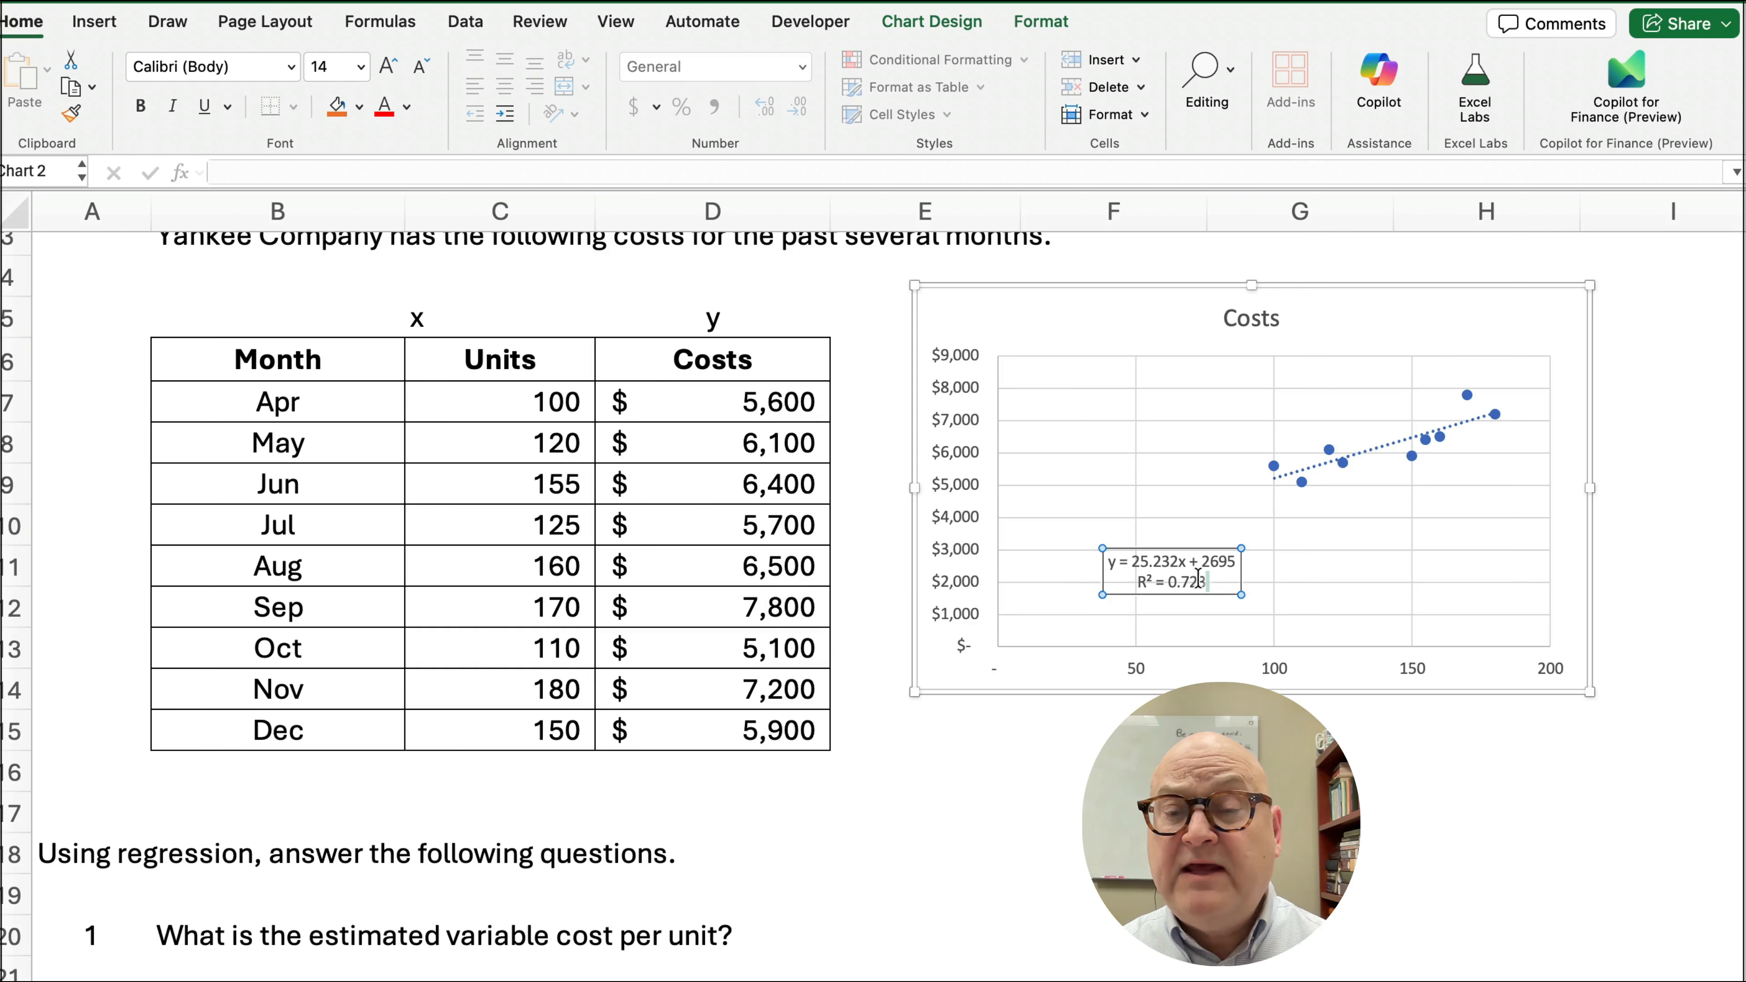
pyautogui.moveTo(1210, 587); pyautogui.dragTo(1038, 534)
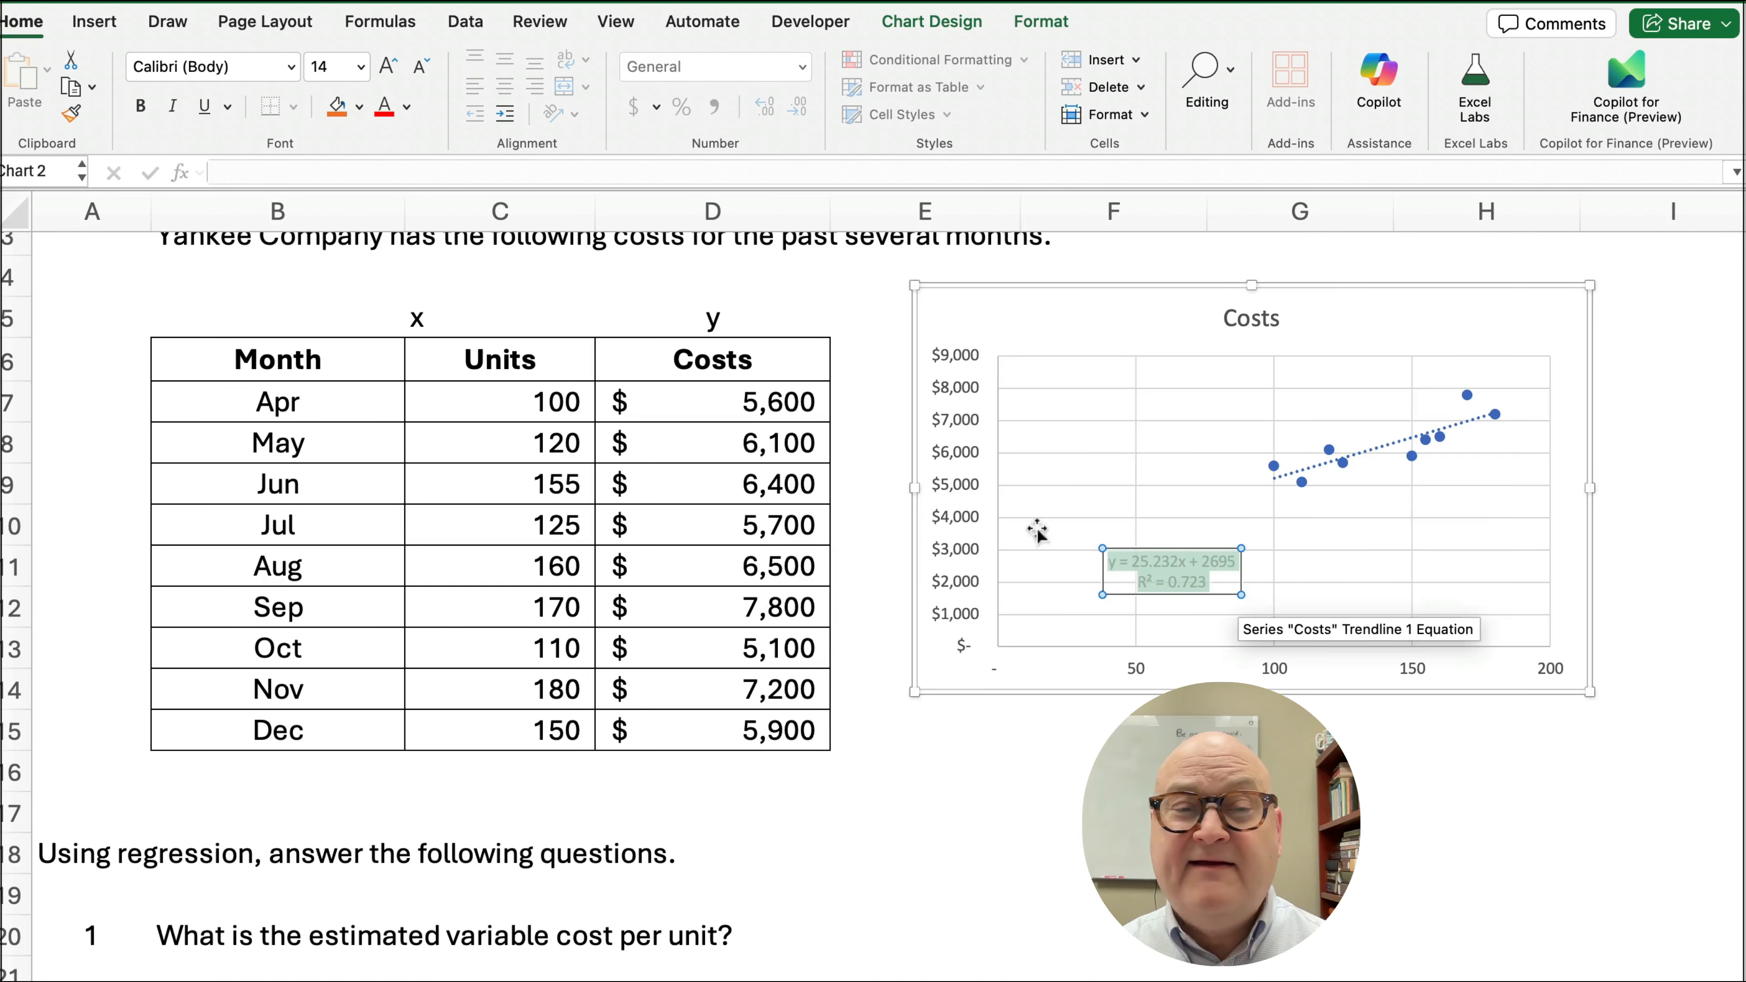
pyautogui.click(360, 66)
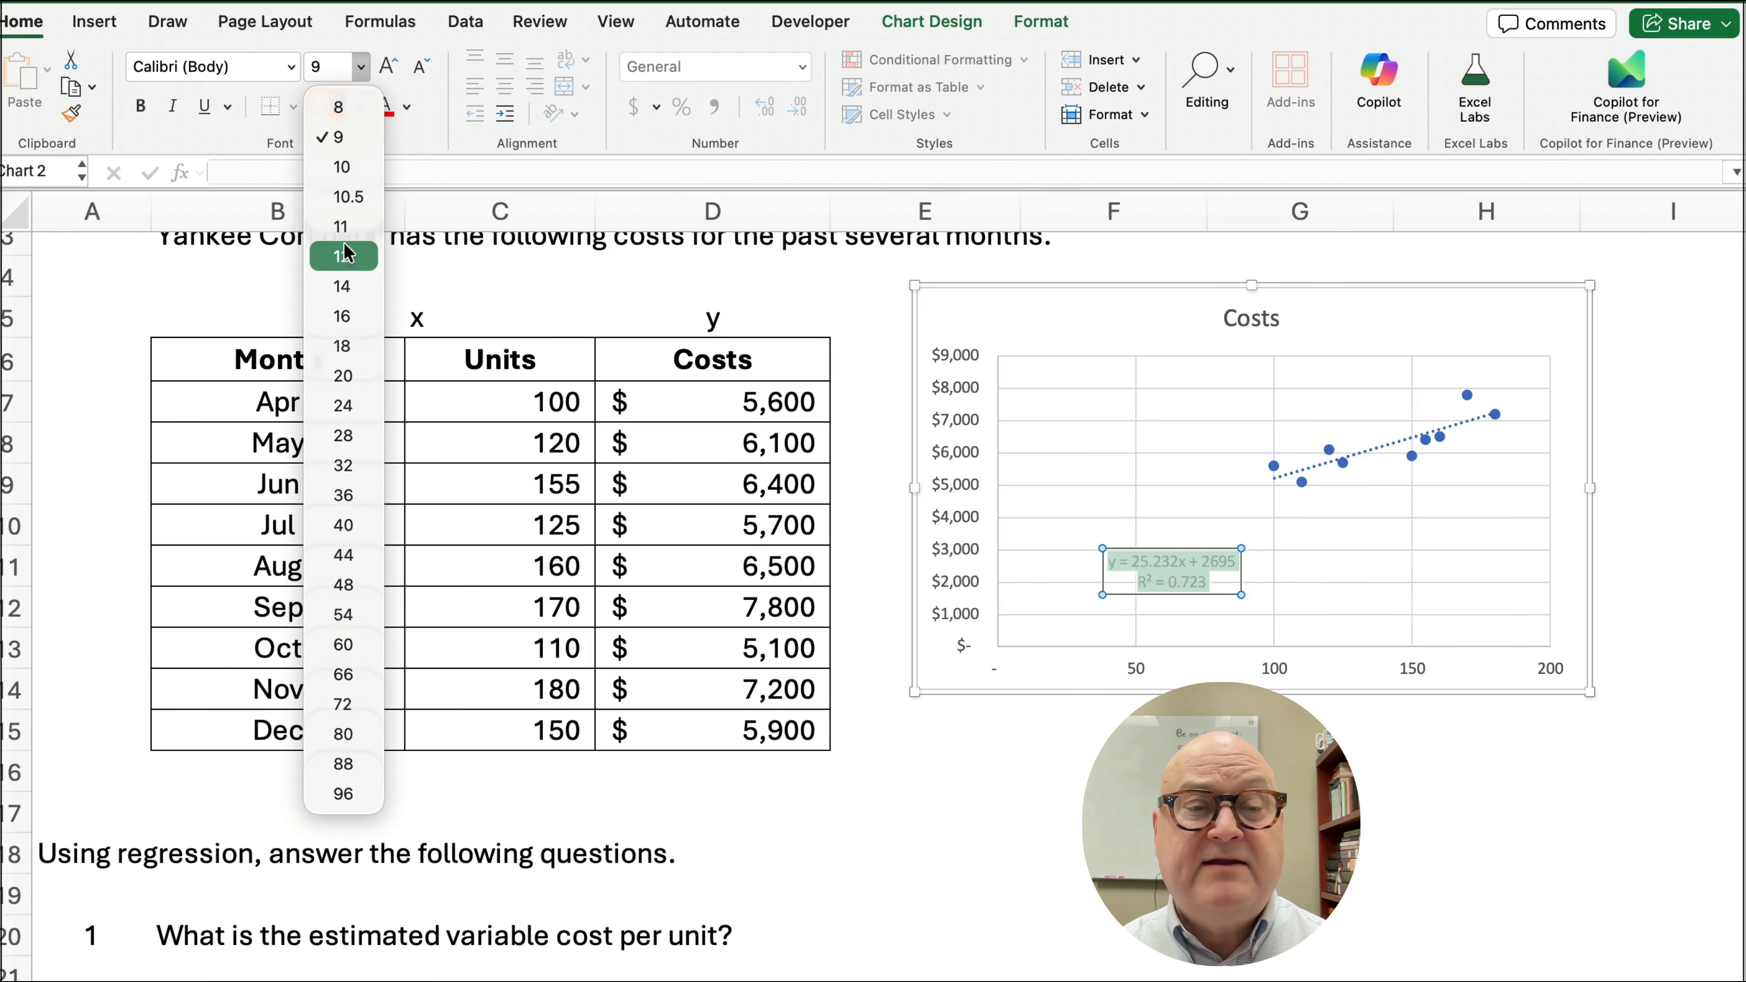
pyautogui.click(344, 286)
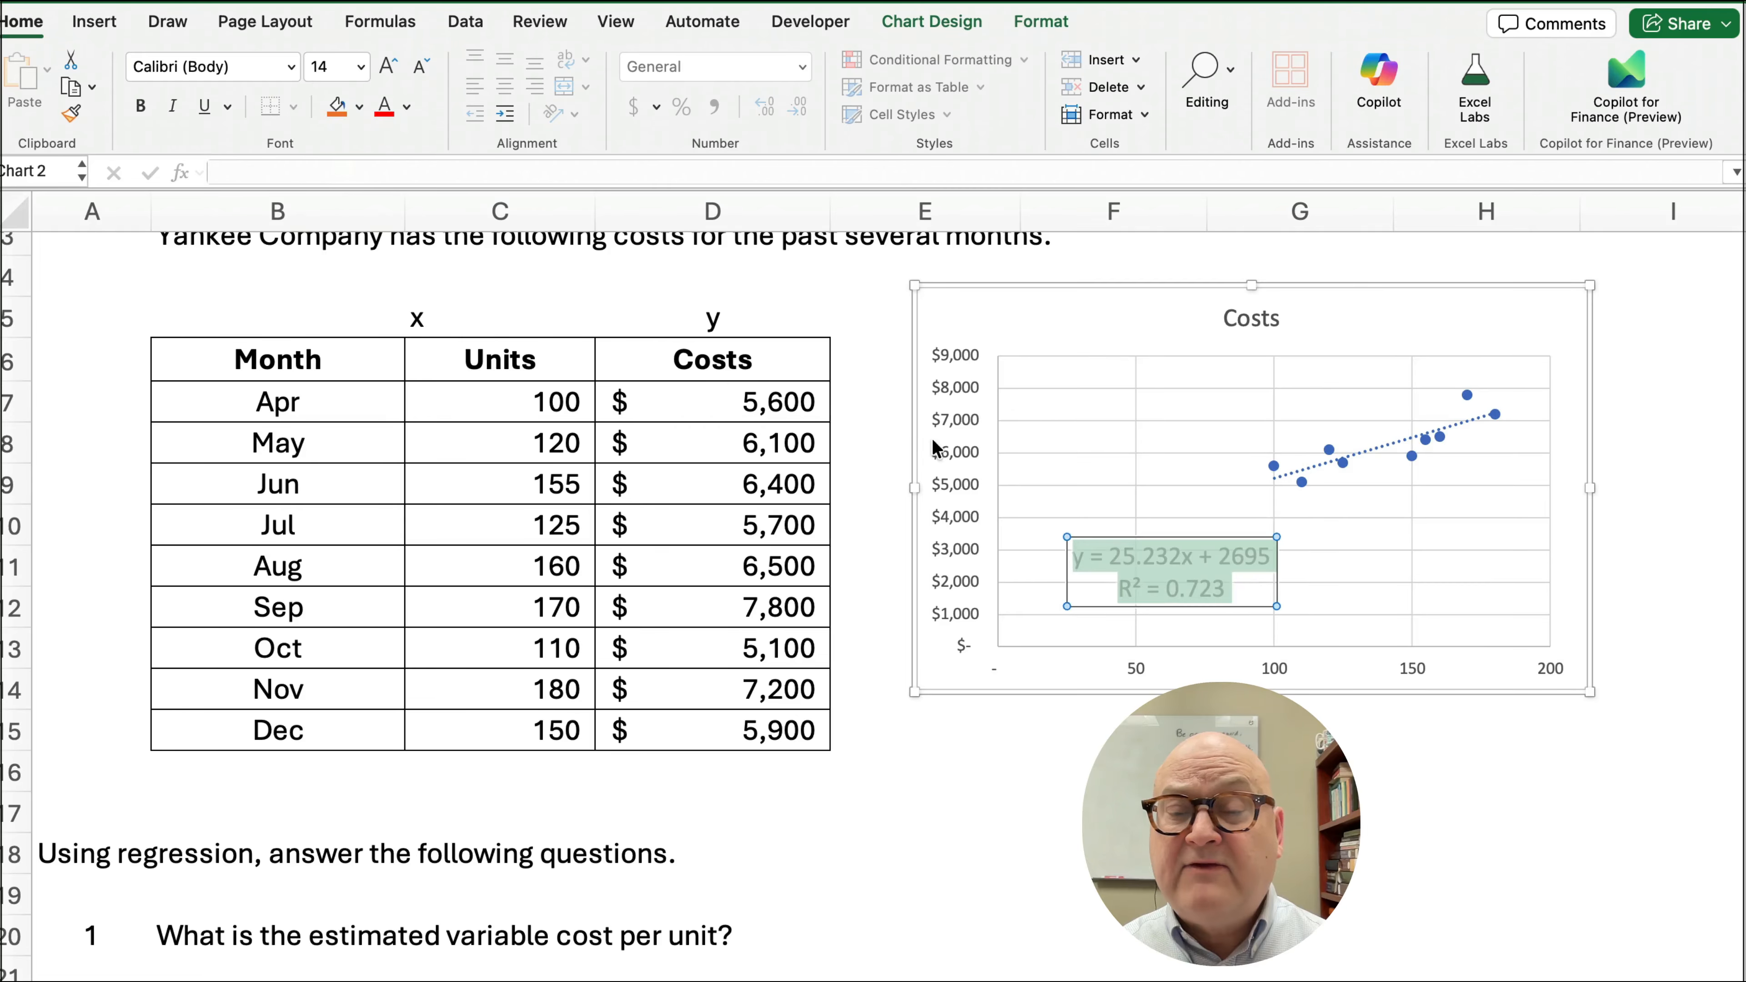
pyautogui.click(1009, 736)
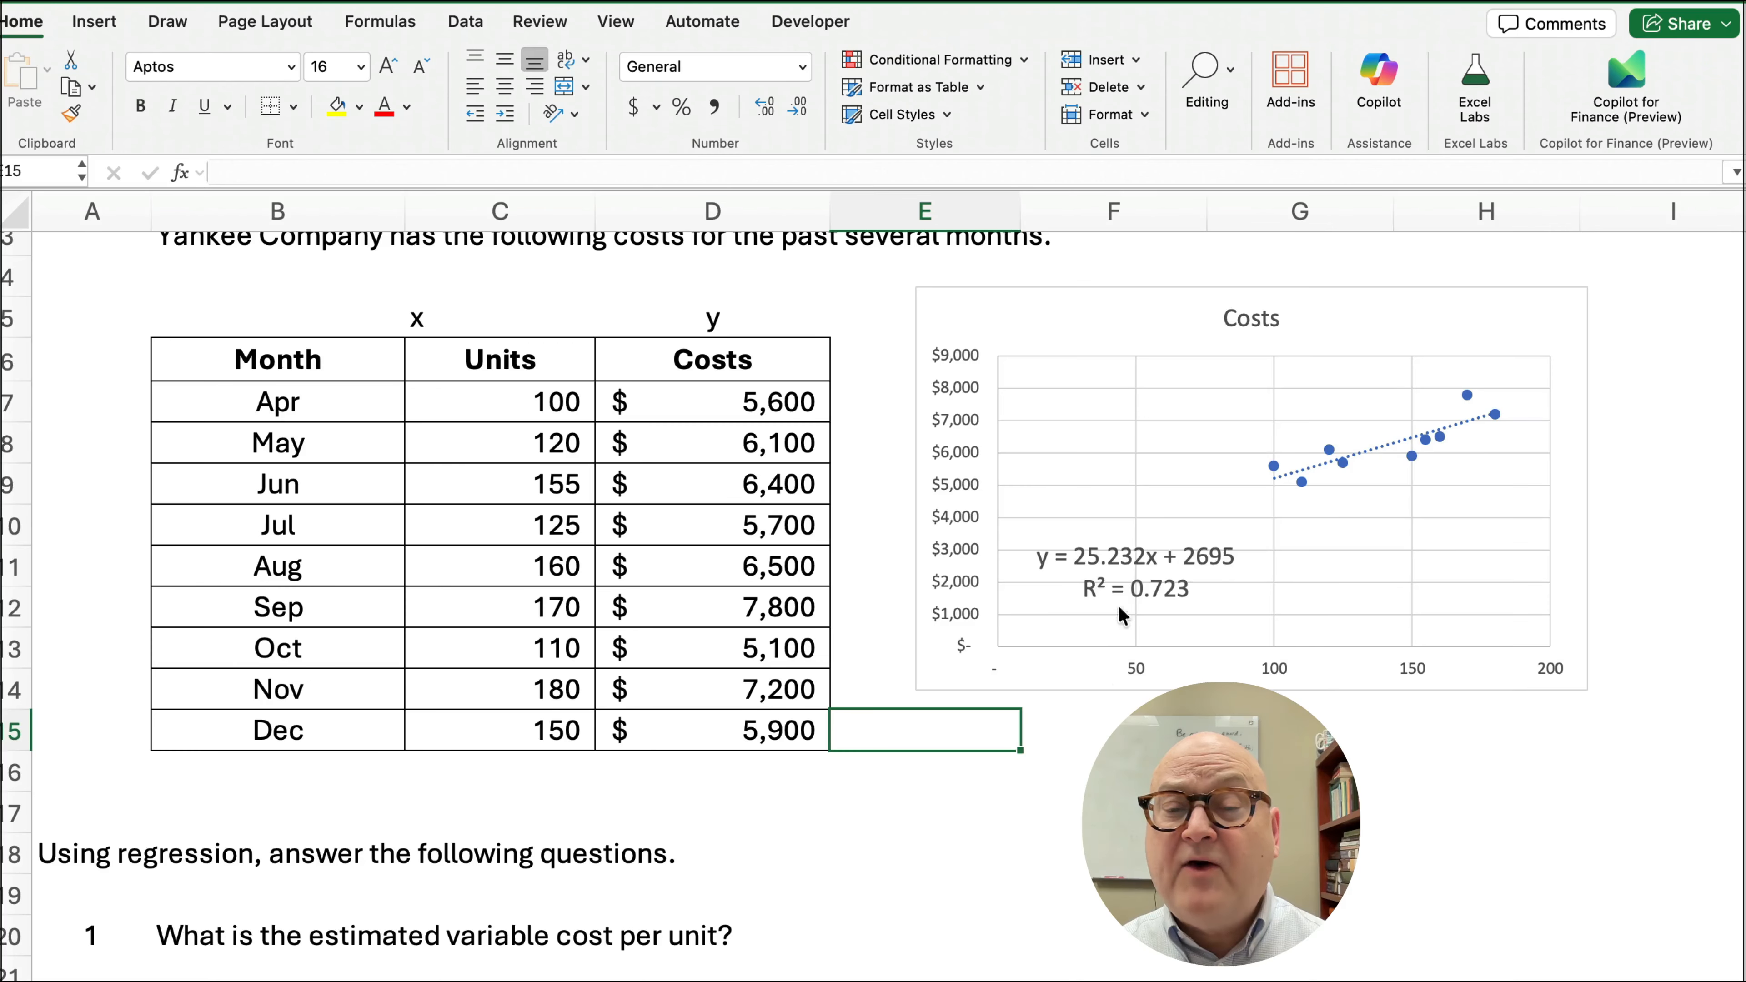
# - Delete the horizontal and vertical gridlines from the Costs scatter chart
pyautogui.click(1102, 457)
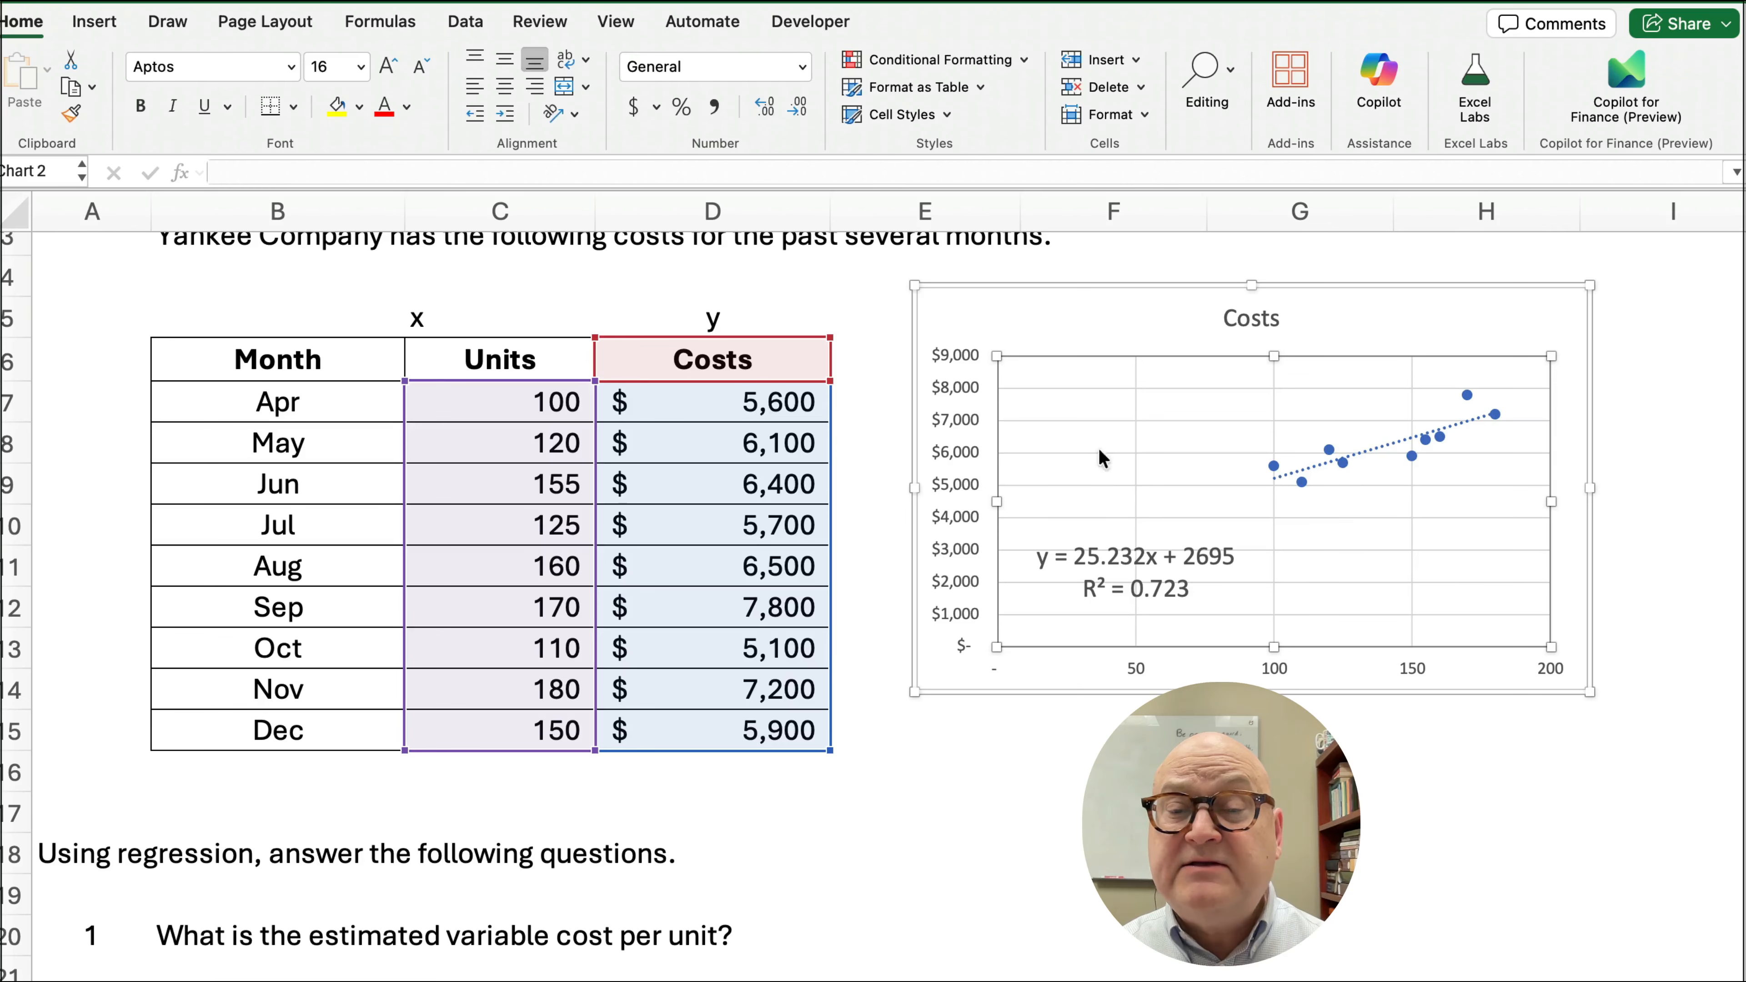
pyautogui.click(1129, 452)
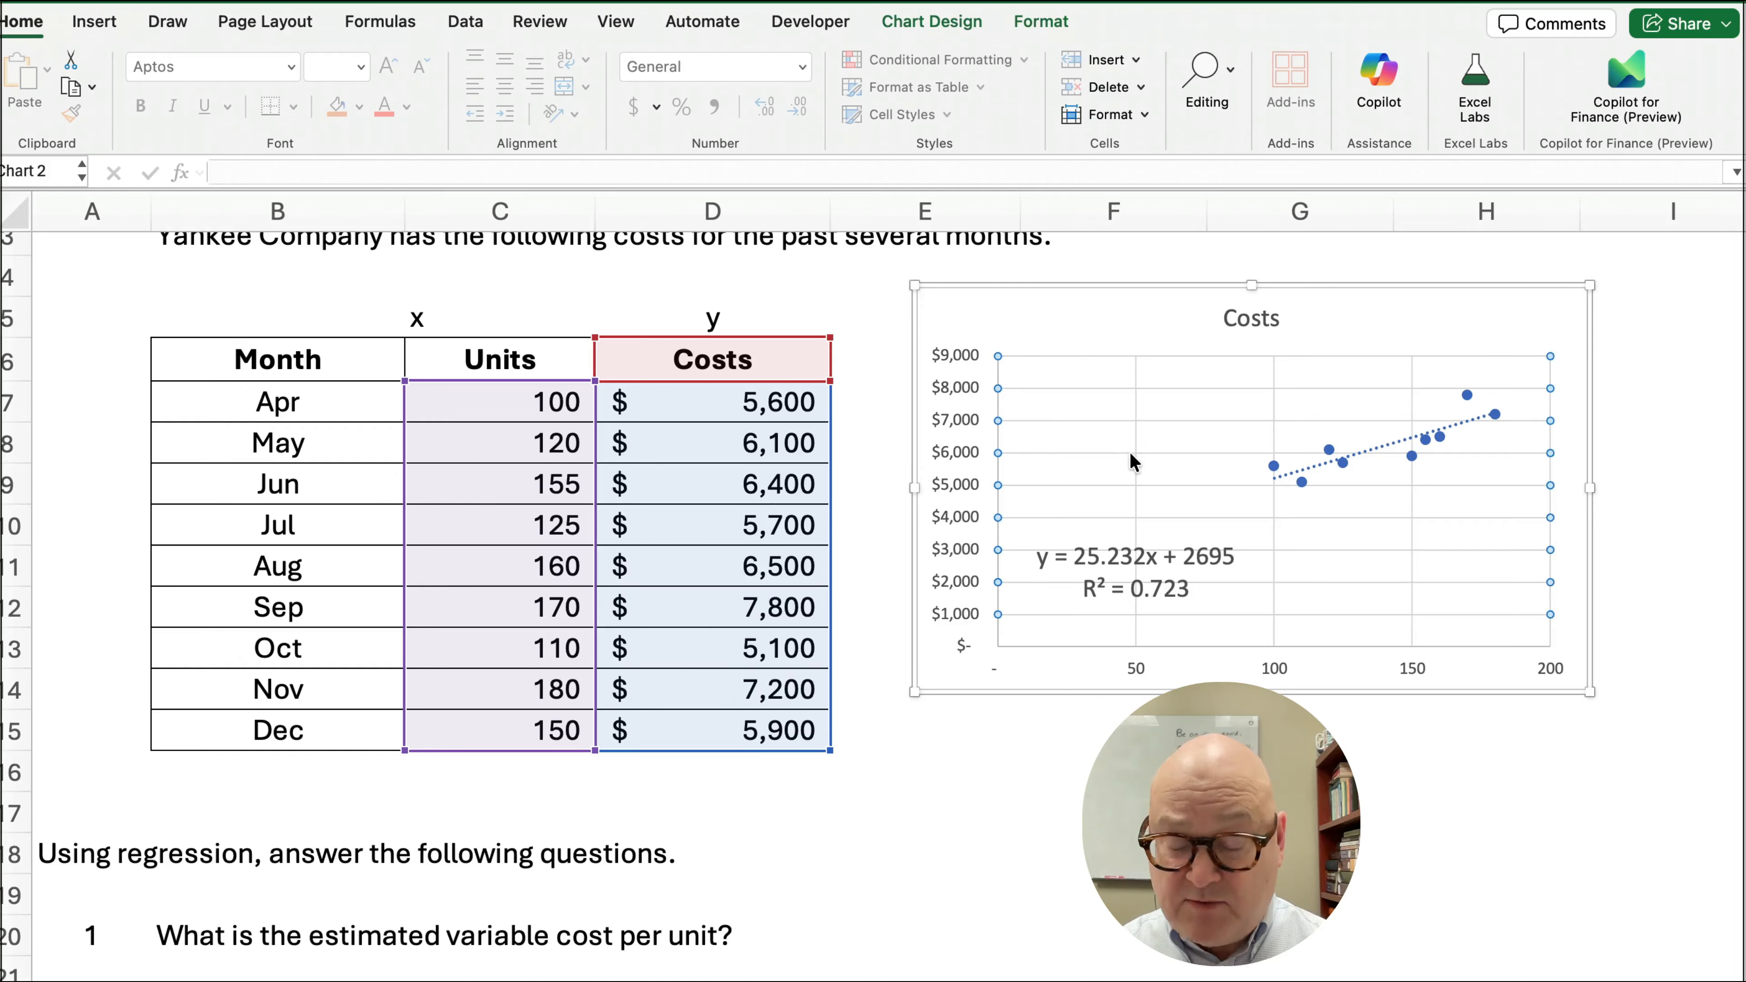
pyautogui.press('Delete')
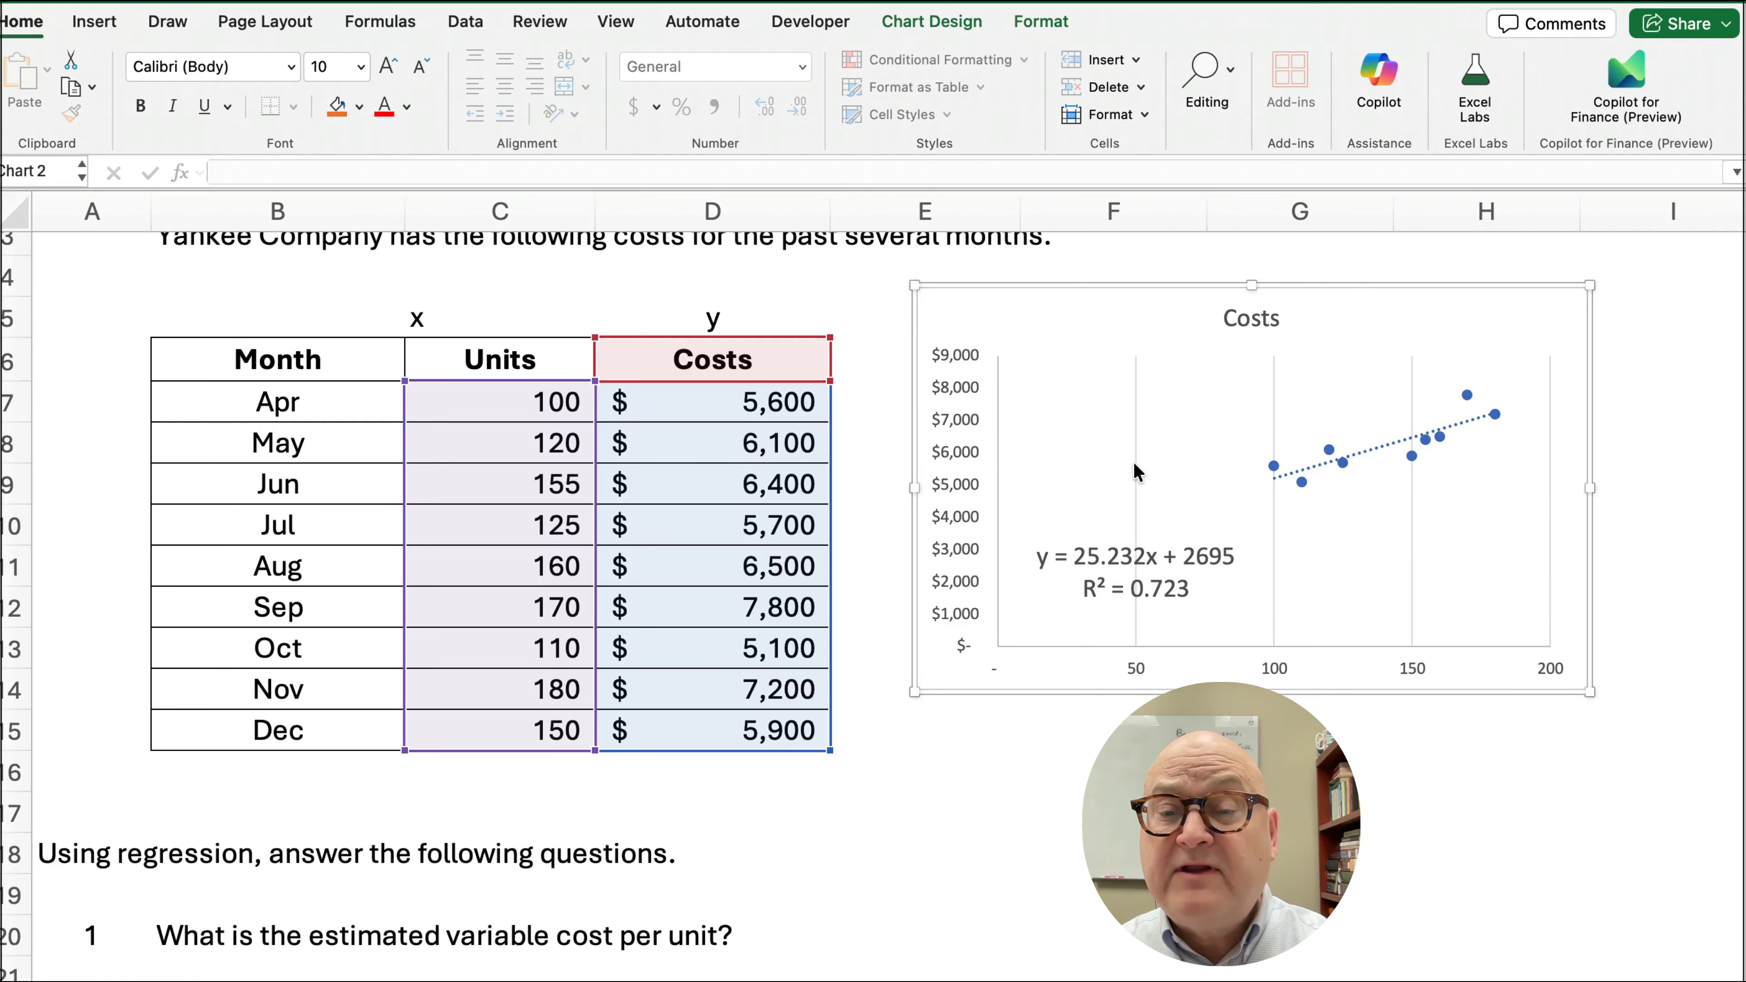
pyautogui.click(1131, 461)
pyautogui.press('Delete')
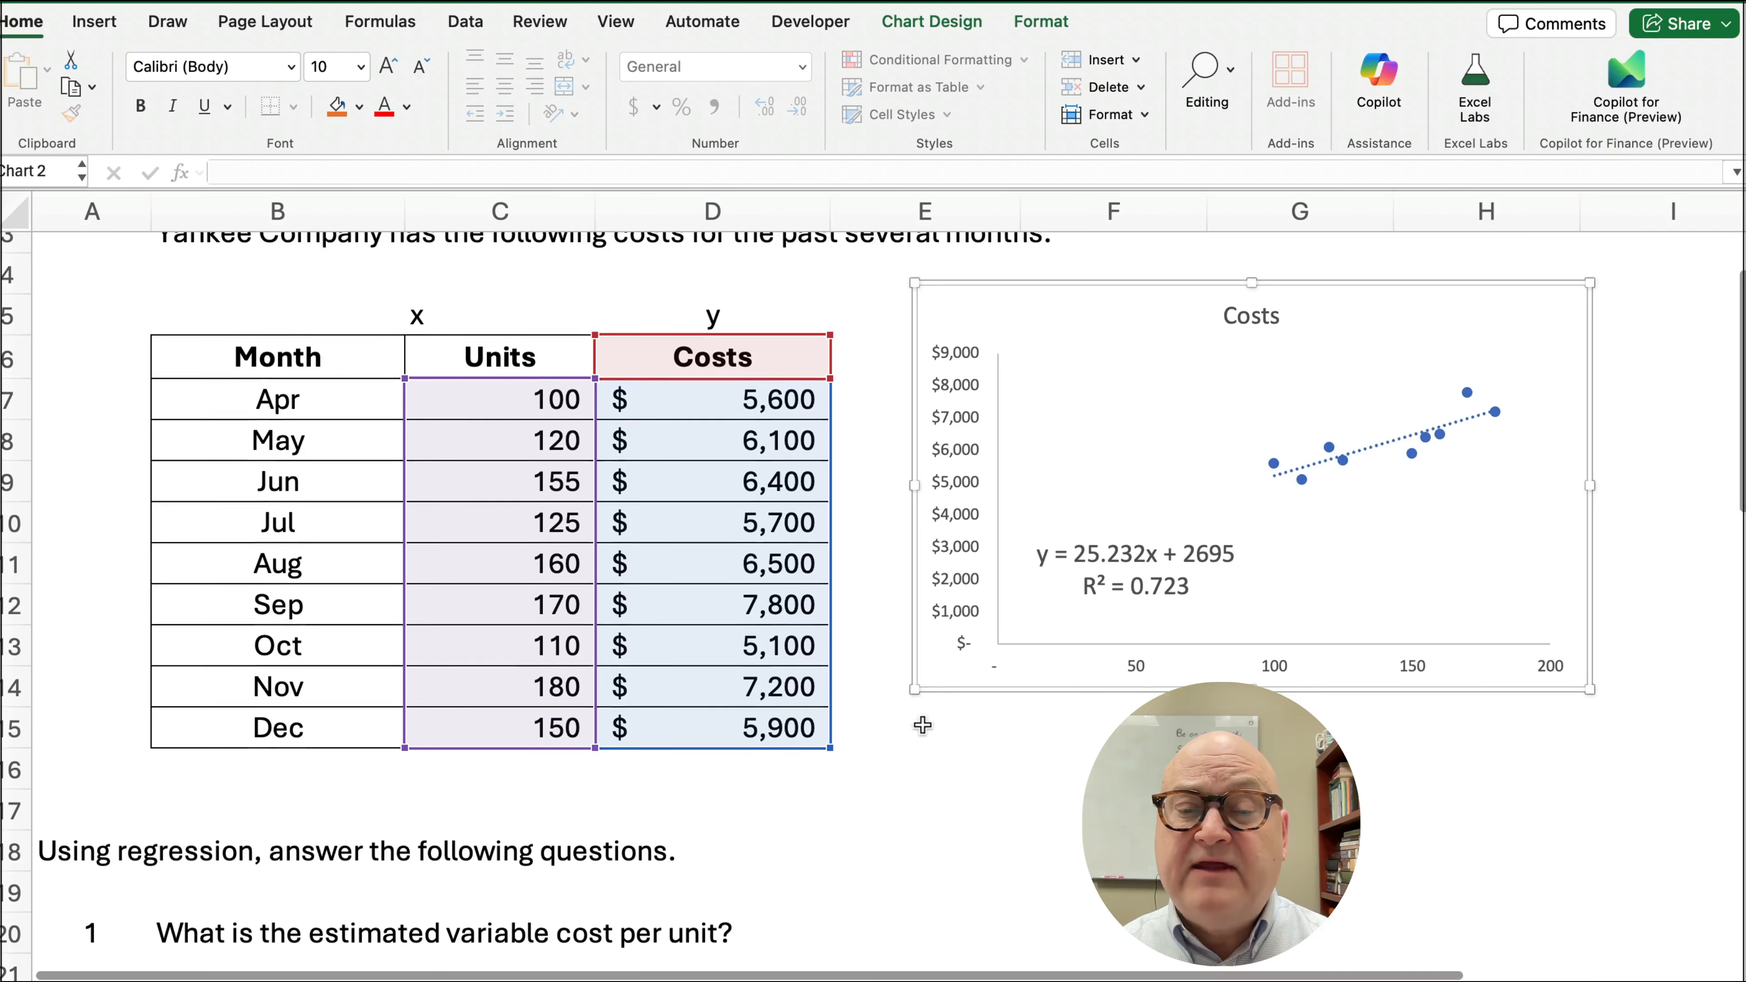
# - Enter the cost formula "y = 2695 + 25.232x" in cell C27, beside the general formula under question 3
pyautogui.scroll(-2, 904, 743)
pyautogui.scroll(-6, 894, 736)
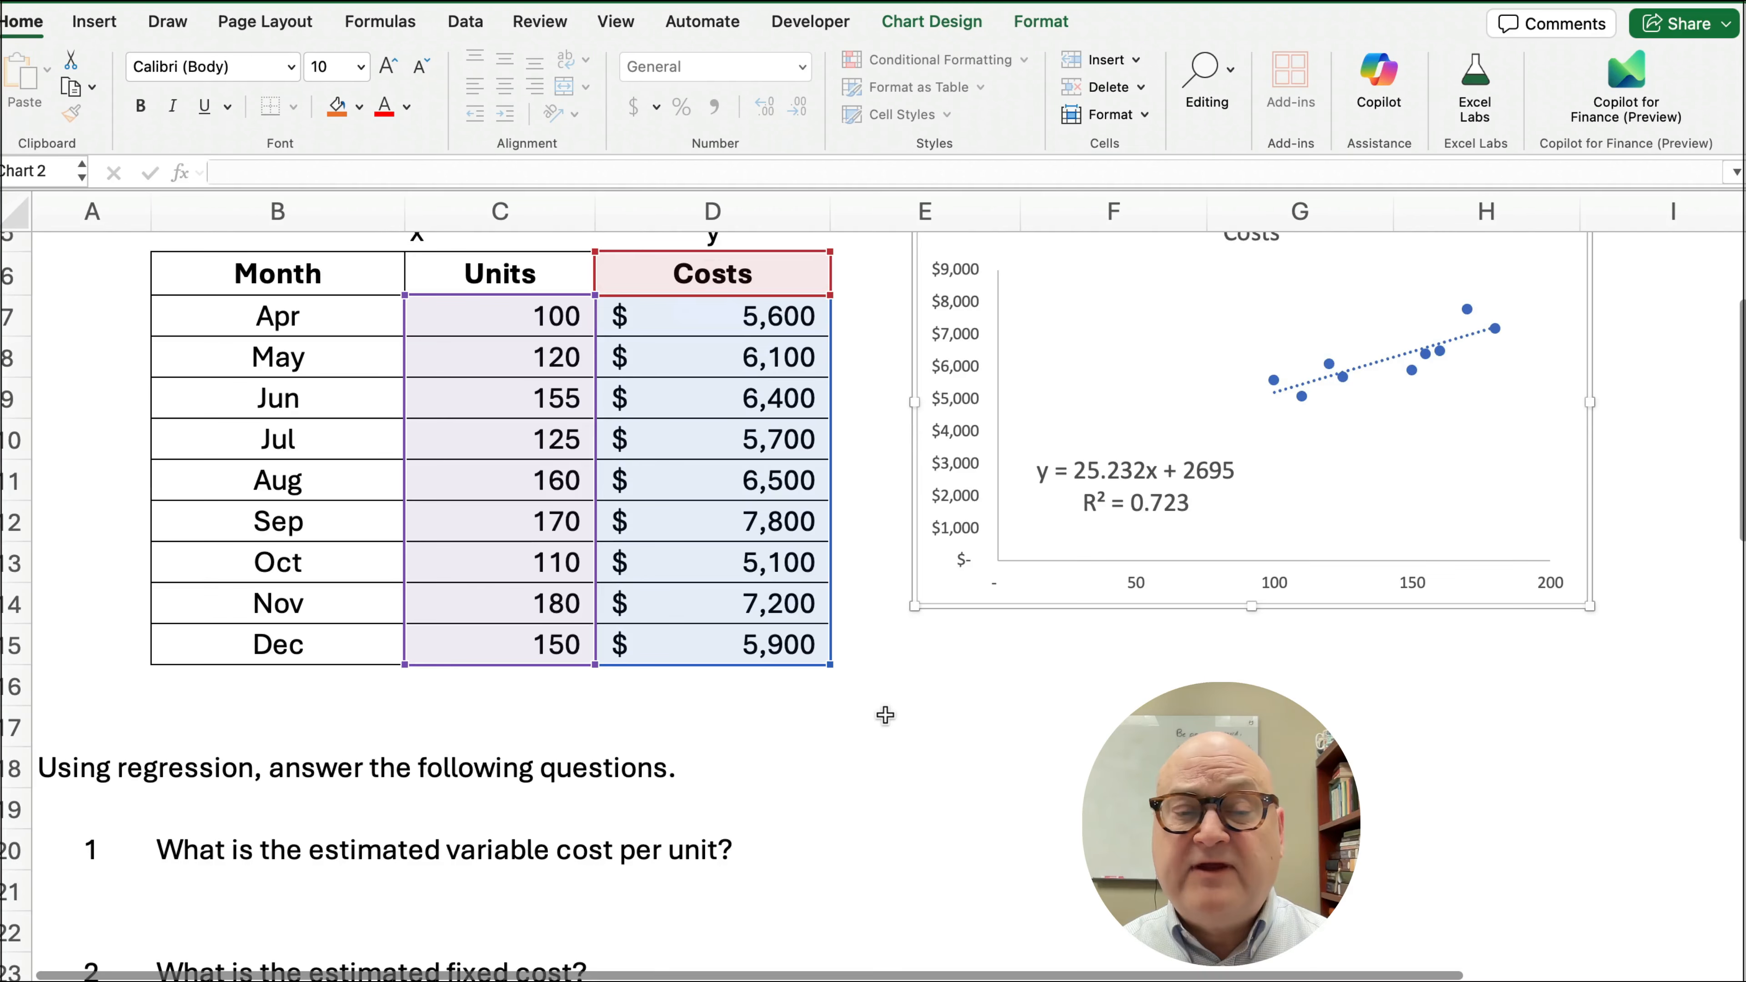
pyautogui.scroll(-4, 859, 721)
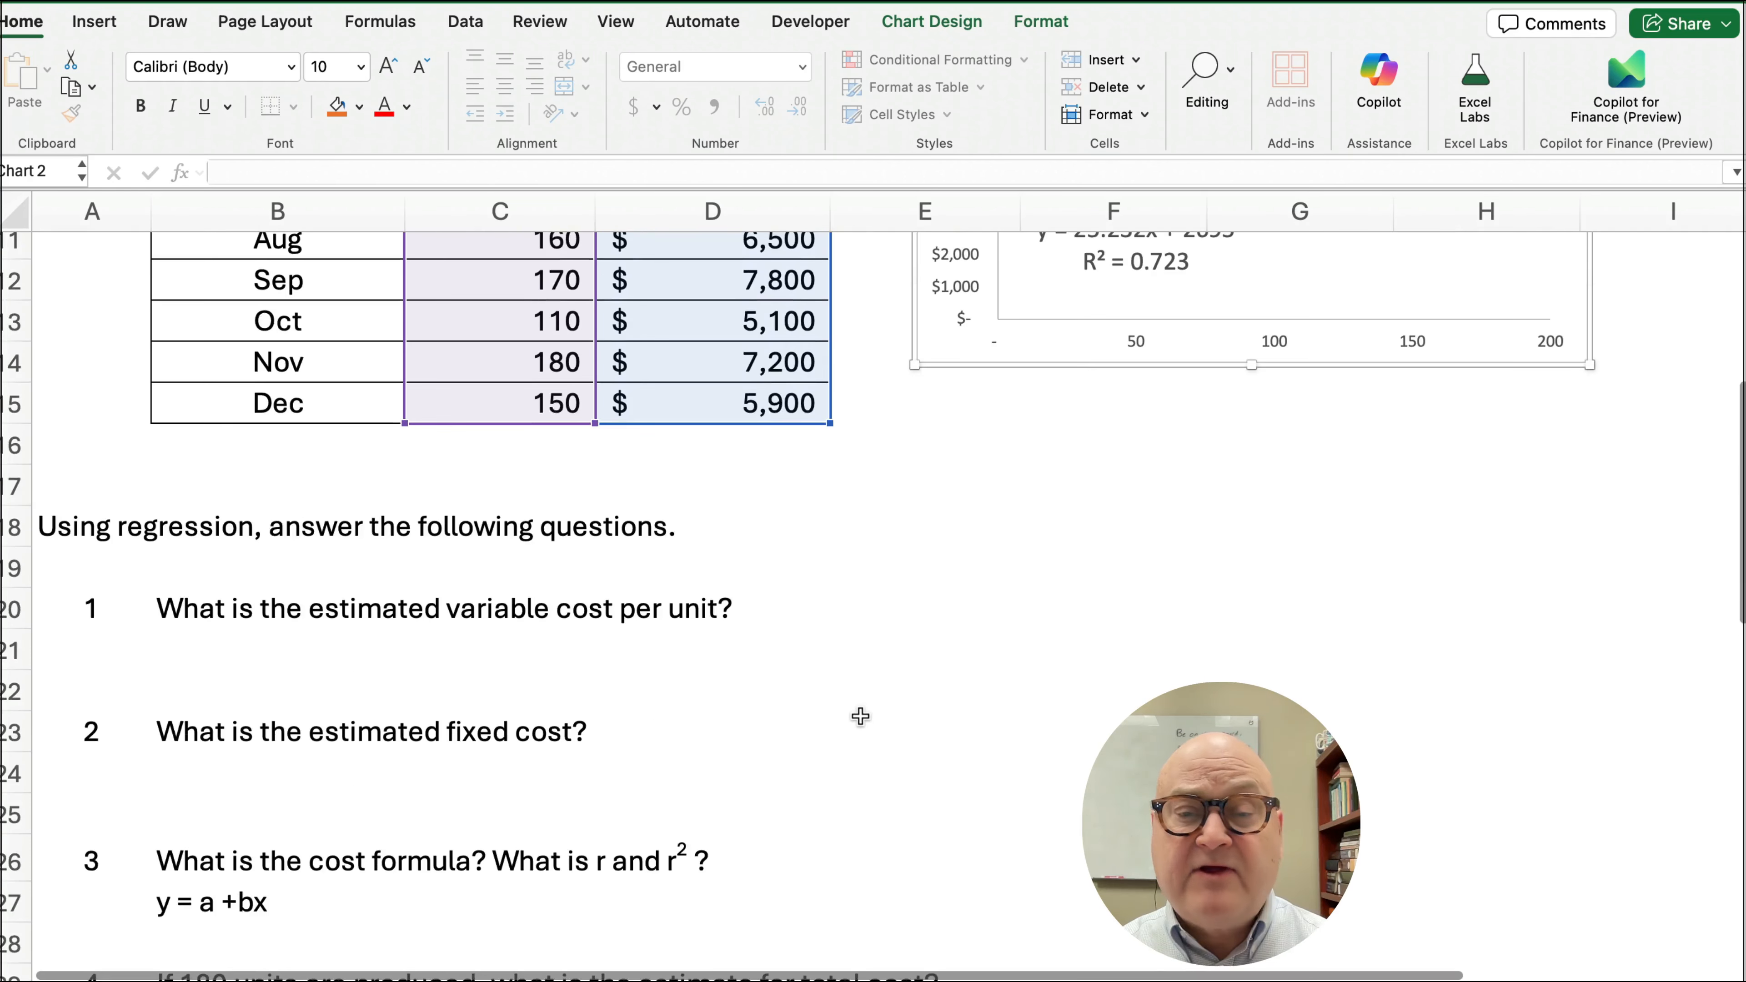
pyautogui.click(469, 914)
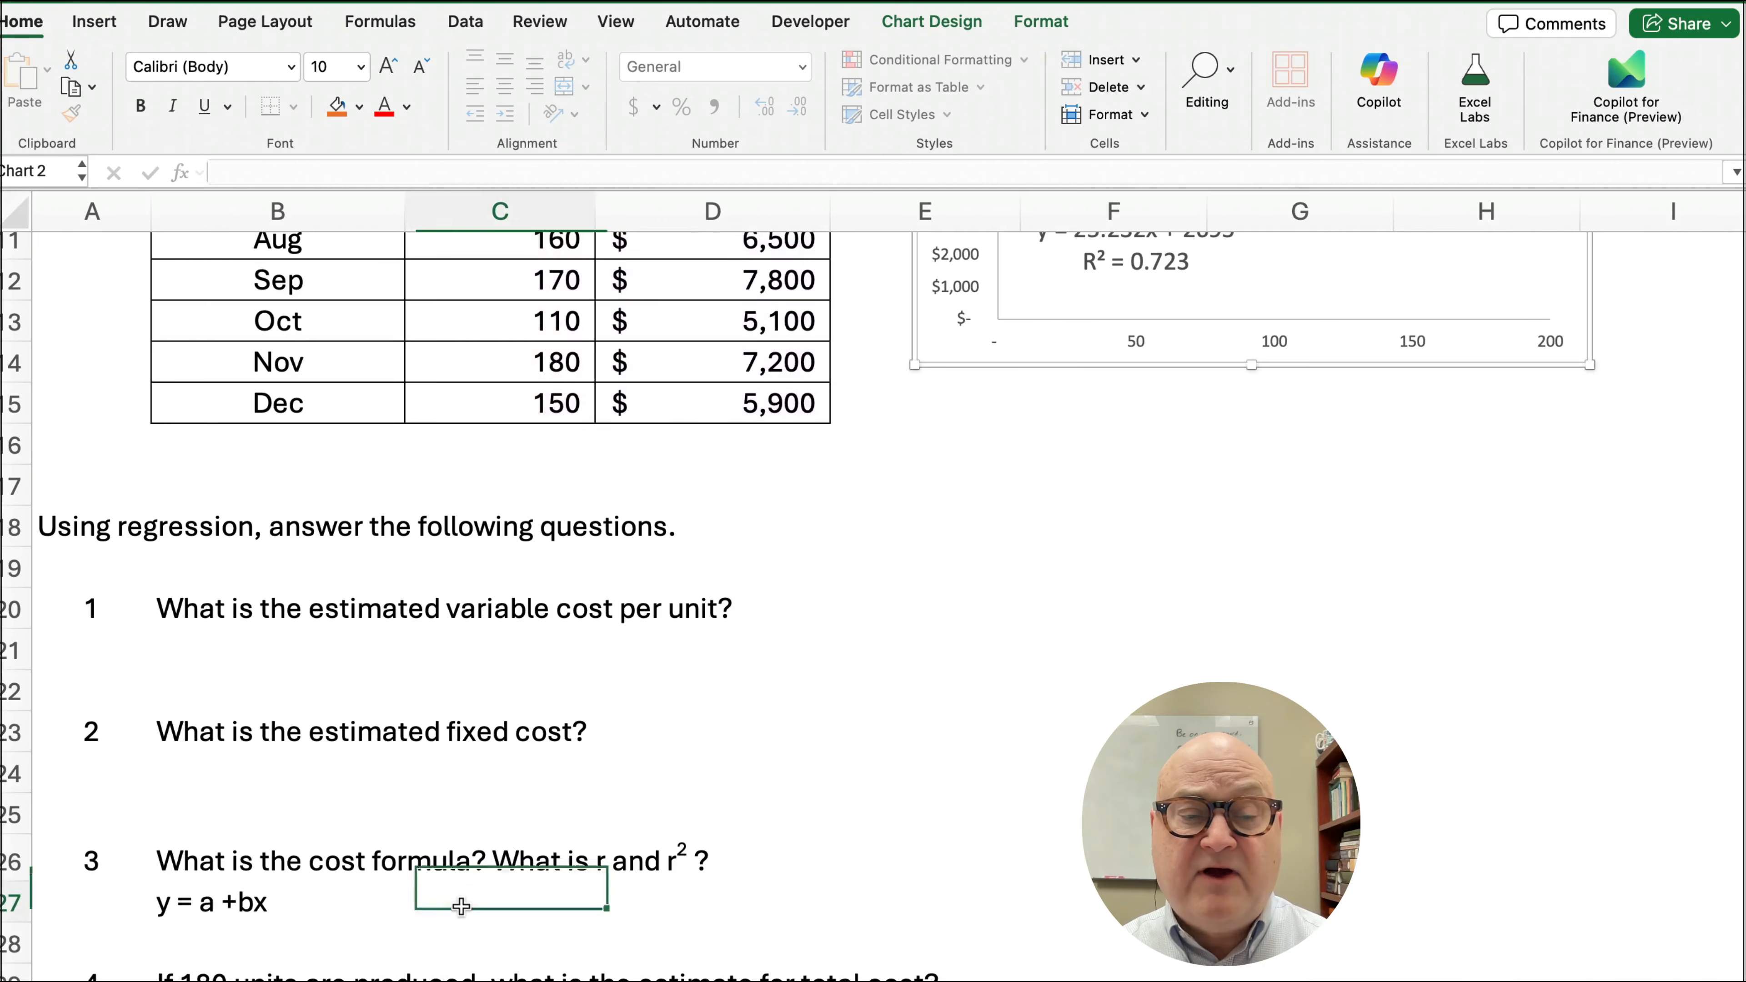
pyautogui.scroll(1, 838, 764)
pyautogui.scroll(1, 838, 764)
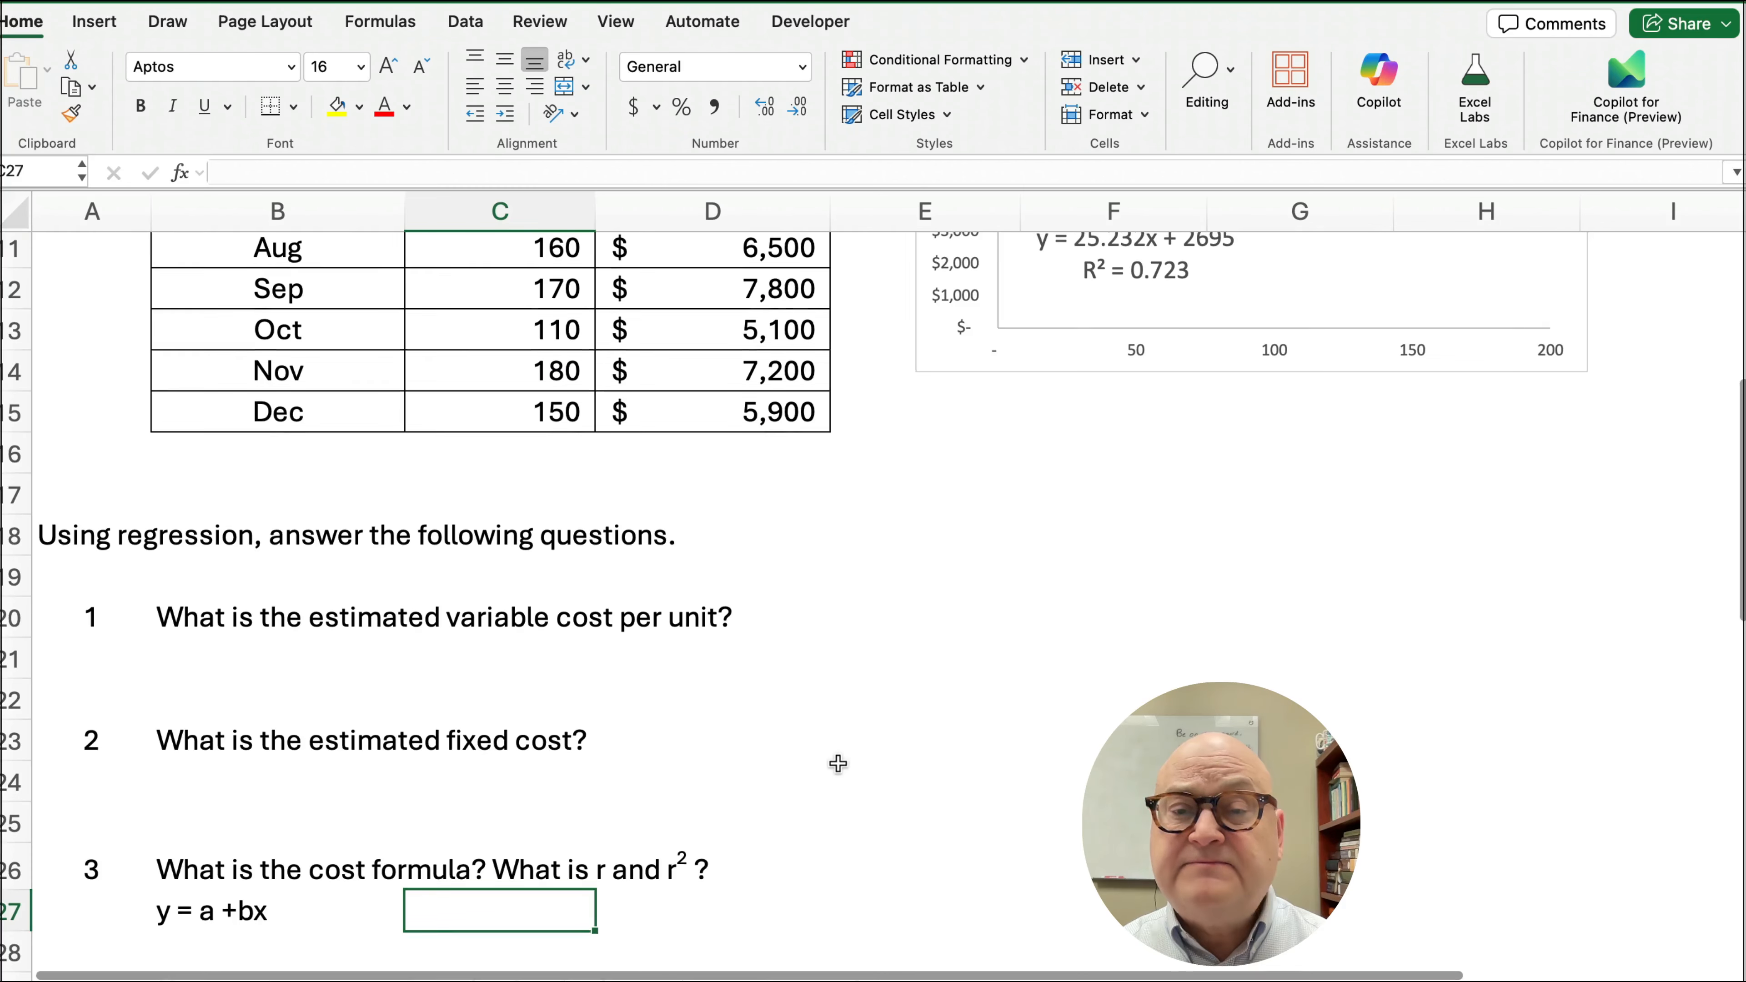
pyautogui.write('y')
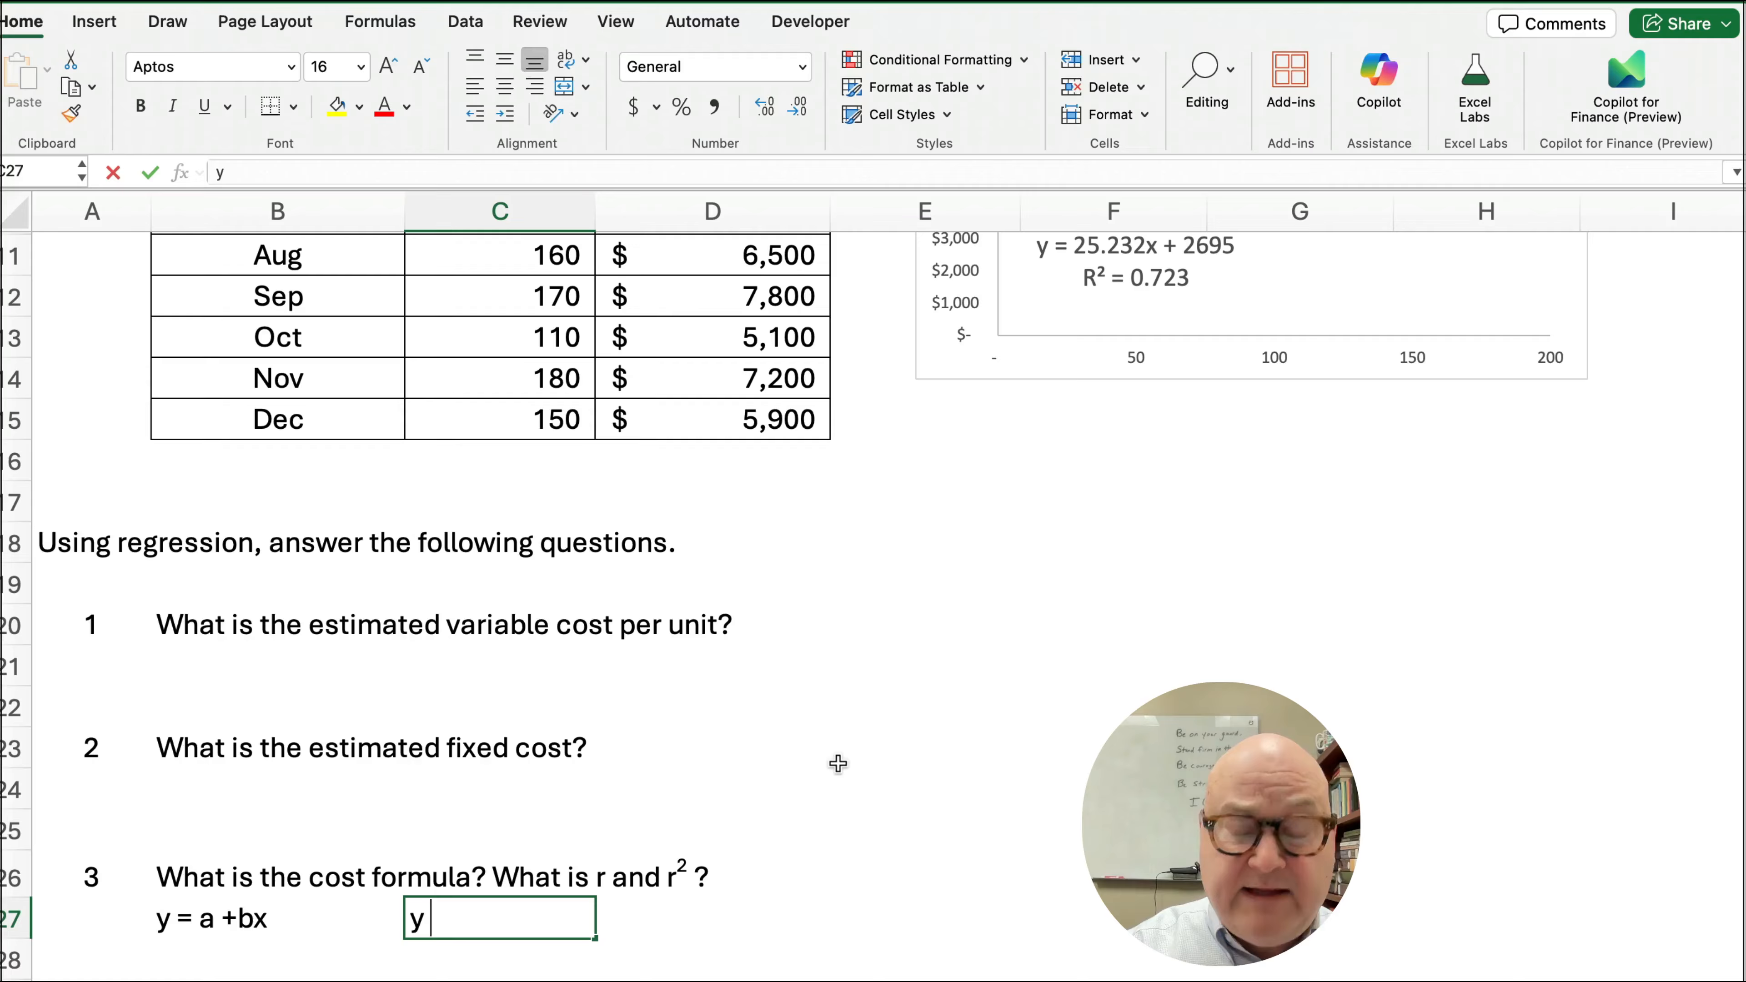
pyautogui.write(' = ')
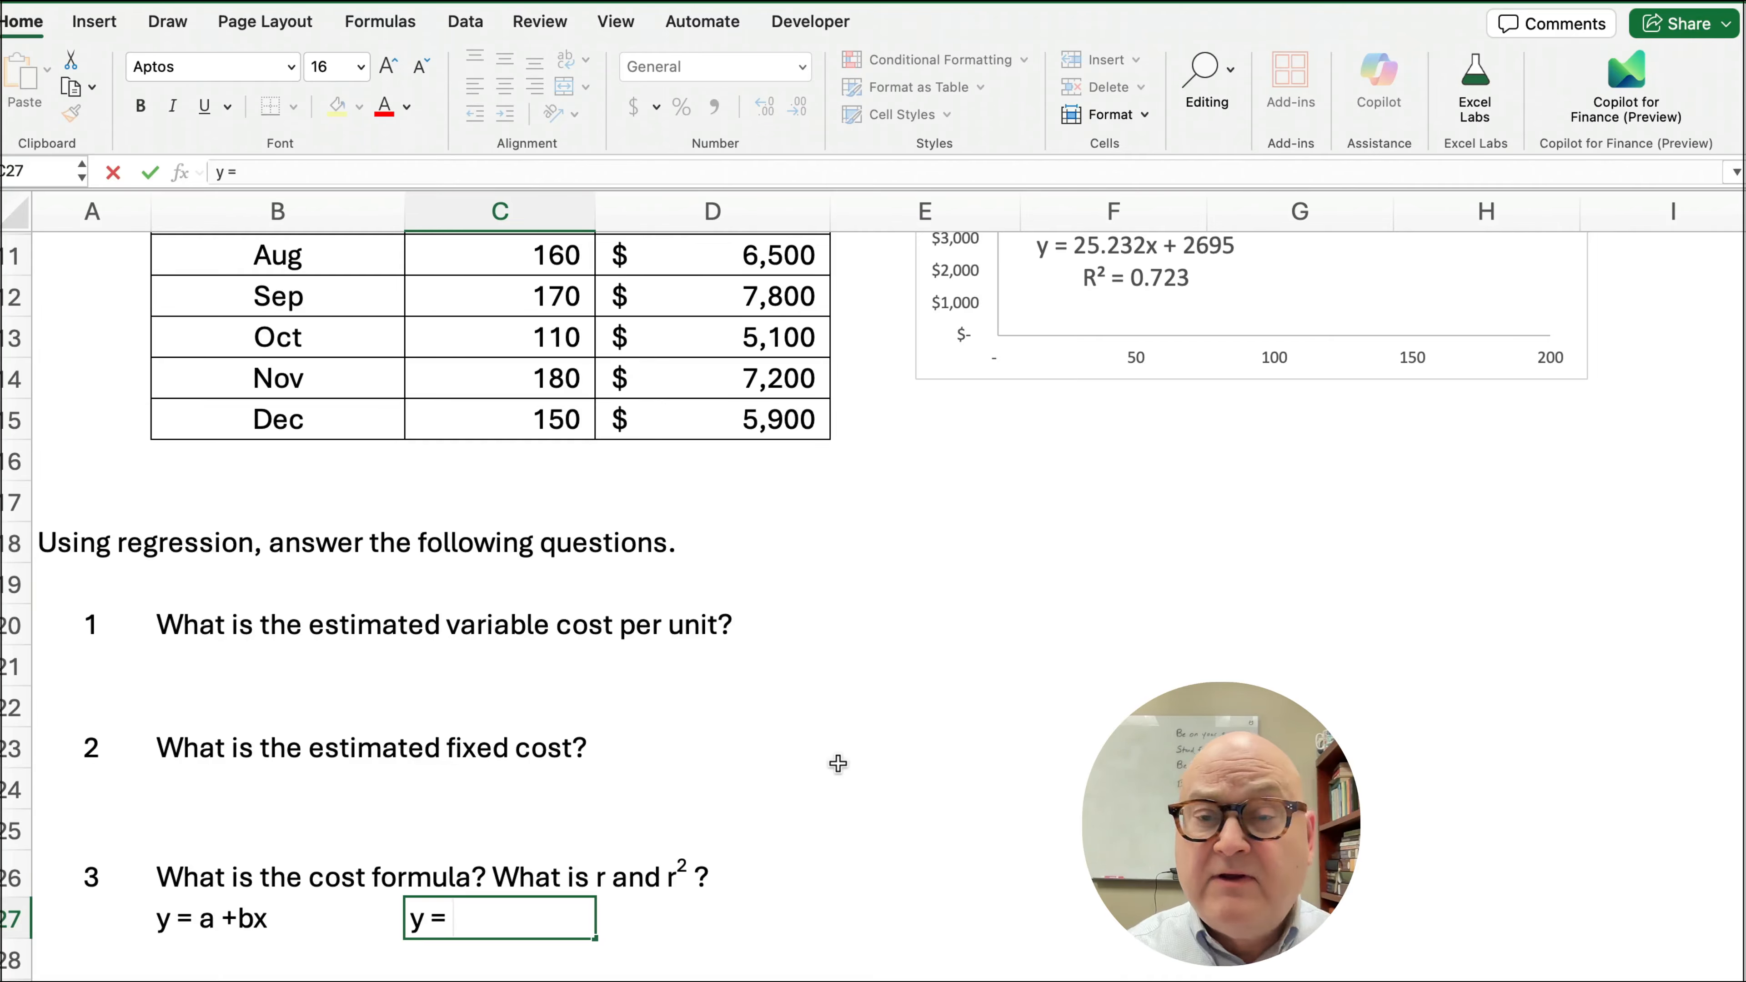
pyautogui.write('25.')
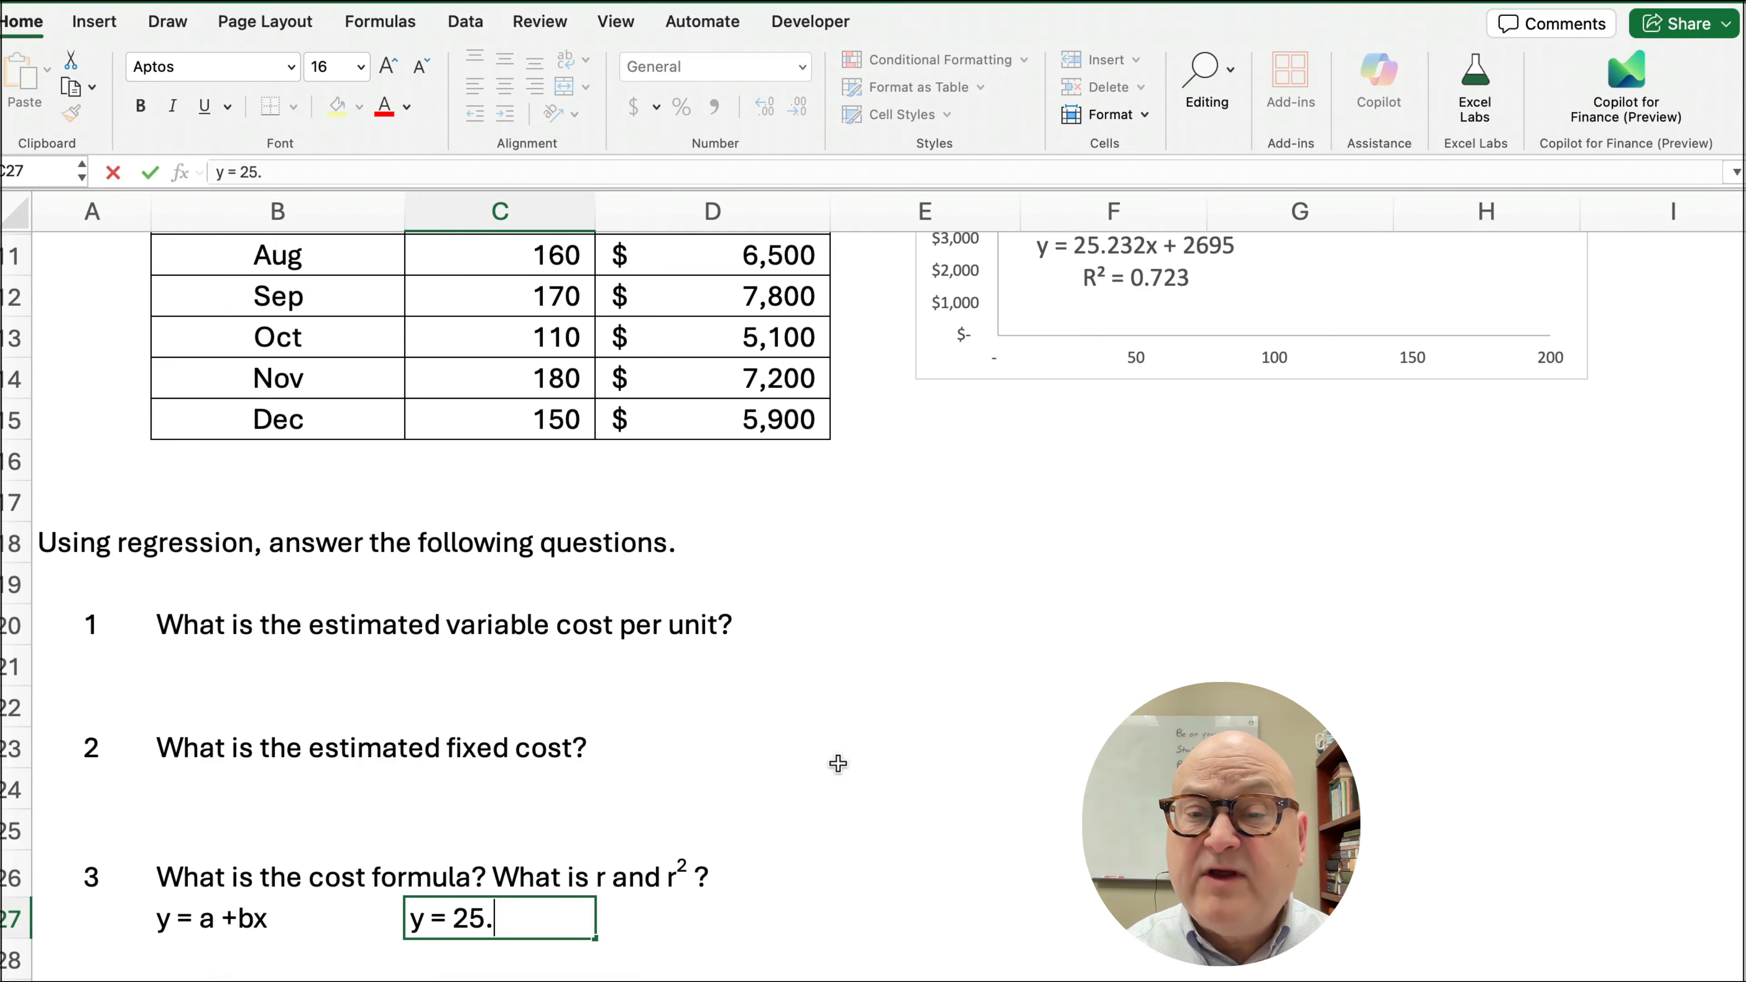
pyautogui.write('232')
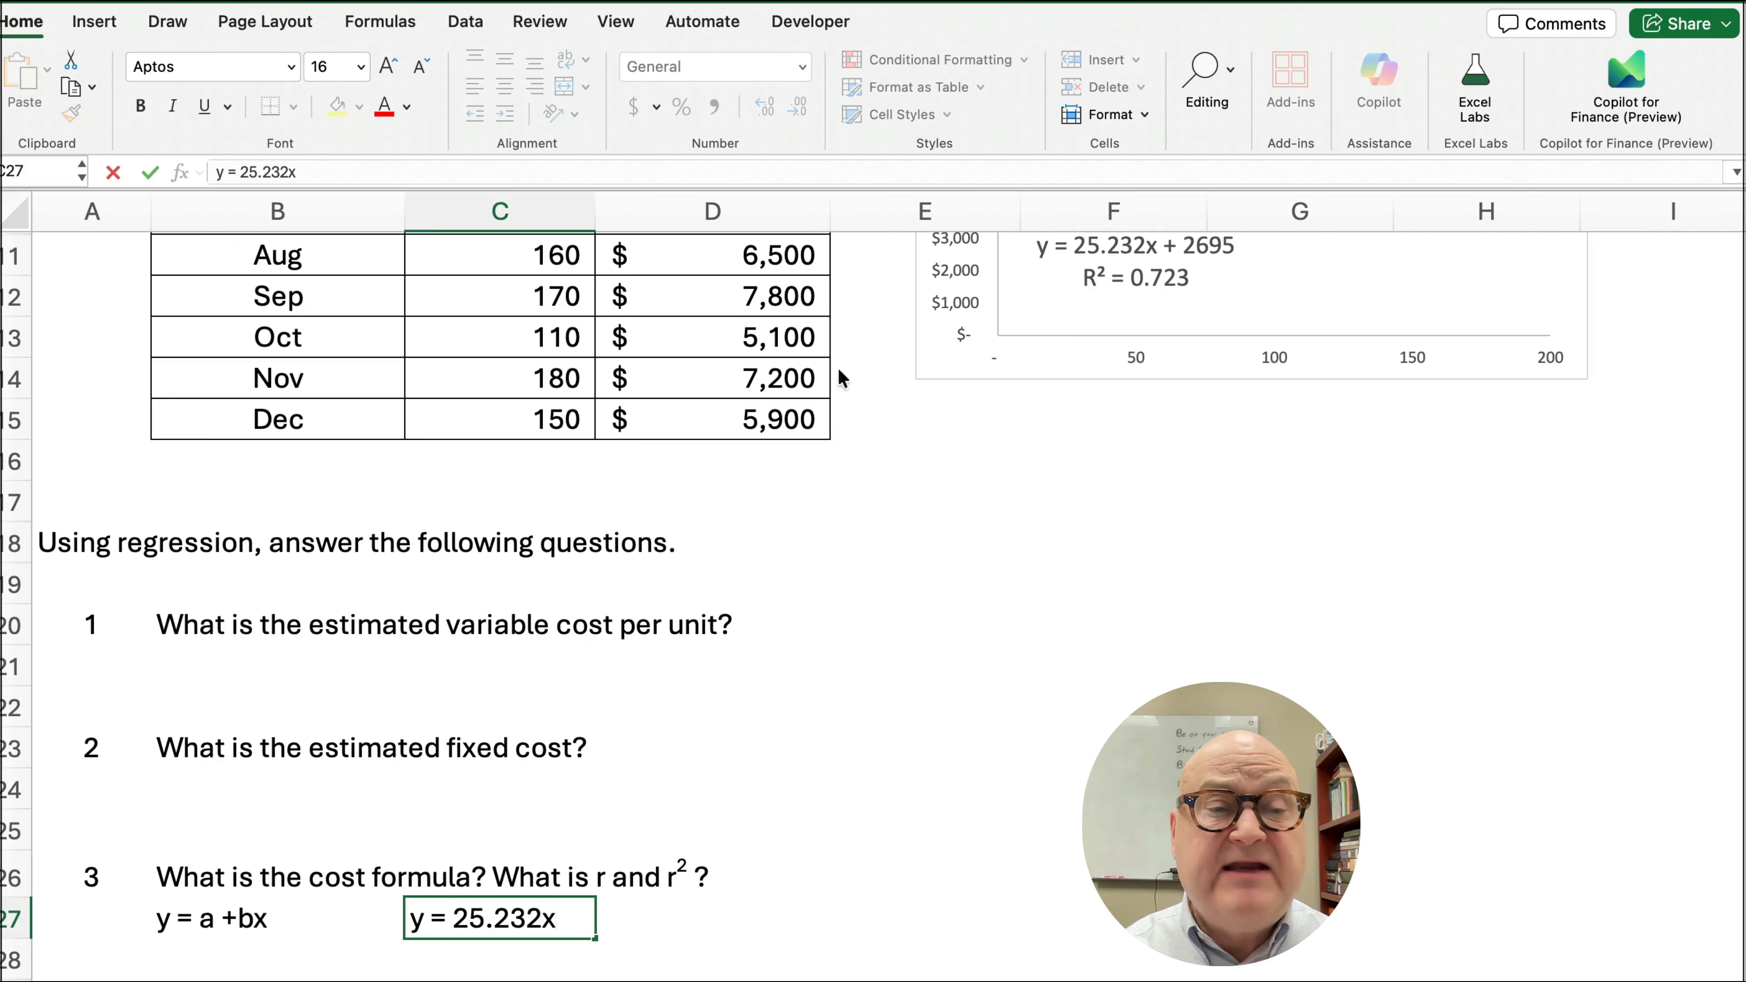
pyautogui.click(246, 173)
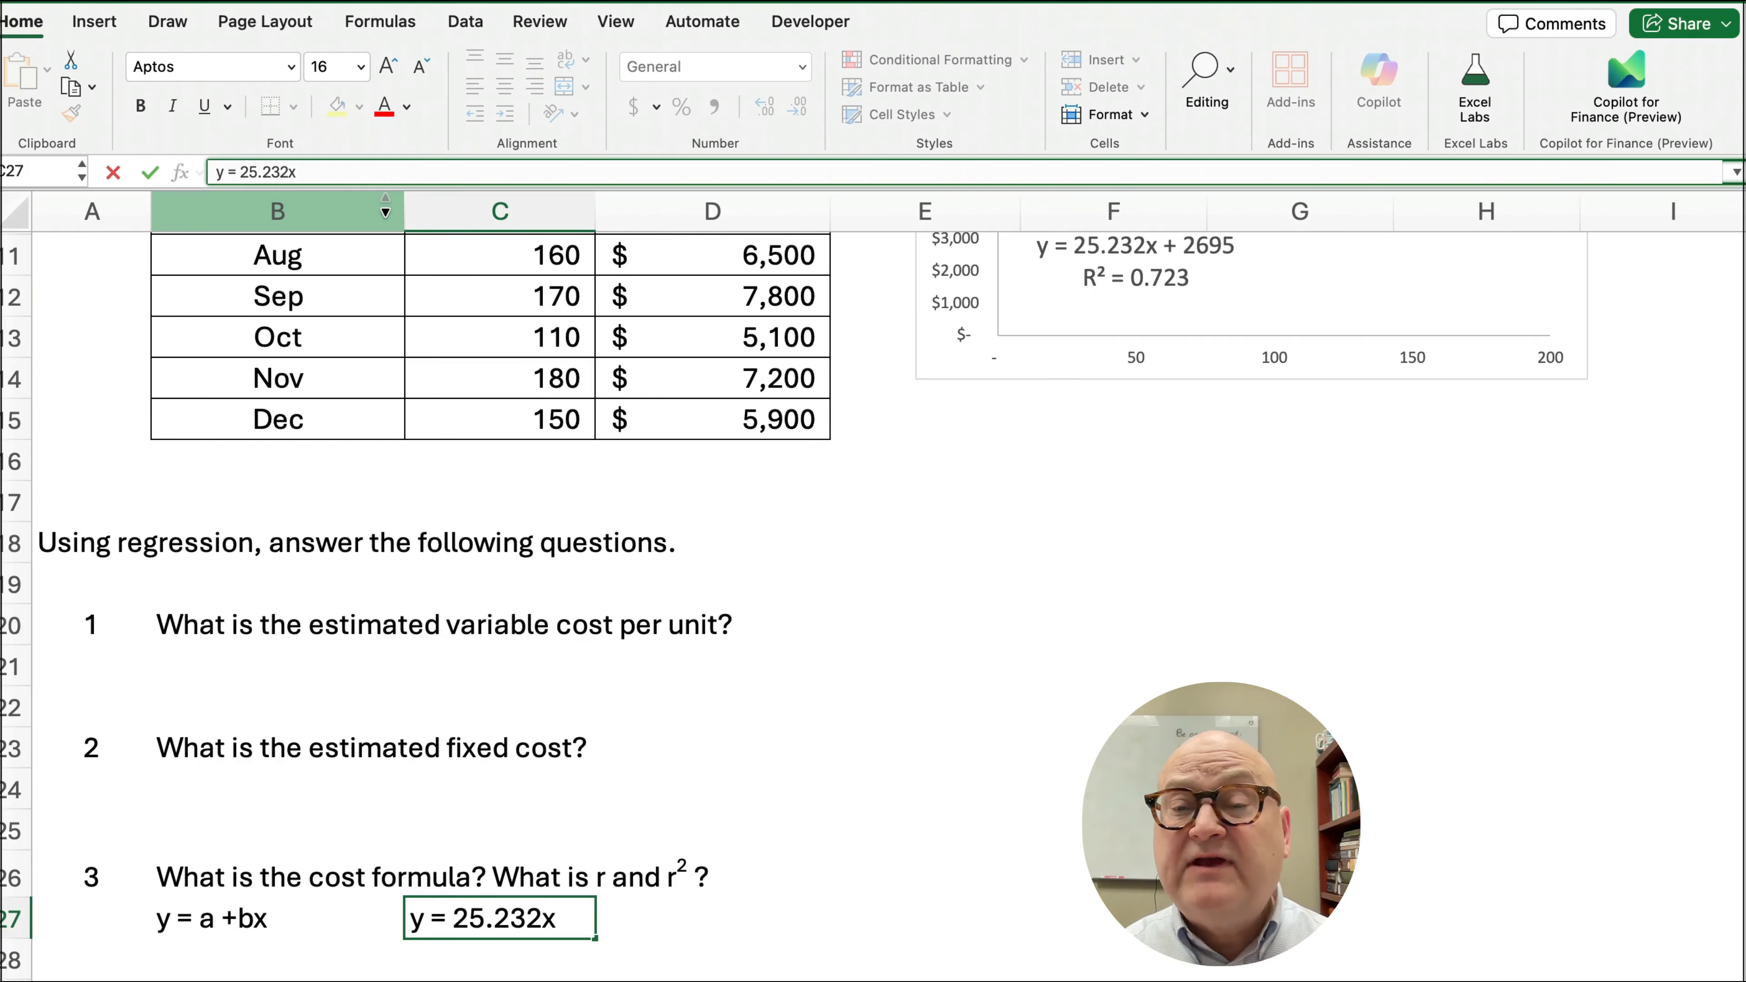
pyautogui.write('2695')
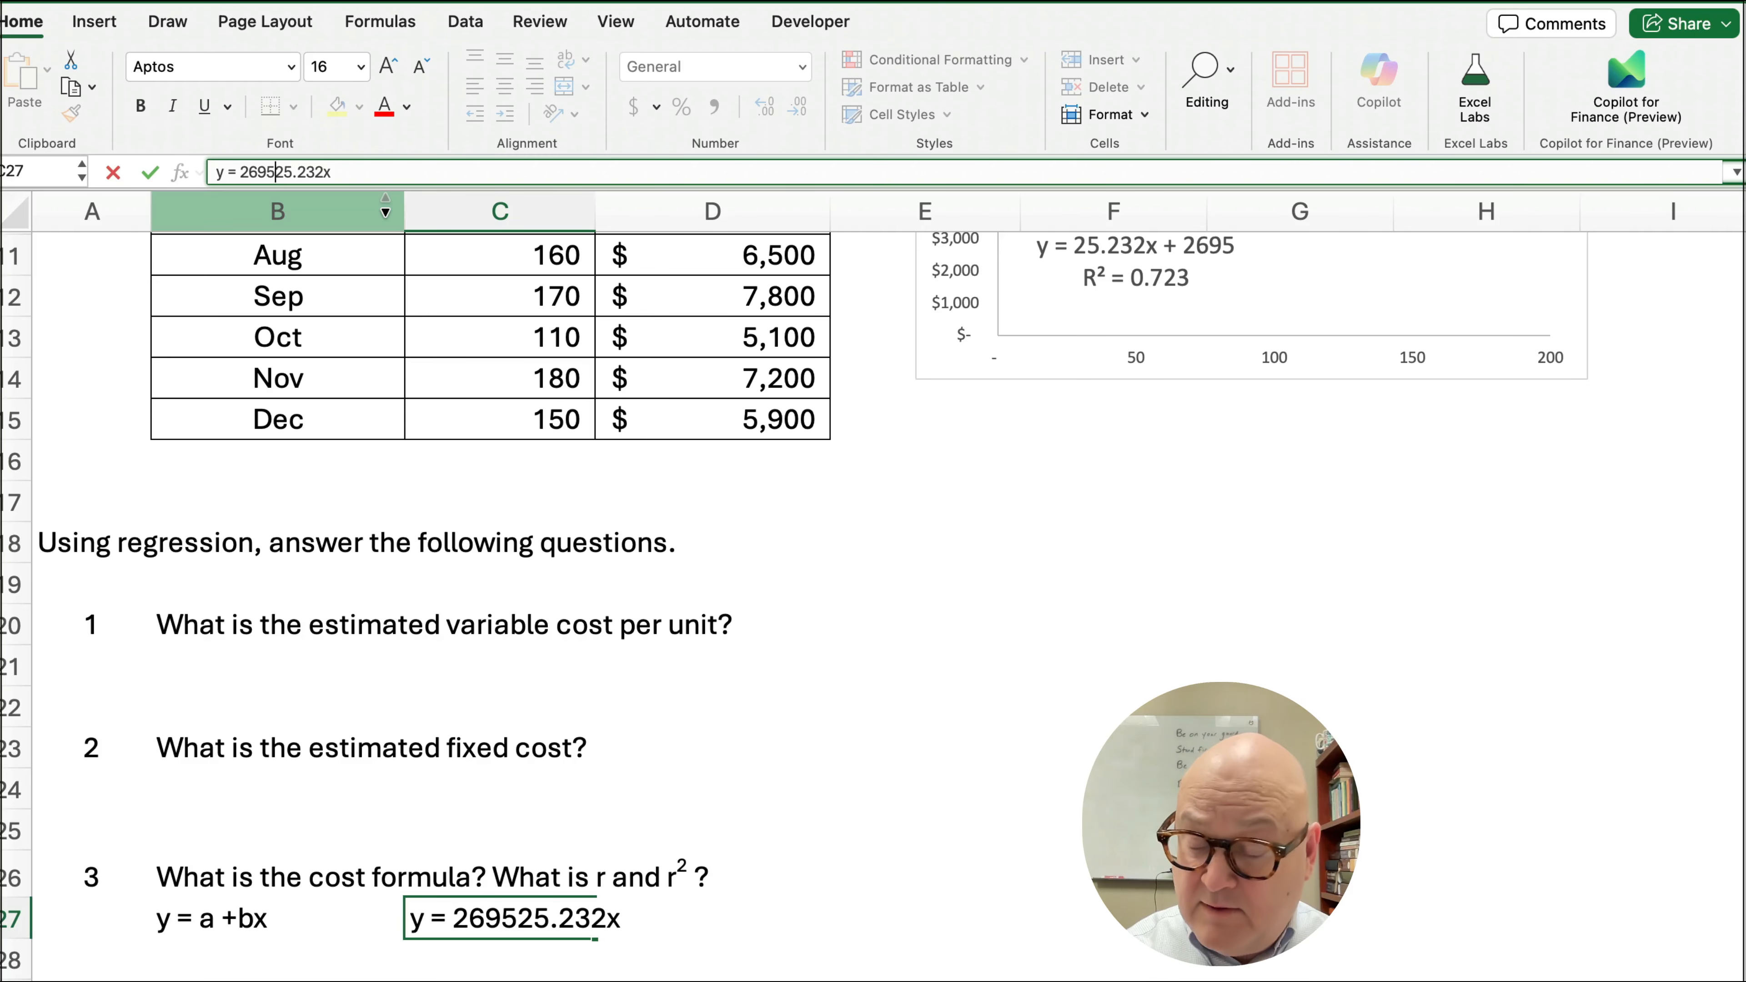
pyautogui.write(' +')
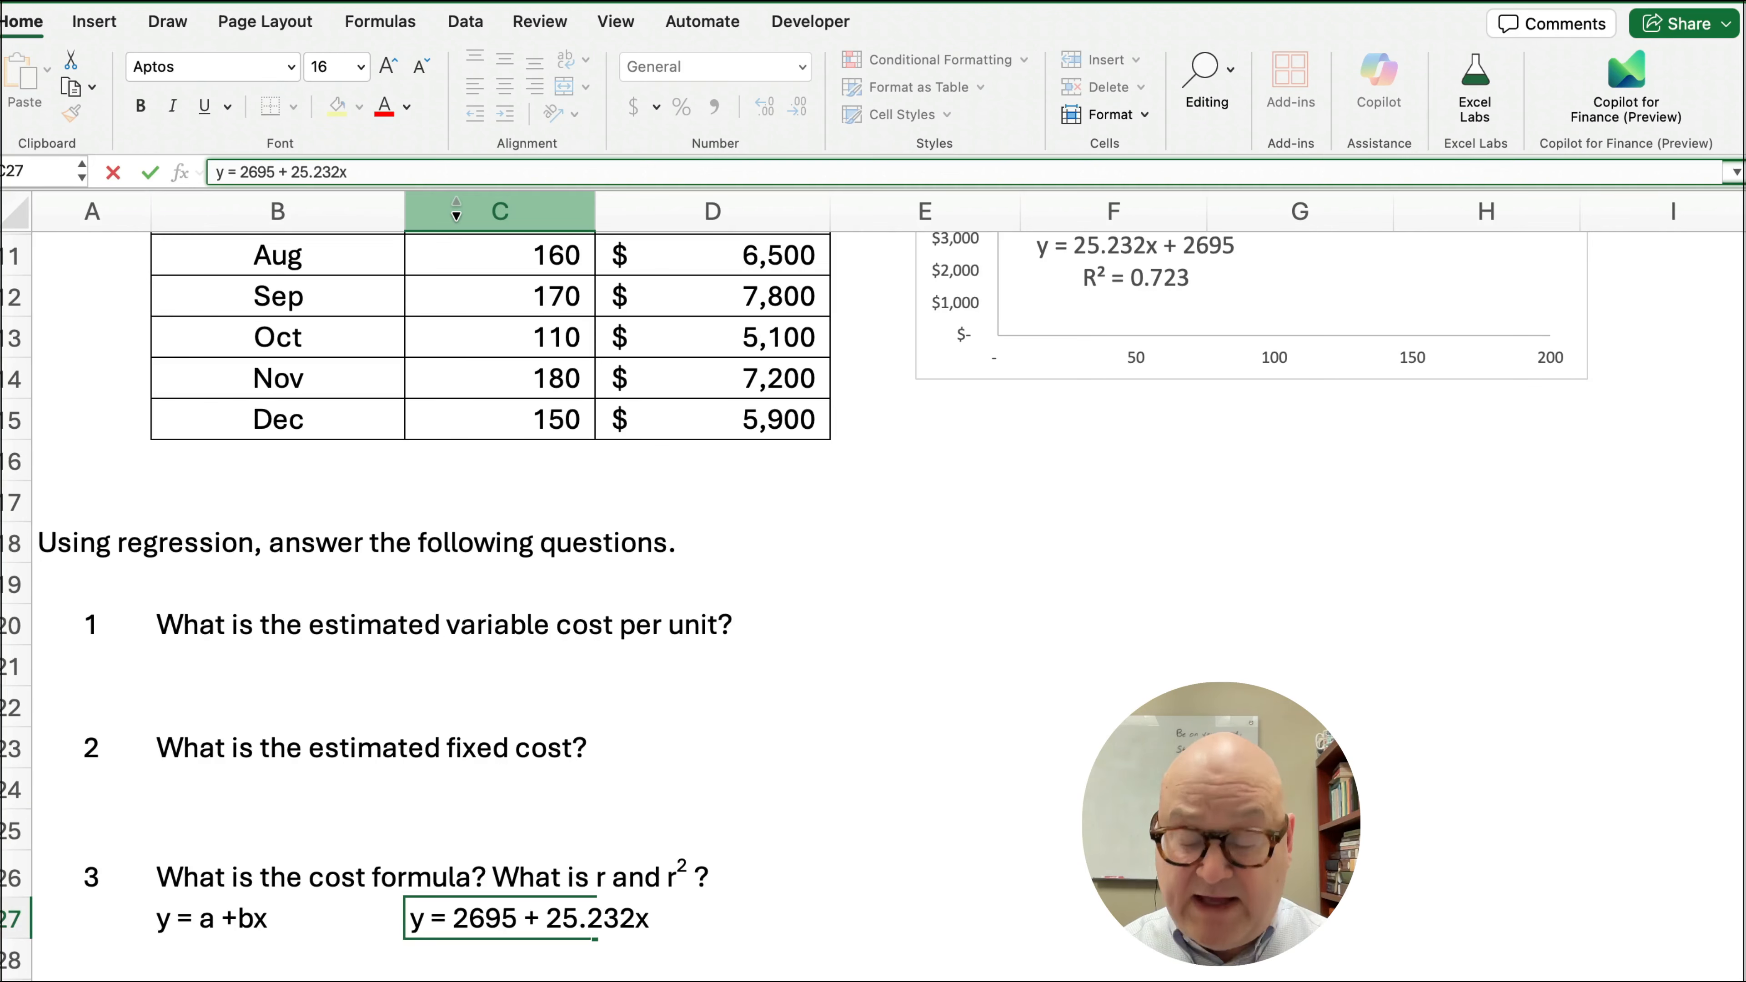
pyautogui.press('Return')
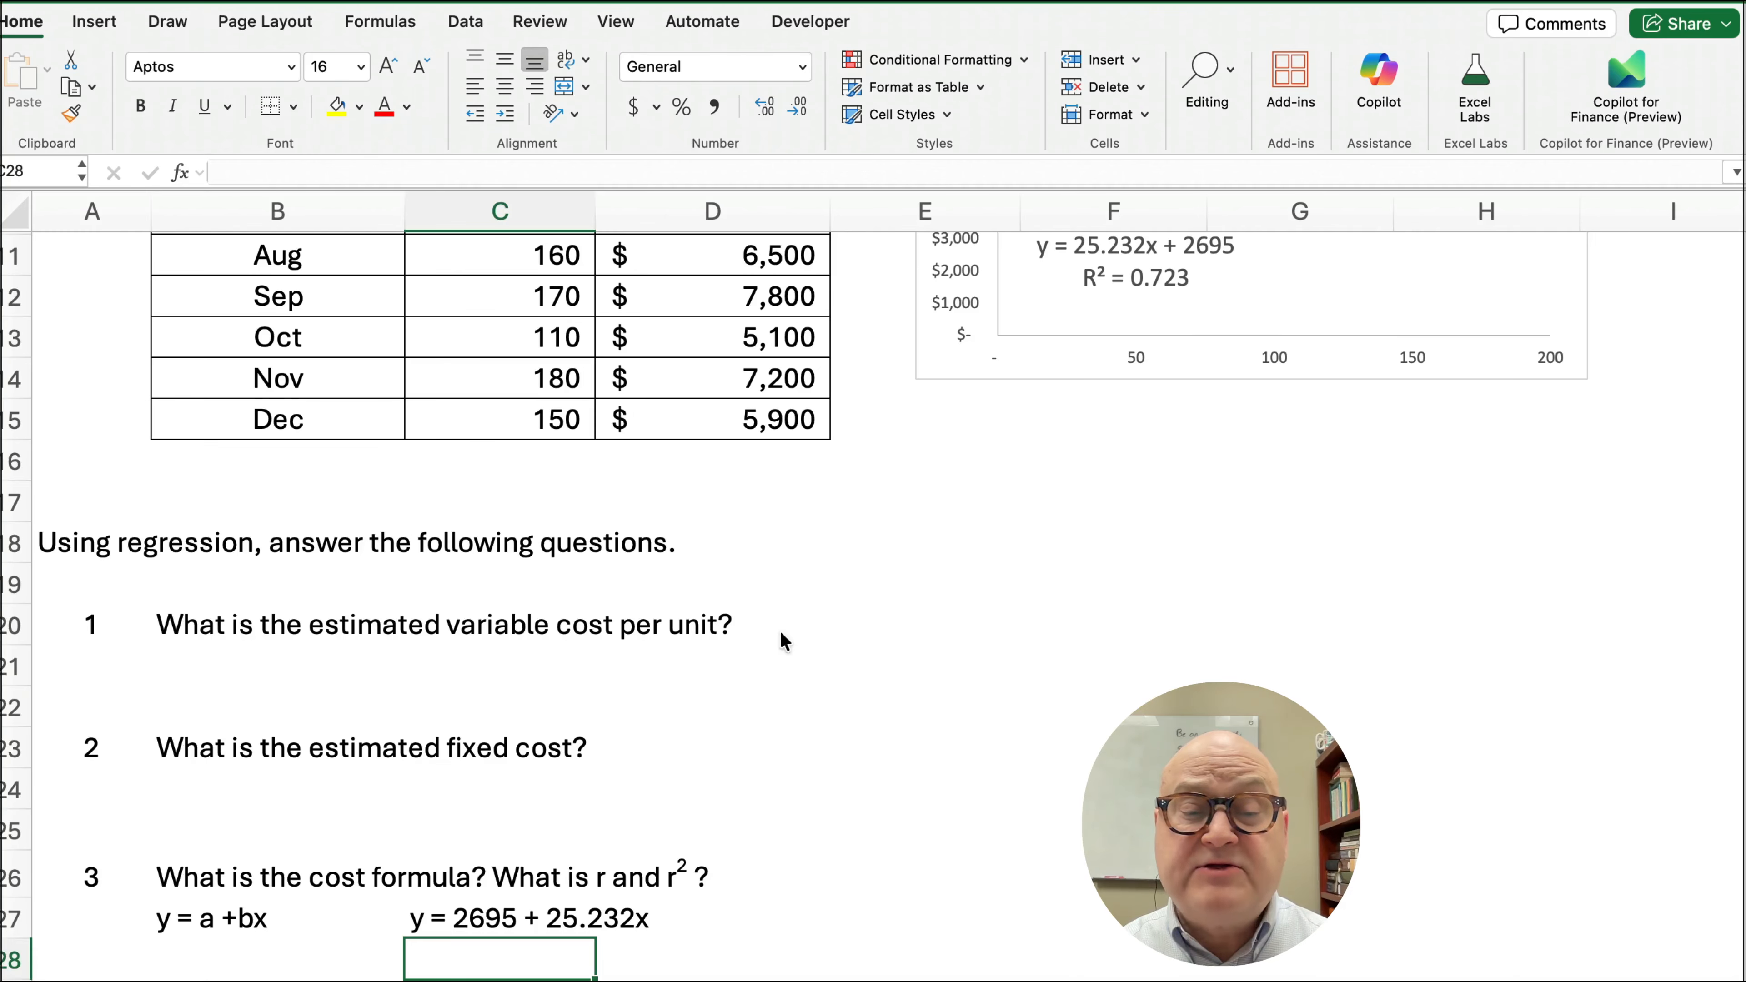
# - Enter the label "r2" in cell C28 and the value 0.723 in cell D28
pyautogui.scroll(-2, 715, 801)
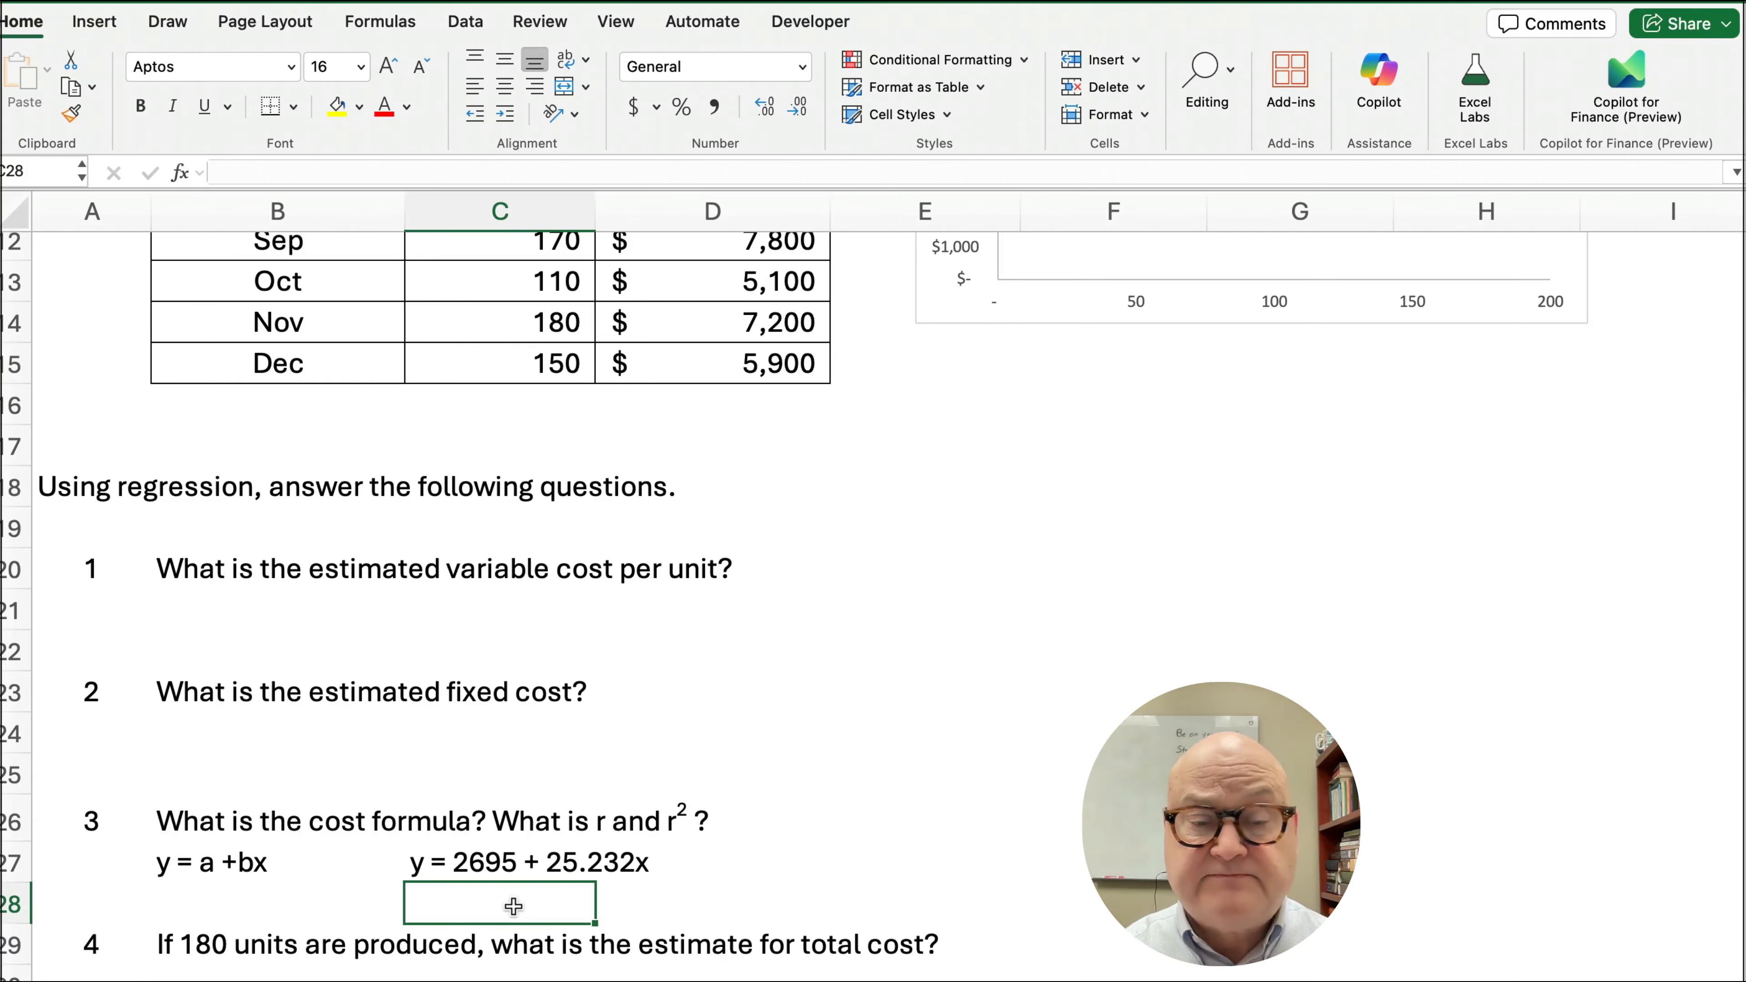
pyautogui.write('r2')
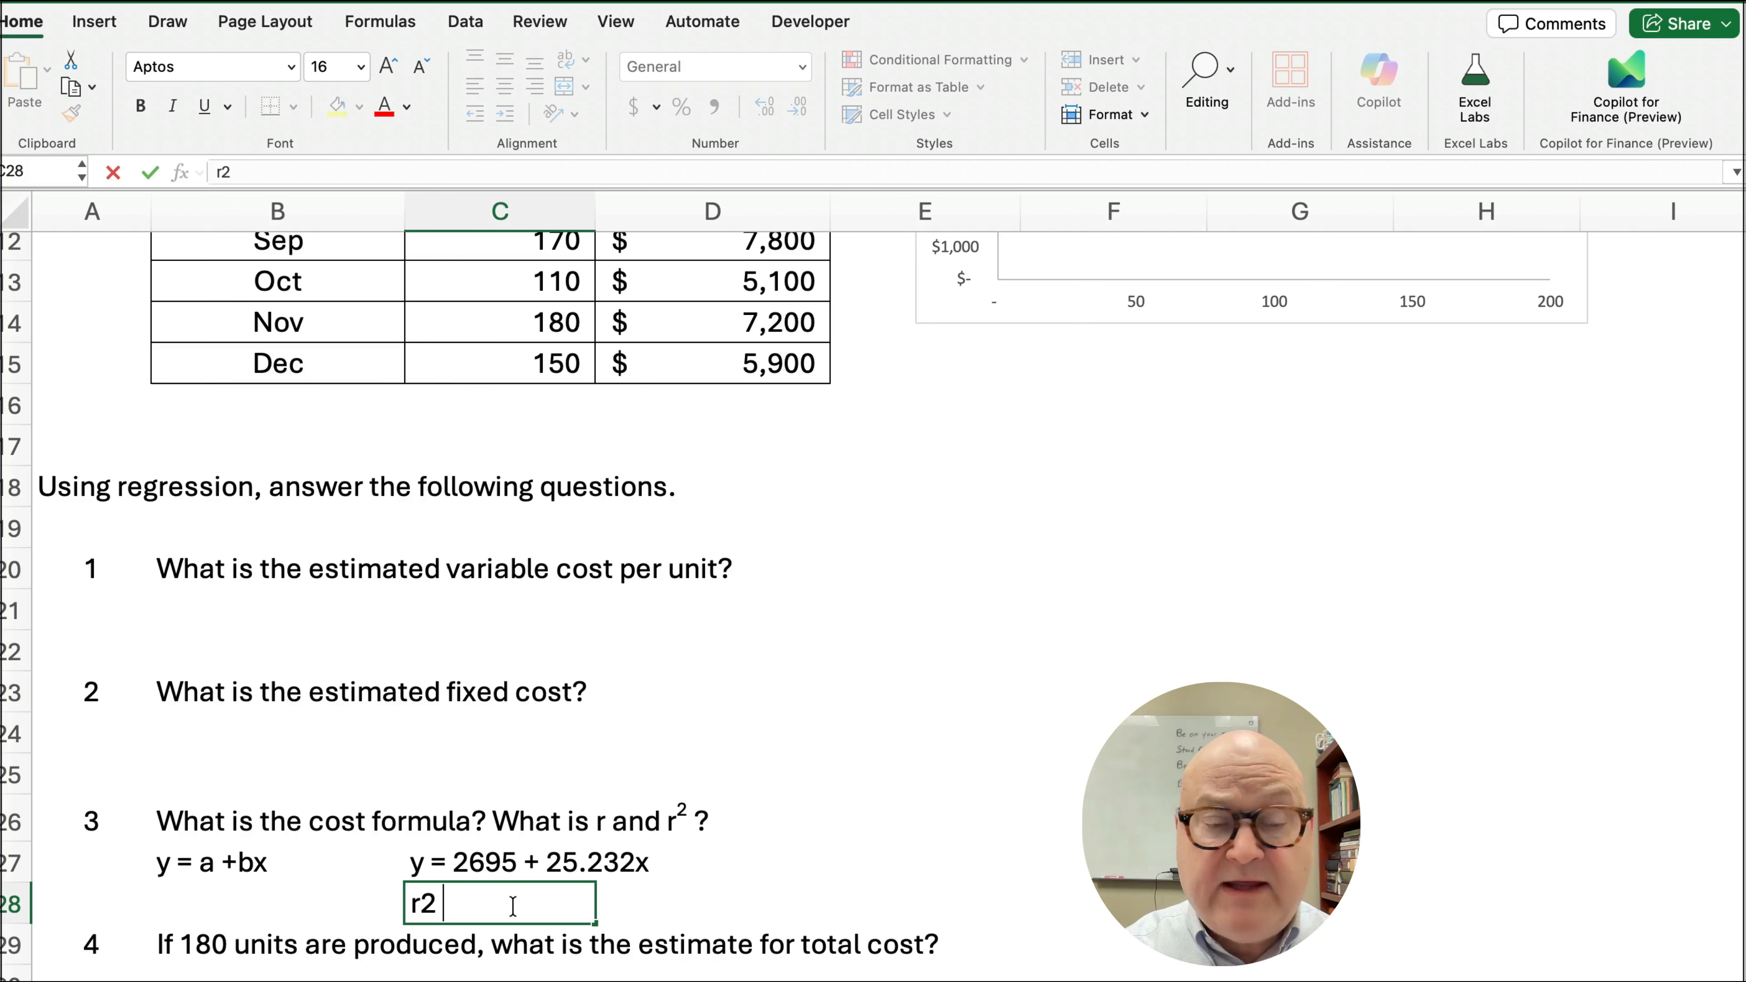
pyautogui.press('Tab')
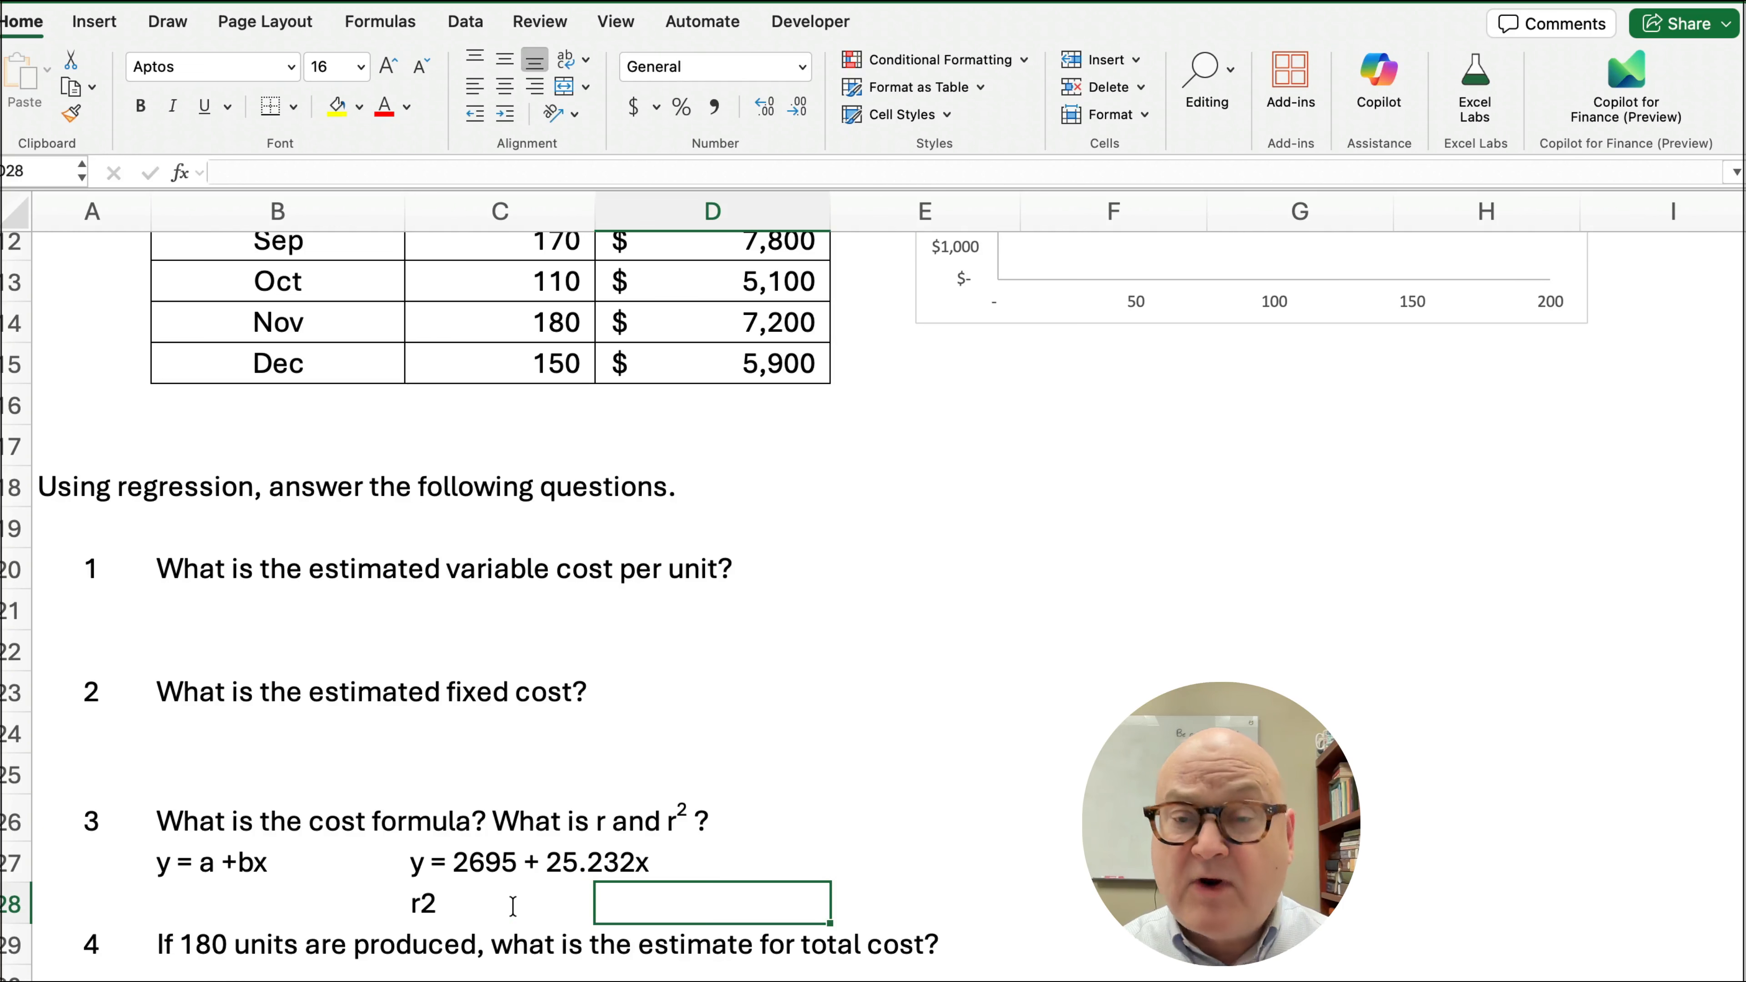
pyautogui.scroll(1, 850, 685)
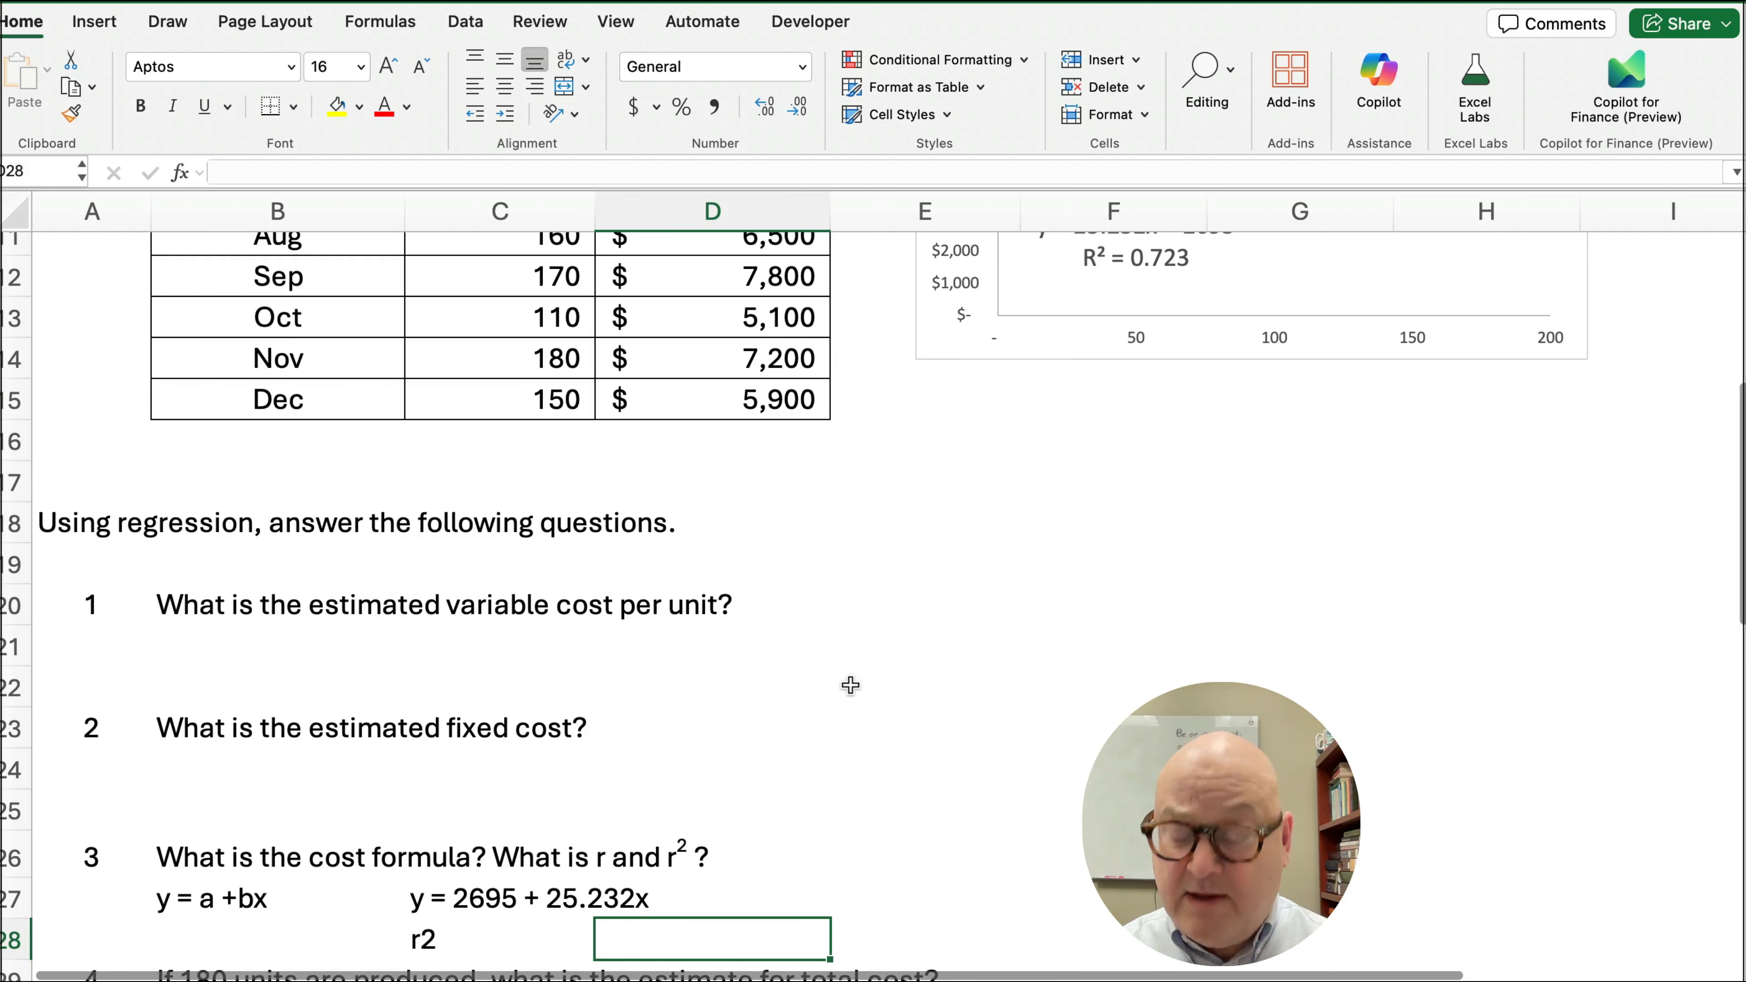
pyautogui.write('0.723')
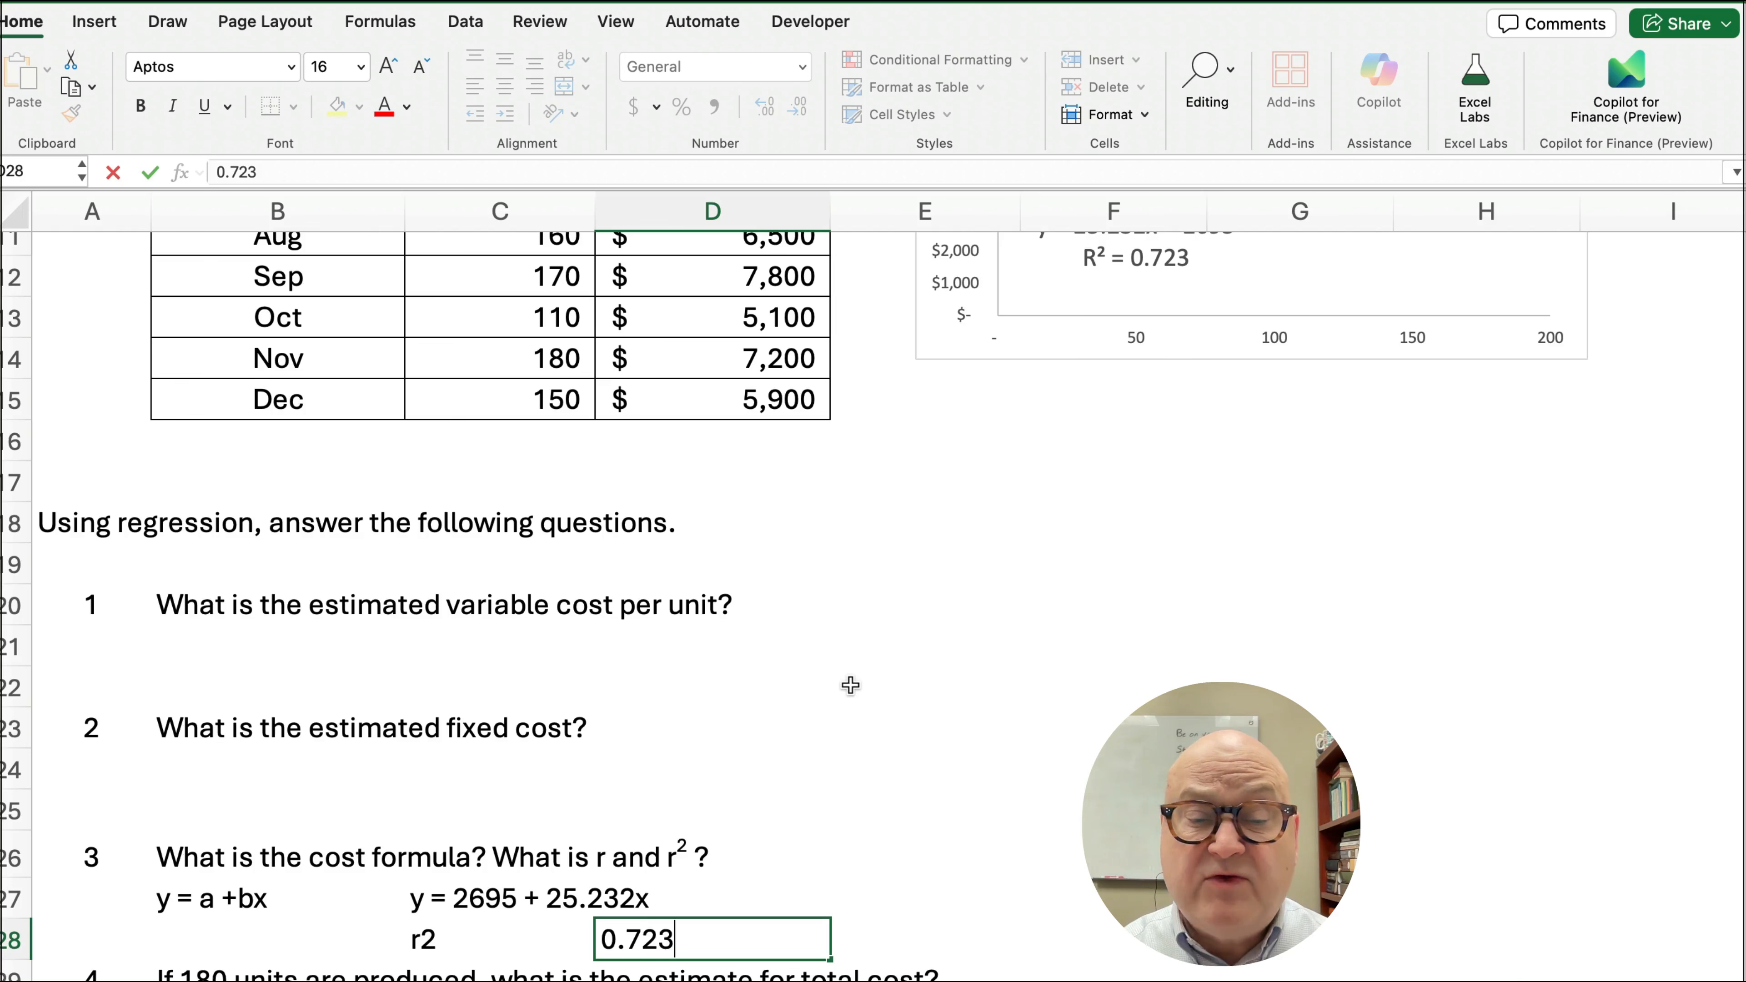
pyautogui.scroll(-1, 850, 685)
pyautogui.press('Tab')
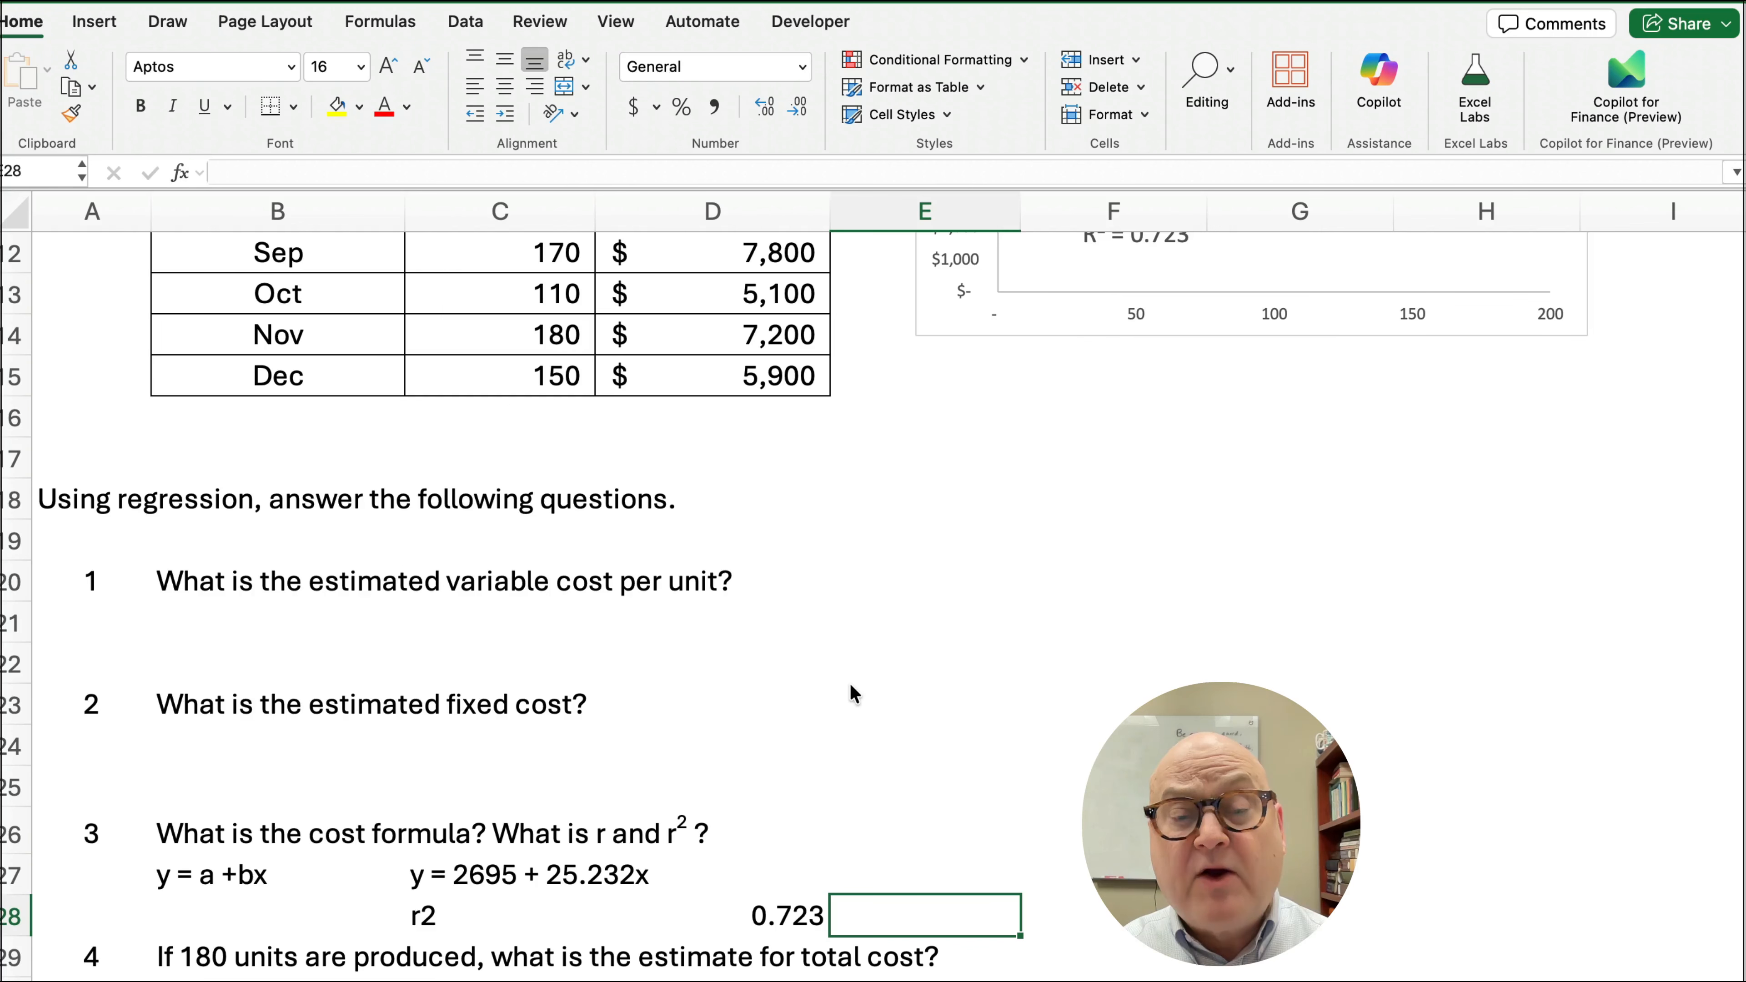
# - Enter the estimated variable cost per unit, 25.232, in cell C21 below question 1
pyautogui.scroll(5, 851, 694)
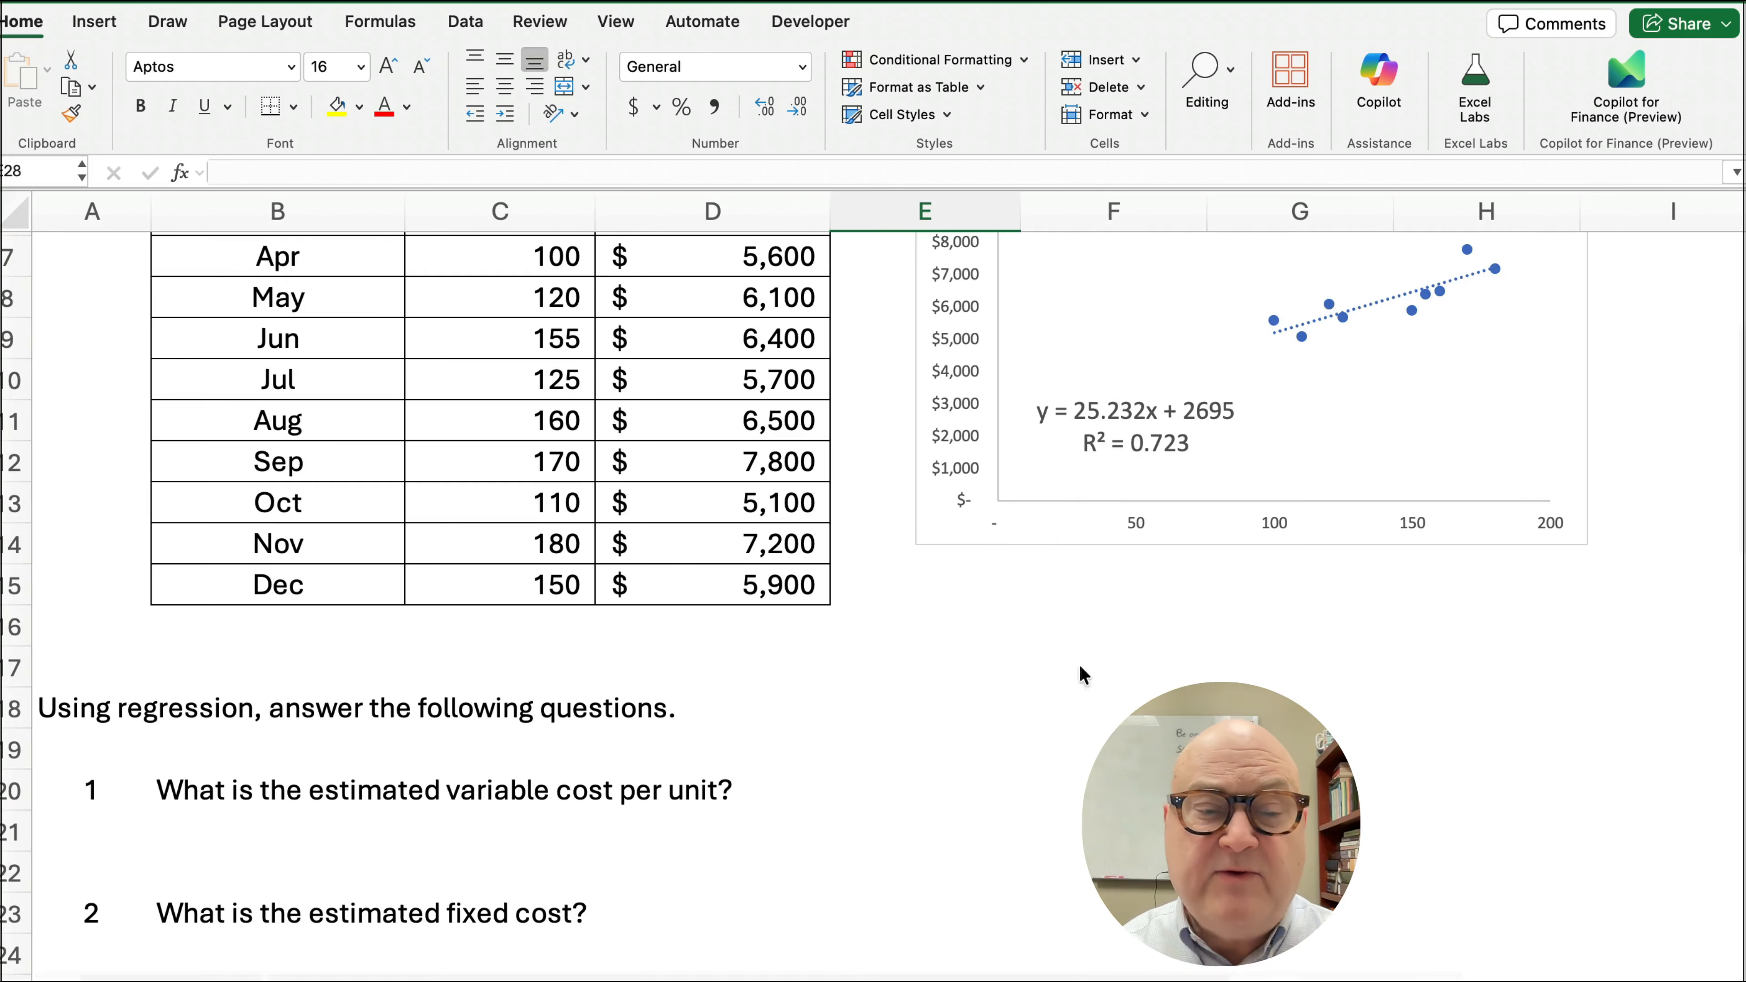
pyautogui.scroll(-5, 850, 783)
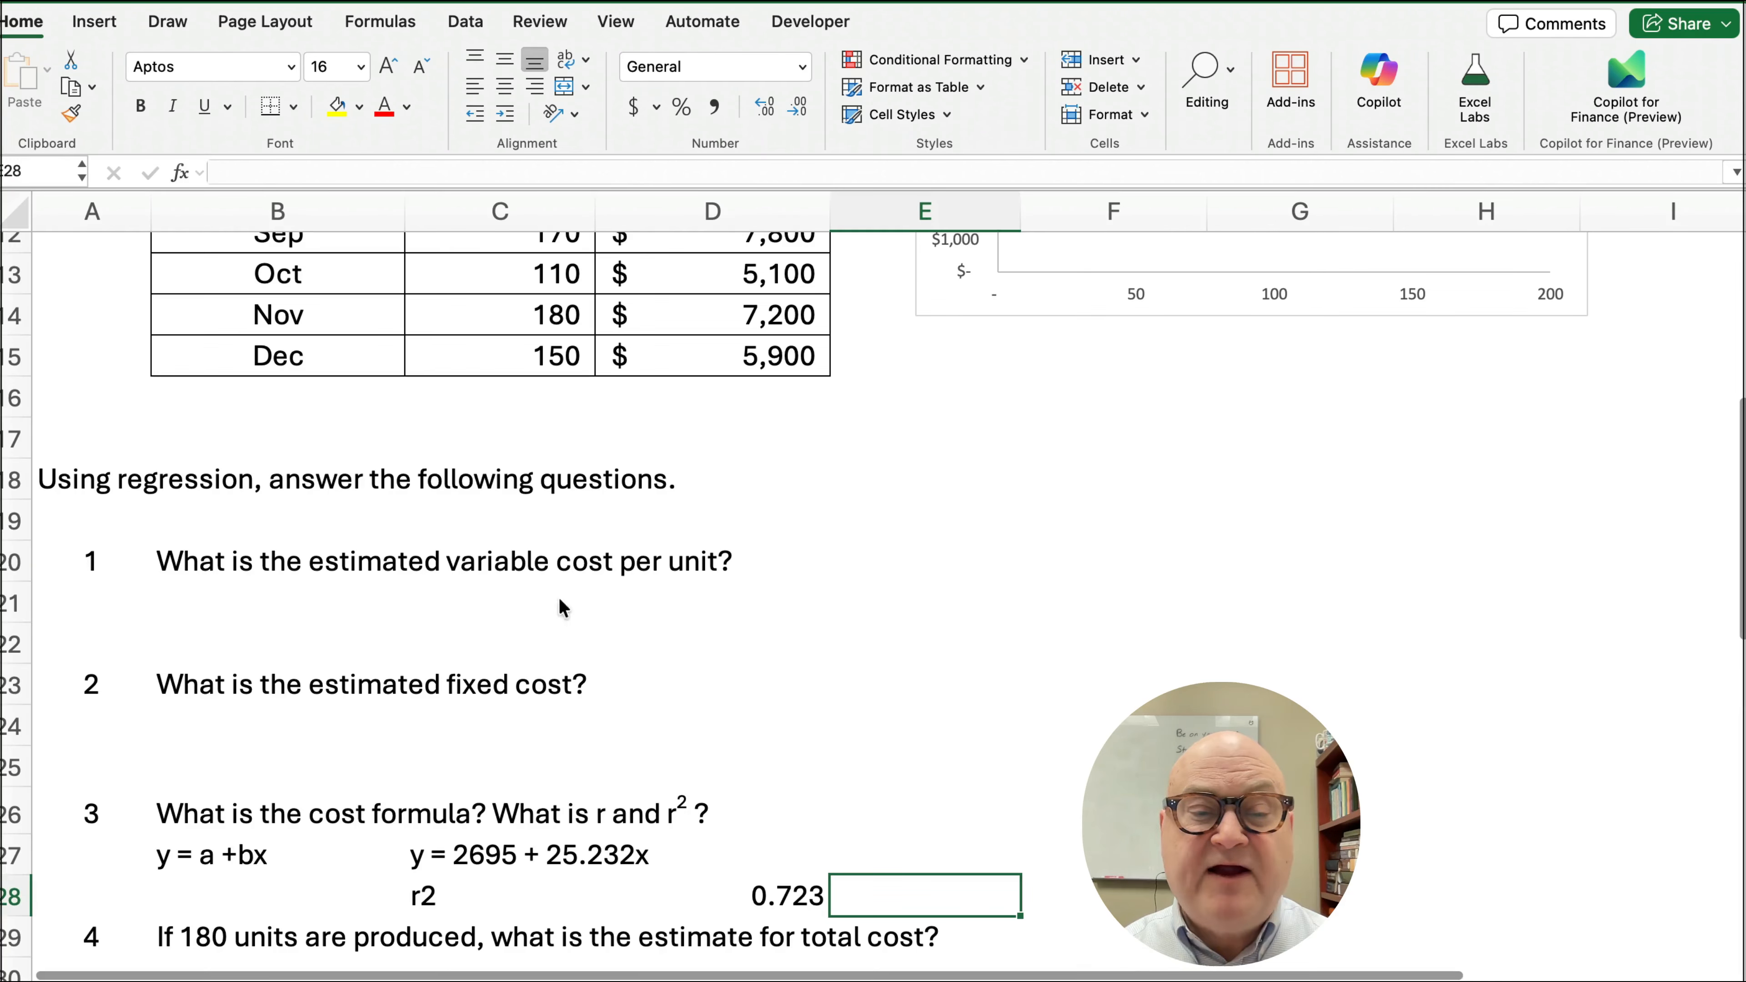
pyautogui.click(435, 605)
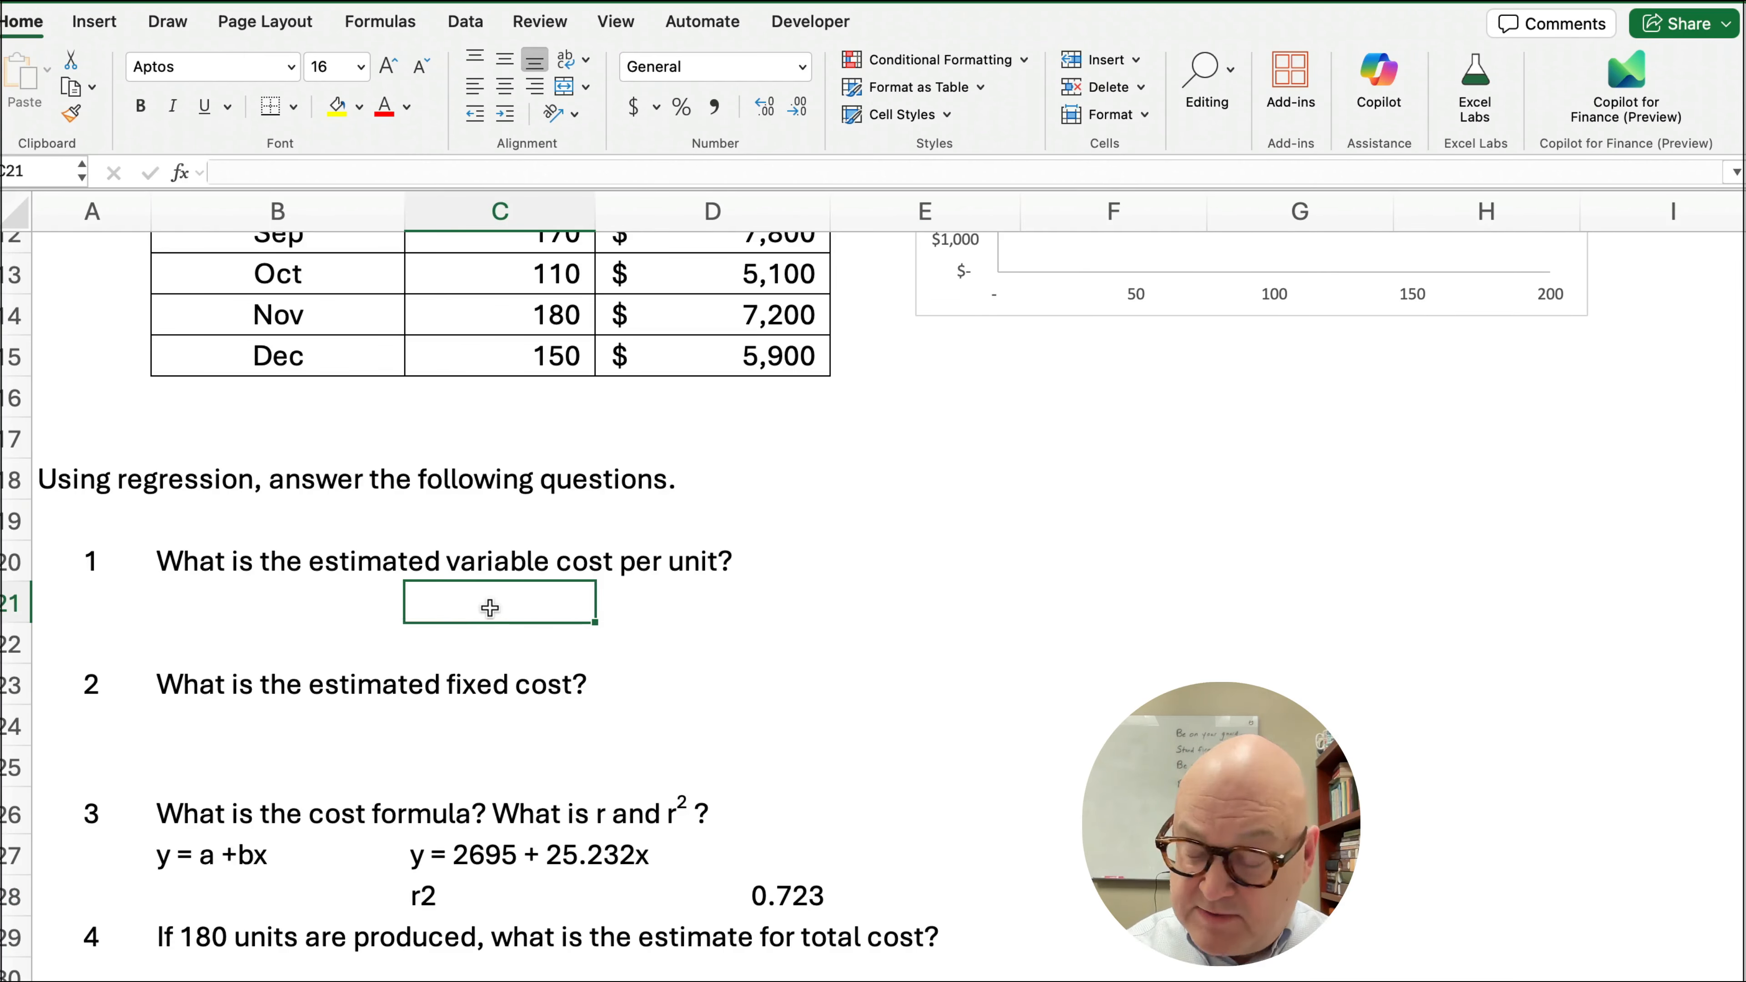
pyautogui.write('25.23')
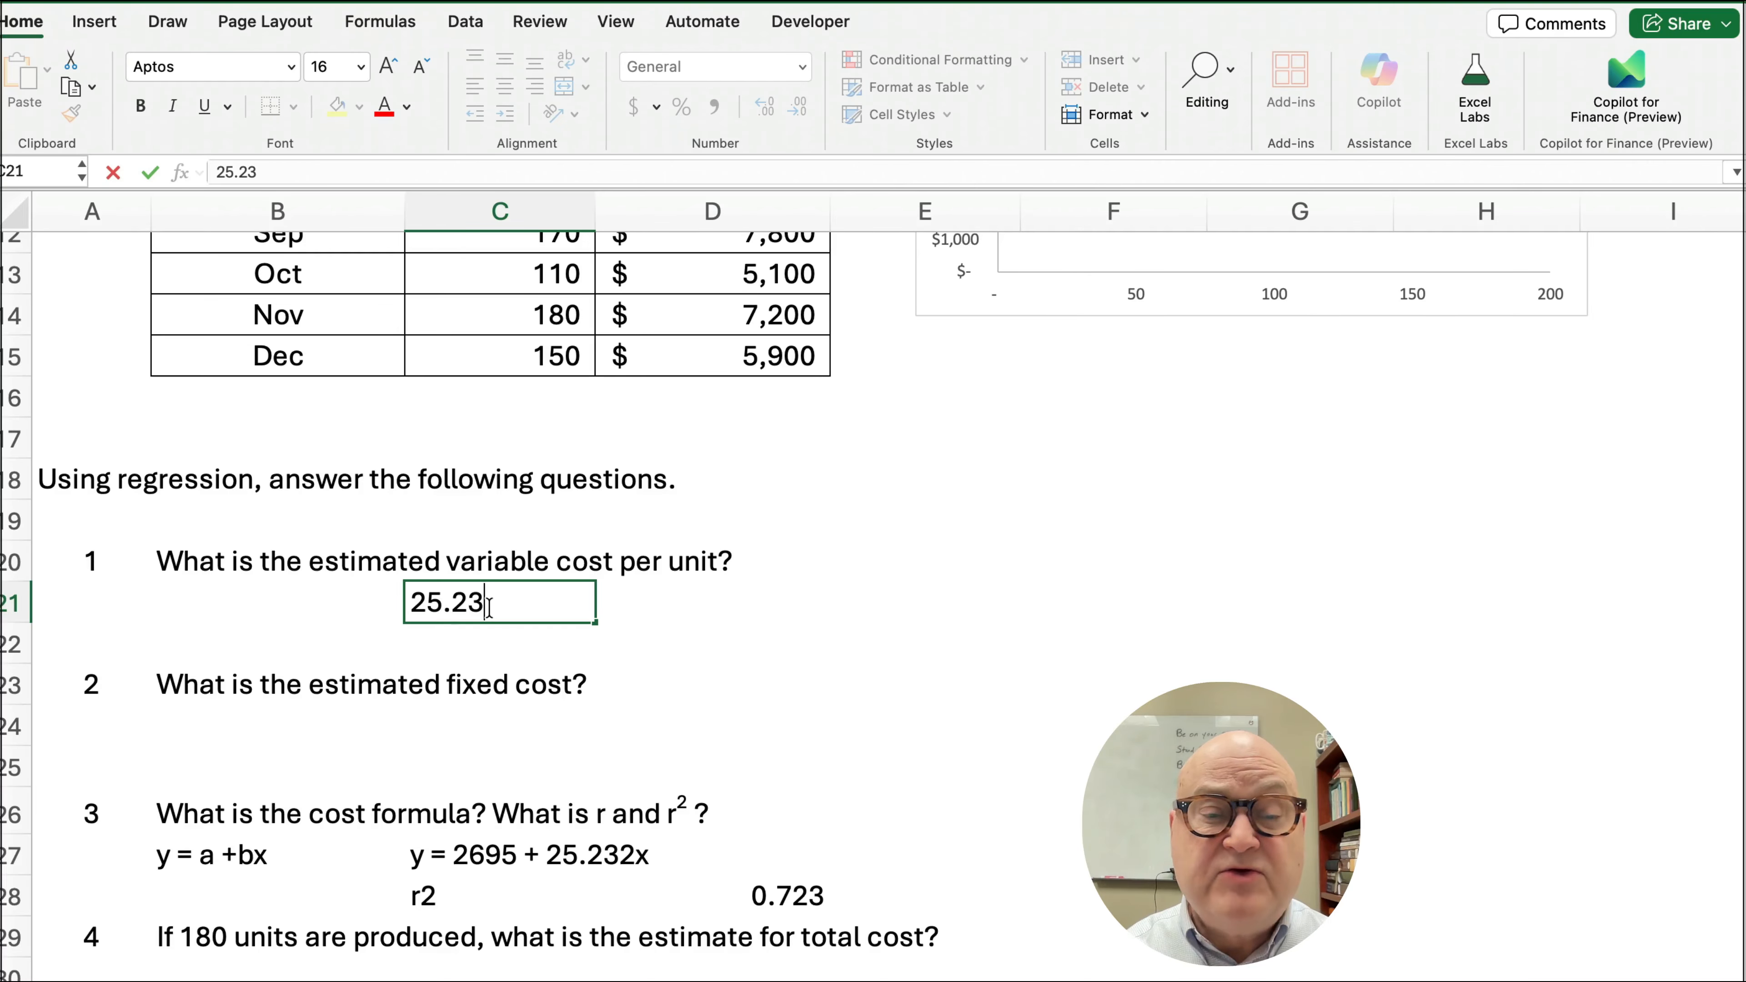
pyautogui.write('2')
pyautogui.press('Return')
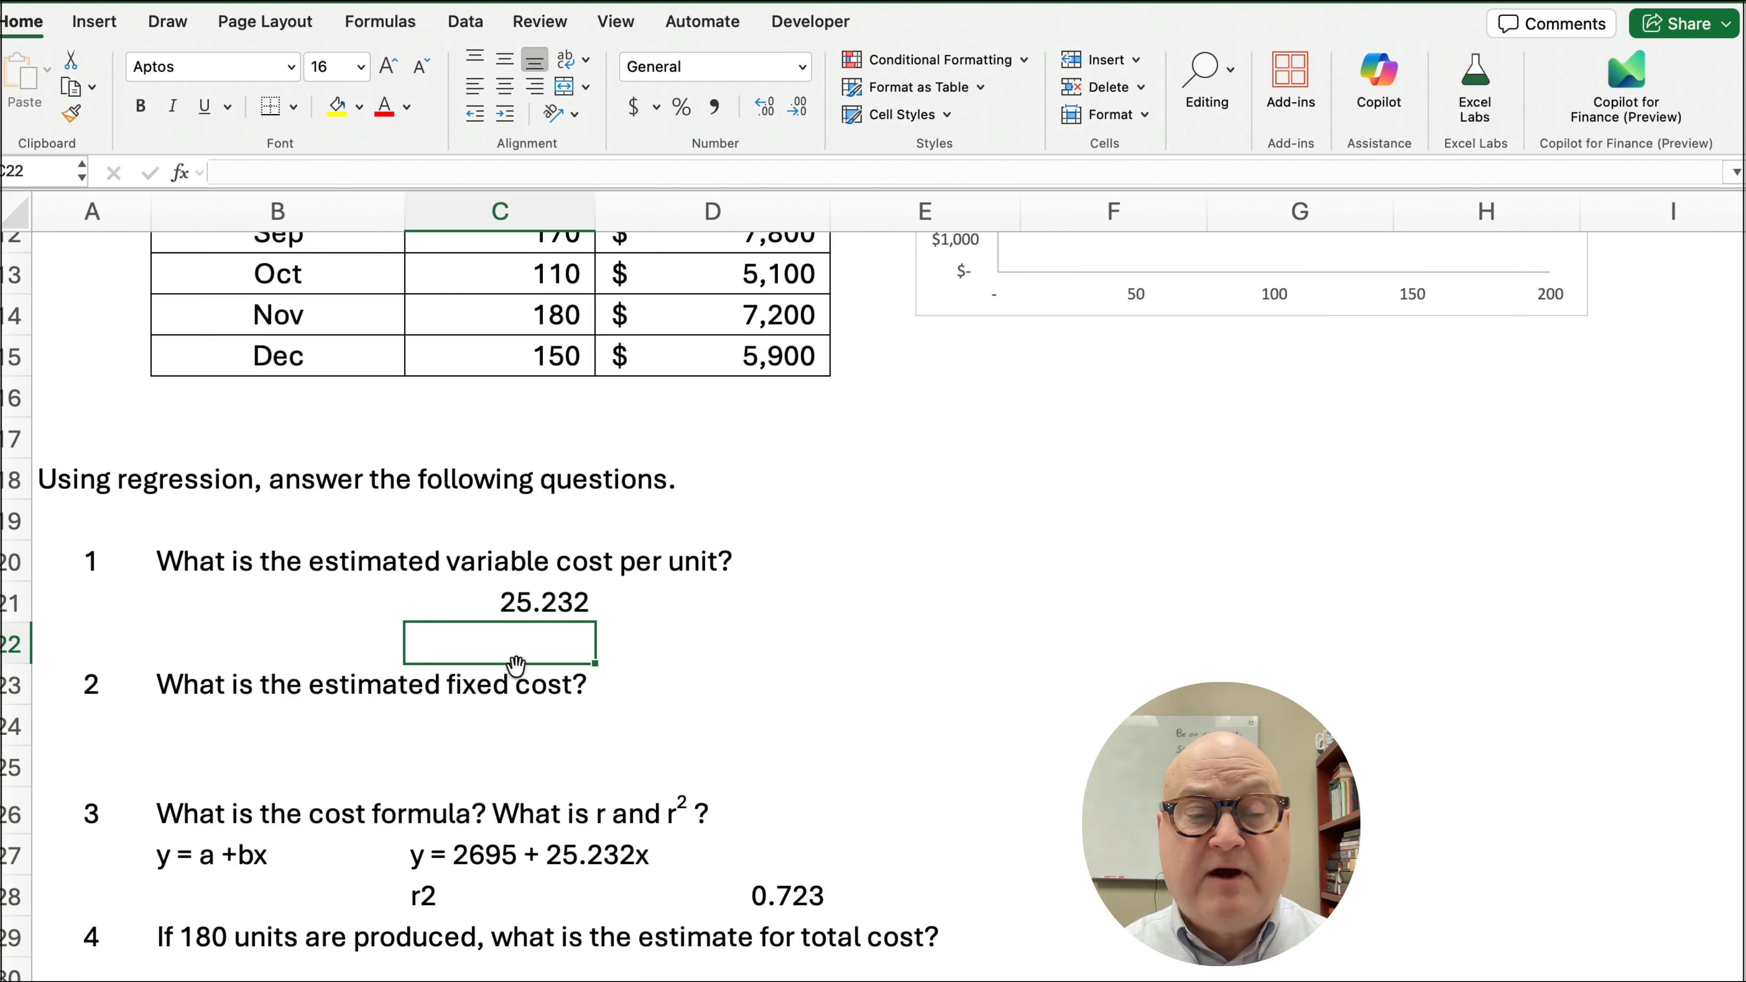
# - Enter the estimated fixed cost, 2695, in cell C24 below question 2
pyautogui.click(530, 719)
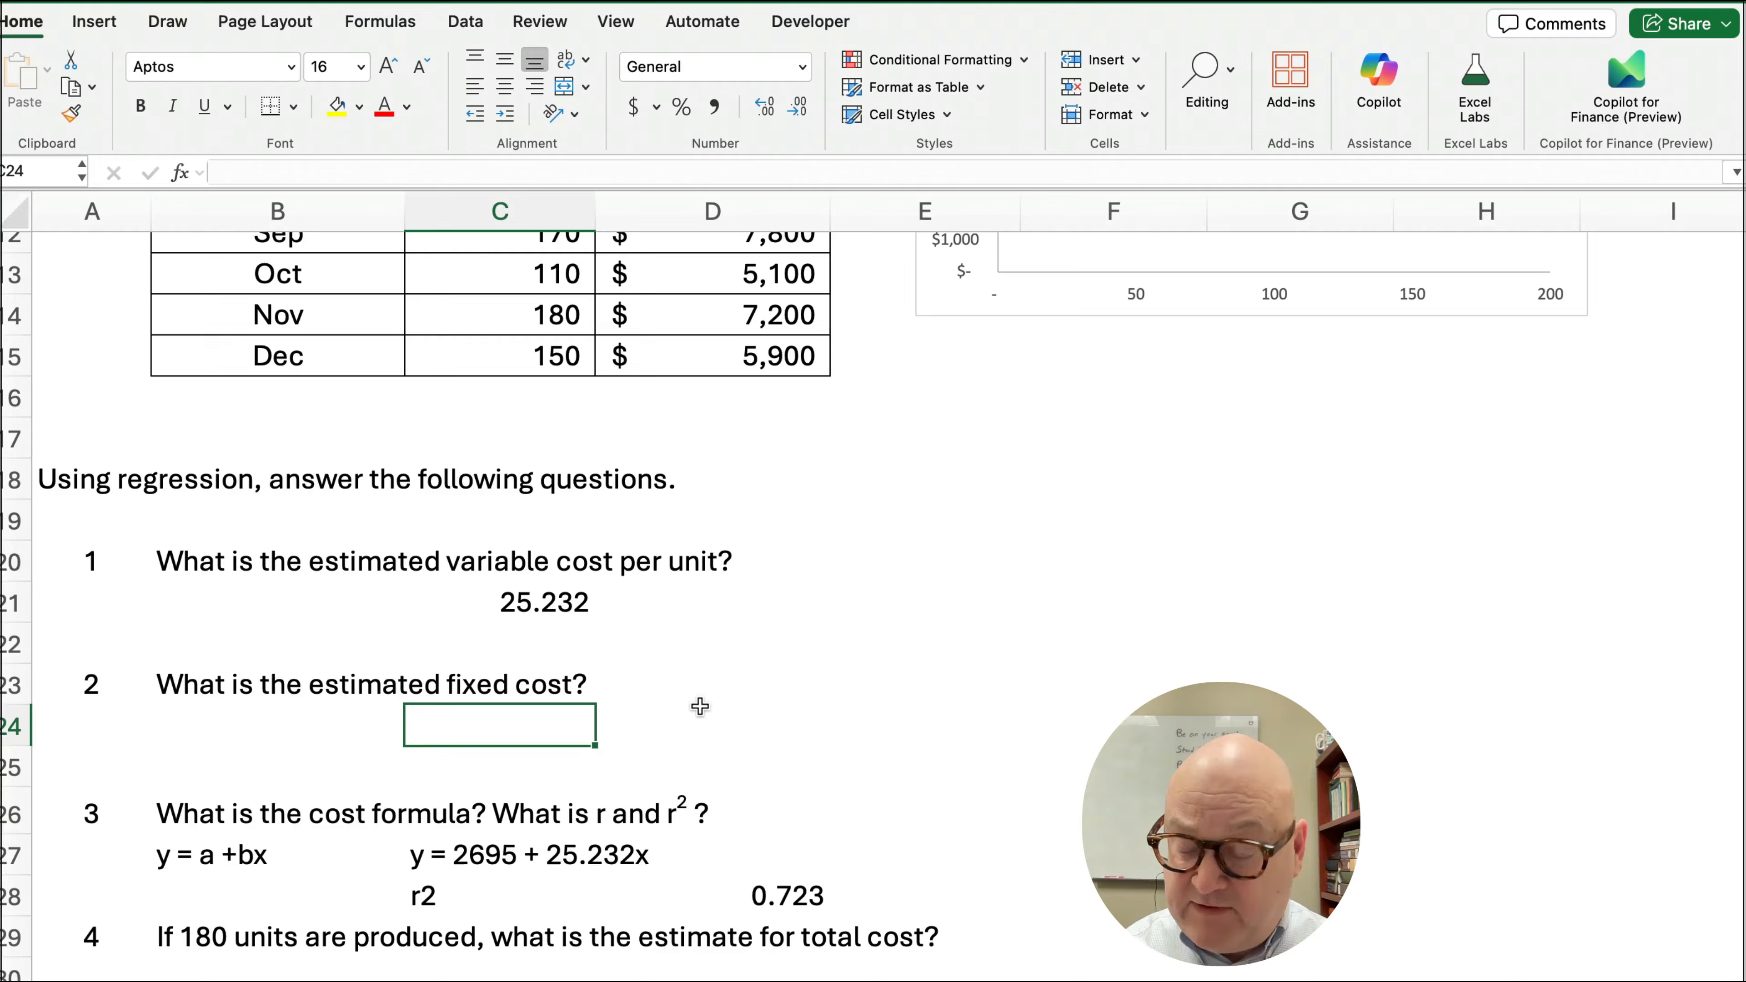
pyautogui.write('2695')
pyautogui.press('Return')
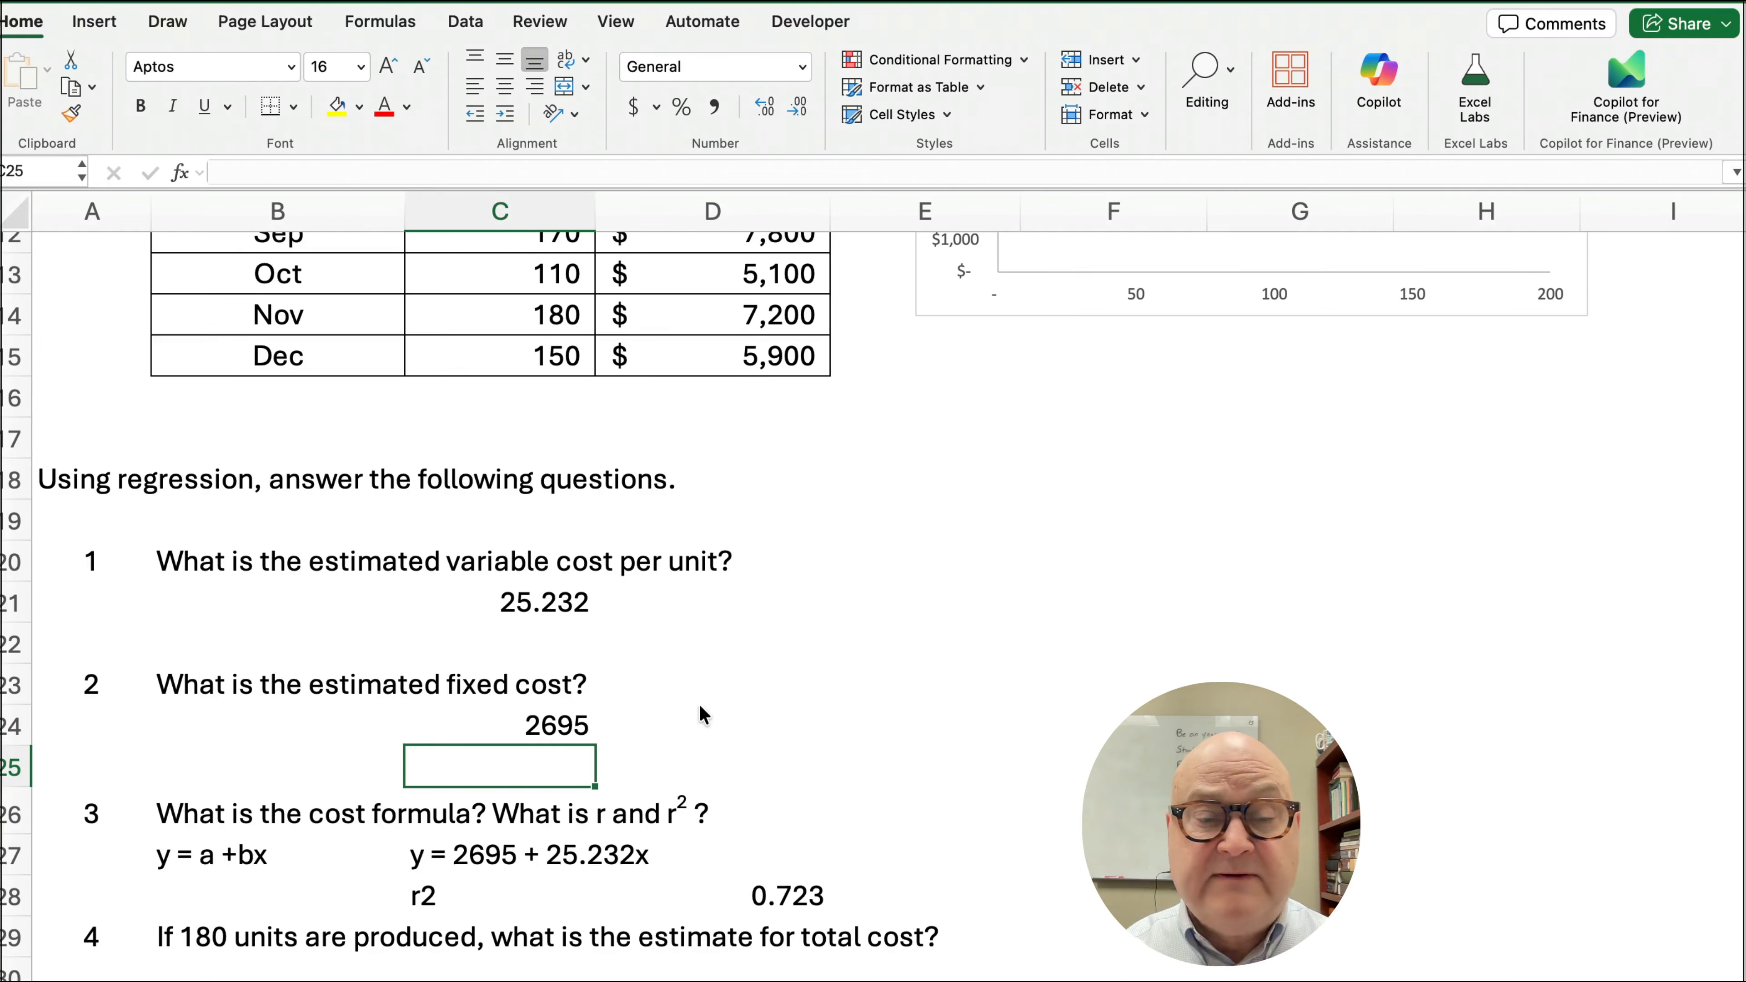
# - Insert two blank rows above question 4 at row 29
pyautogui.scroll(-4, 689, 705)
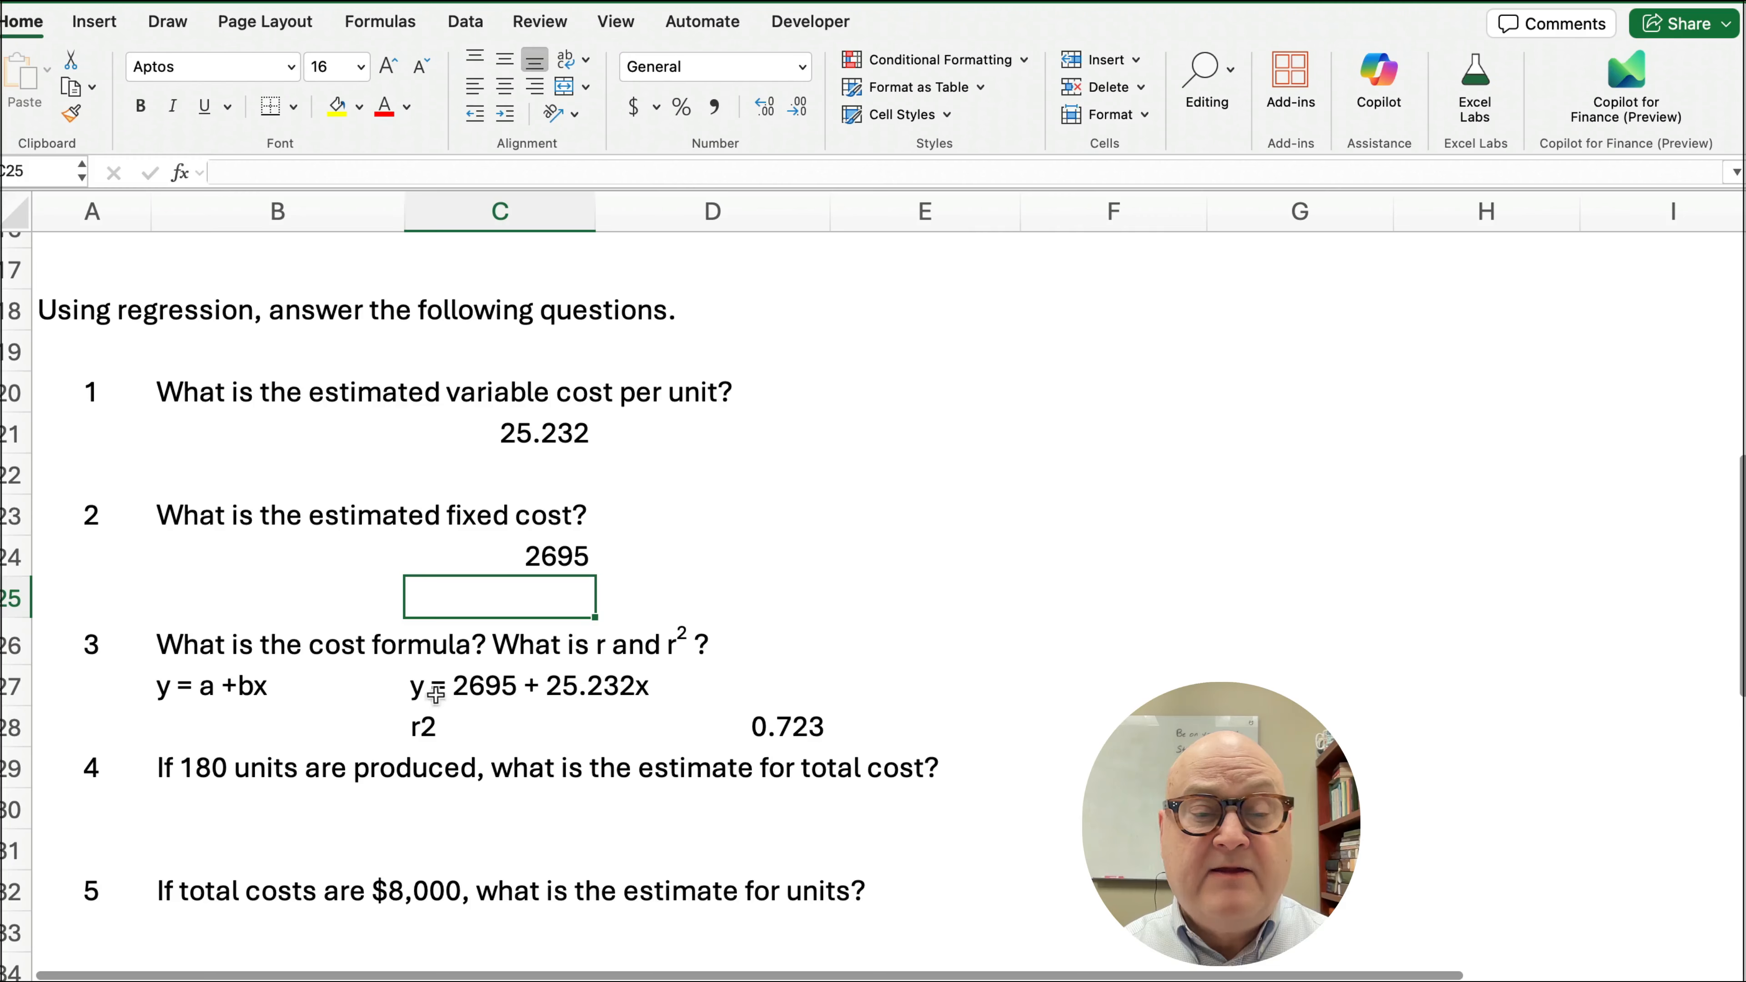
pyautogui.scroll(10, 1093, 494)
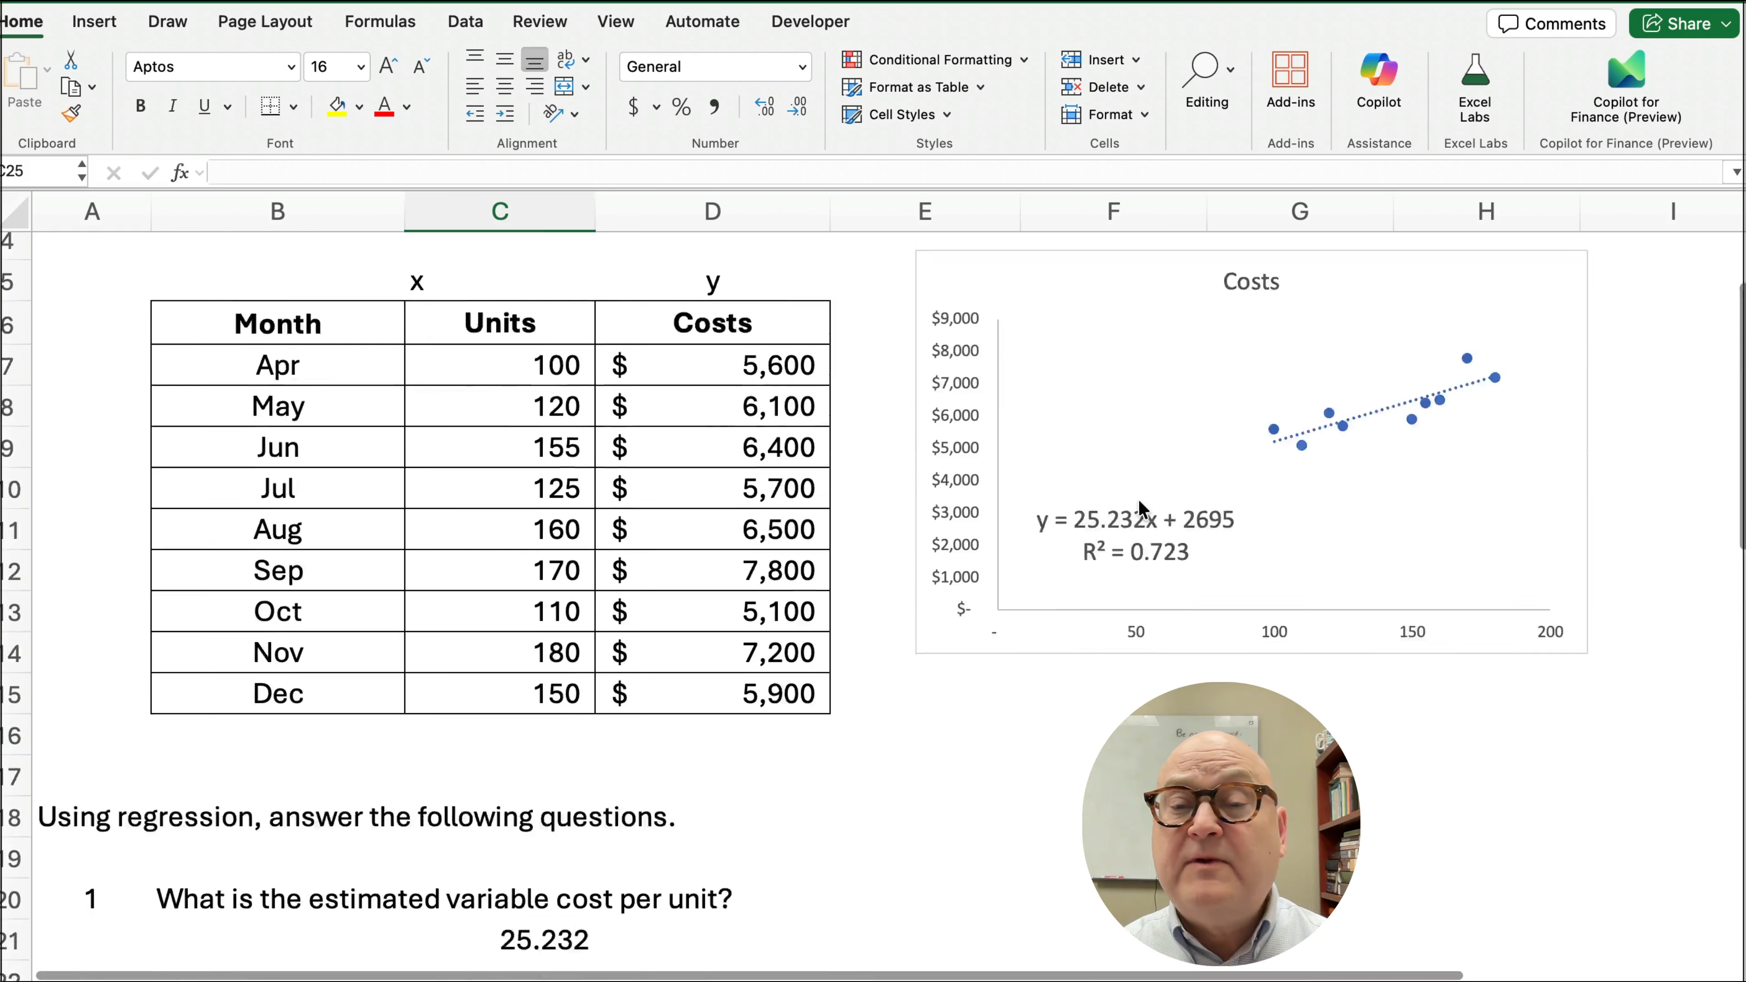
pyautogui.scroll(2, 1139, 502)
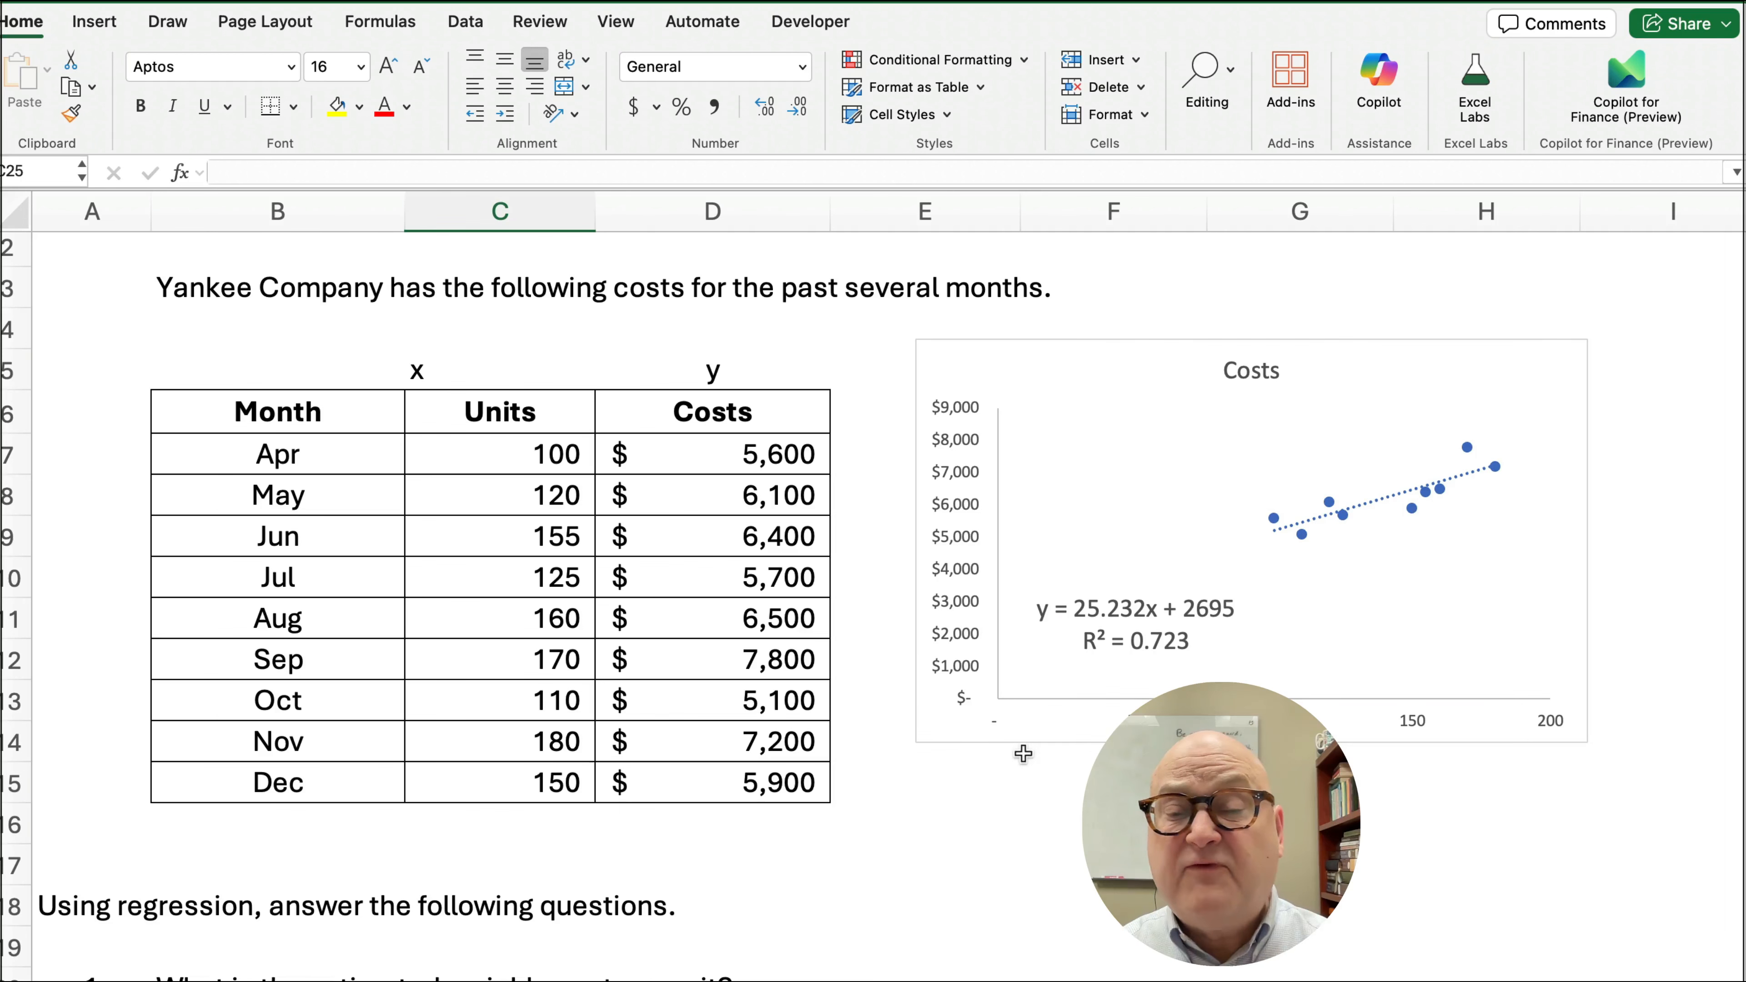
pyautogui.scroll(-2, 912, 825)
pyautogui.scroll(-3, 911, 825)
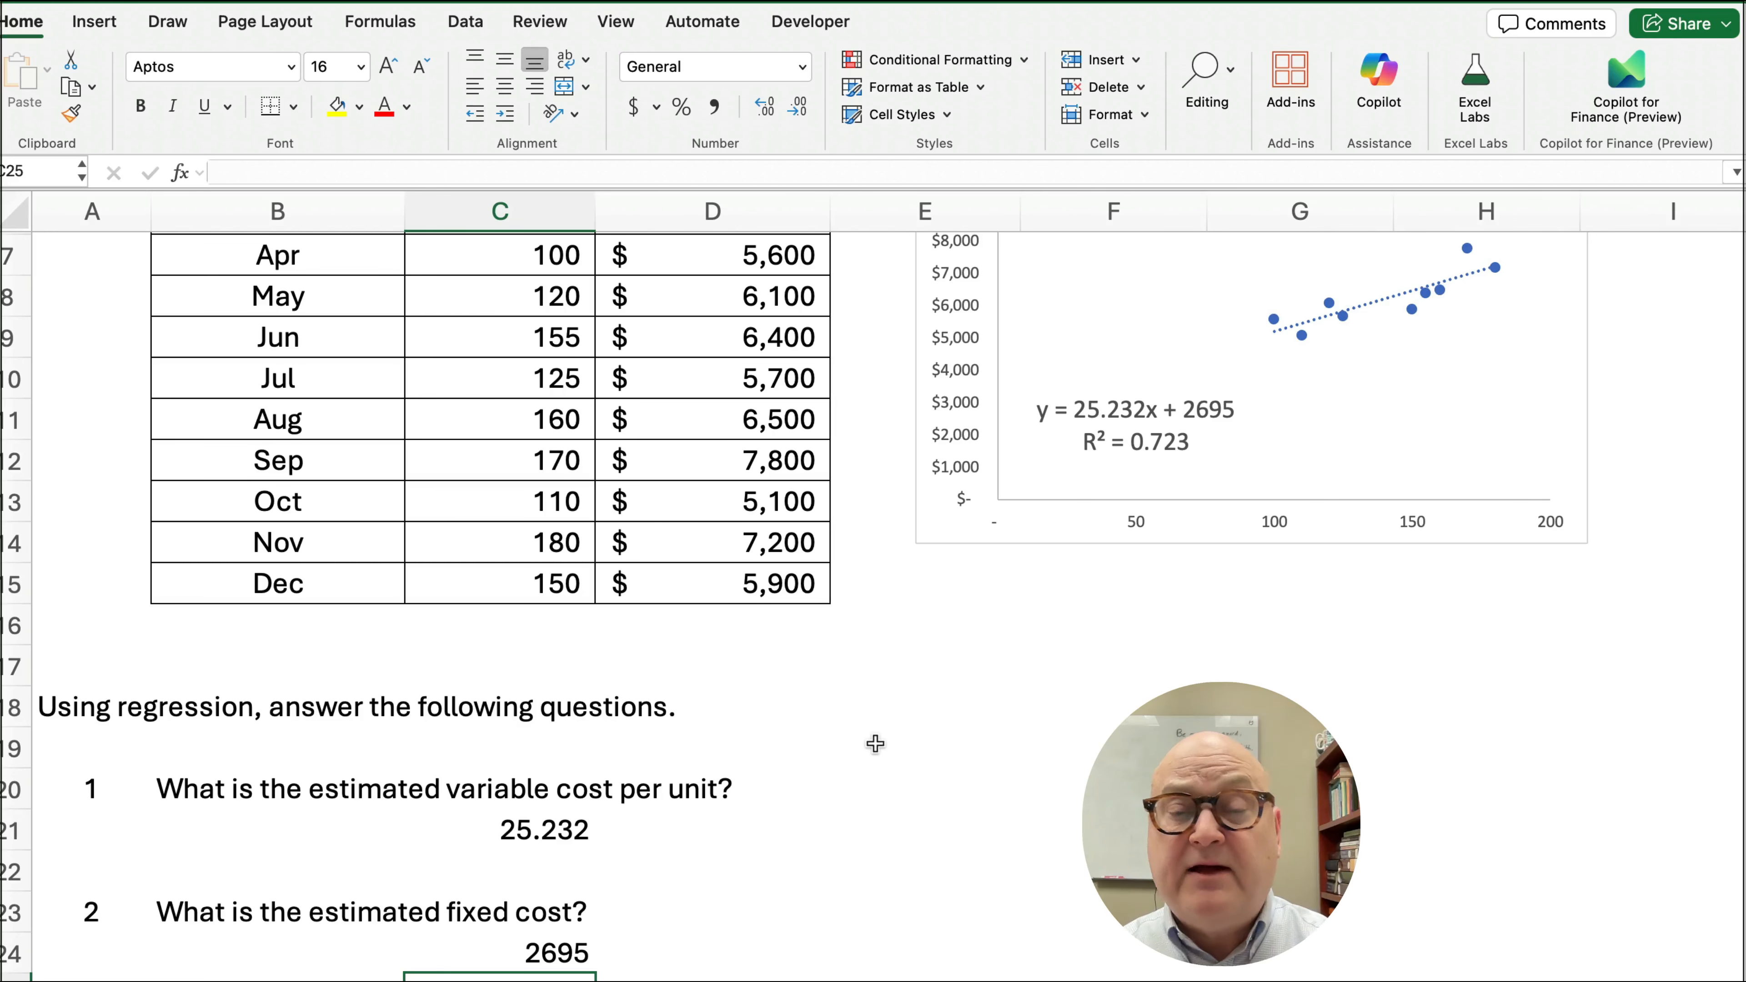
pyautogui.scroll(-5, 752, 717)
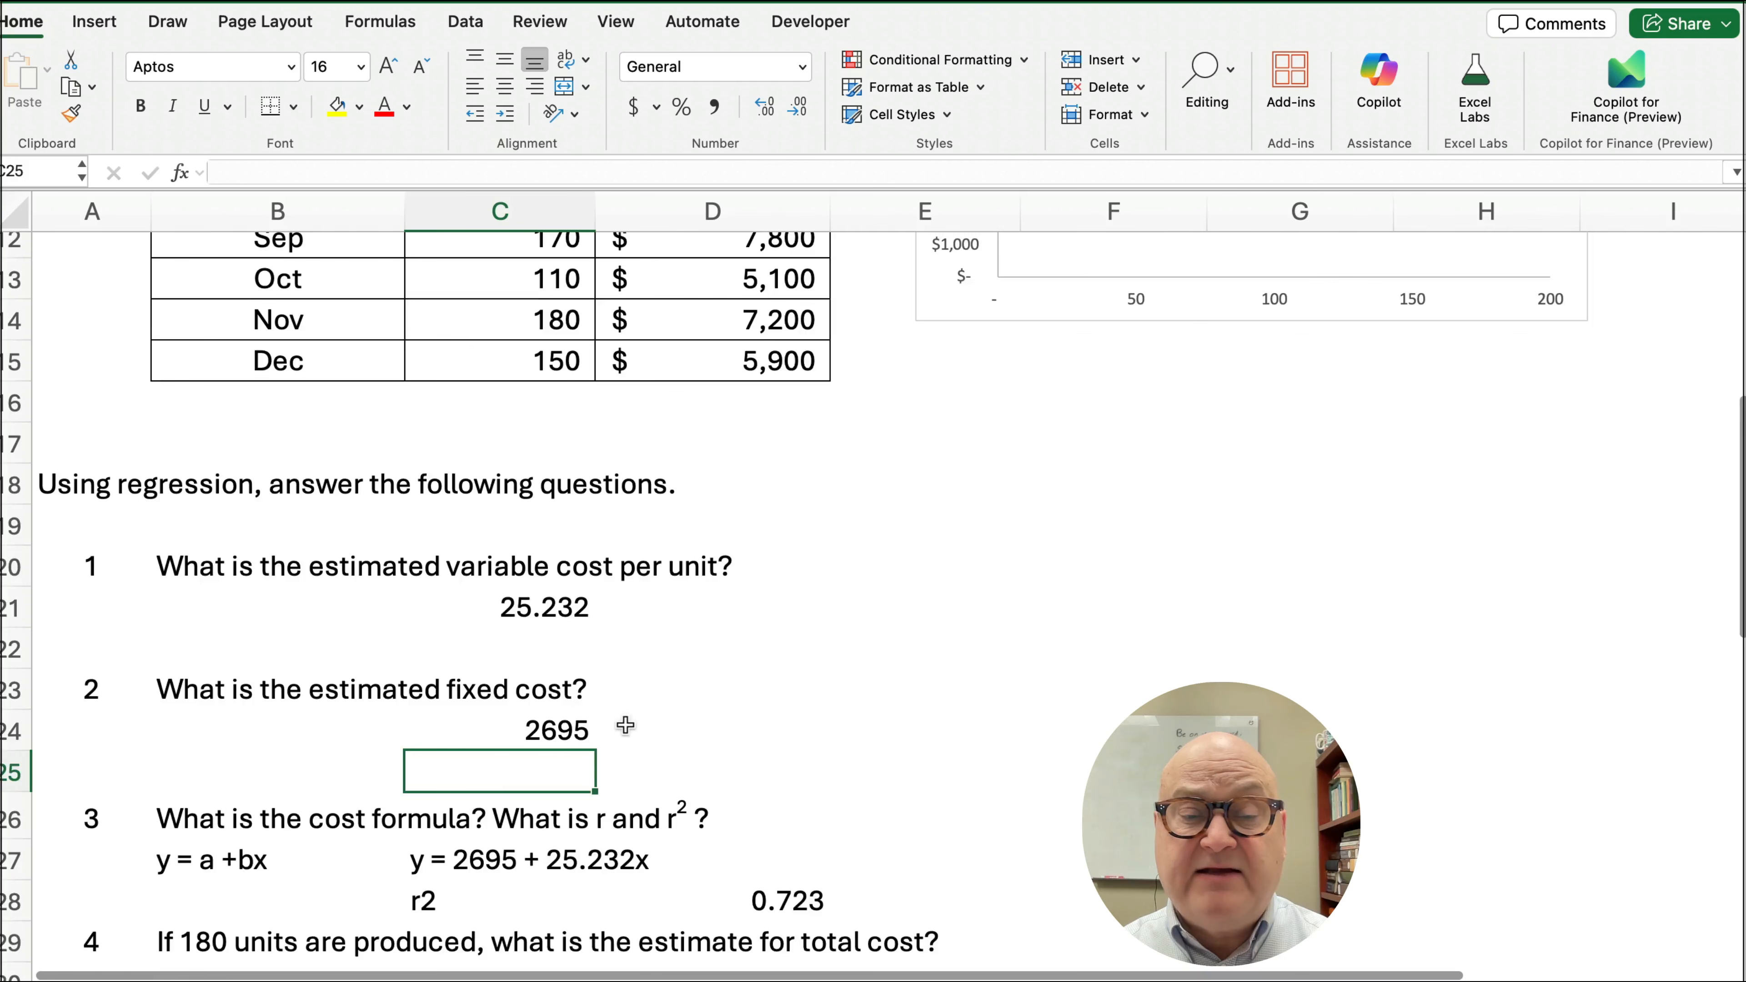
pyautogui.scroll(-3, 625, 724)
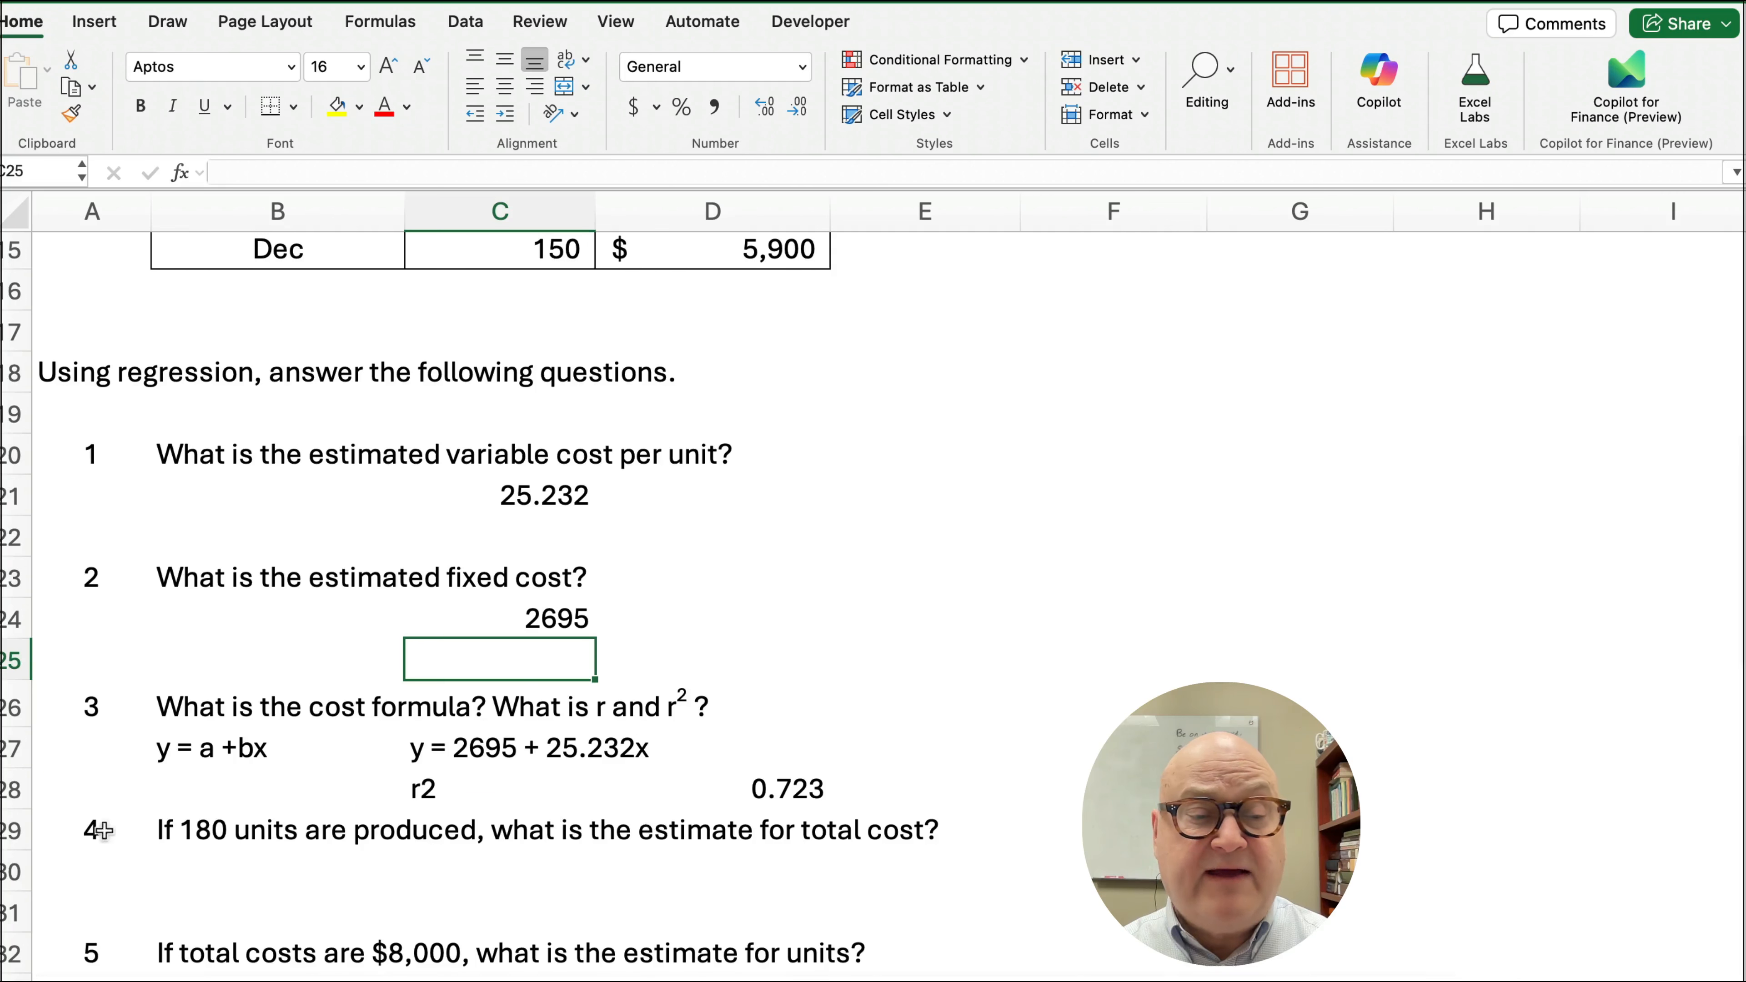
pyautogui.click(15, 830)
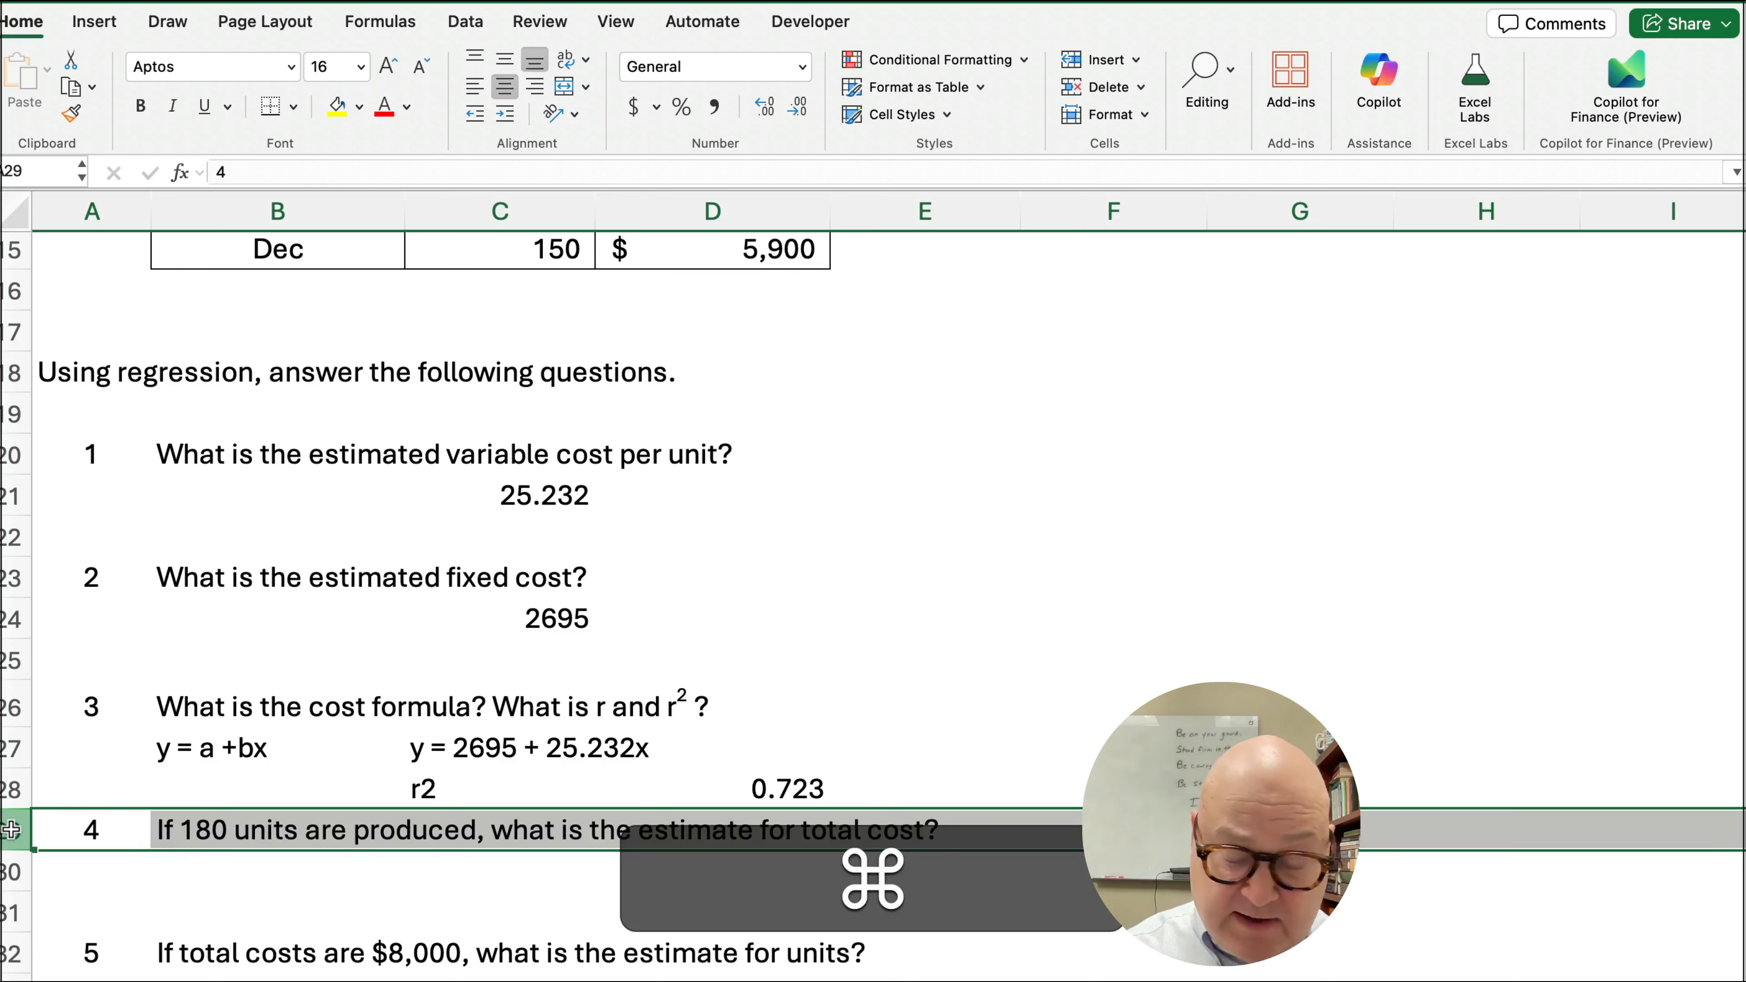
pyautogui.press('super+shift+equal')
pyautogui.press('super+shift+equal')
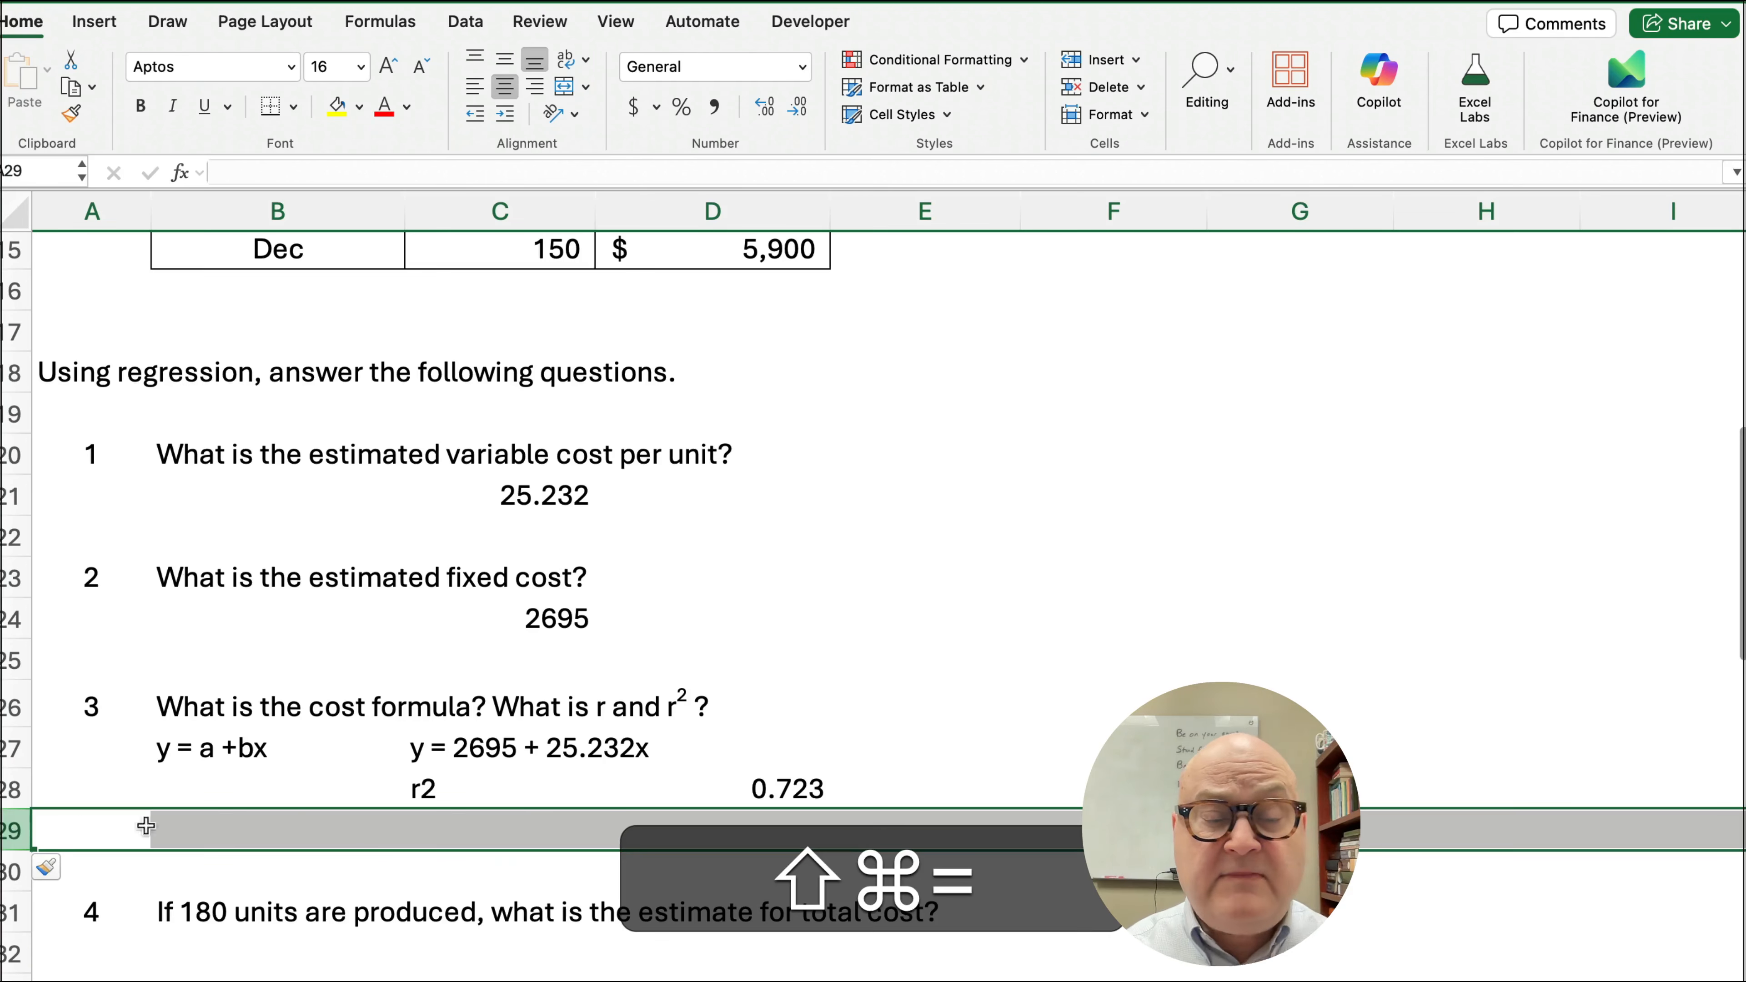
# - Enter the label "r" in cell C29, directly below the r2 label
pyautogui.click(412, 832)
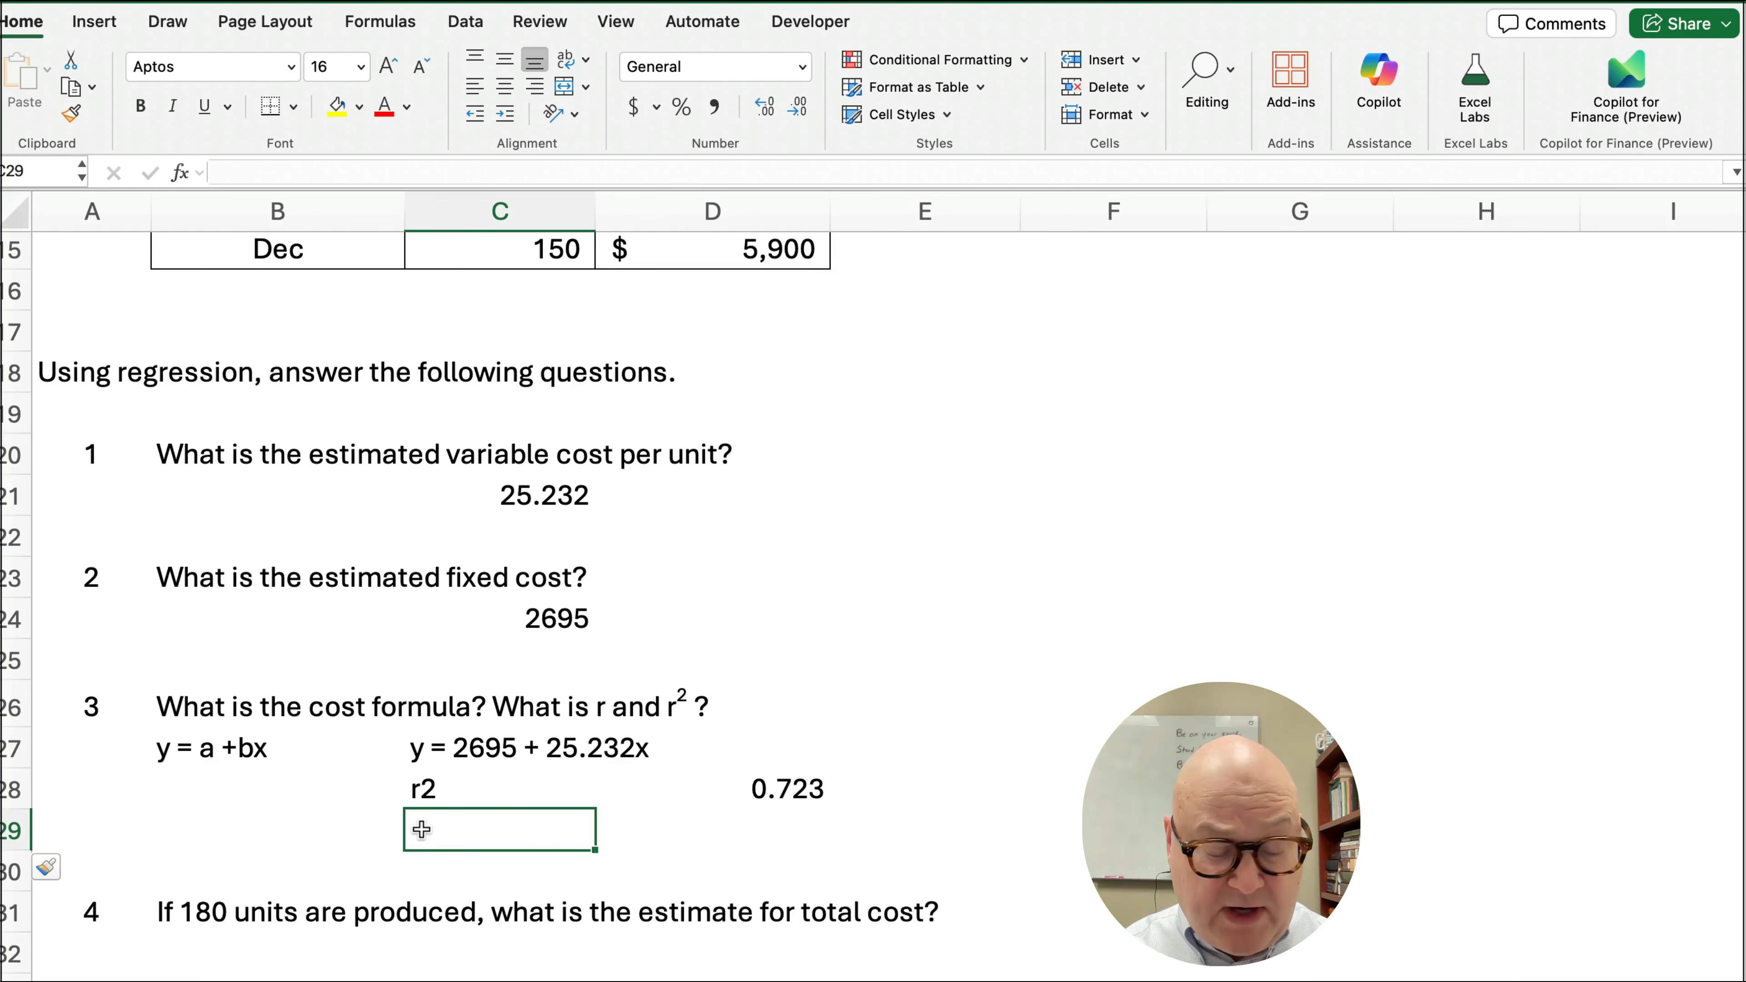
pyautogui.write('r')
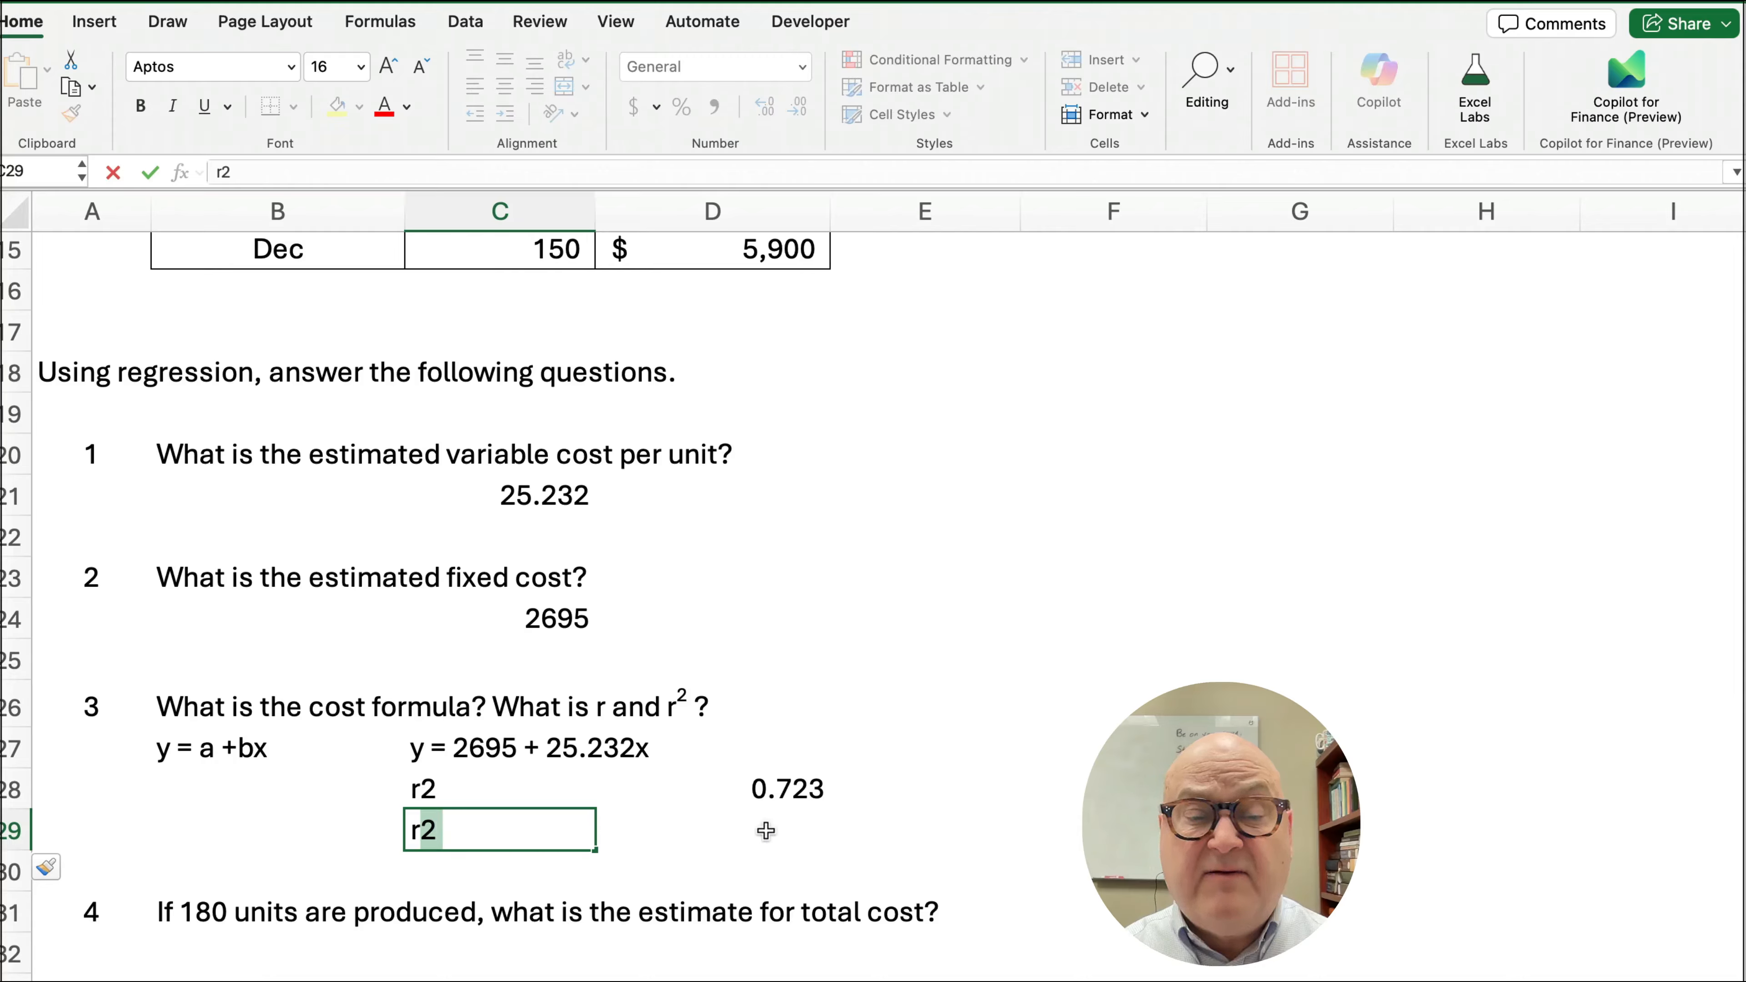
pyautogui.press('BackSpace')
pyautogui.press('Return')
pyautogui.press('Up')
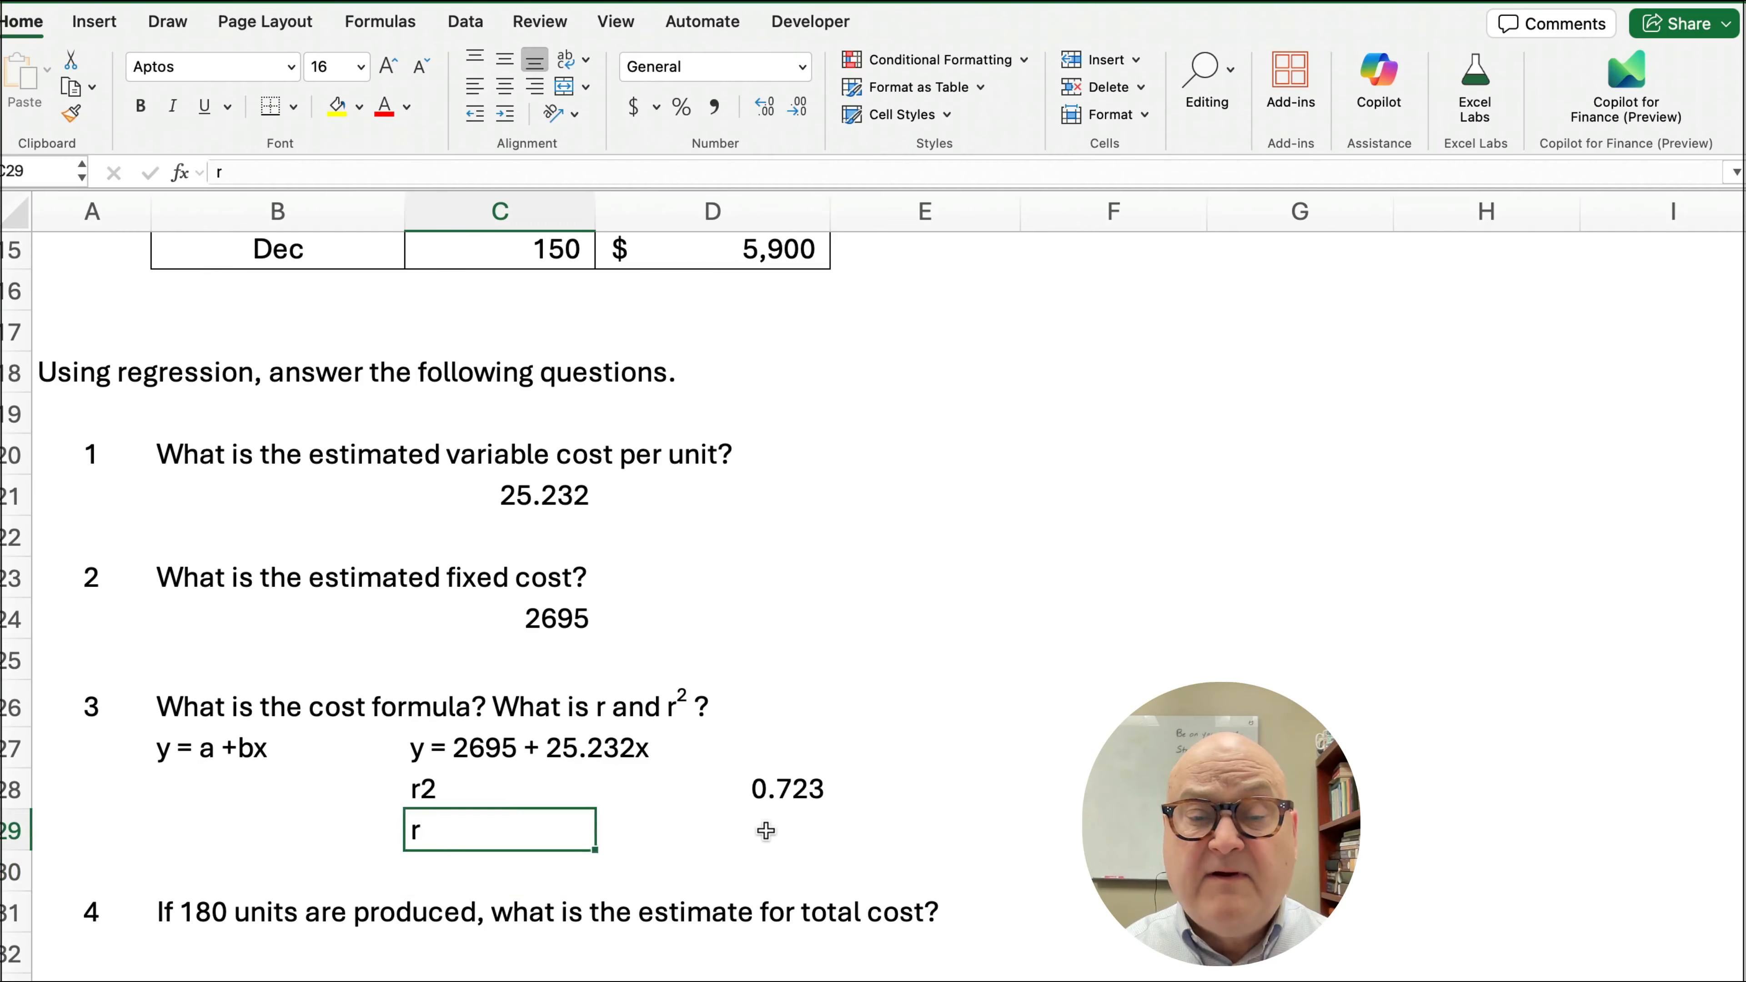
# - Calculate r in cell D29 as the square root of r2 with the formula =D28^(1/2)
pyautogui.press('Right')
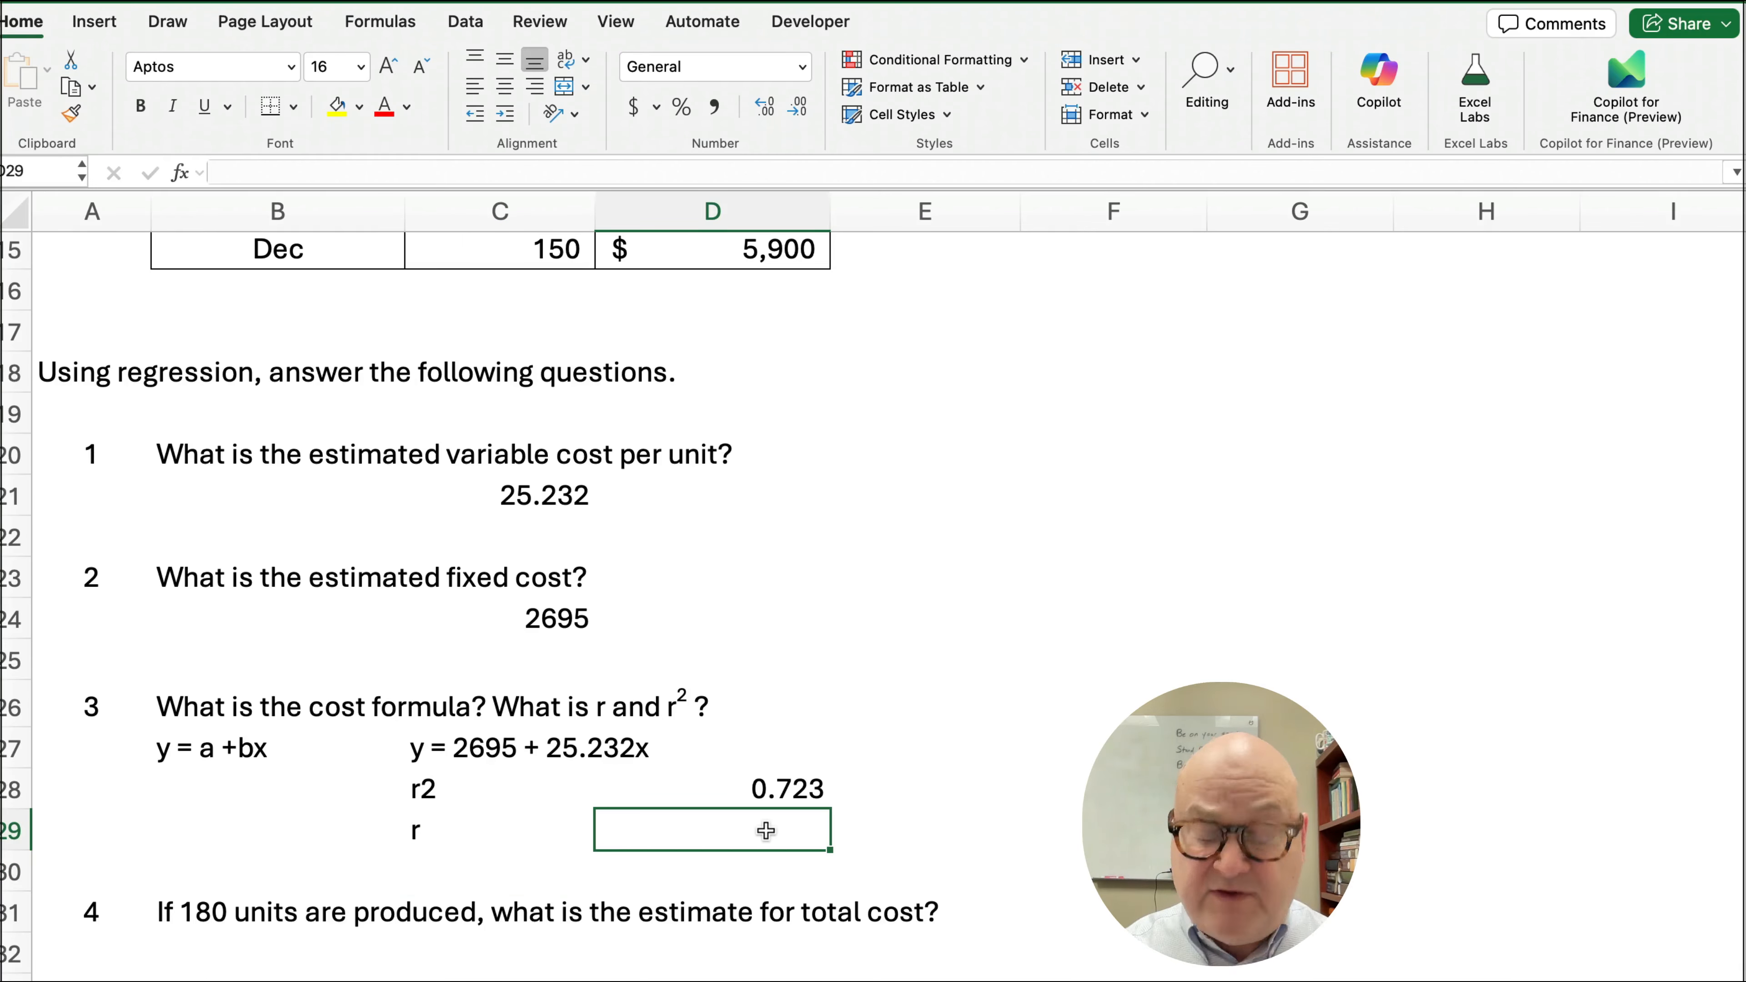
pyautogui.write('=')
pyautogui.press('Up')
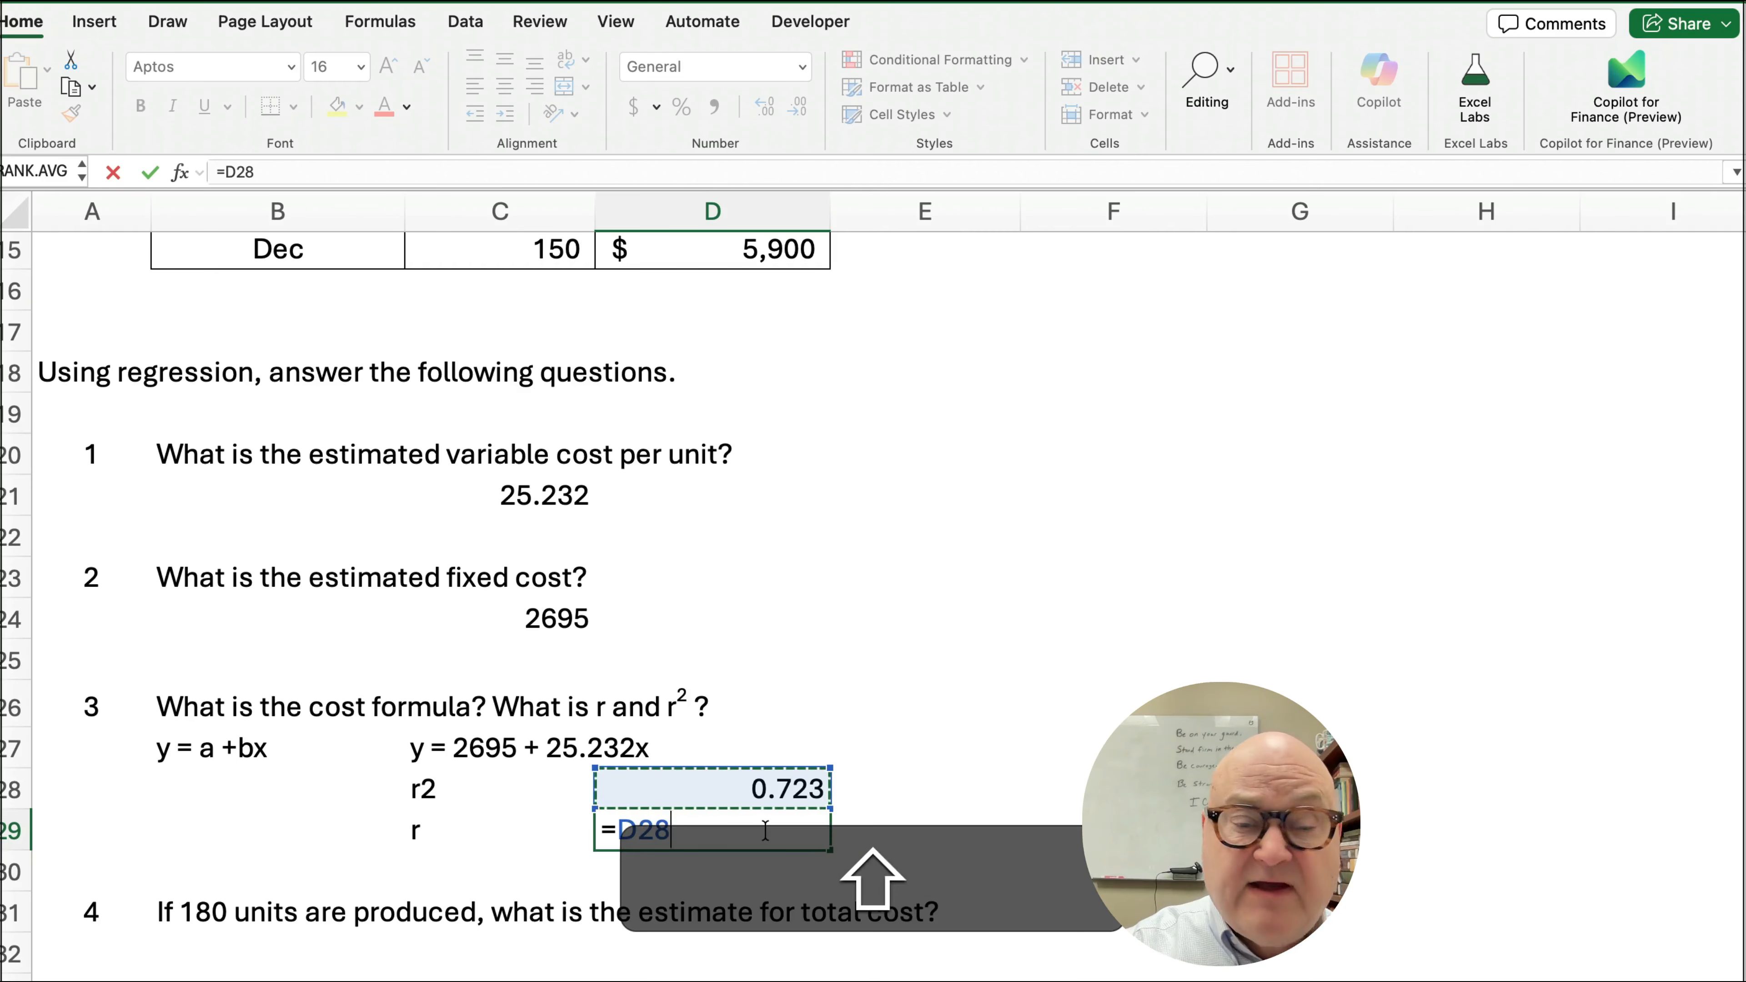
pyautogui.write('^')
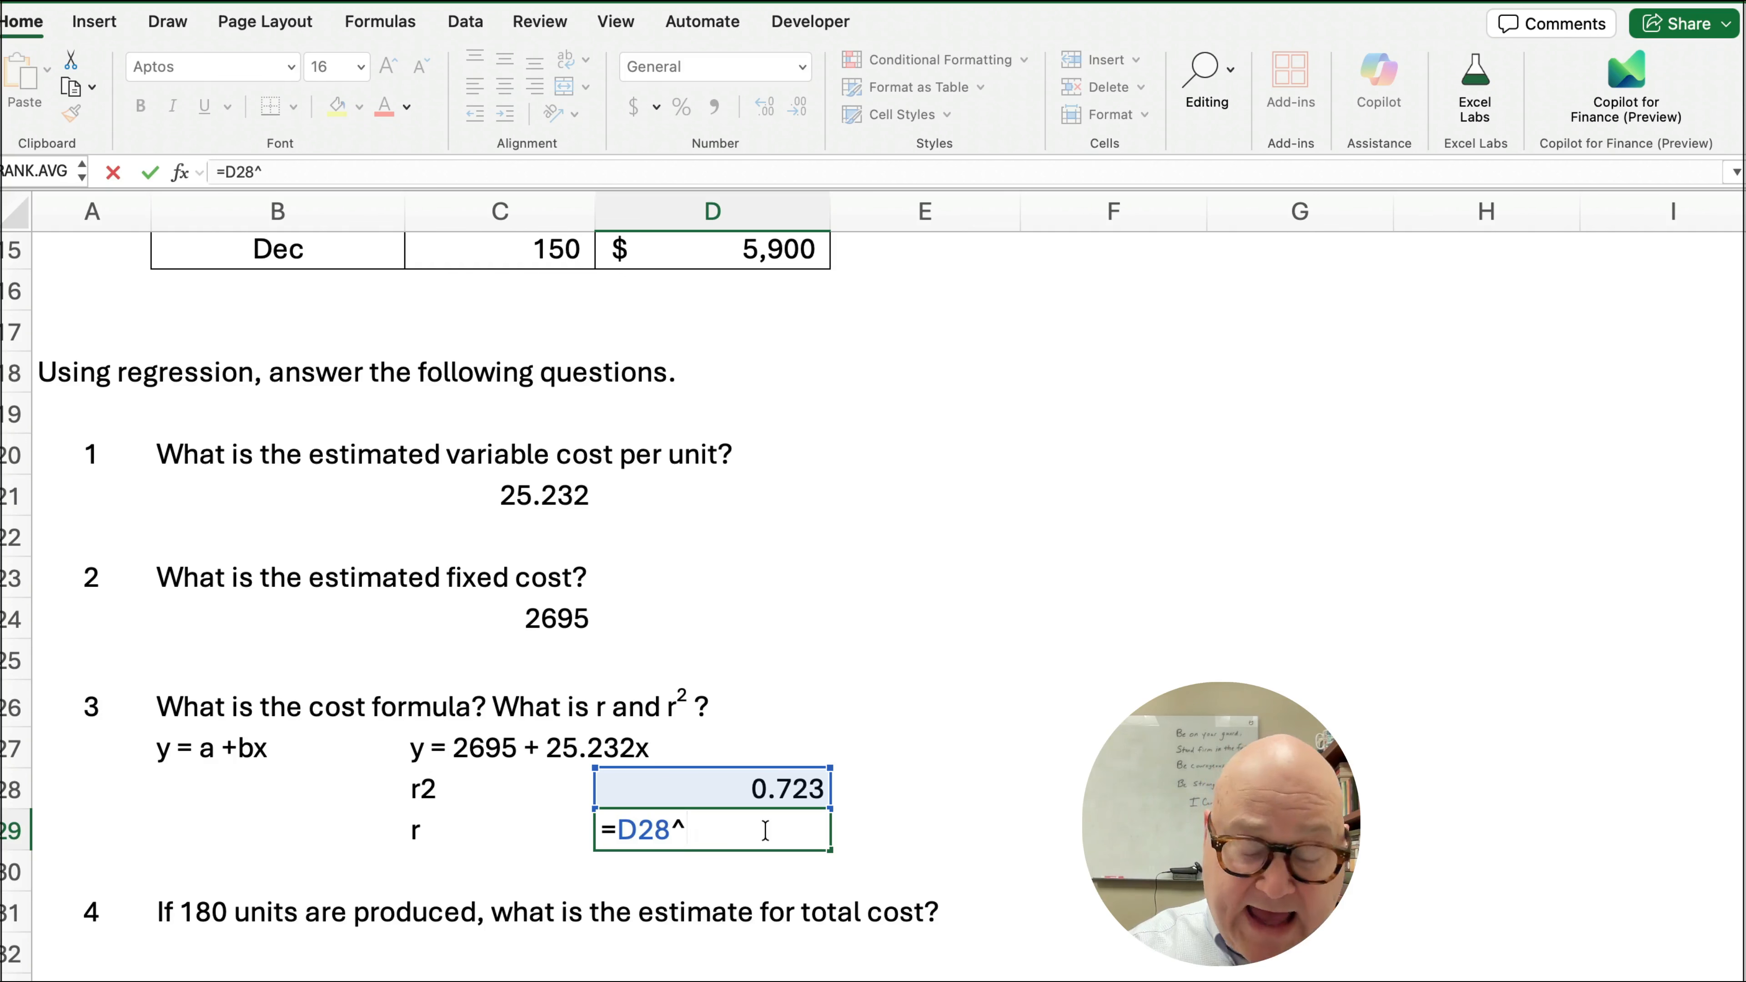
pyautogui.write('(1')
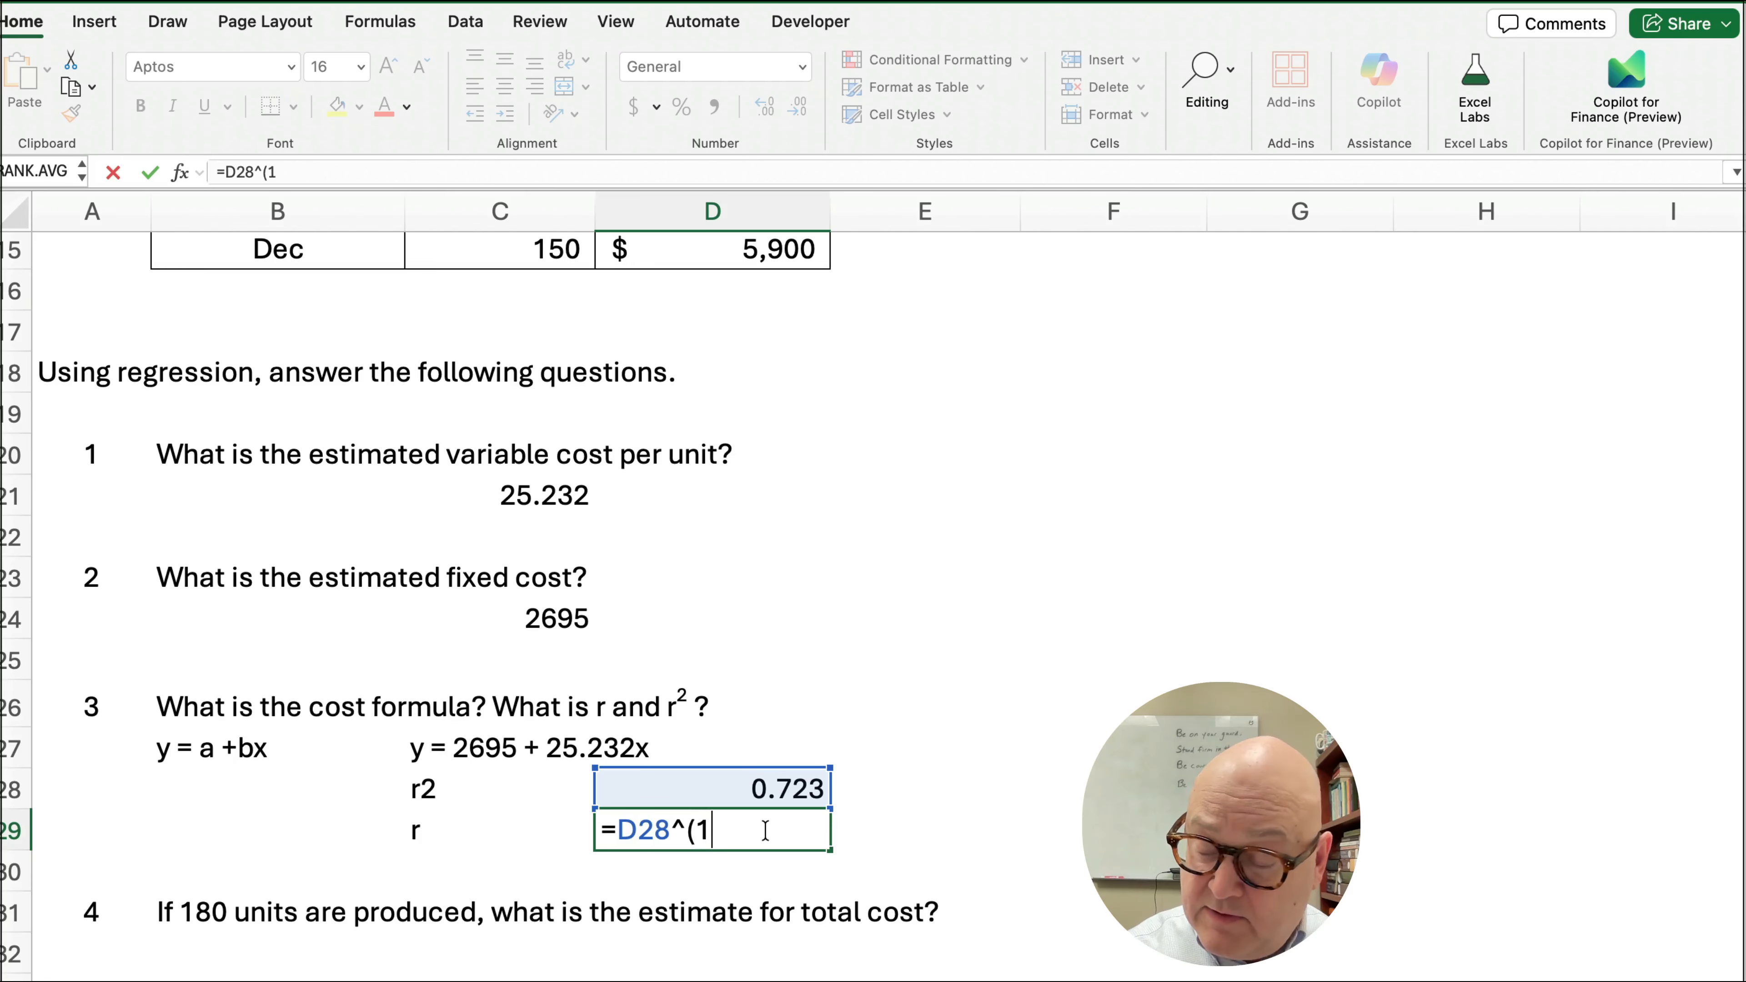
pyautogui.write('/2)')
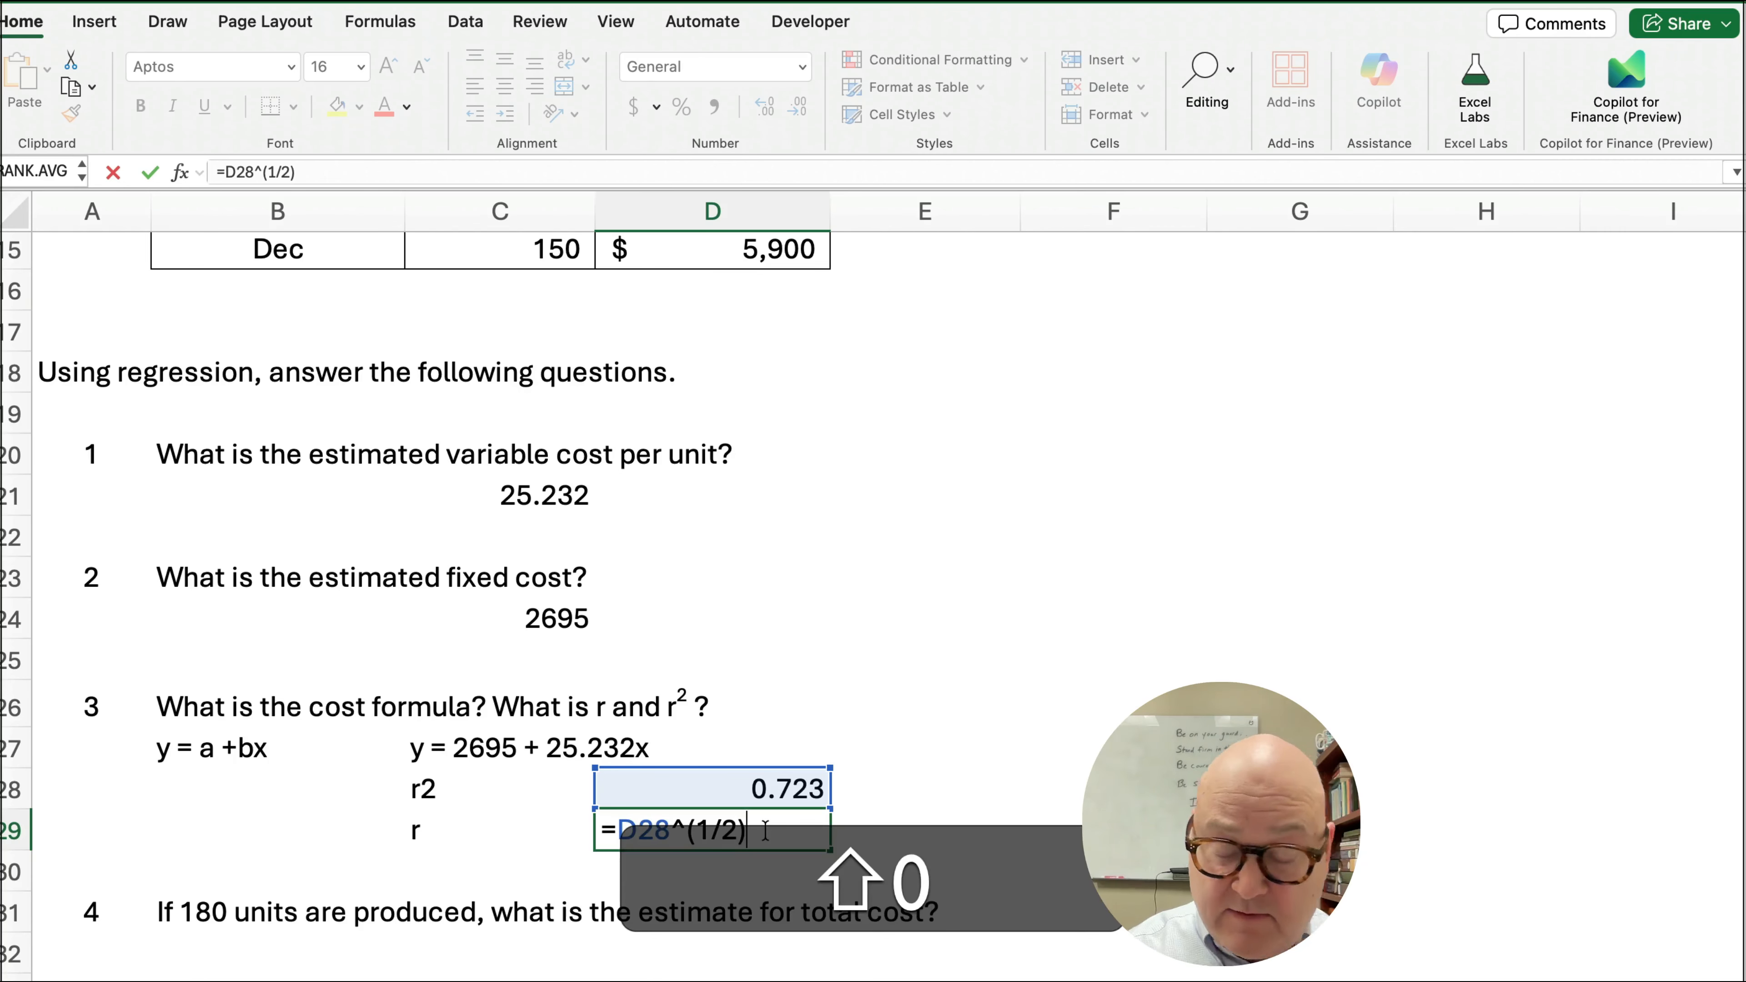
pyautogui.press('Return')
# - Format the r value in D29 in comma style with four decimal places
pyautogui.click(765, 829)
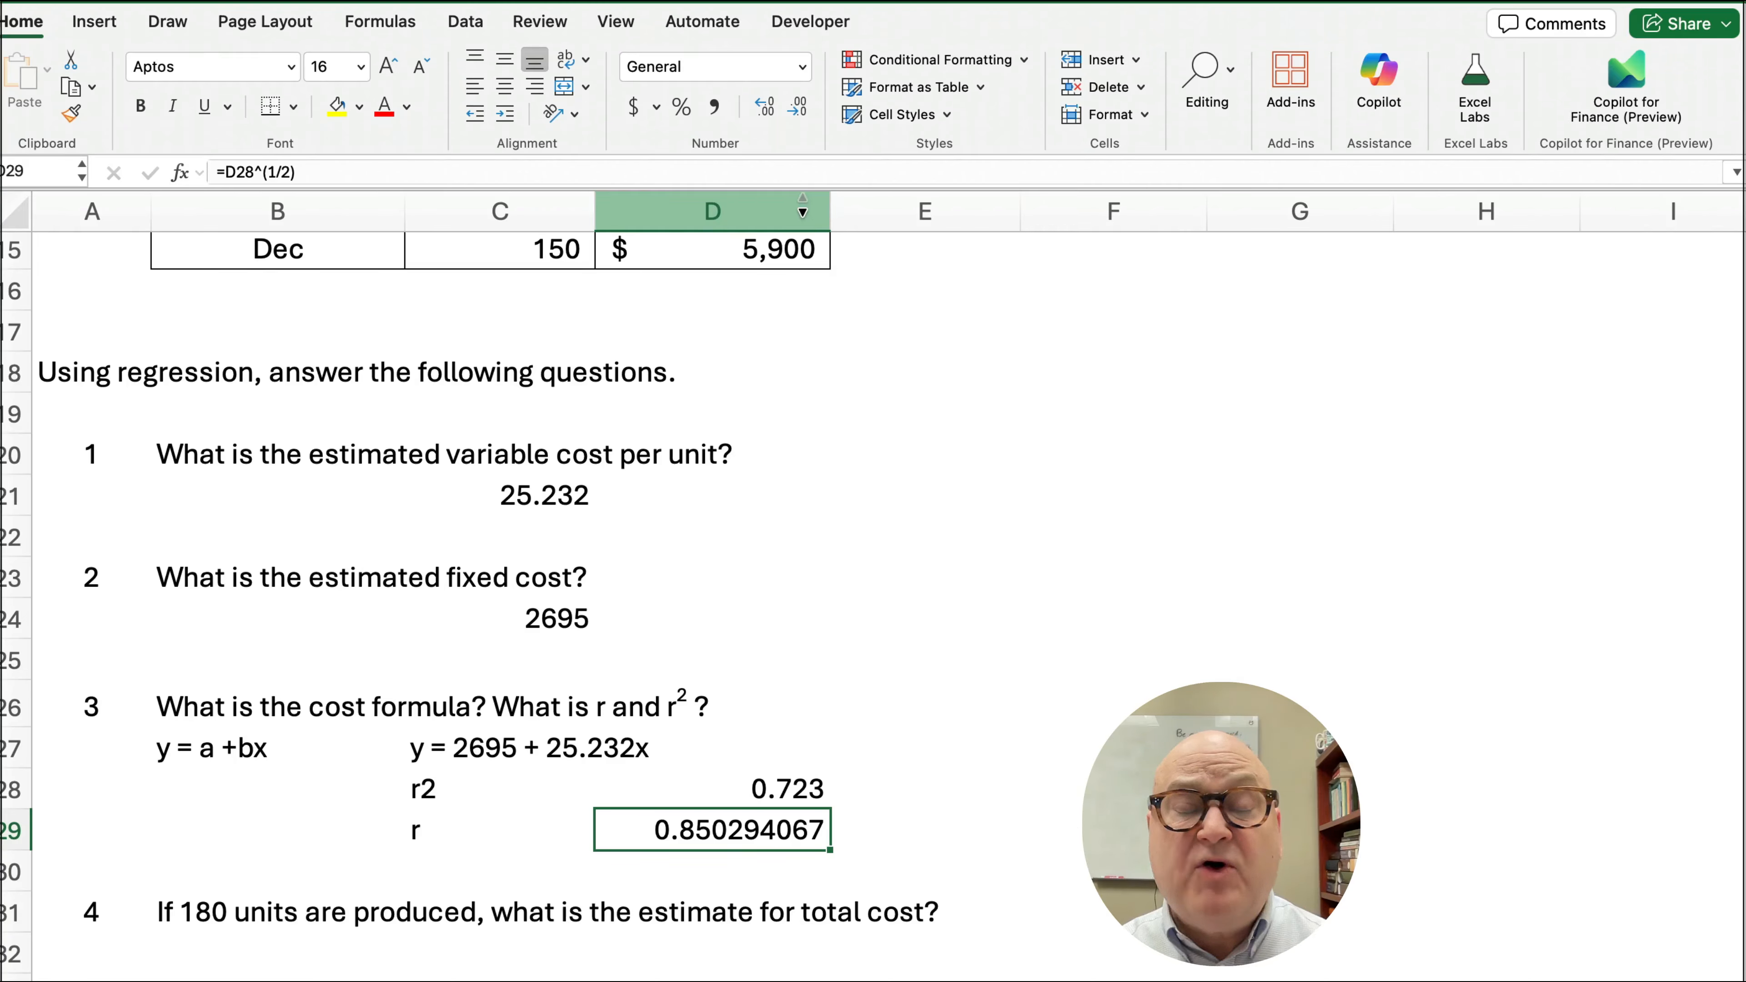
pyautogui.click(716, 108)
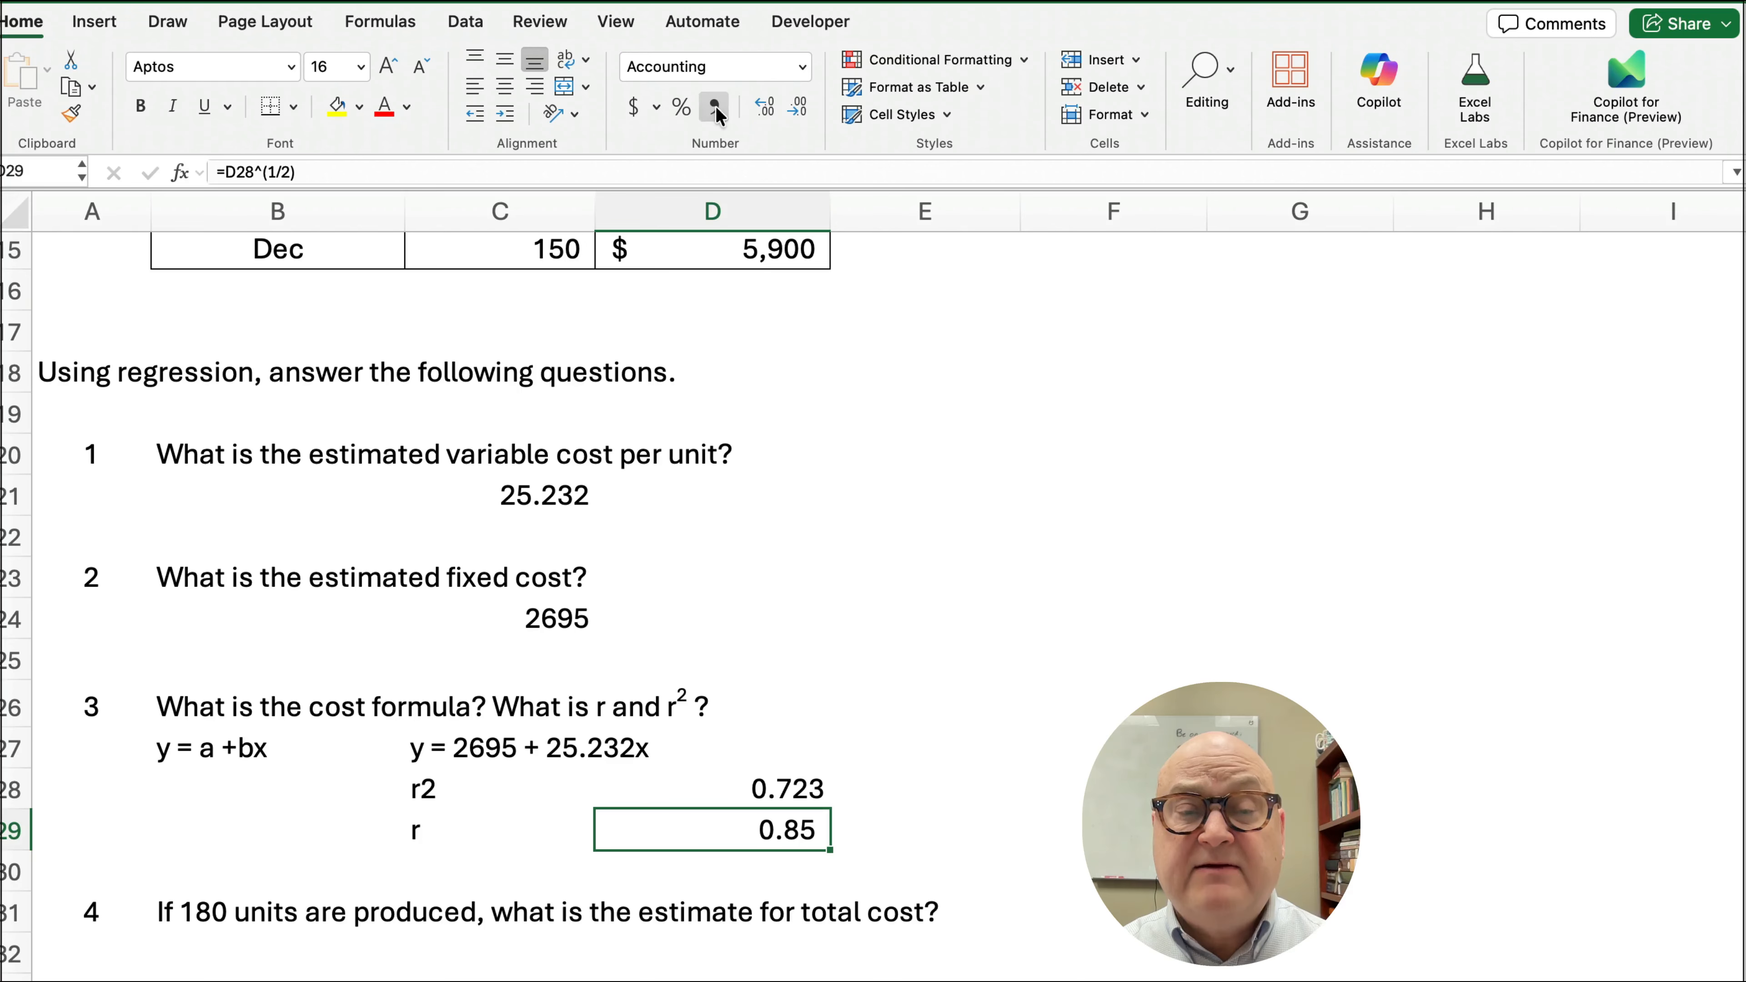
pyautogui.click(763, 108)
pyautogui.click(762, 108)
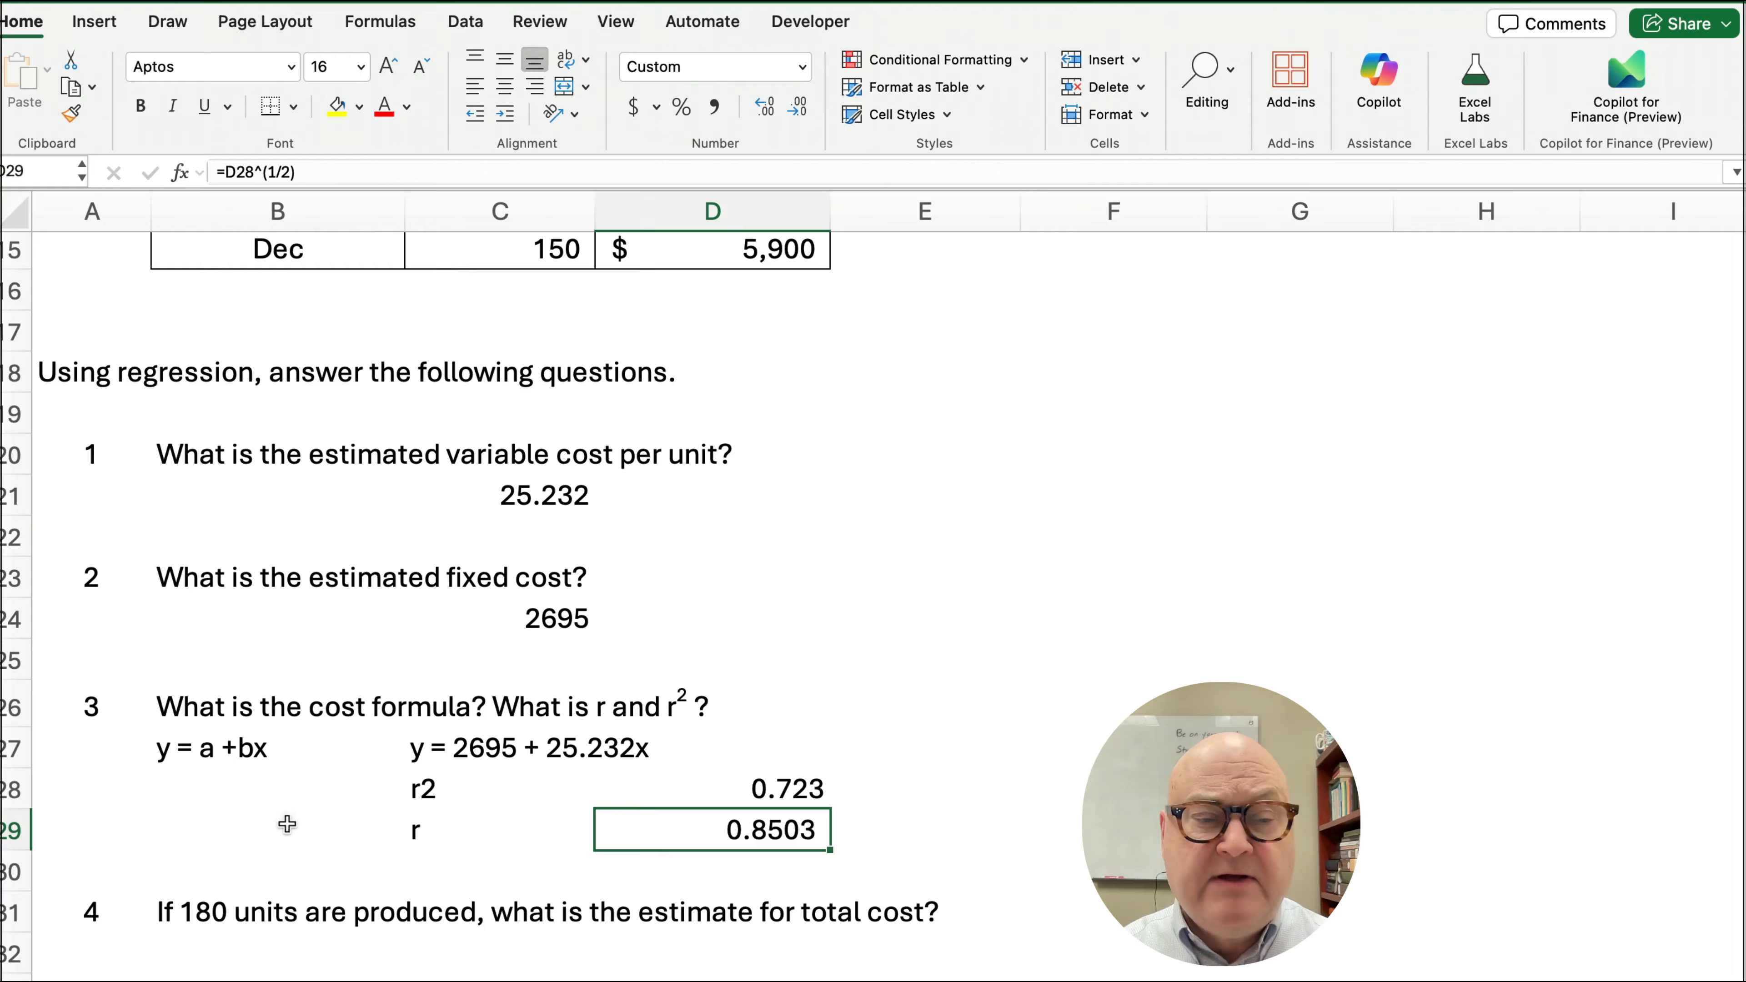
# - Enter the description "correlation" in cell B29, beside the r label
pyautogui.moveTo(406, 833); pyautogui.dragTo(873, 835)
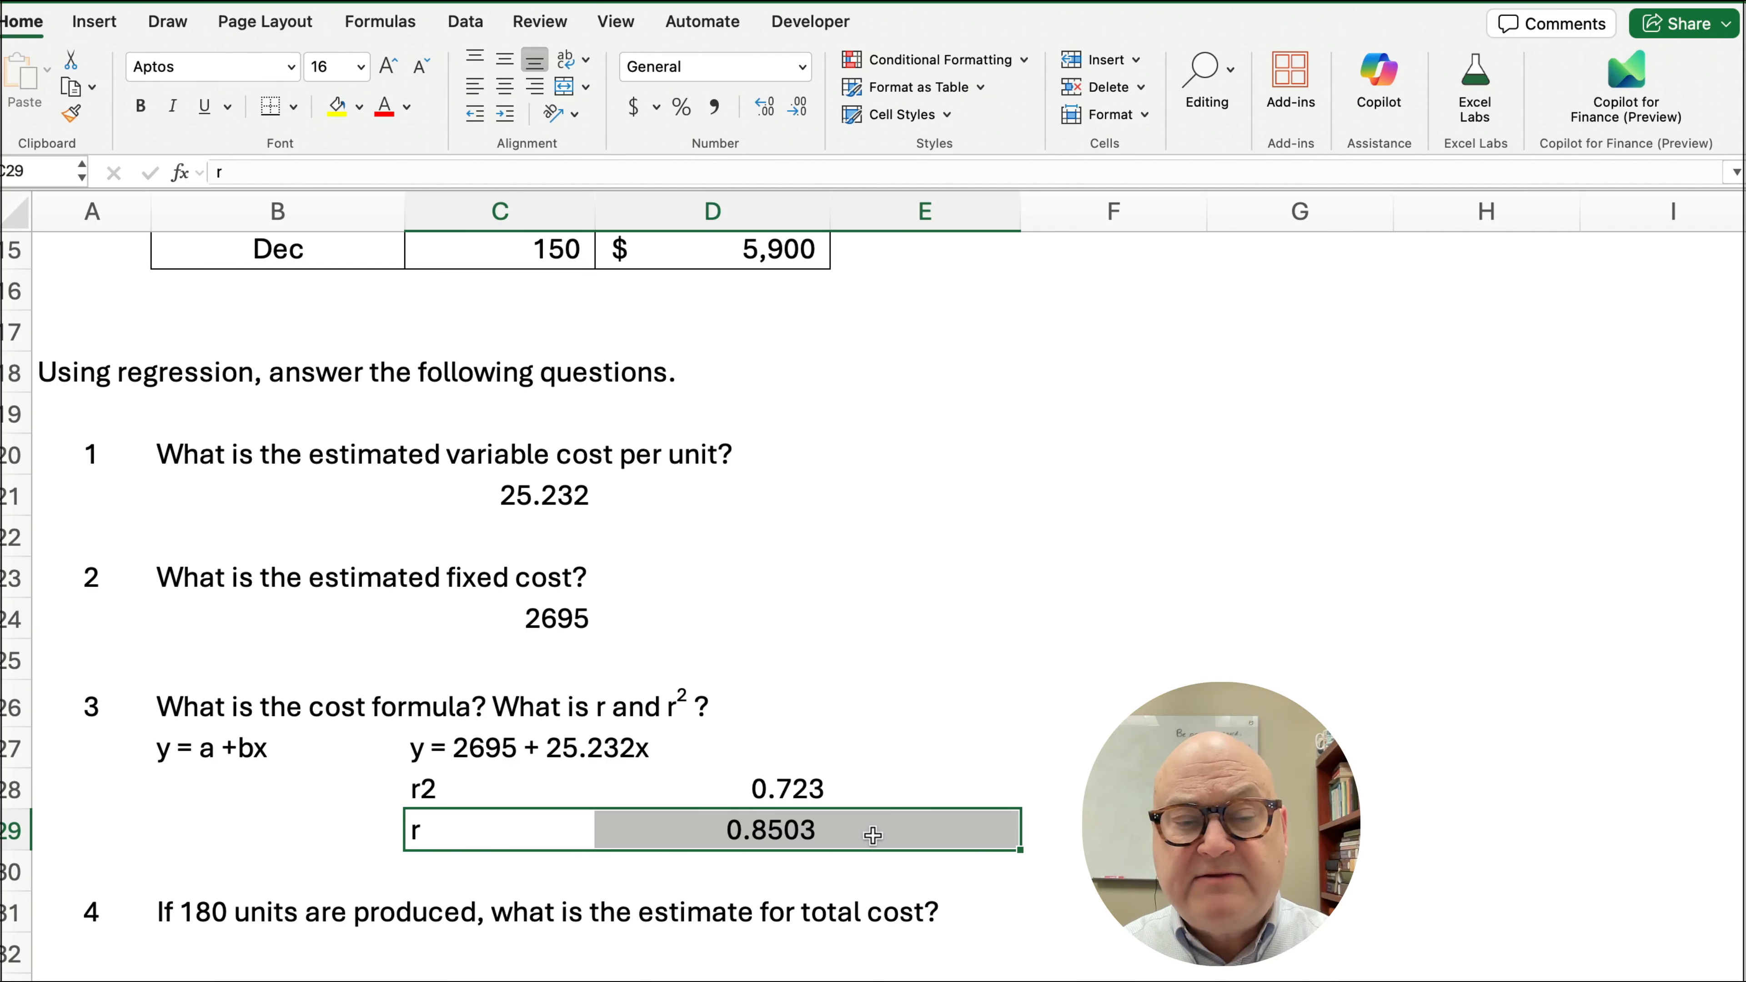
pyautogui.click(316, 821)
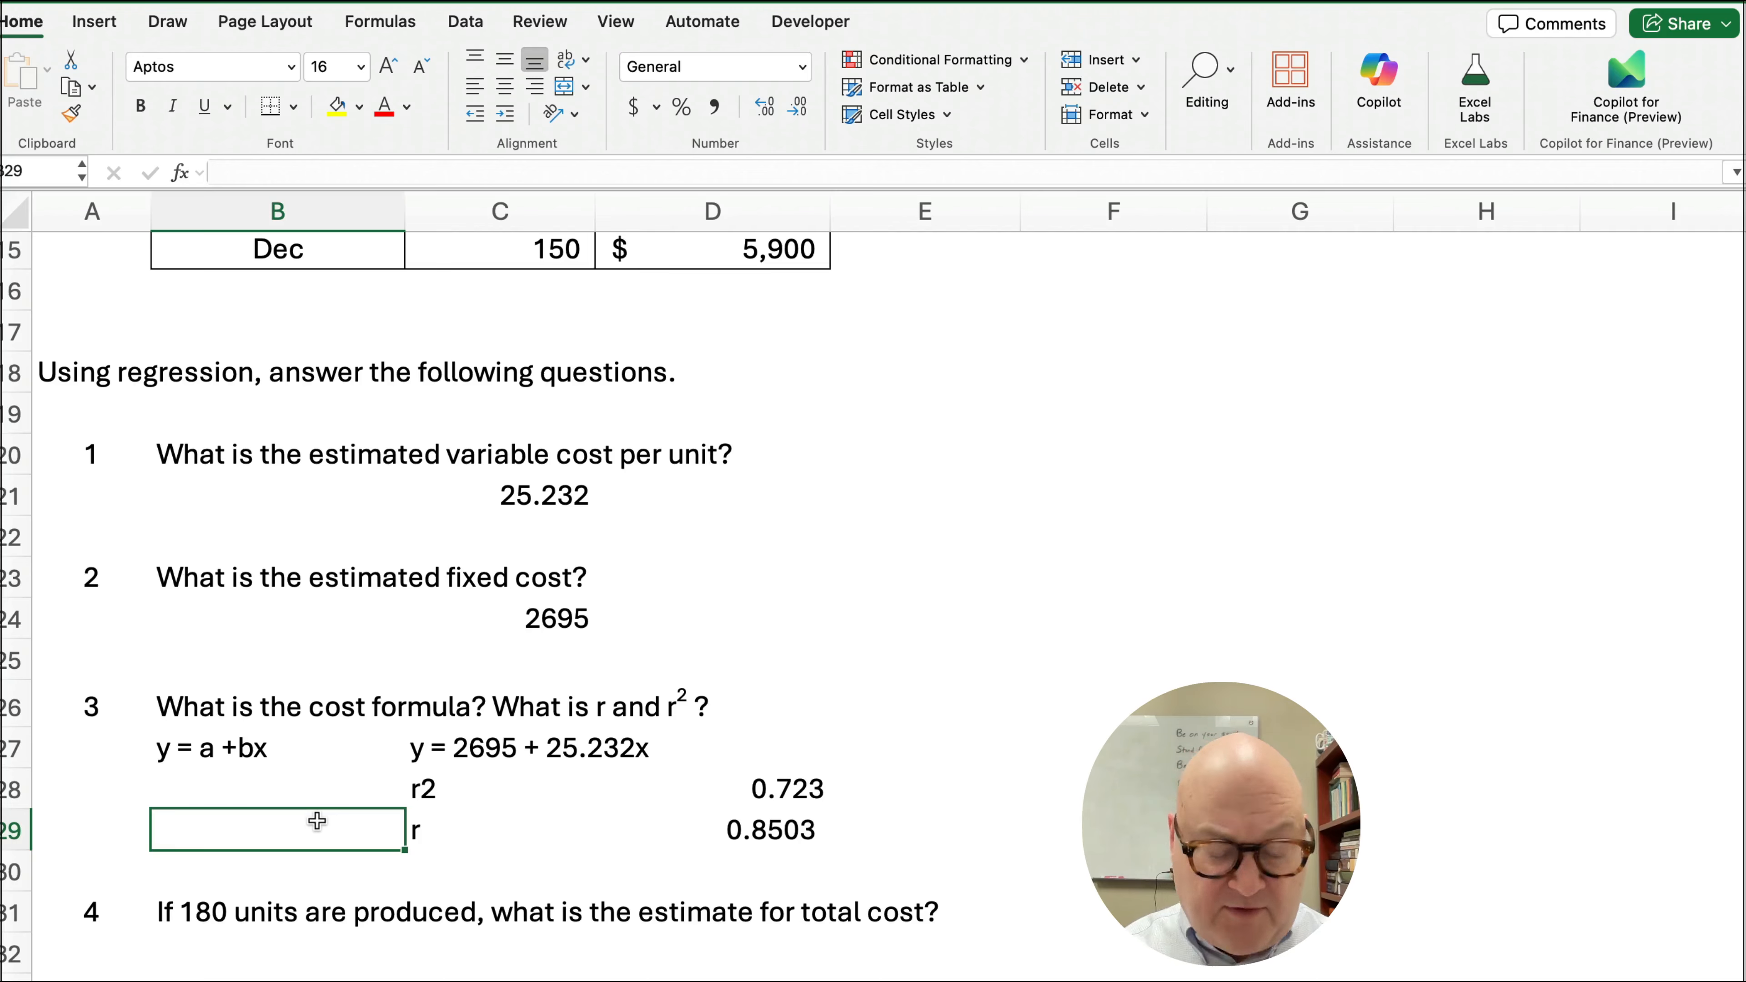
pyautogui.write('correlation')
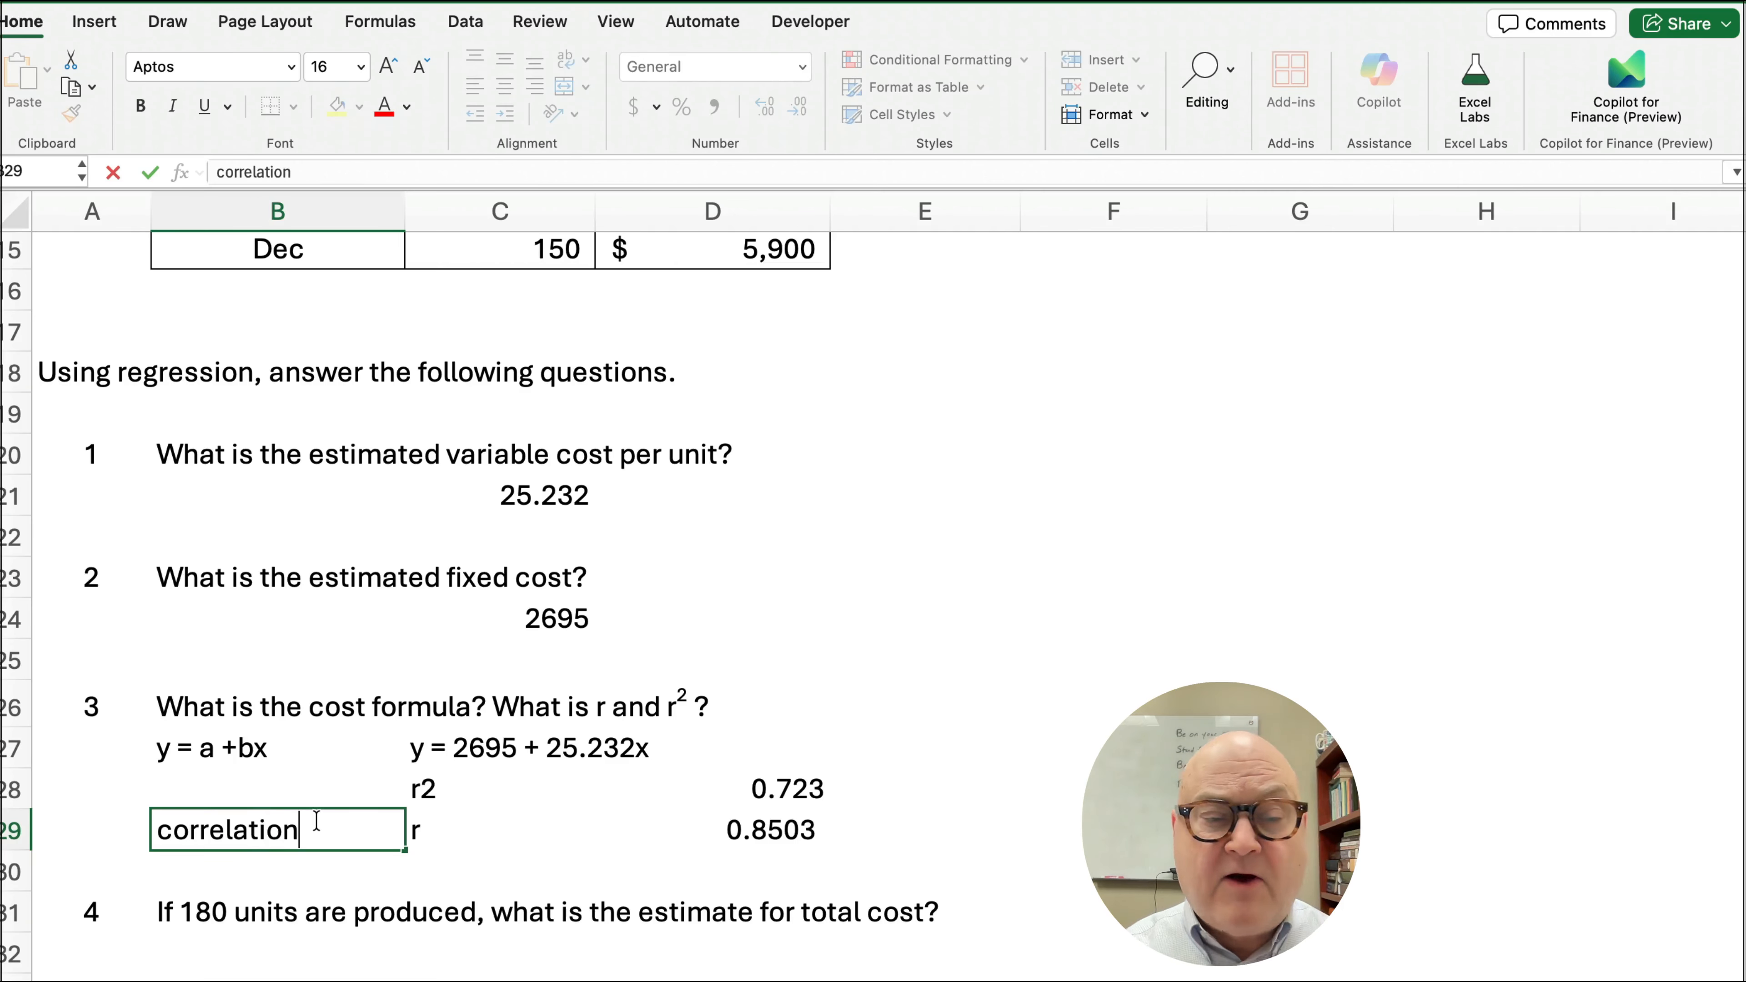
pyautogui.press('Up')
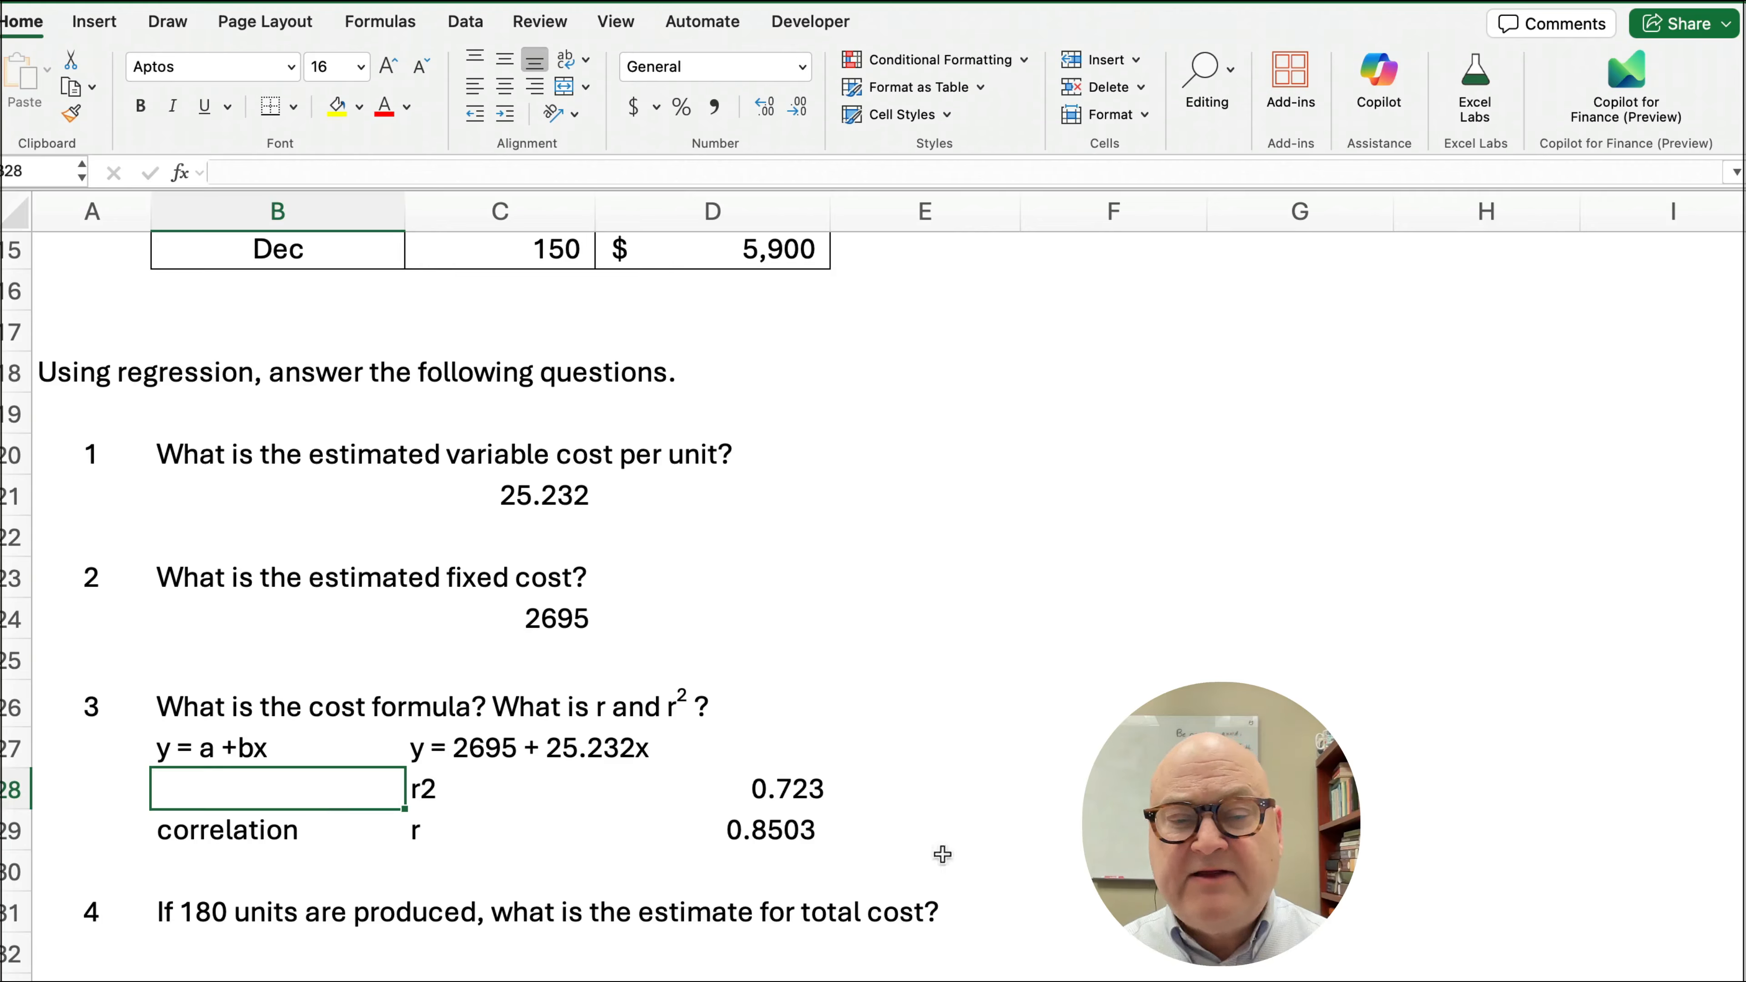
# - Check the r value by squaring it in E29 with =D29^2 at three decimals, and clear that cell
pyautogui.click(789, 829)
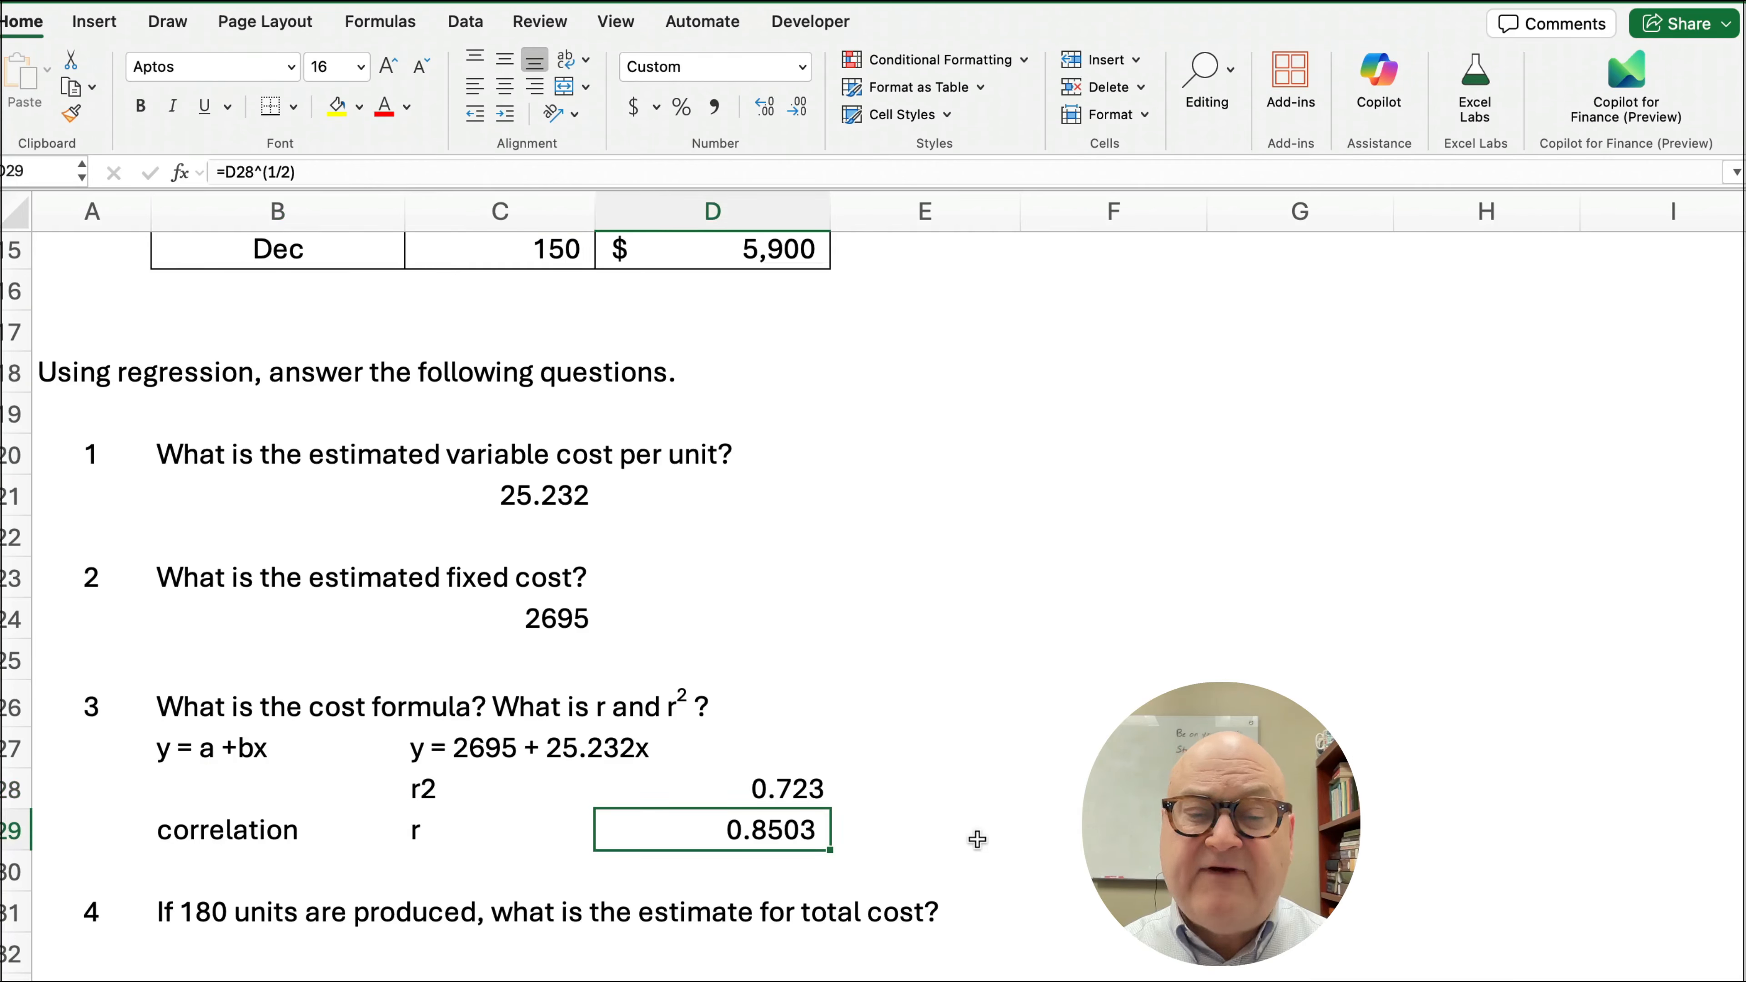
pyautogui.click(945, 825)
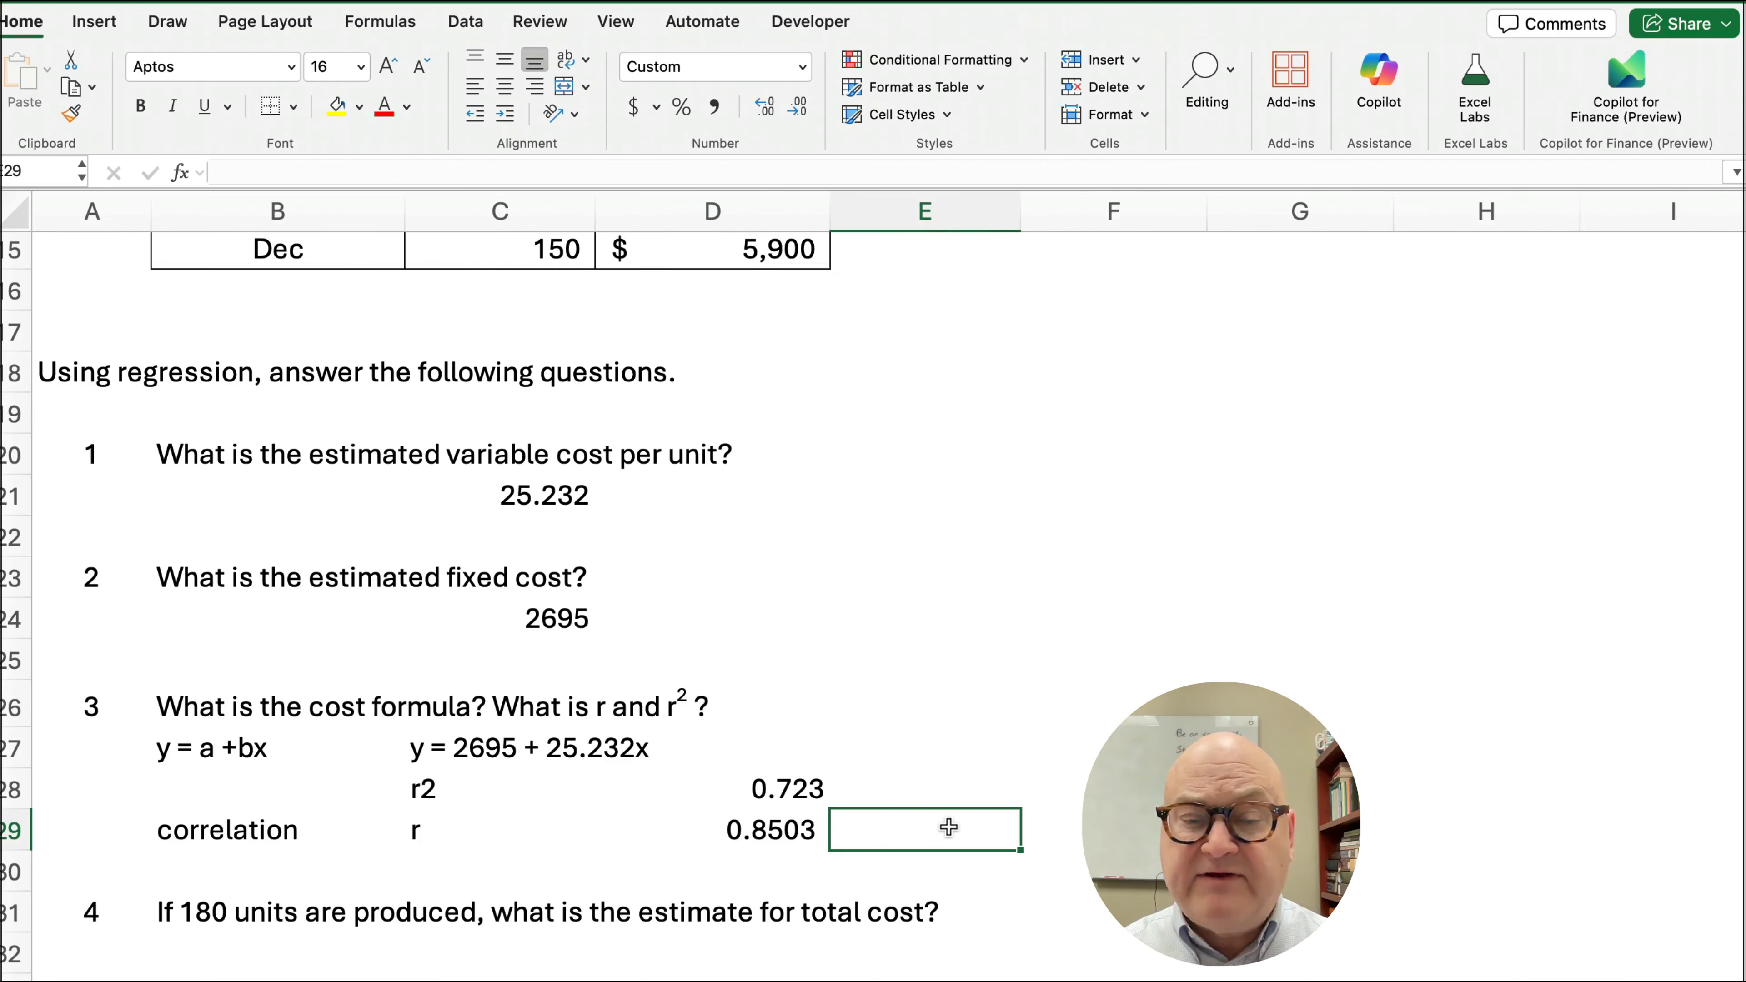
pyautogui.write('=')
pyautogui.press('Left')
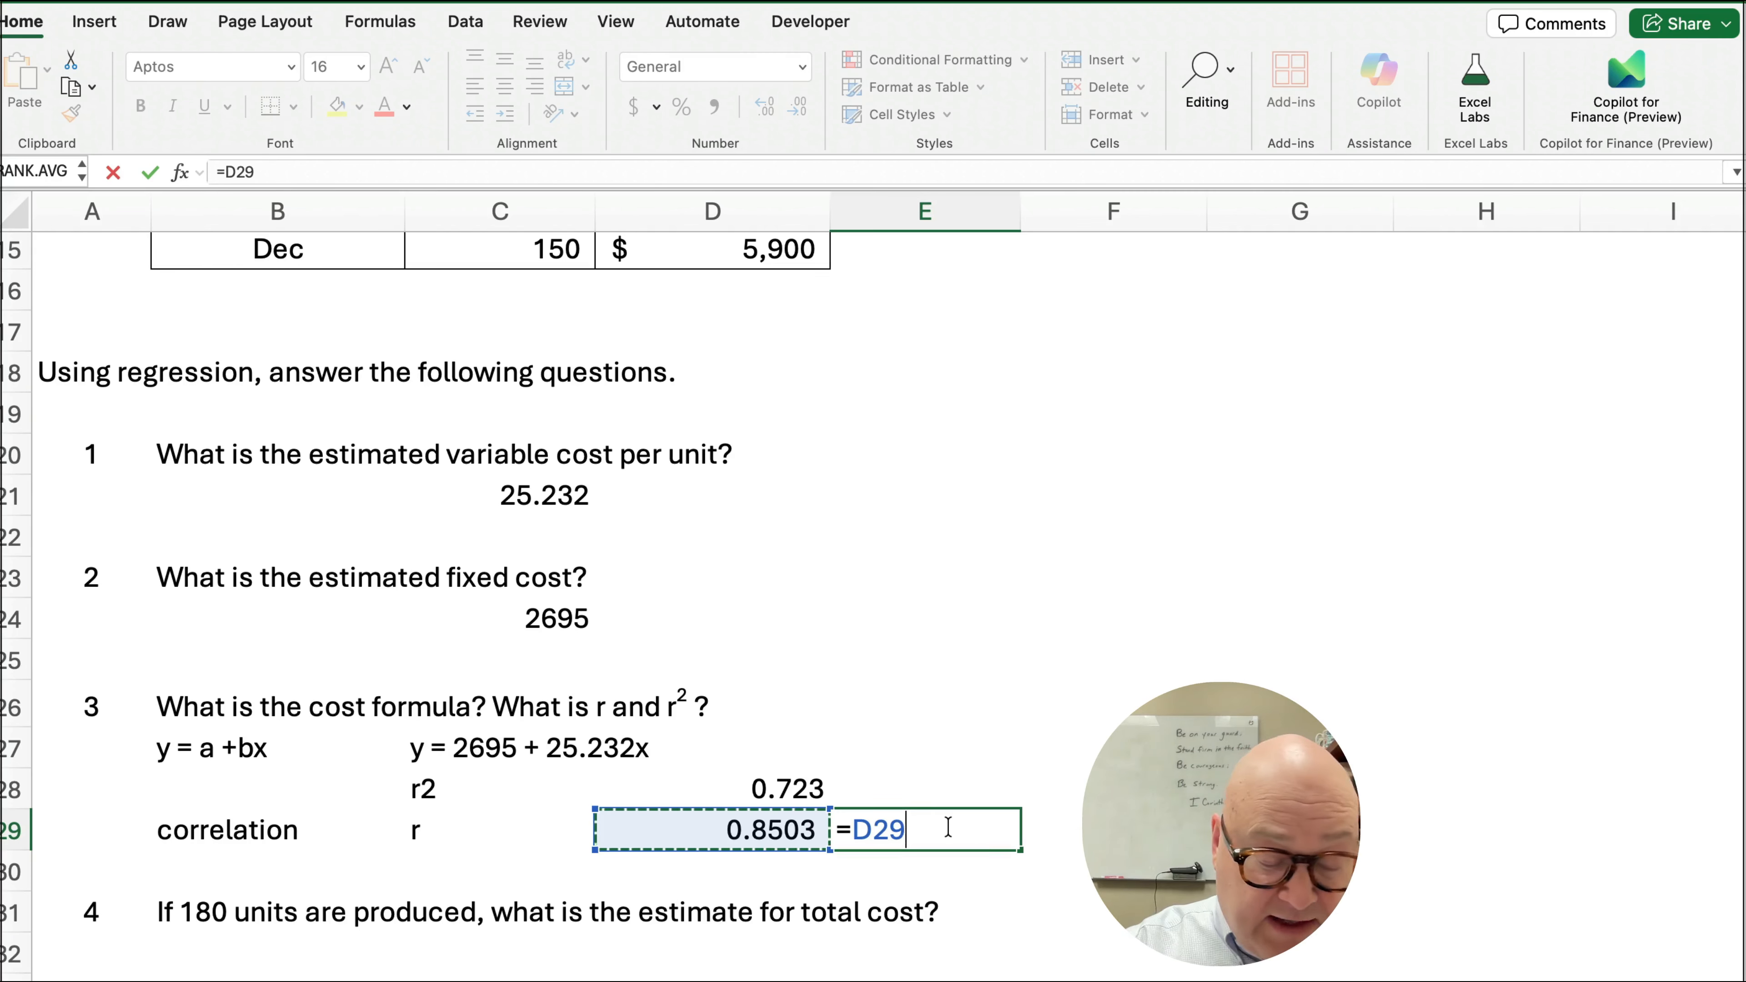
pyautogui.write('^2')
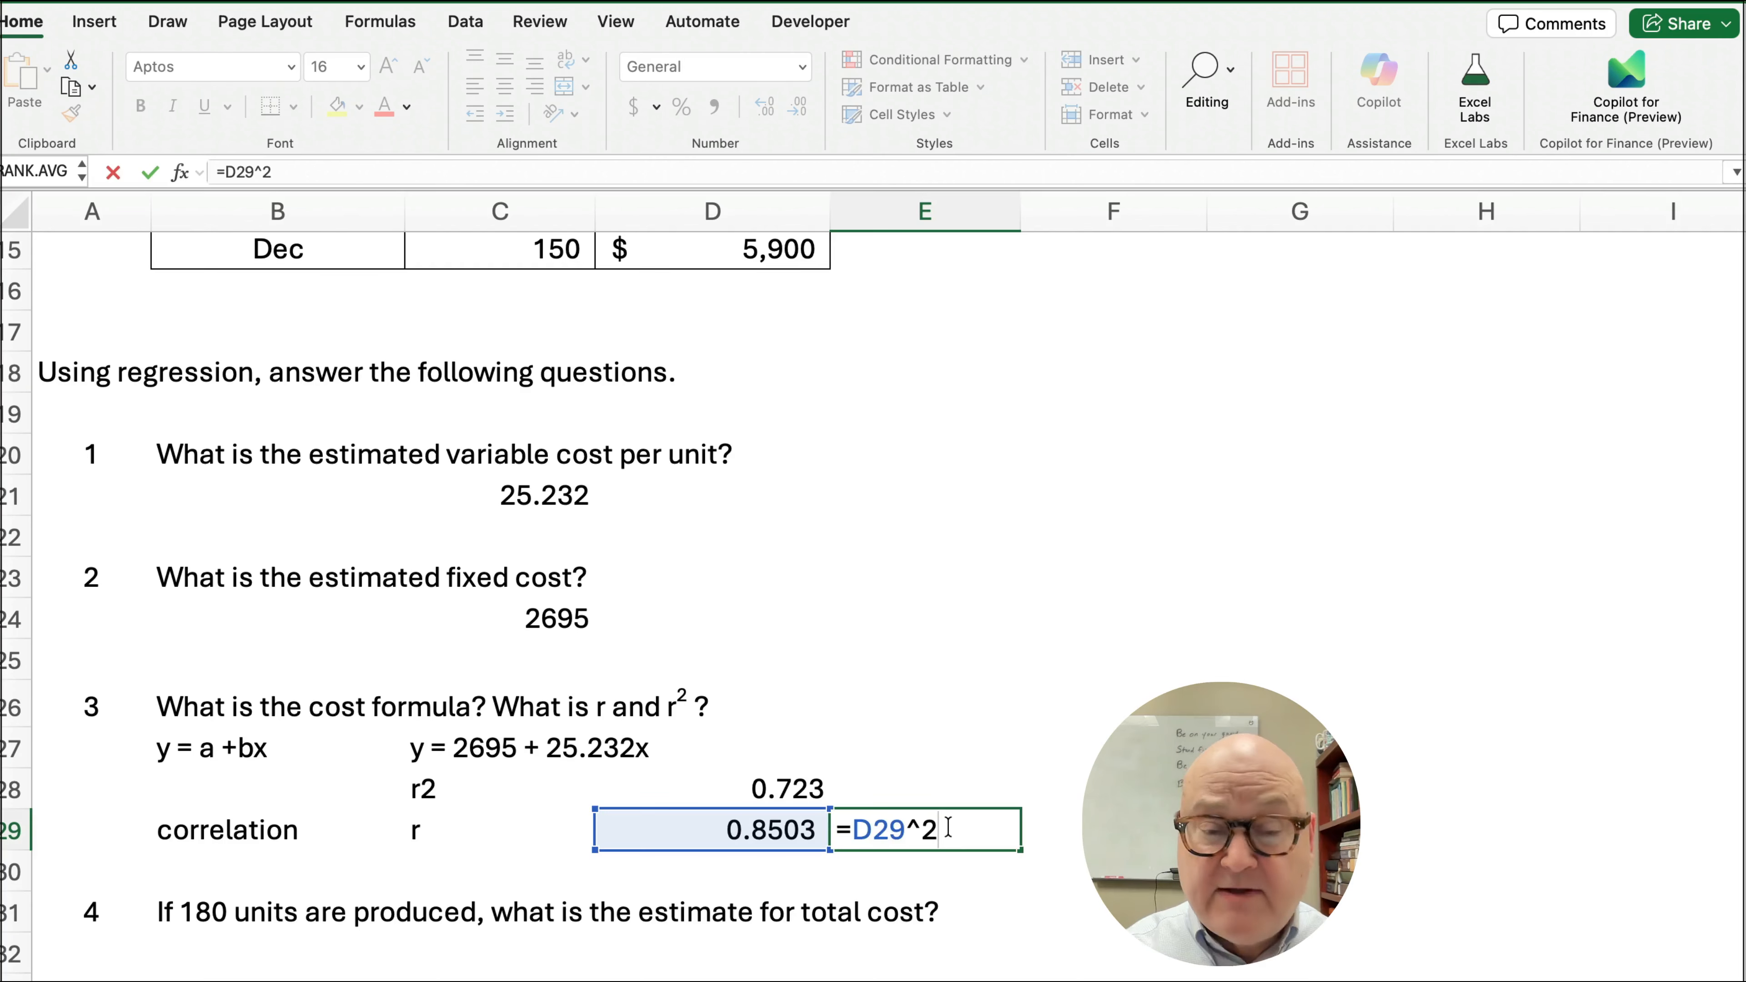
pyautogui.press('Return')
pyautogui.click(952, 832)
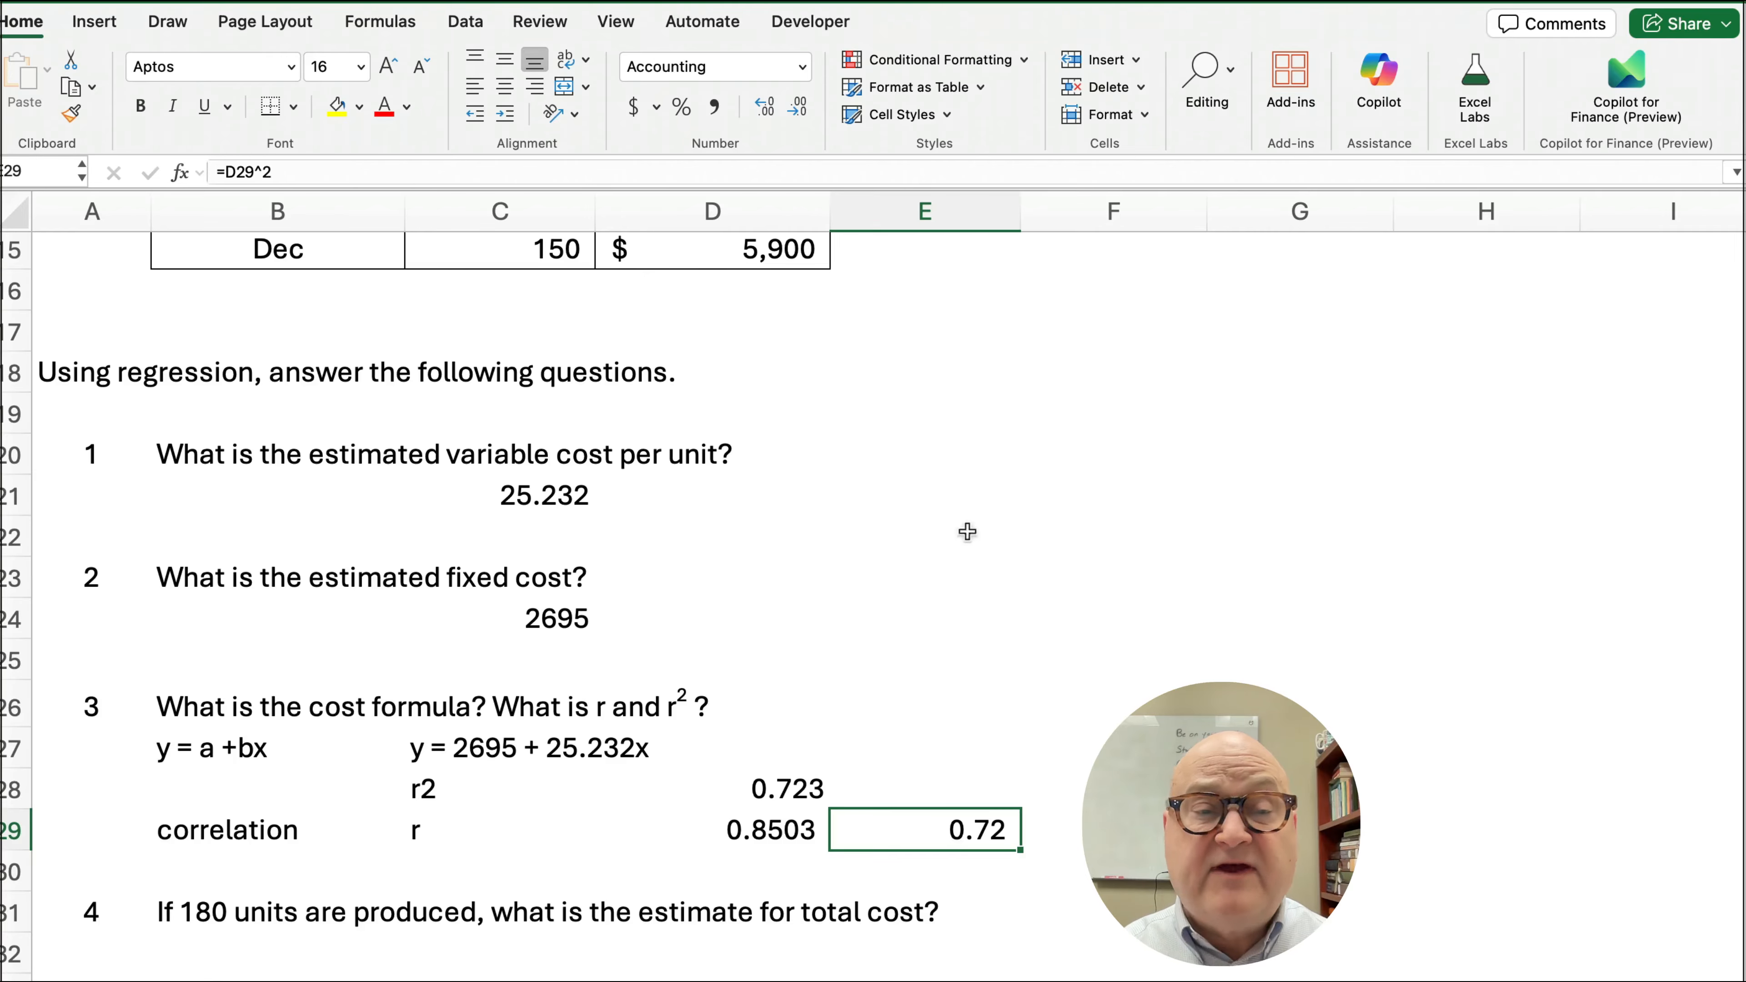
pyautogui.click(757, 109)
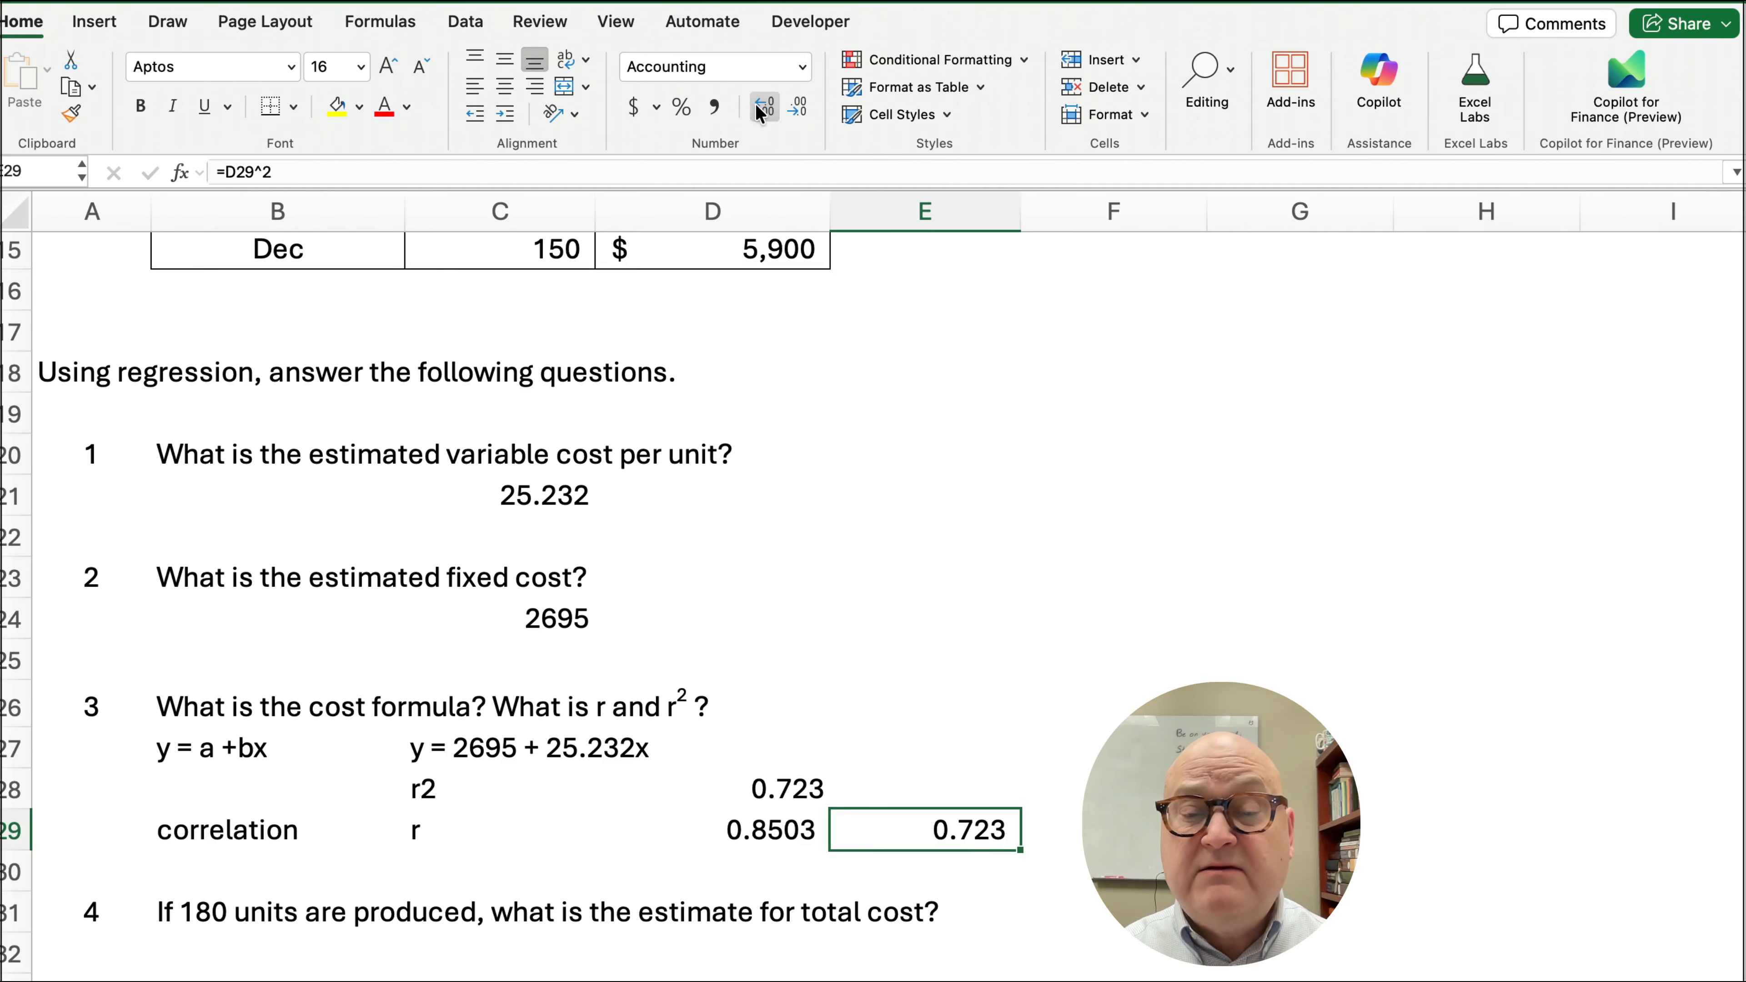
pyautogui.press('Delete')
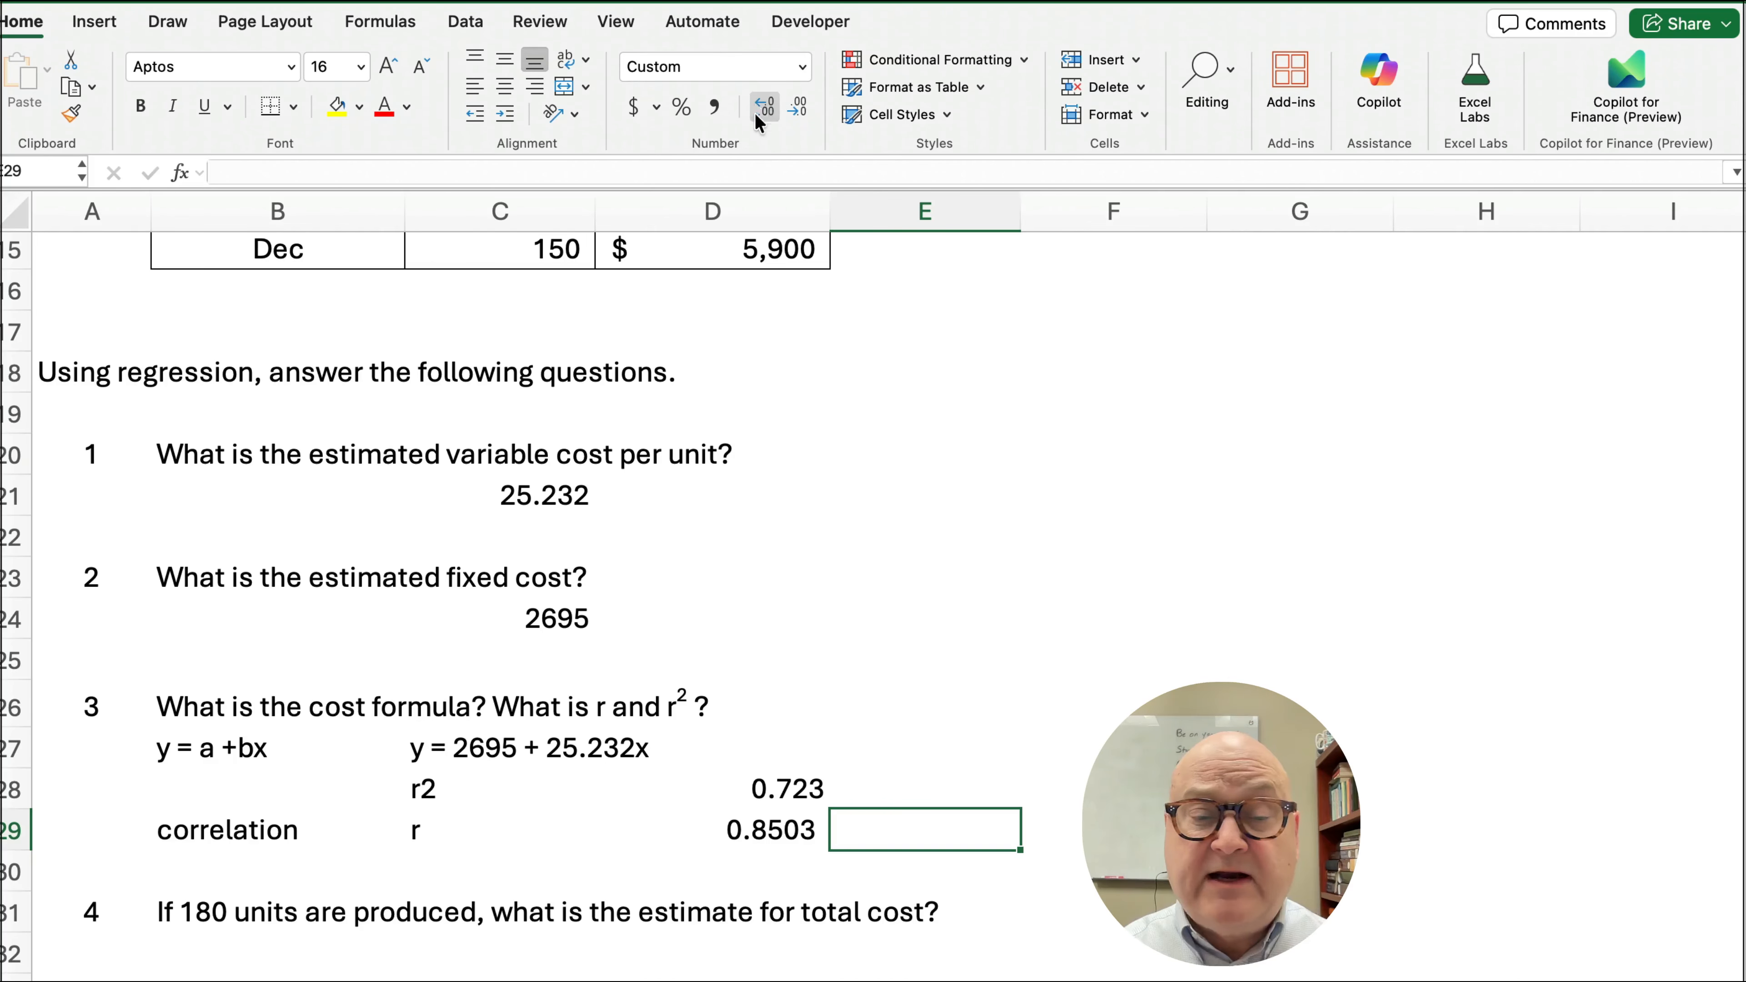
# - Review the r2 value in D28 alongside the monthly costs in D7:D15 and the chart's trendline equation
pyautogui.click(791, 796)
pyautogui.scroll(10, 838, 728)
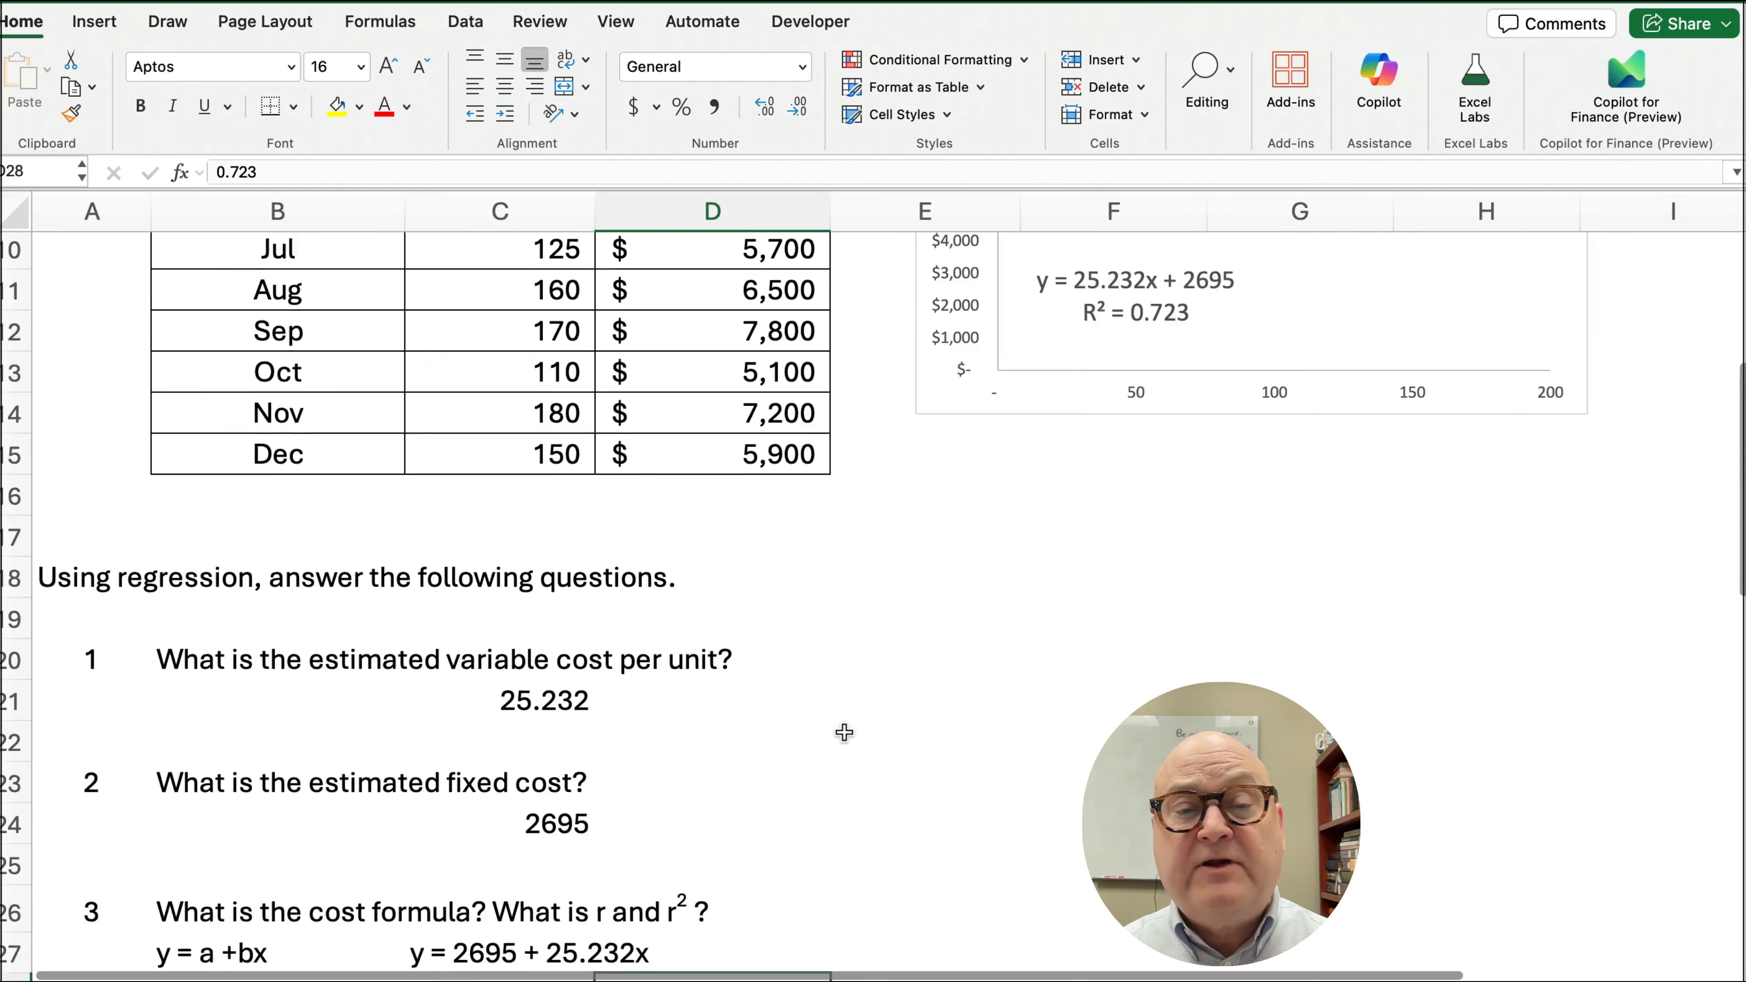
pyautogui.moveTo(717, 330); pyautogui.dragTo(746, 666)
pyautogui.scroll(-9, 754, 781)
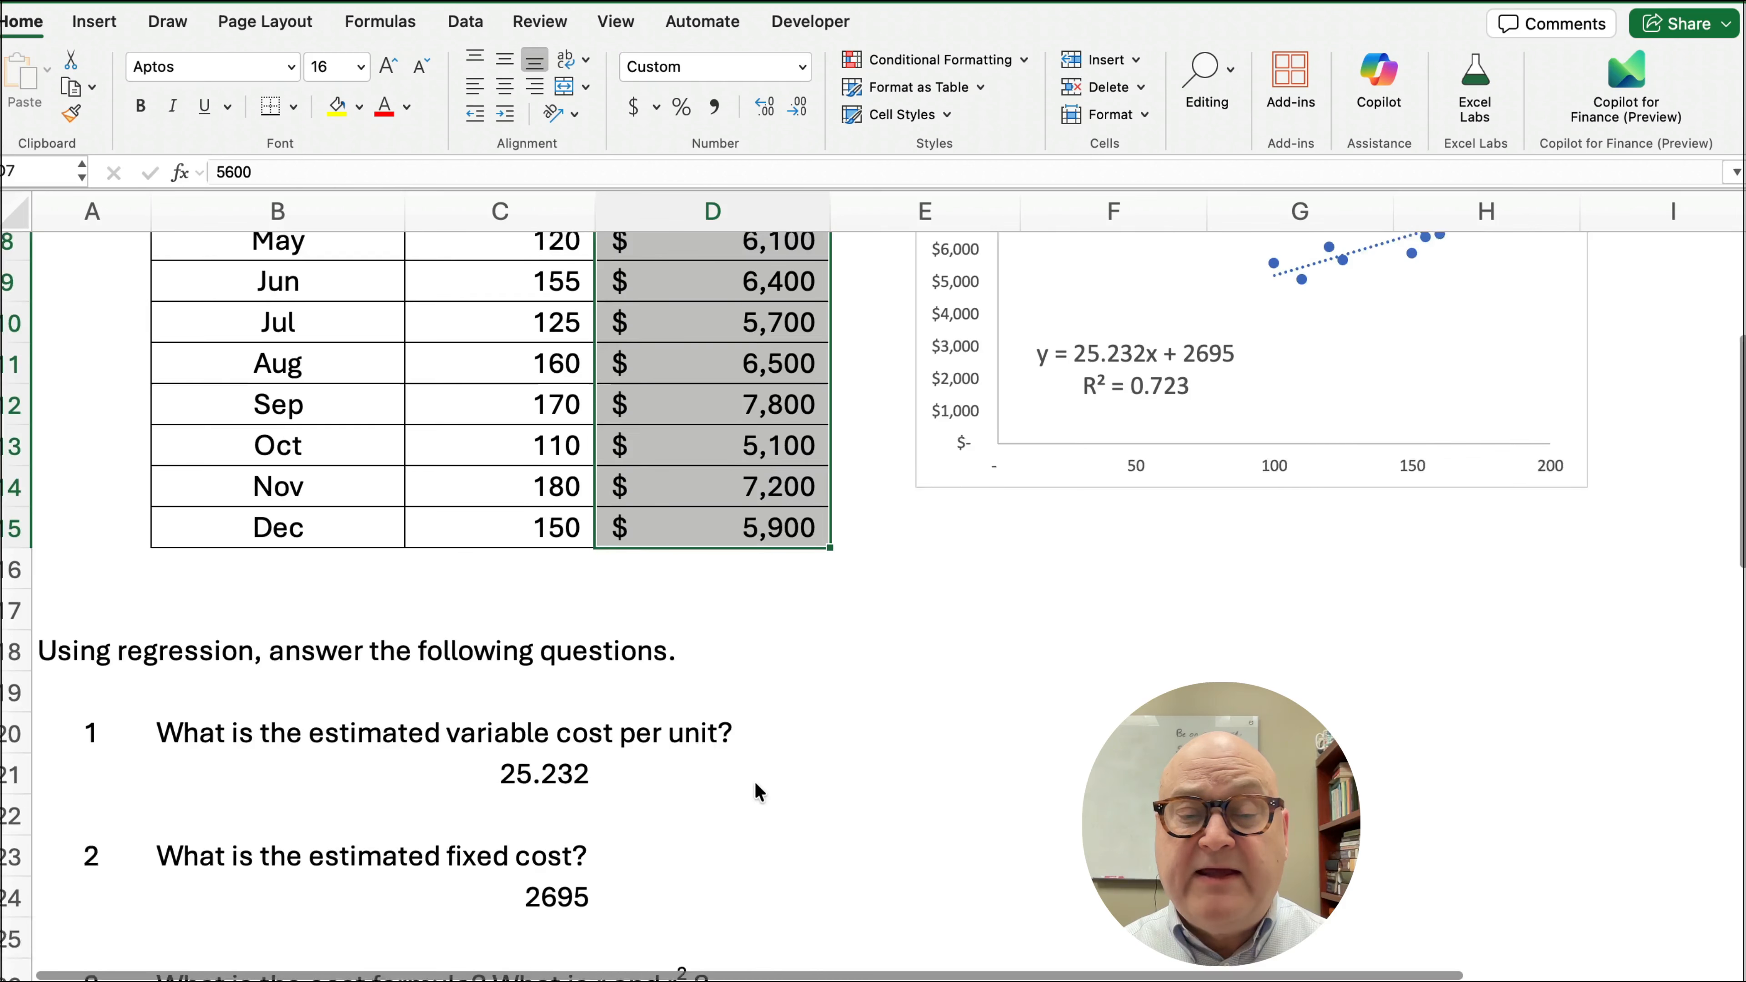
pyautogui.scroll(12, 799, 815)
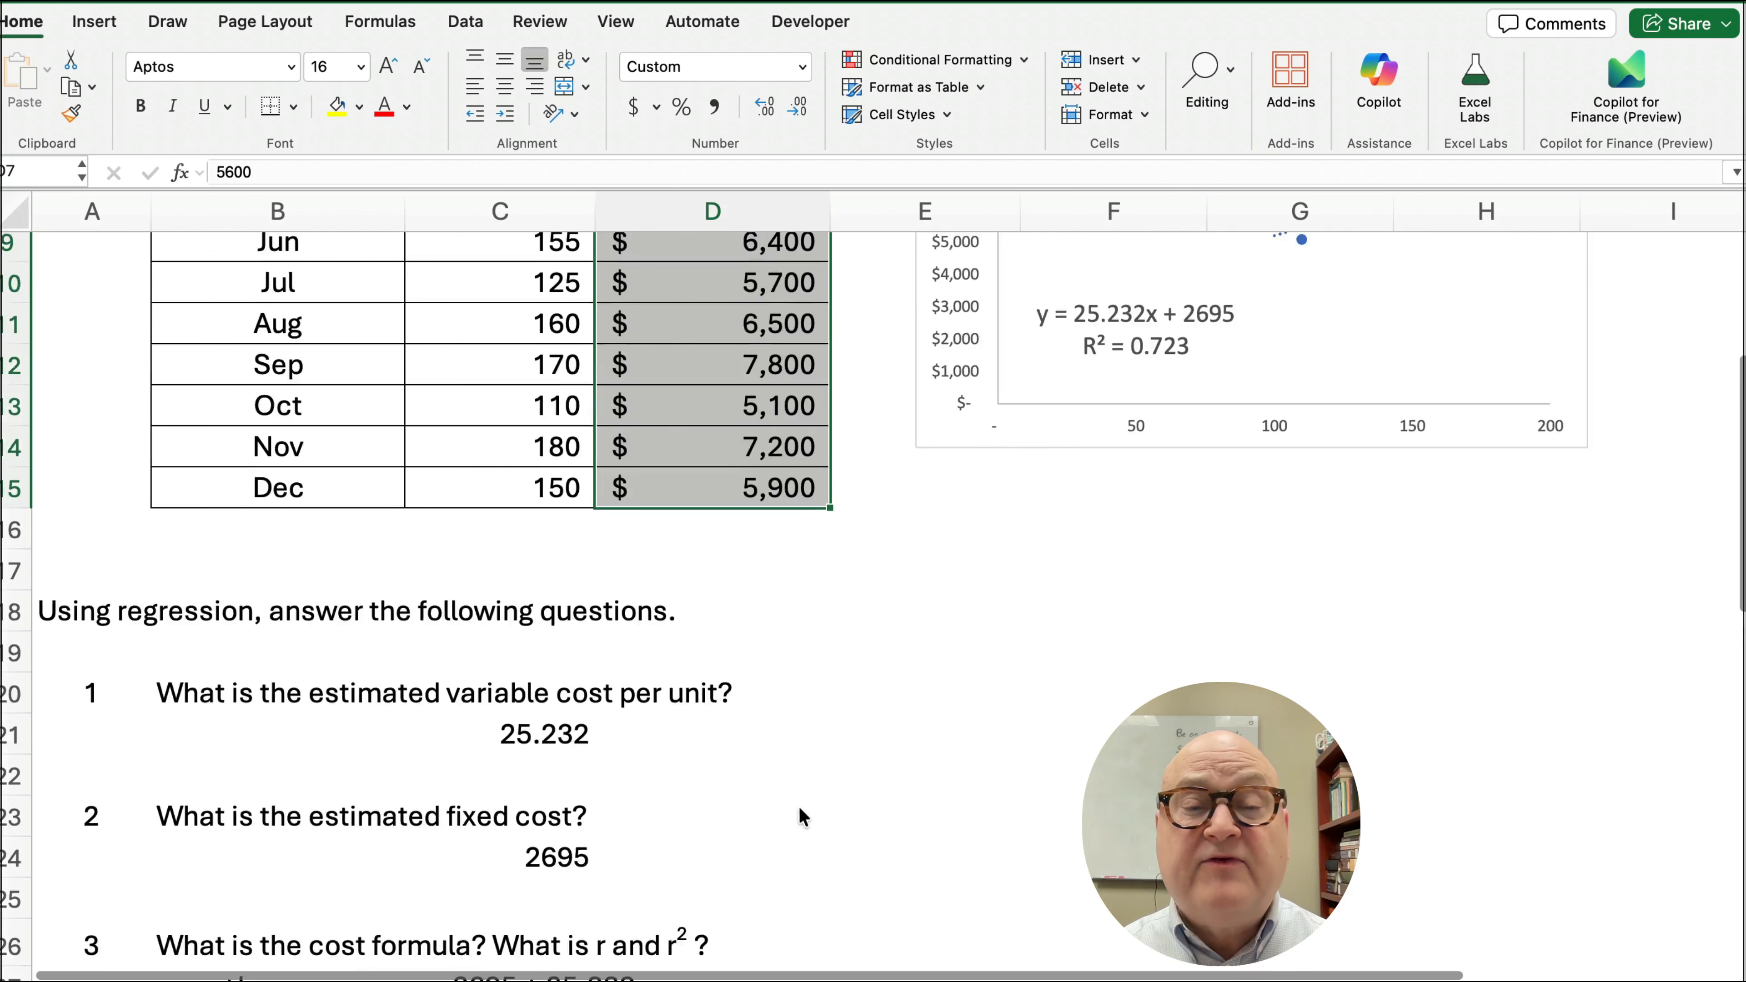
# - Calculate the estimated total cost for 180 units in C32 with the formula =180*25.232+2695
pyautogui.moveTo(512, 451); pyautogui.dragTo(512, 780)
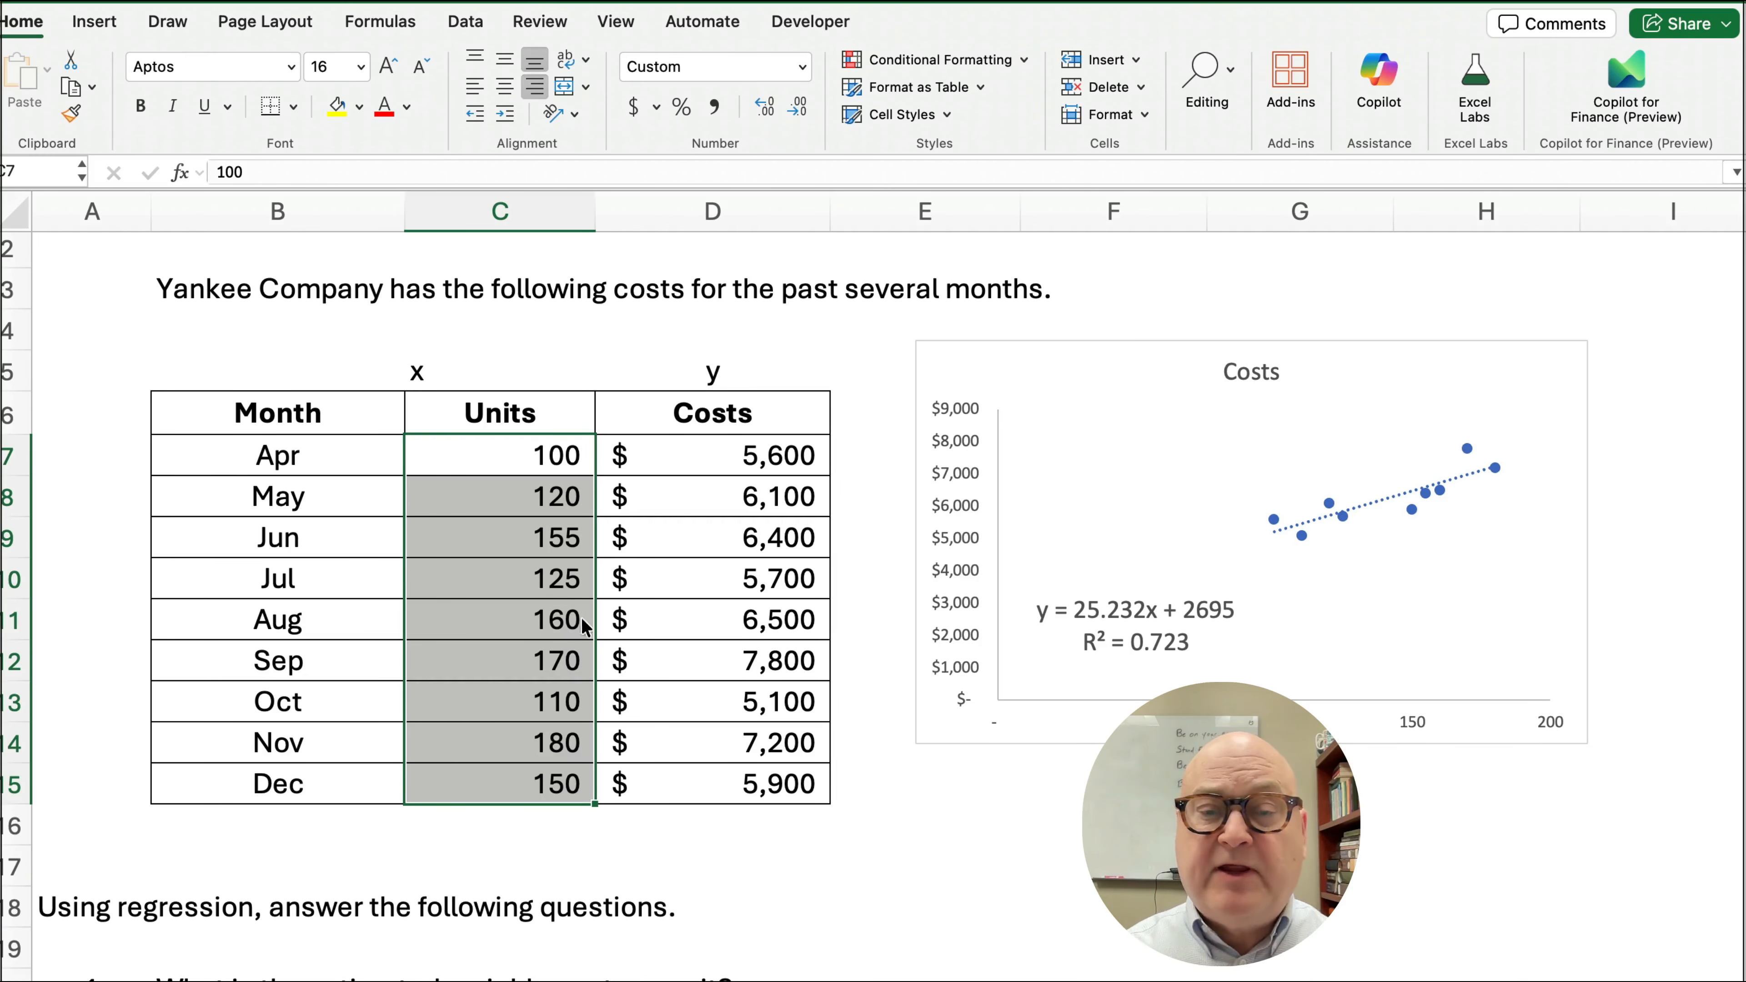
pyautogui.scroll(-10, 571, 634)
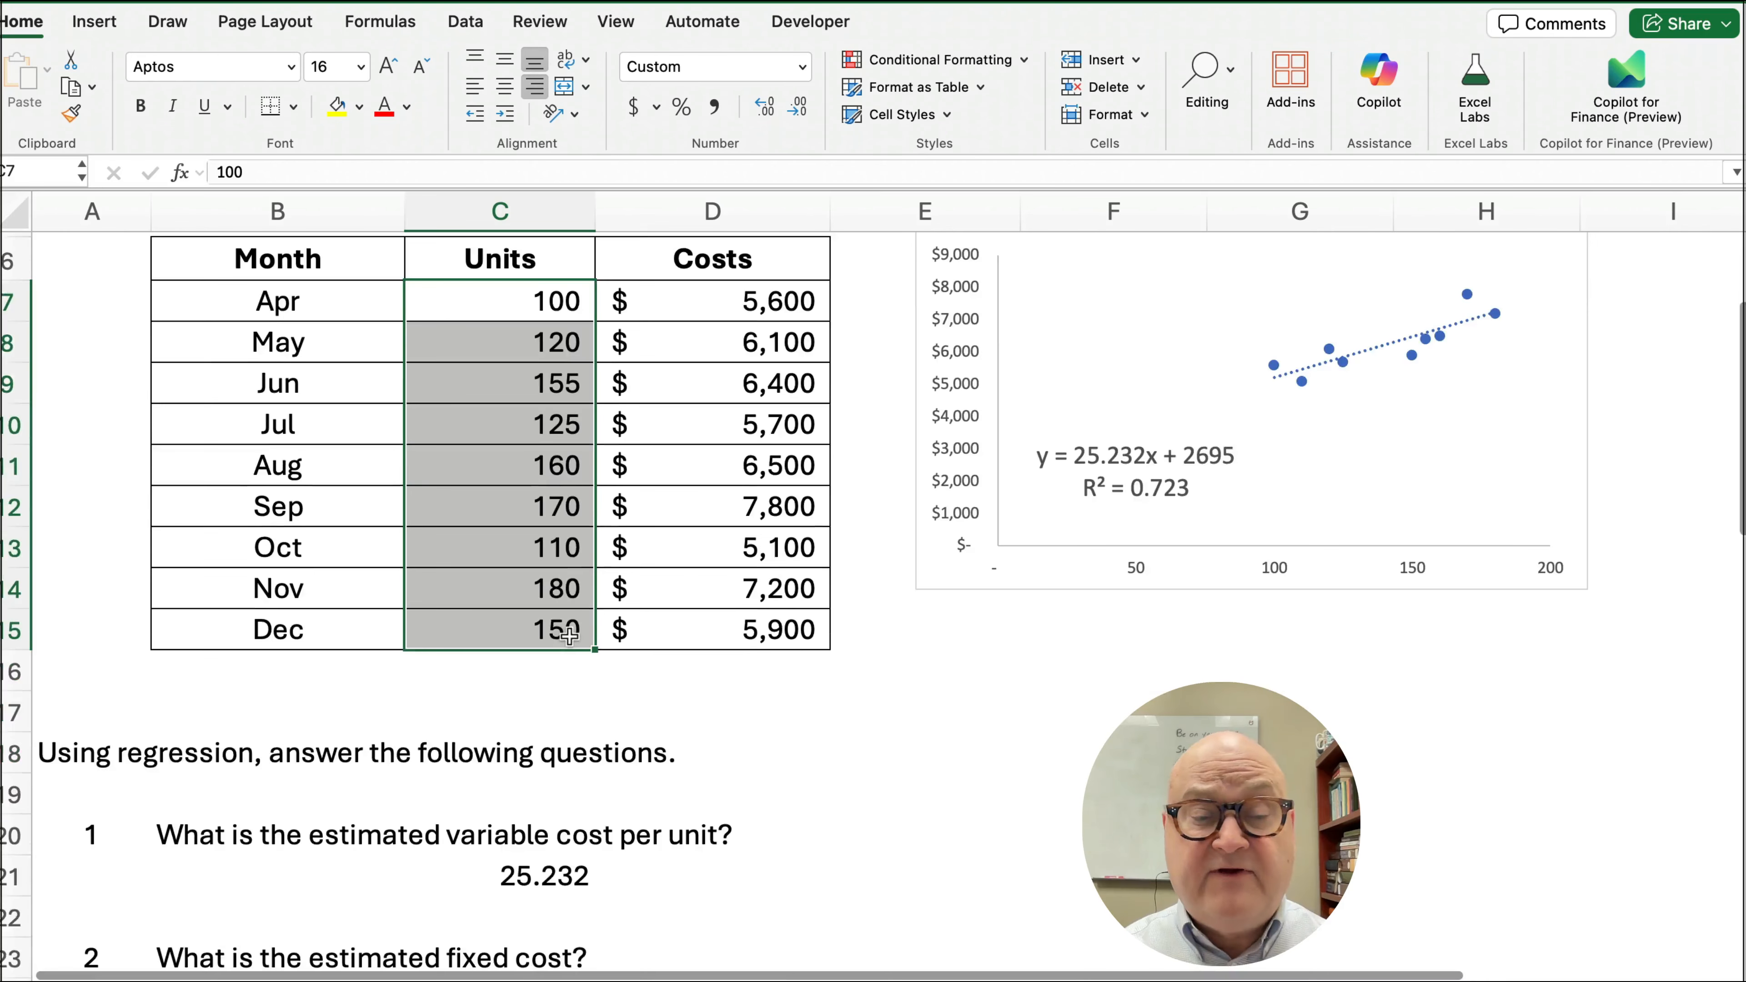
pyautogui.scroll(-3, 571, 635)
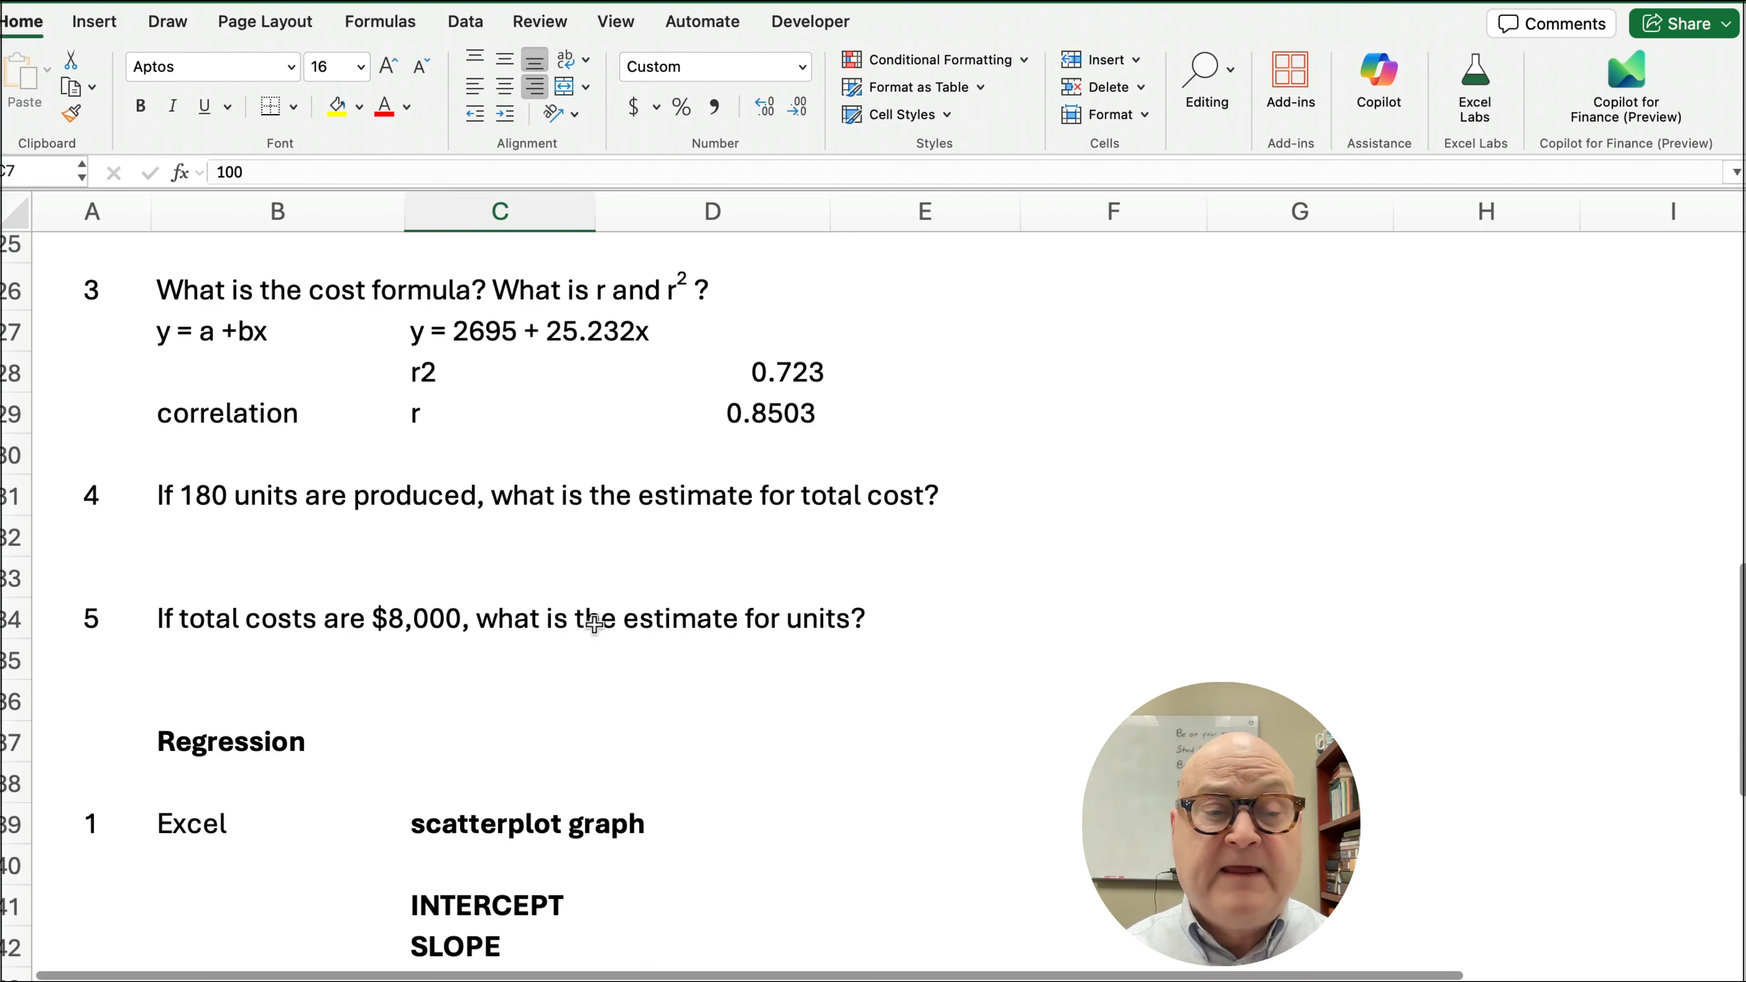
pyautogui.click(525, 545)
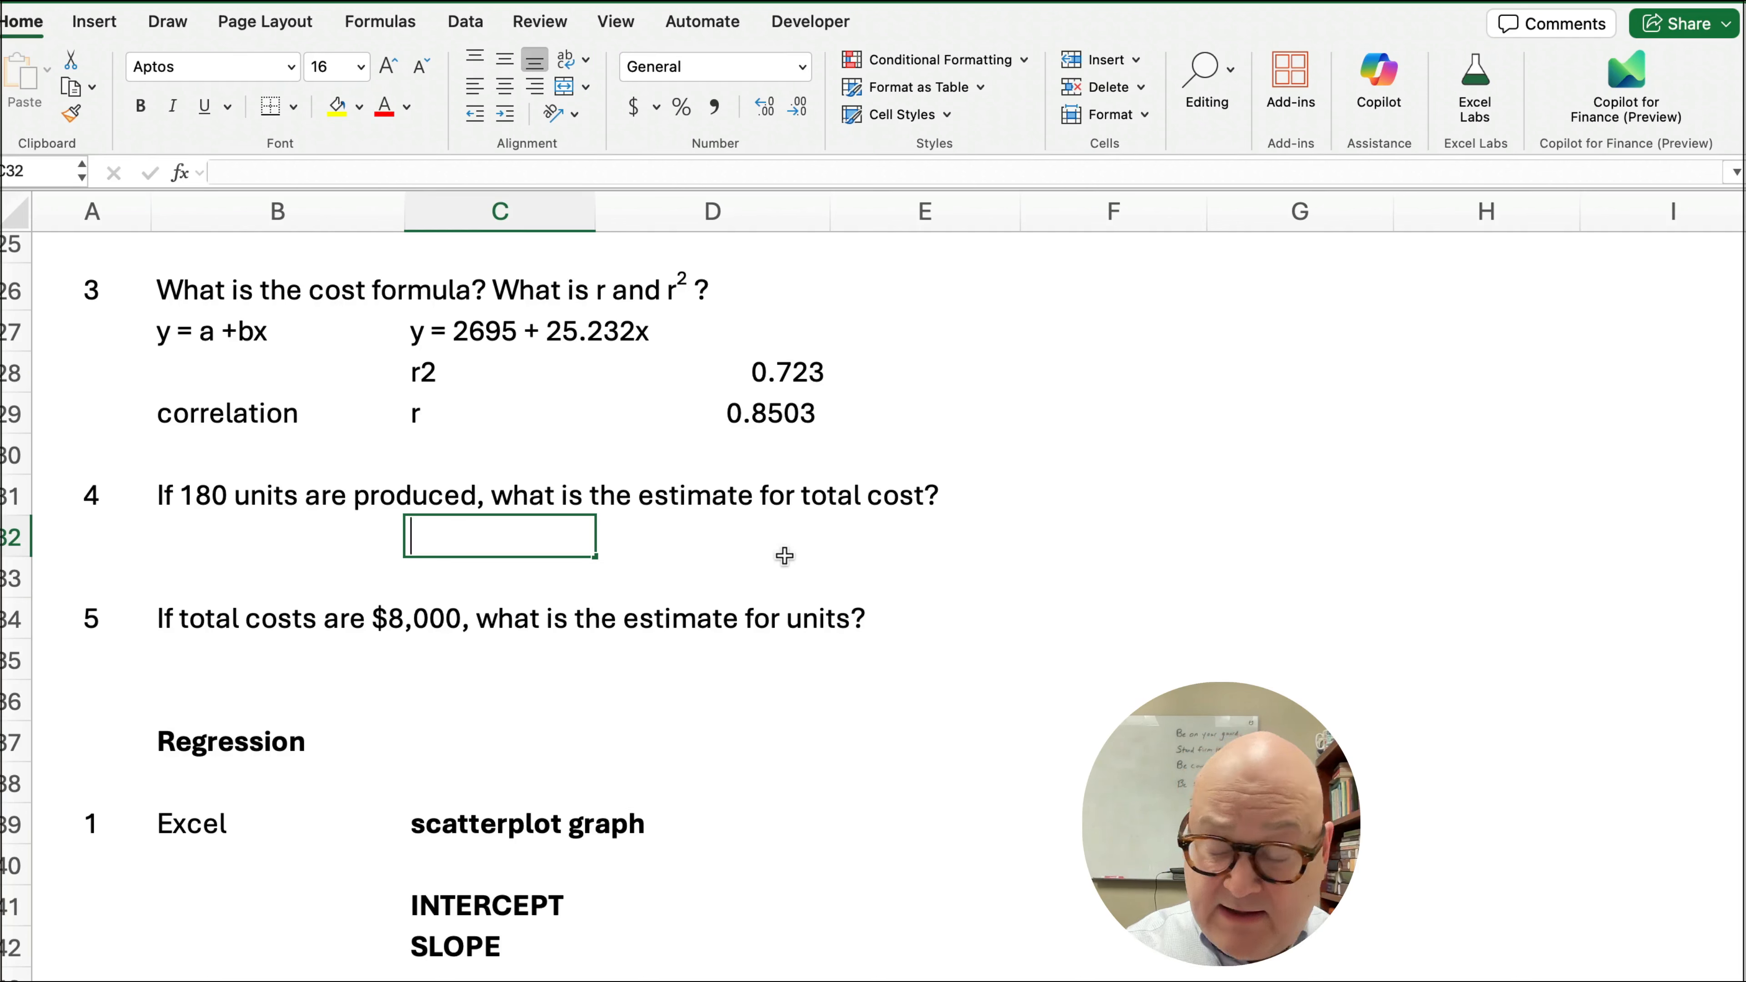
pyautogui.write('=180')
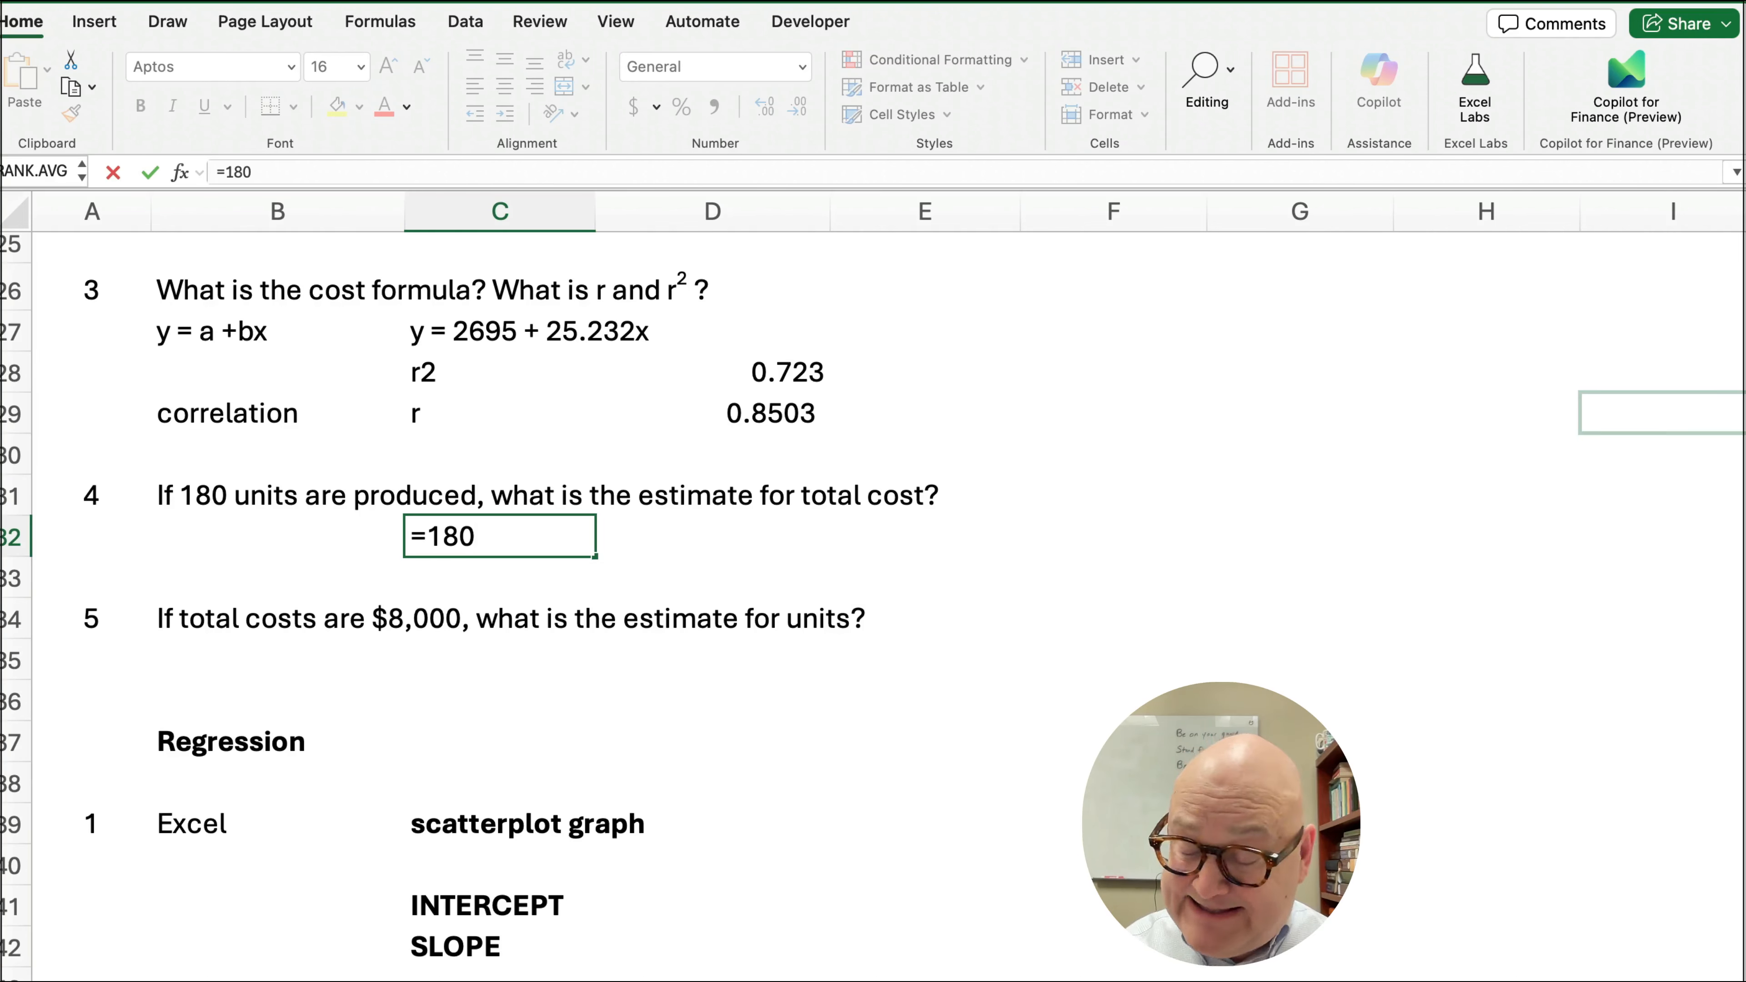
pyautogui.write('*25')
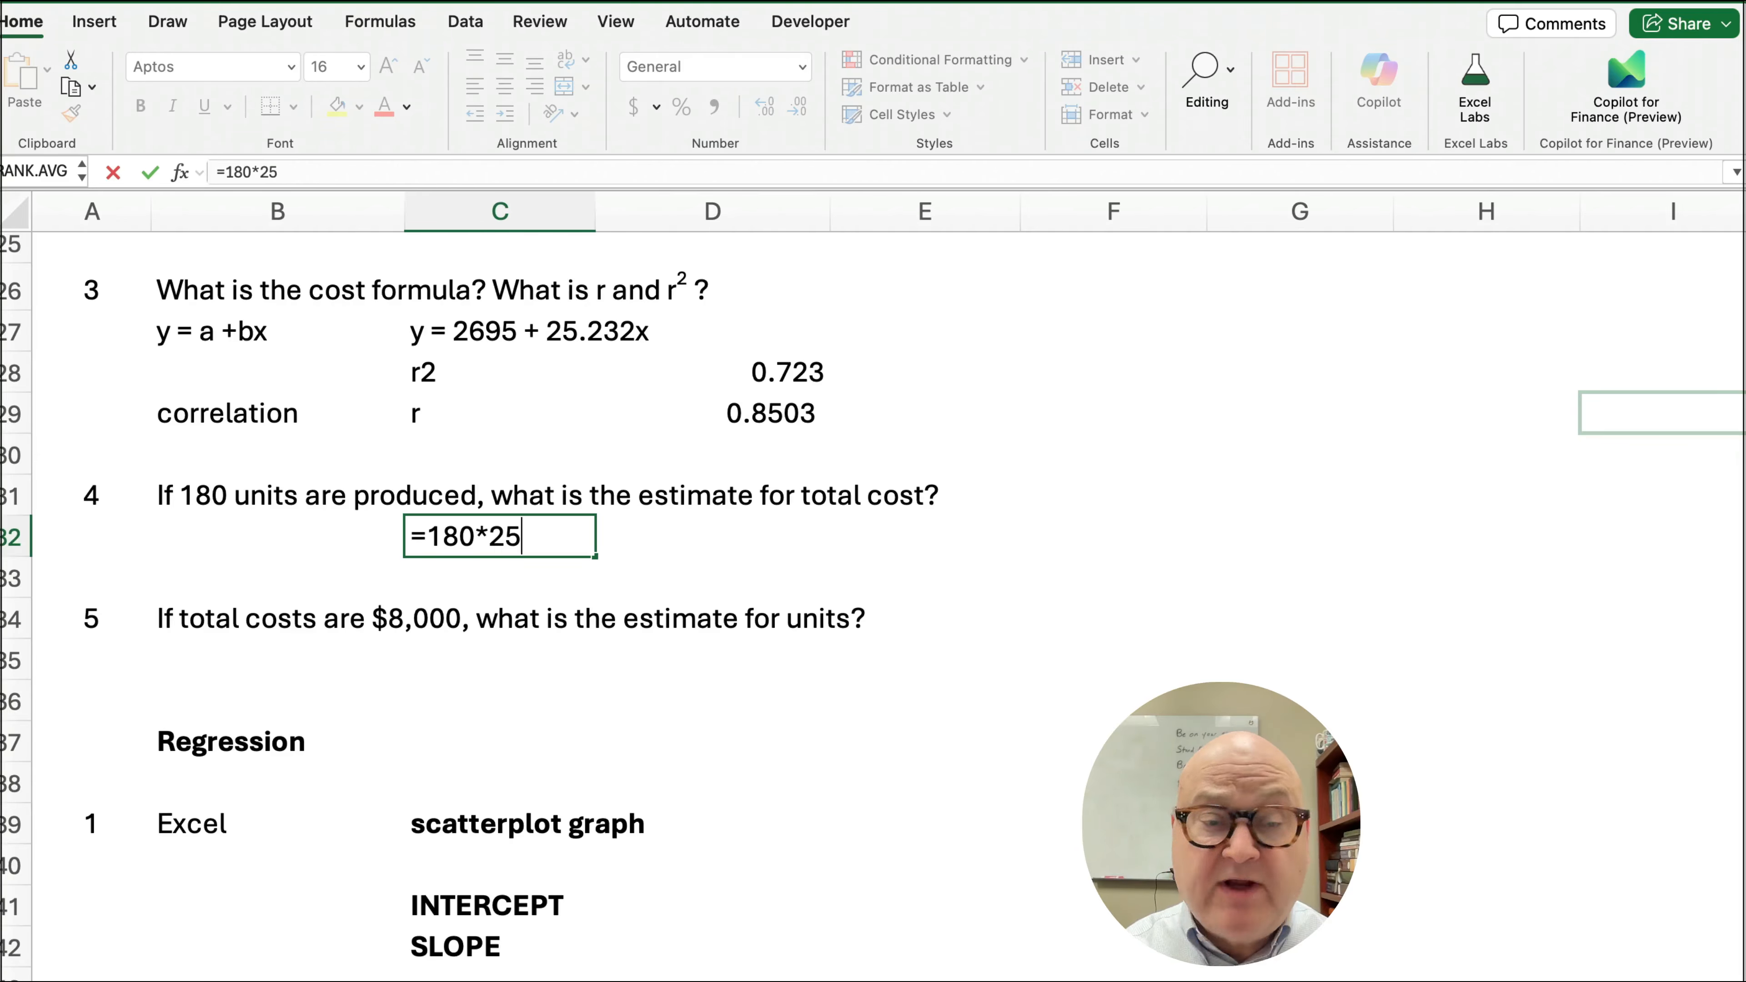
pyautogui.write('.232')
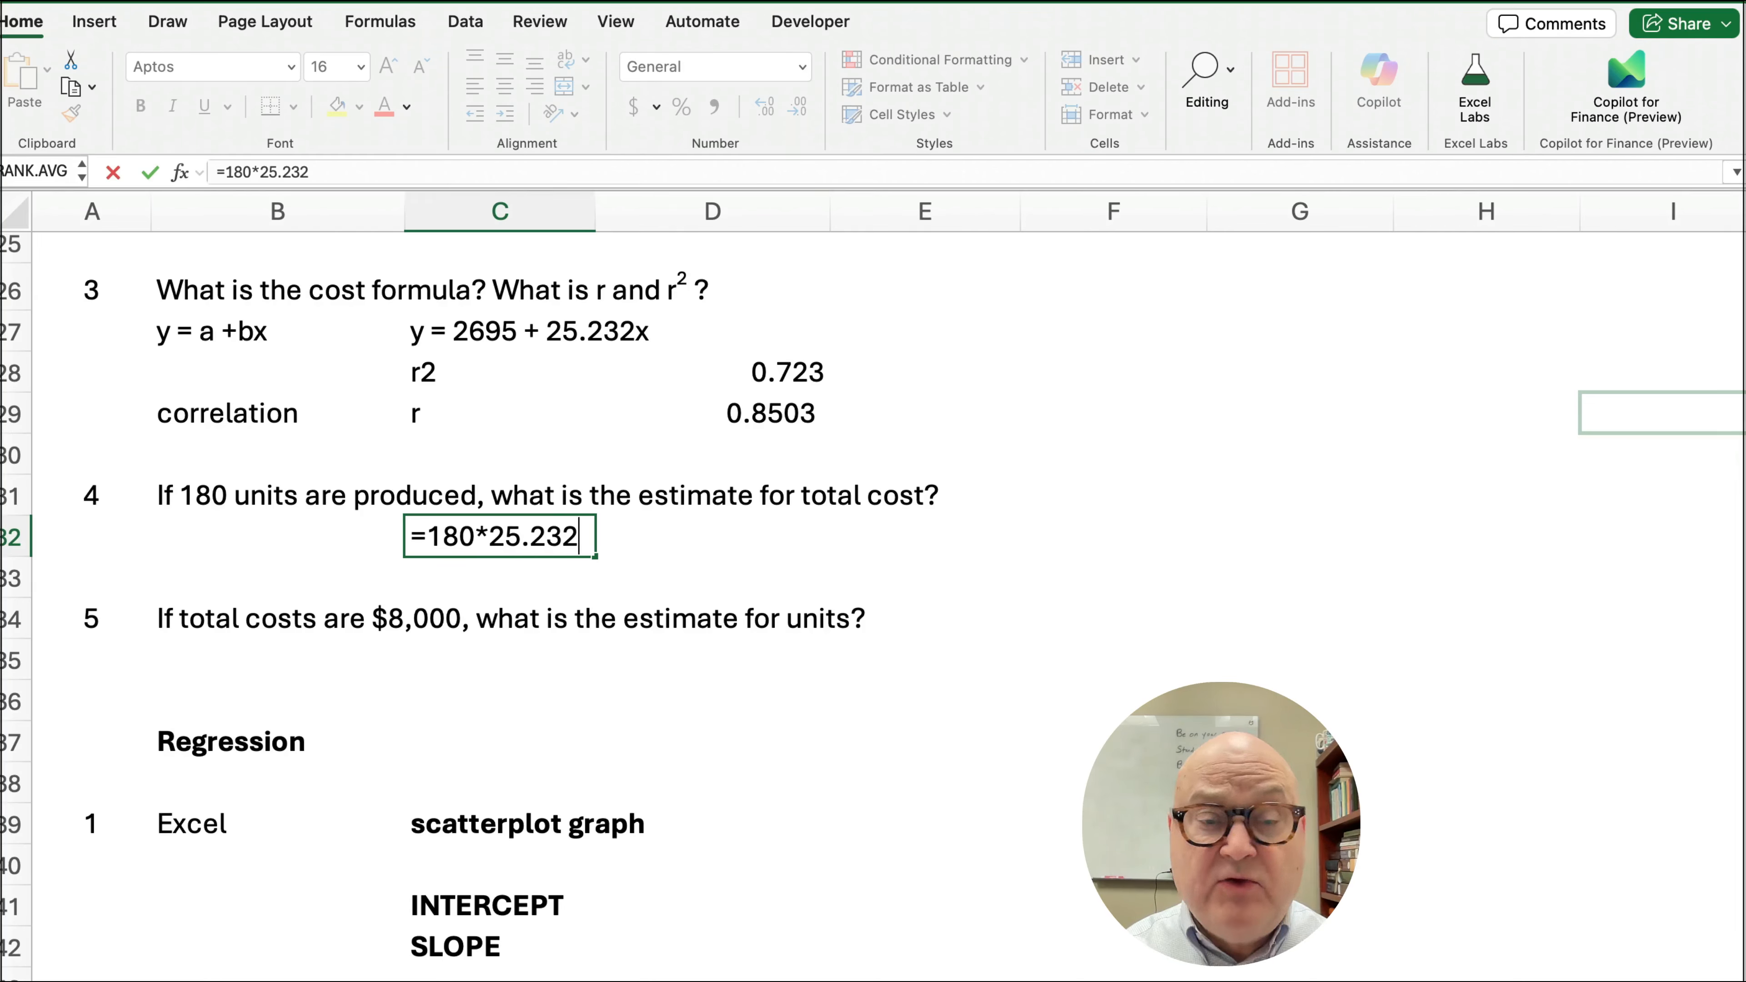
pyautogui.write('+')
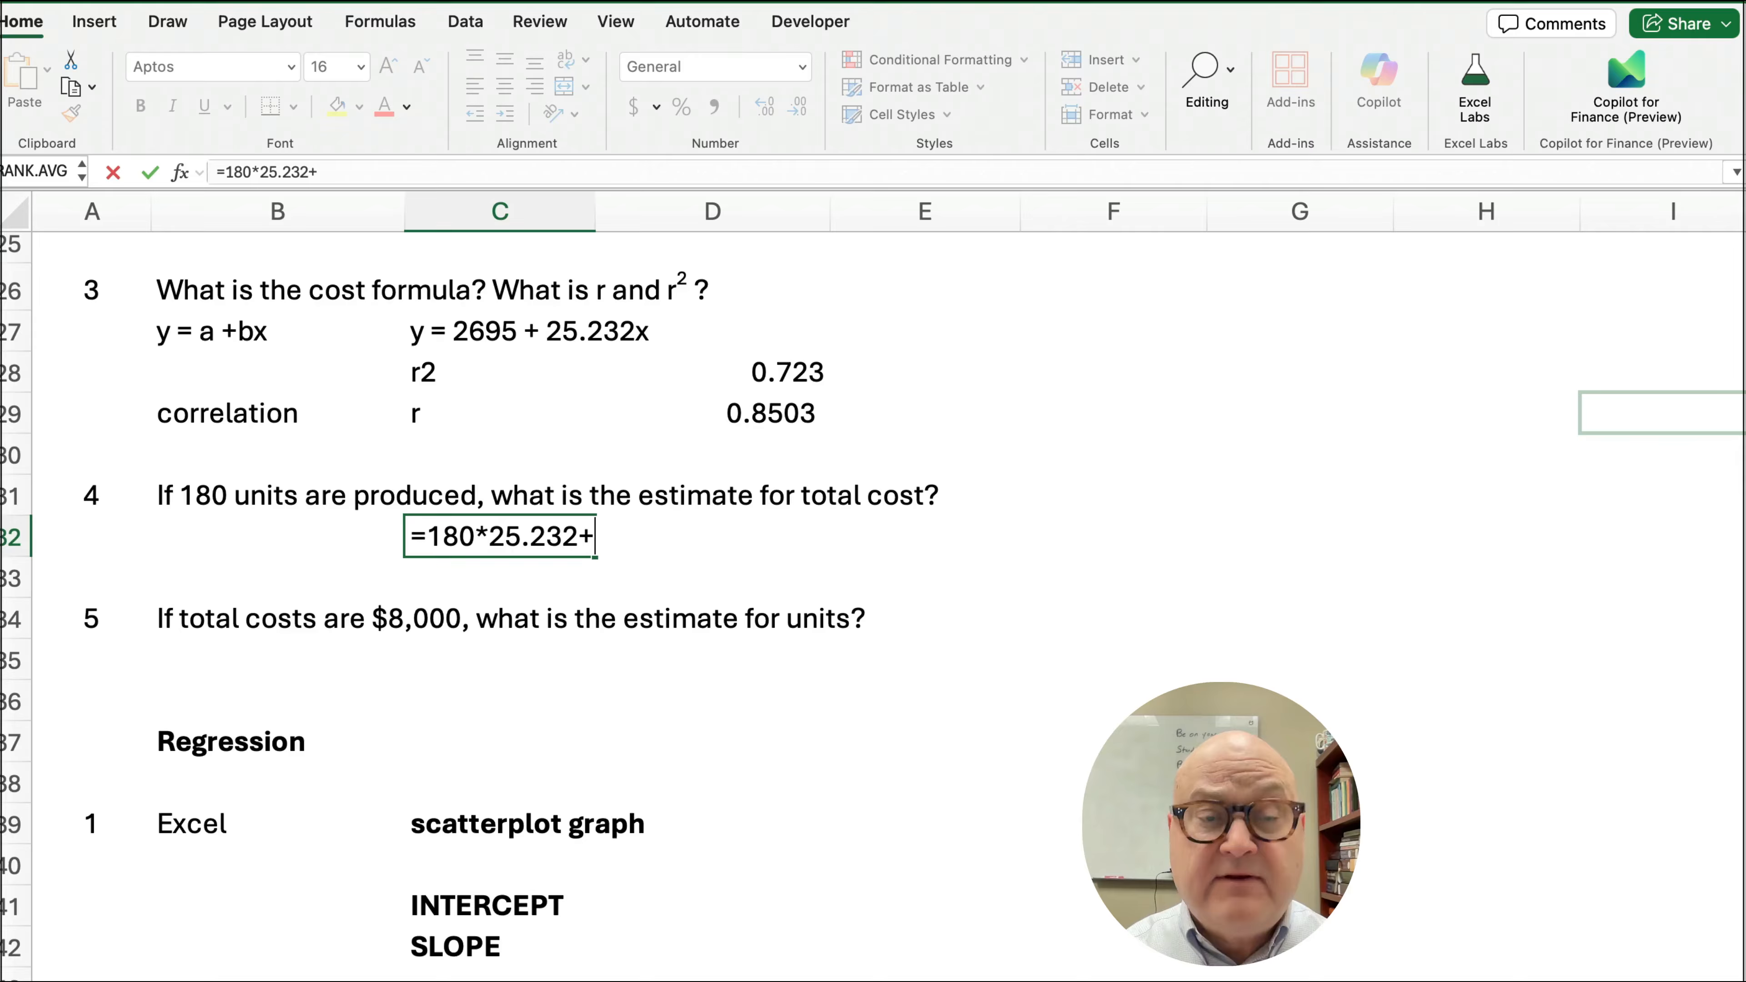
pyautogui.write('2695')
pyautogui.press('Return')
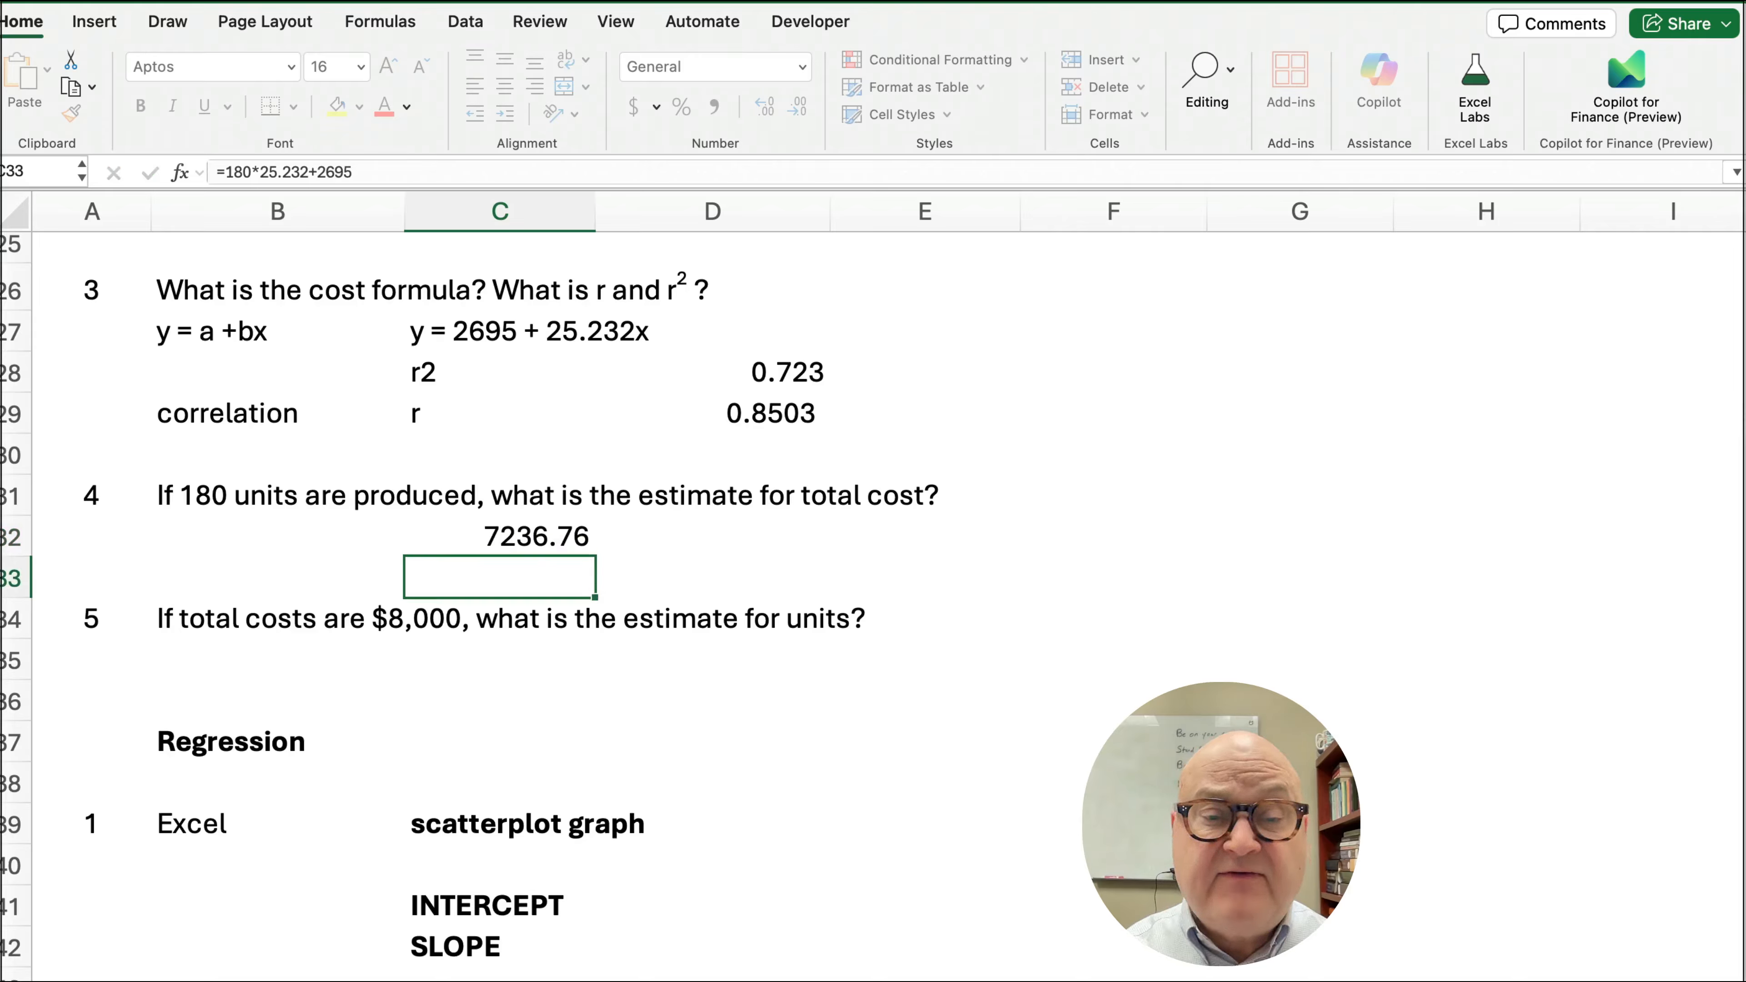
# - Format the total cost estimate in C32 as accounting dollars with no decimal places
pyautogui.press('Up')
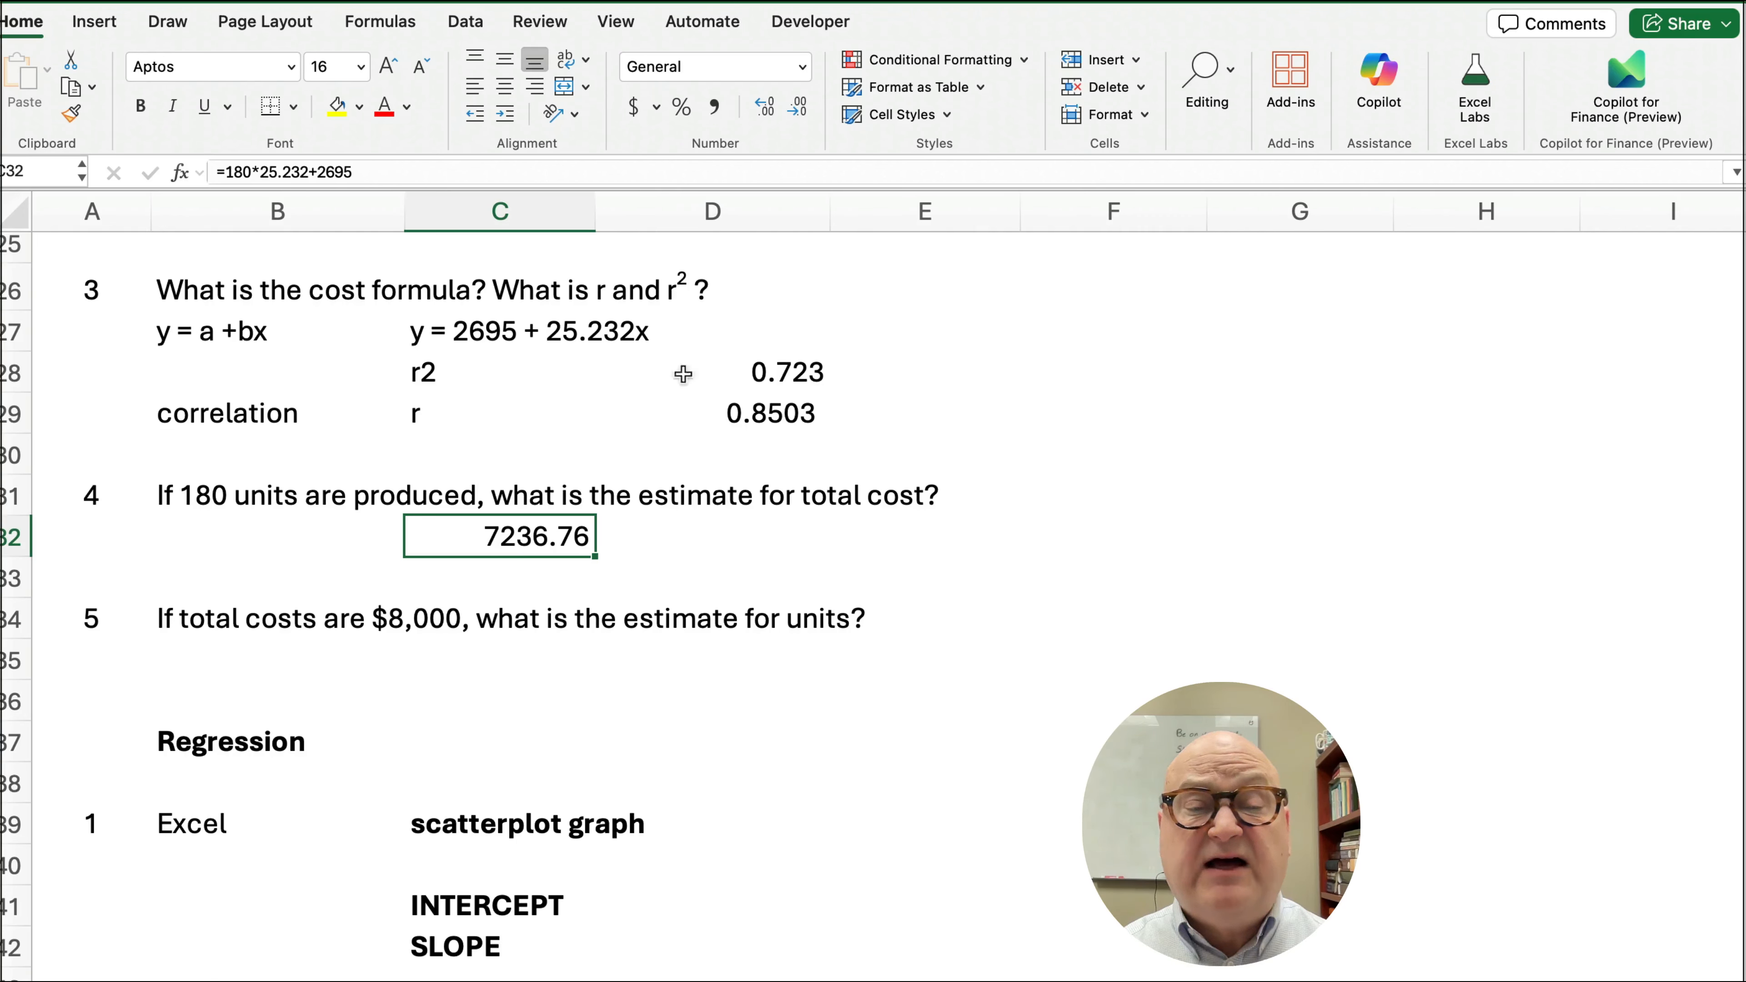
pyautogui.click(636, 105)
pyautogui.click(800, 108)
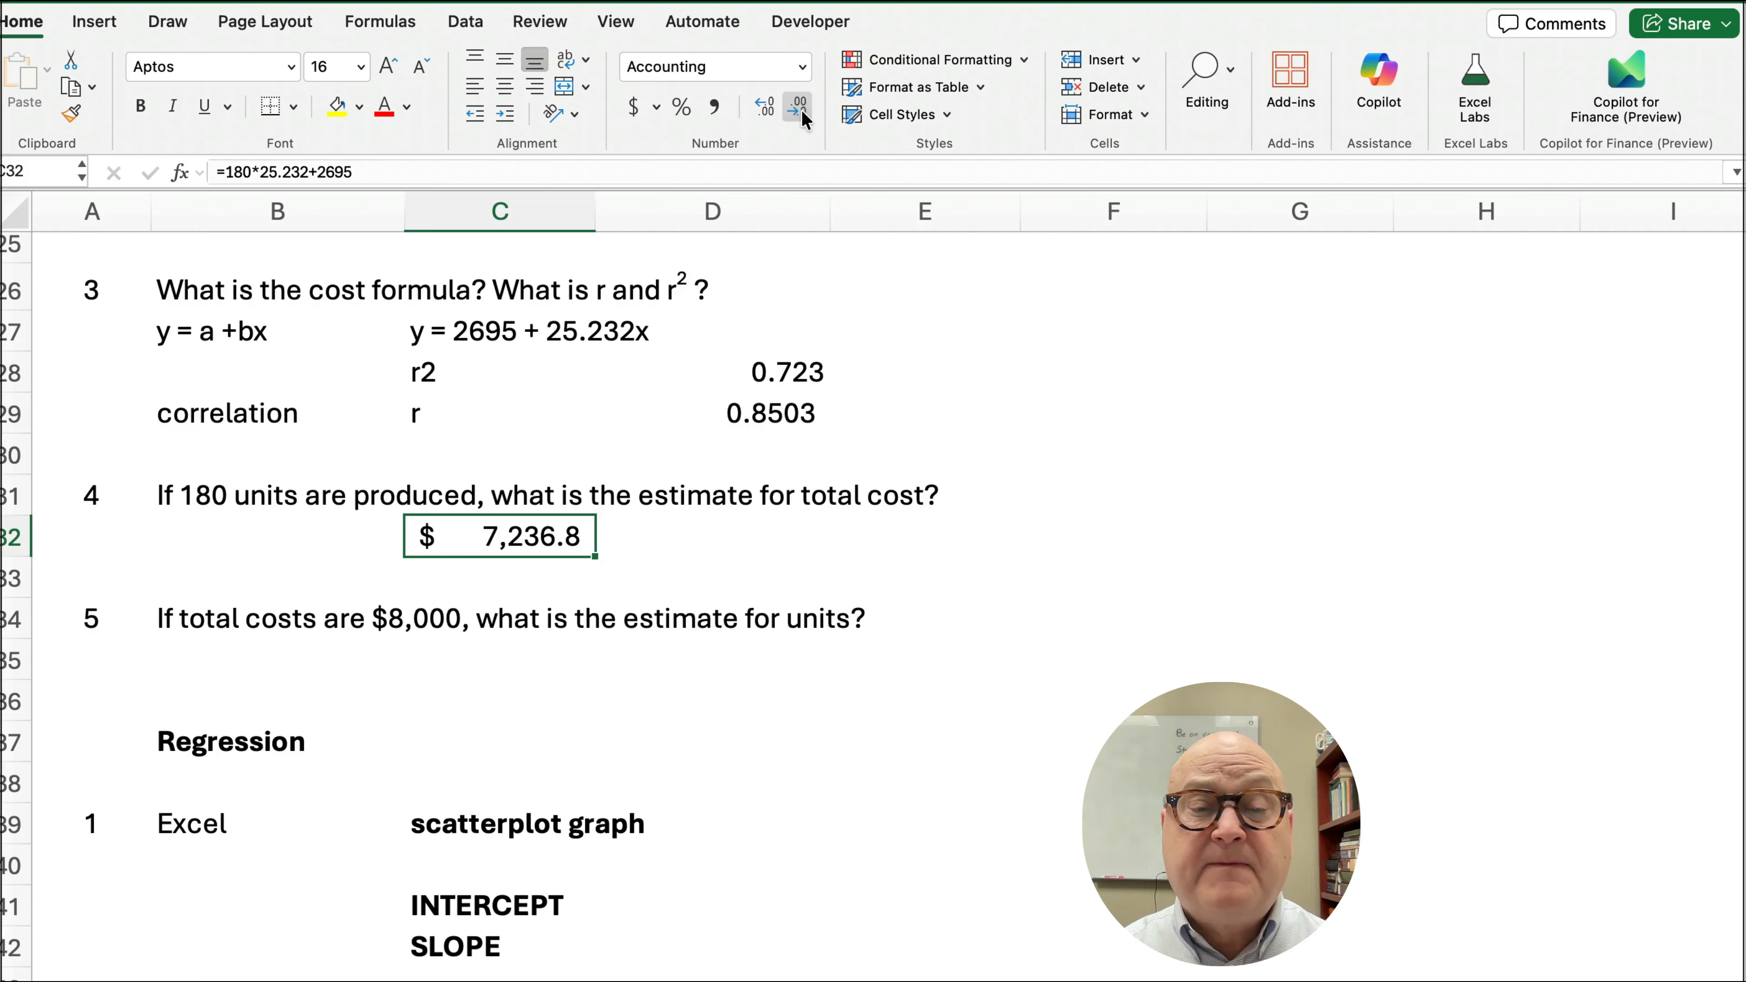
pyautogui.click(799, 108)
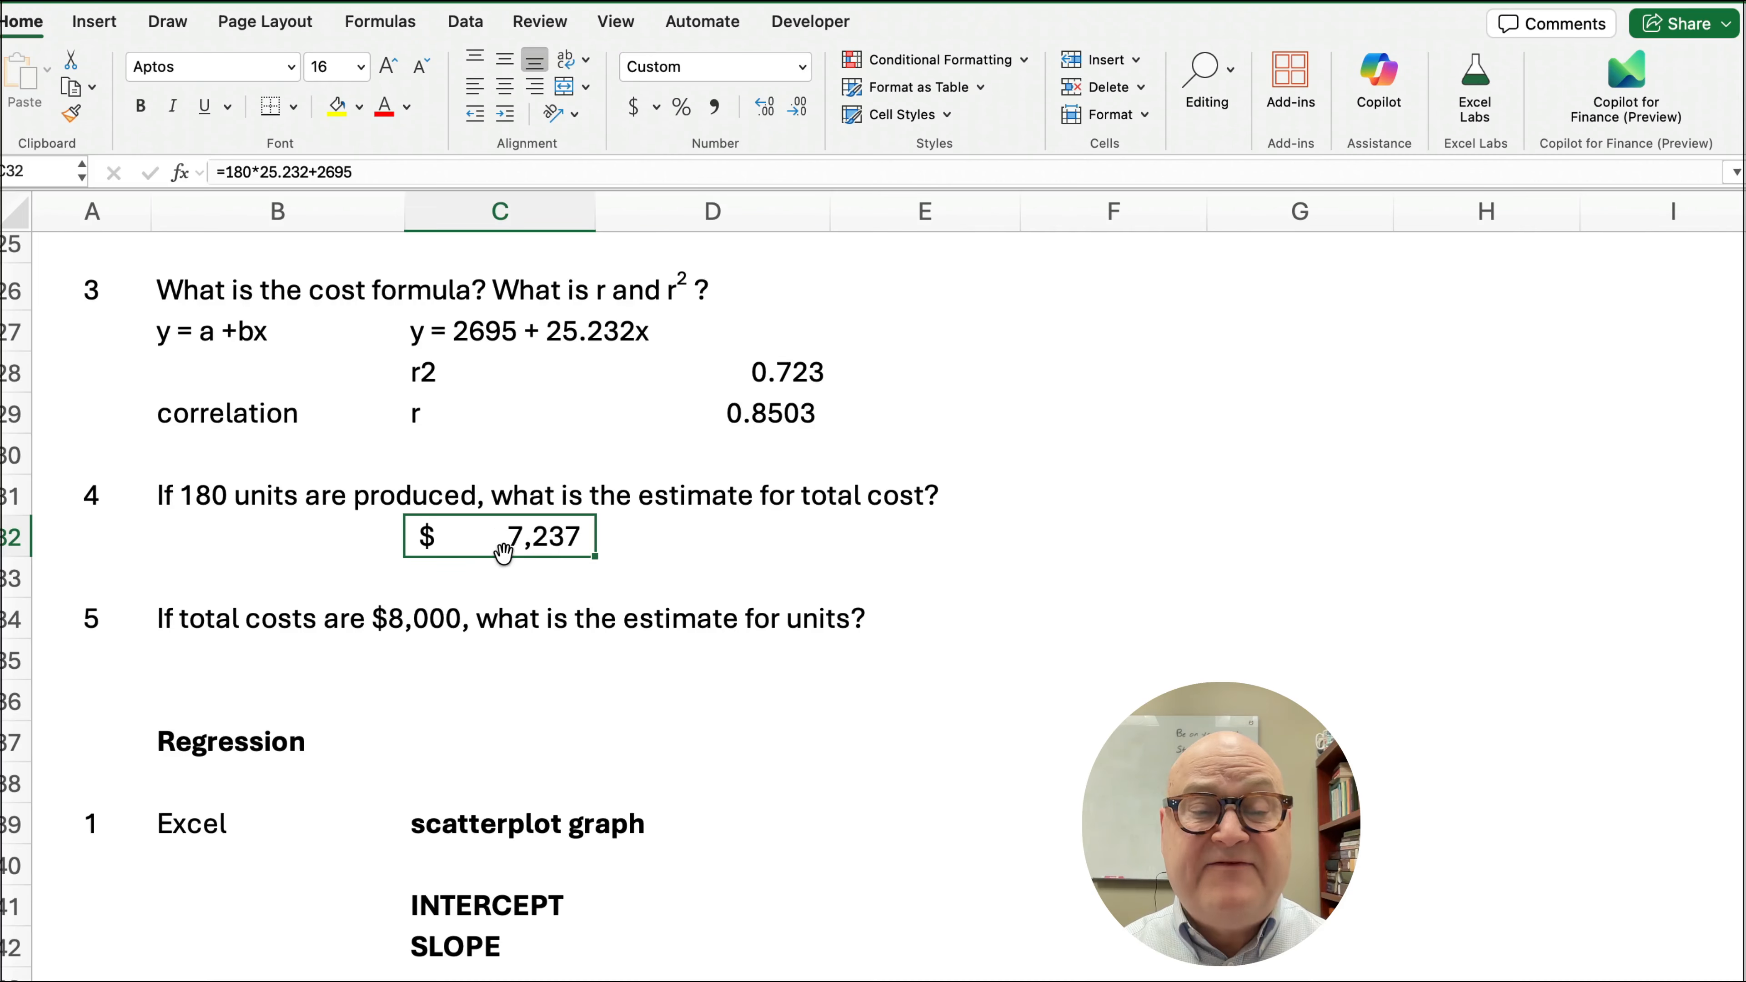
# - Subtract the fixed cost from the $8,000 total cost in C35 with the formula =8000-2695
pyautogui.scroll(4, 644, 456)
pyautogui.scroll(1, 657, 443)
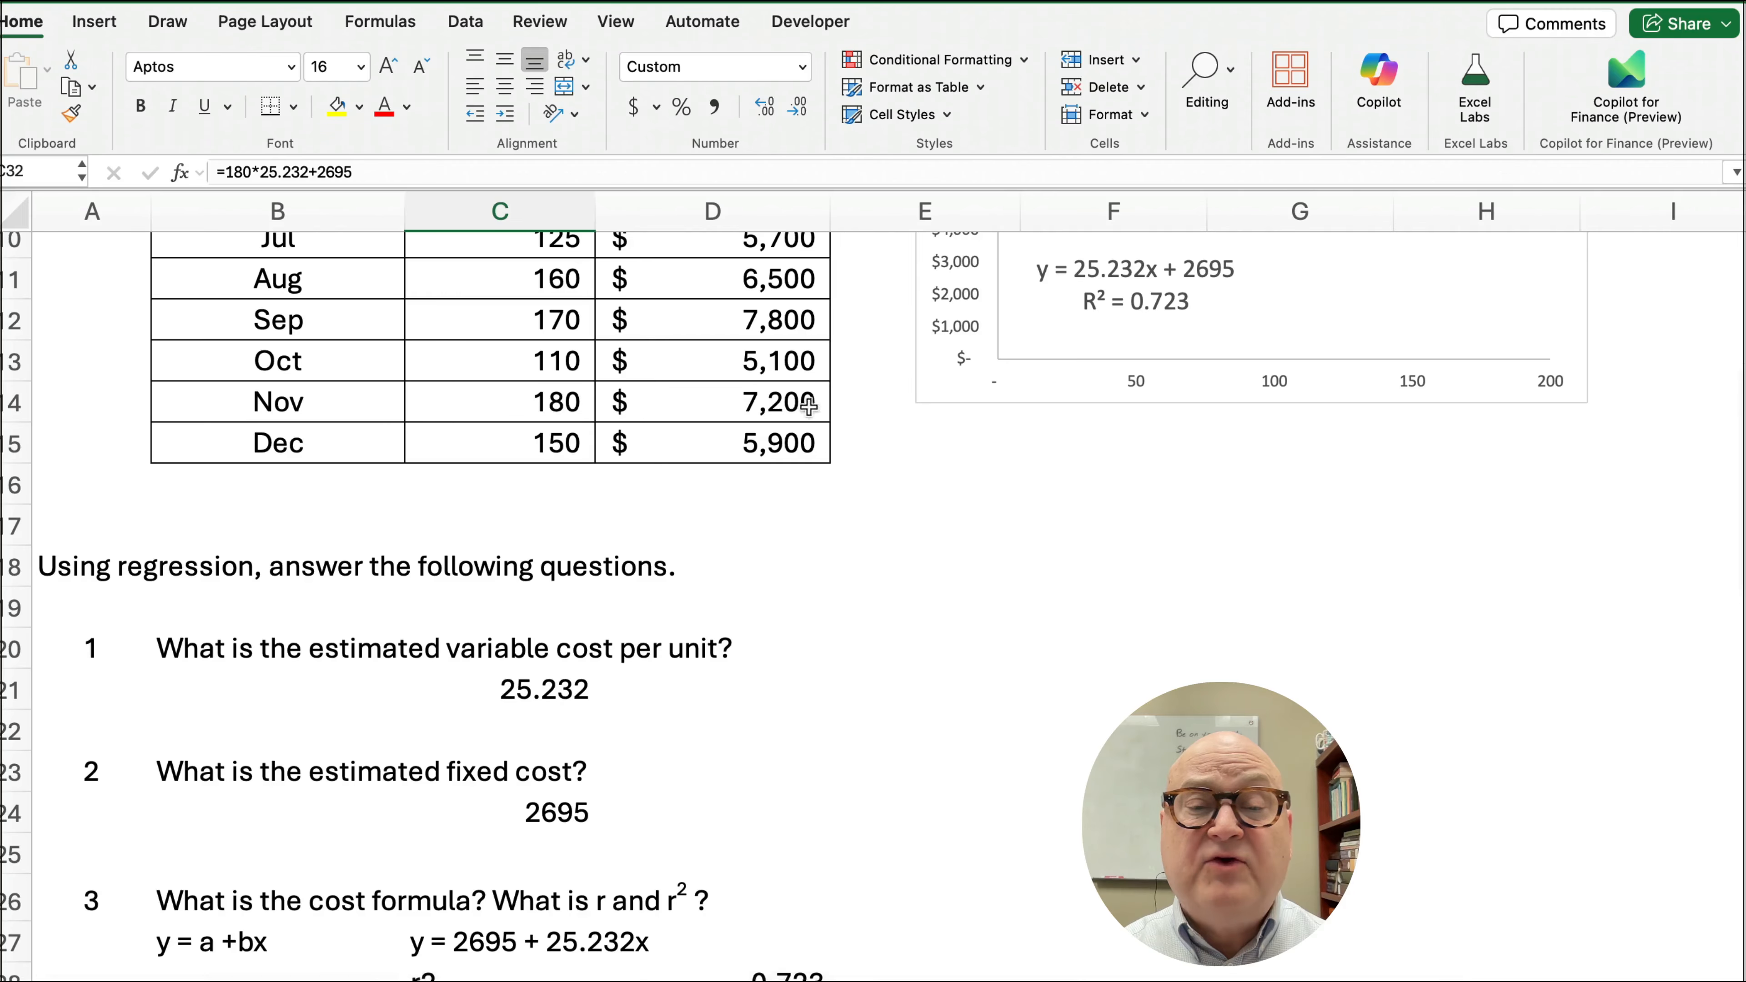
pyautogui.scroll(-4, 655, 503)
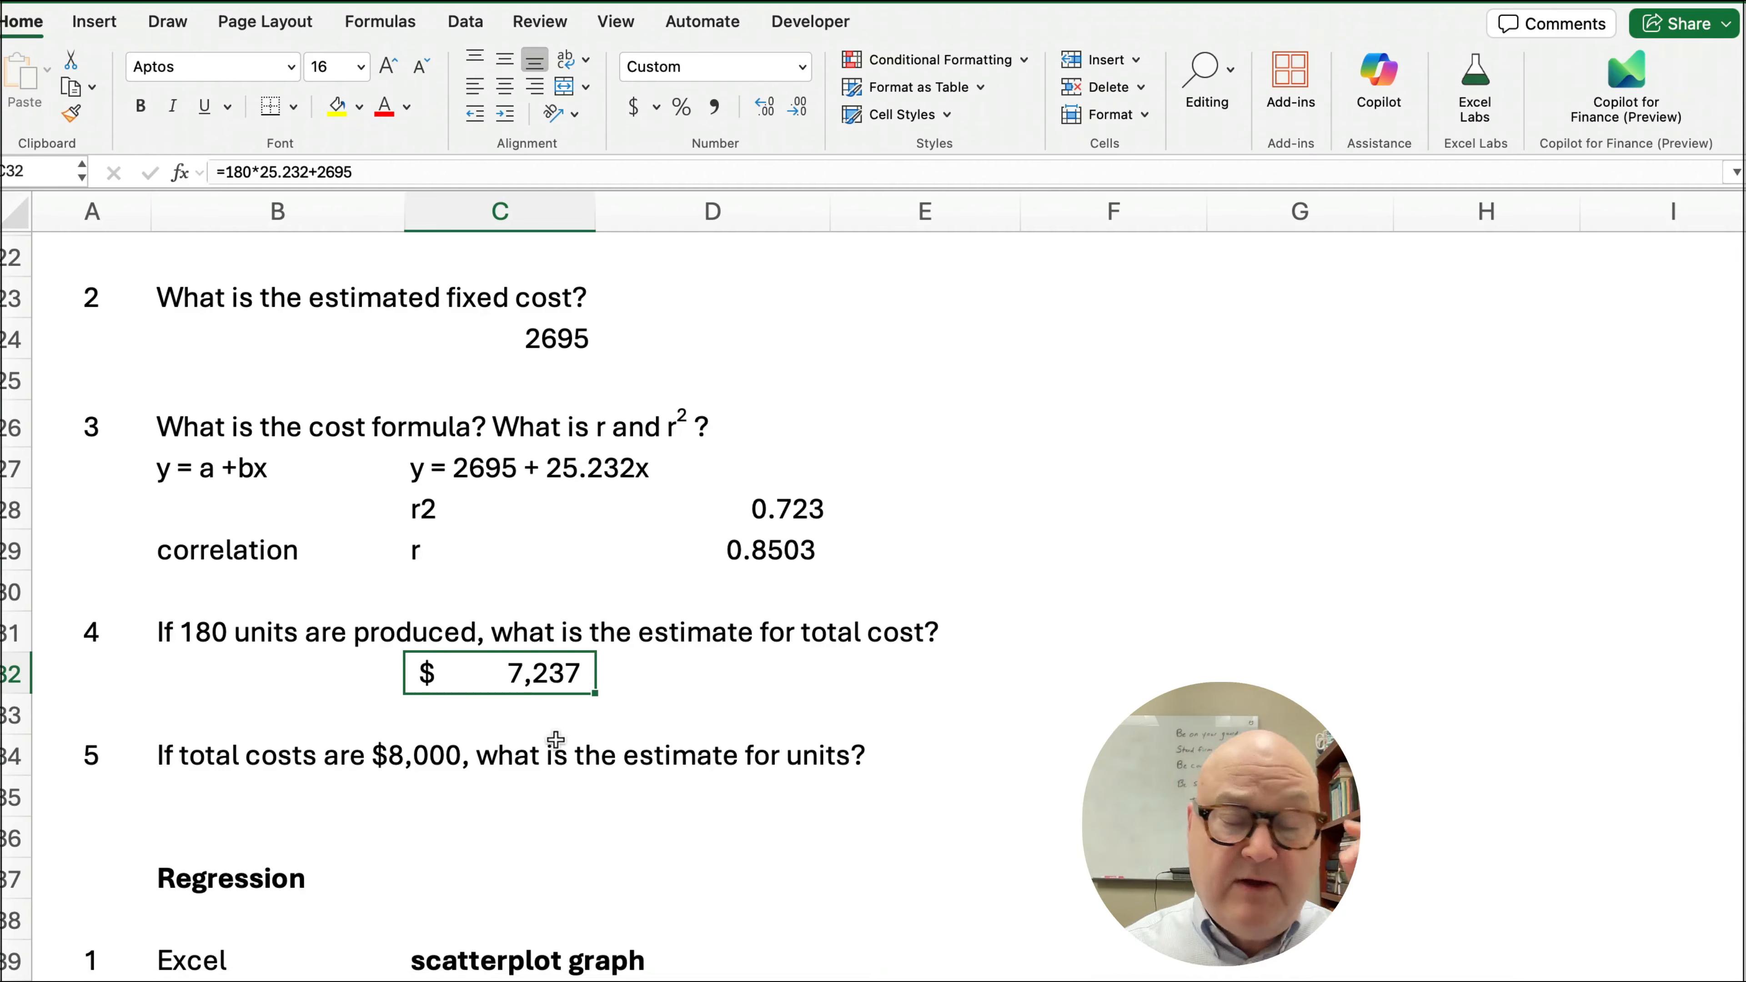
pyautogui.click(517, 791)
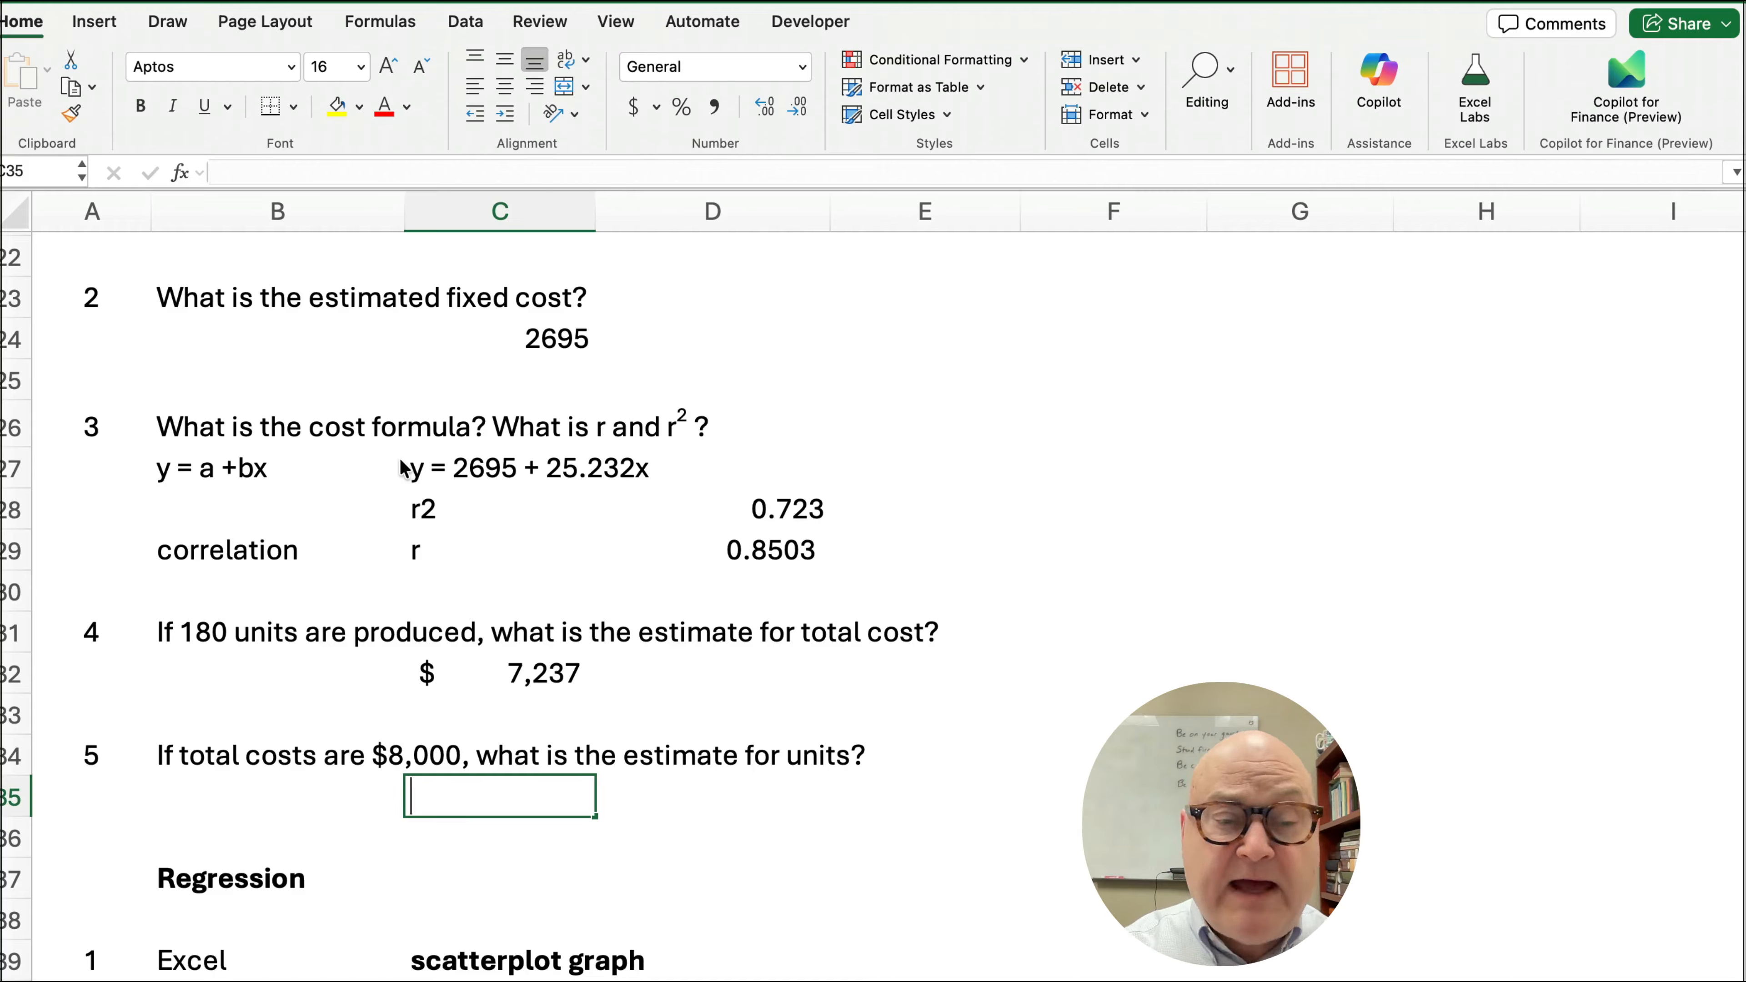
pyautogui.write('=8')
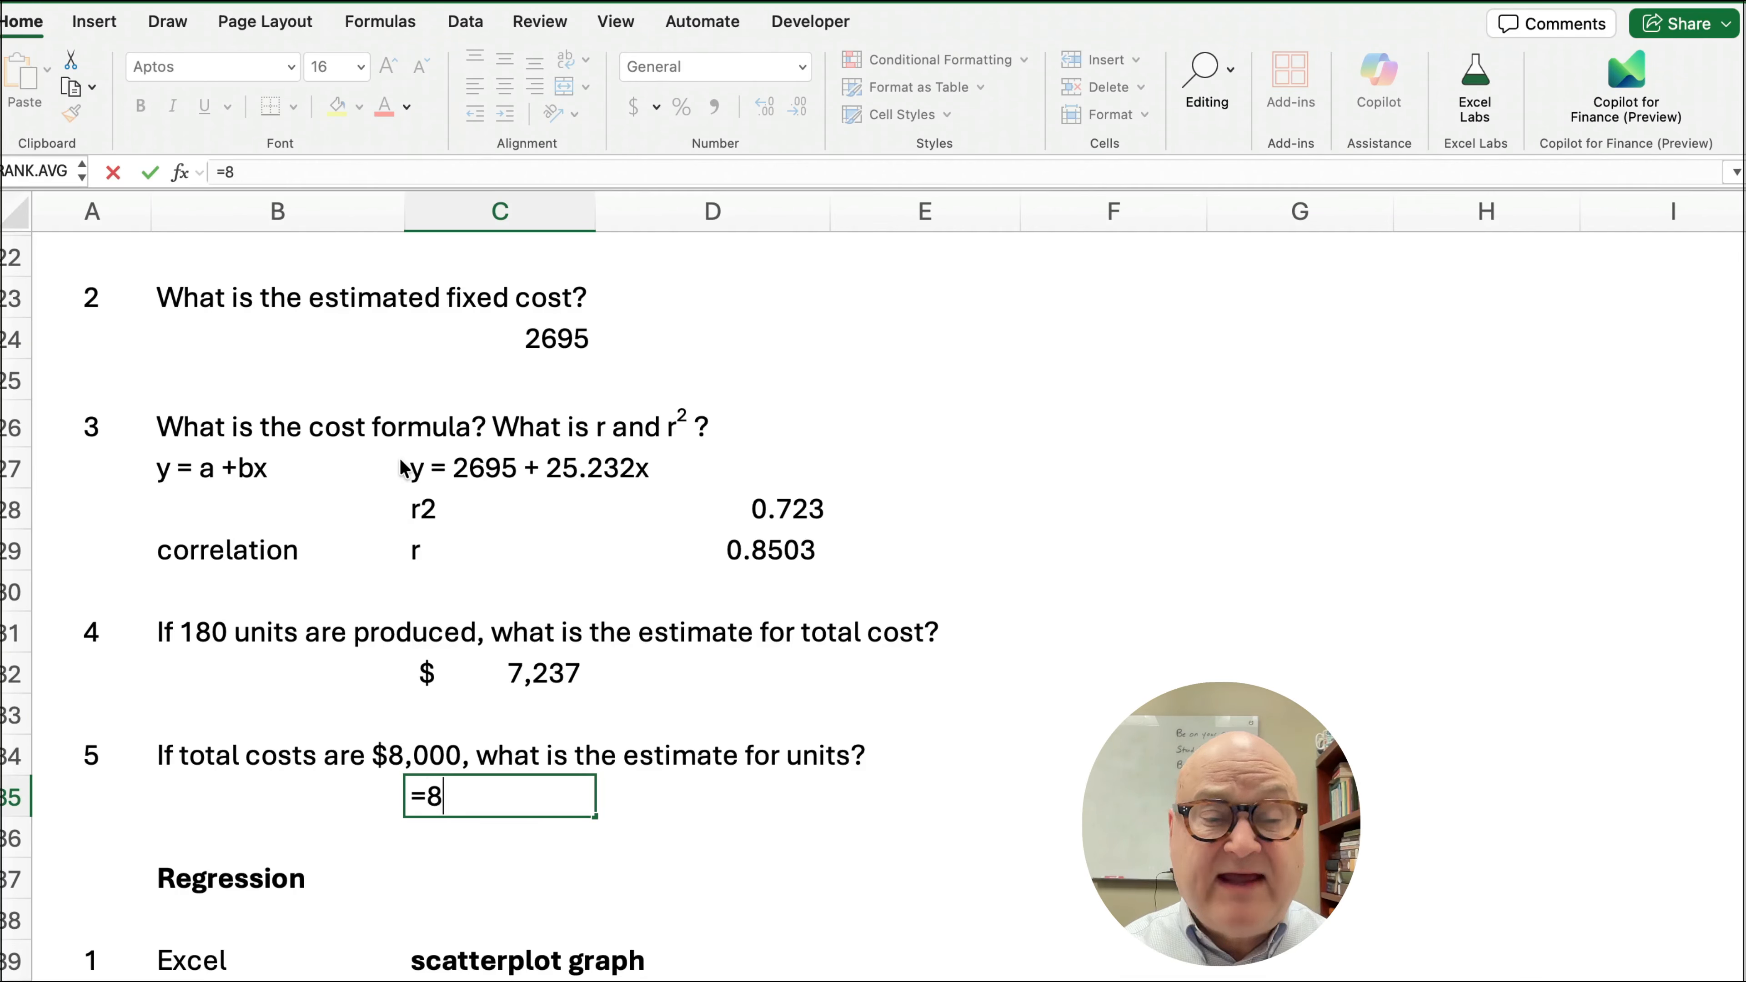
pyautogui.write('000-')
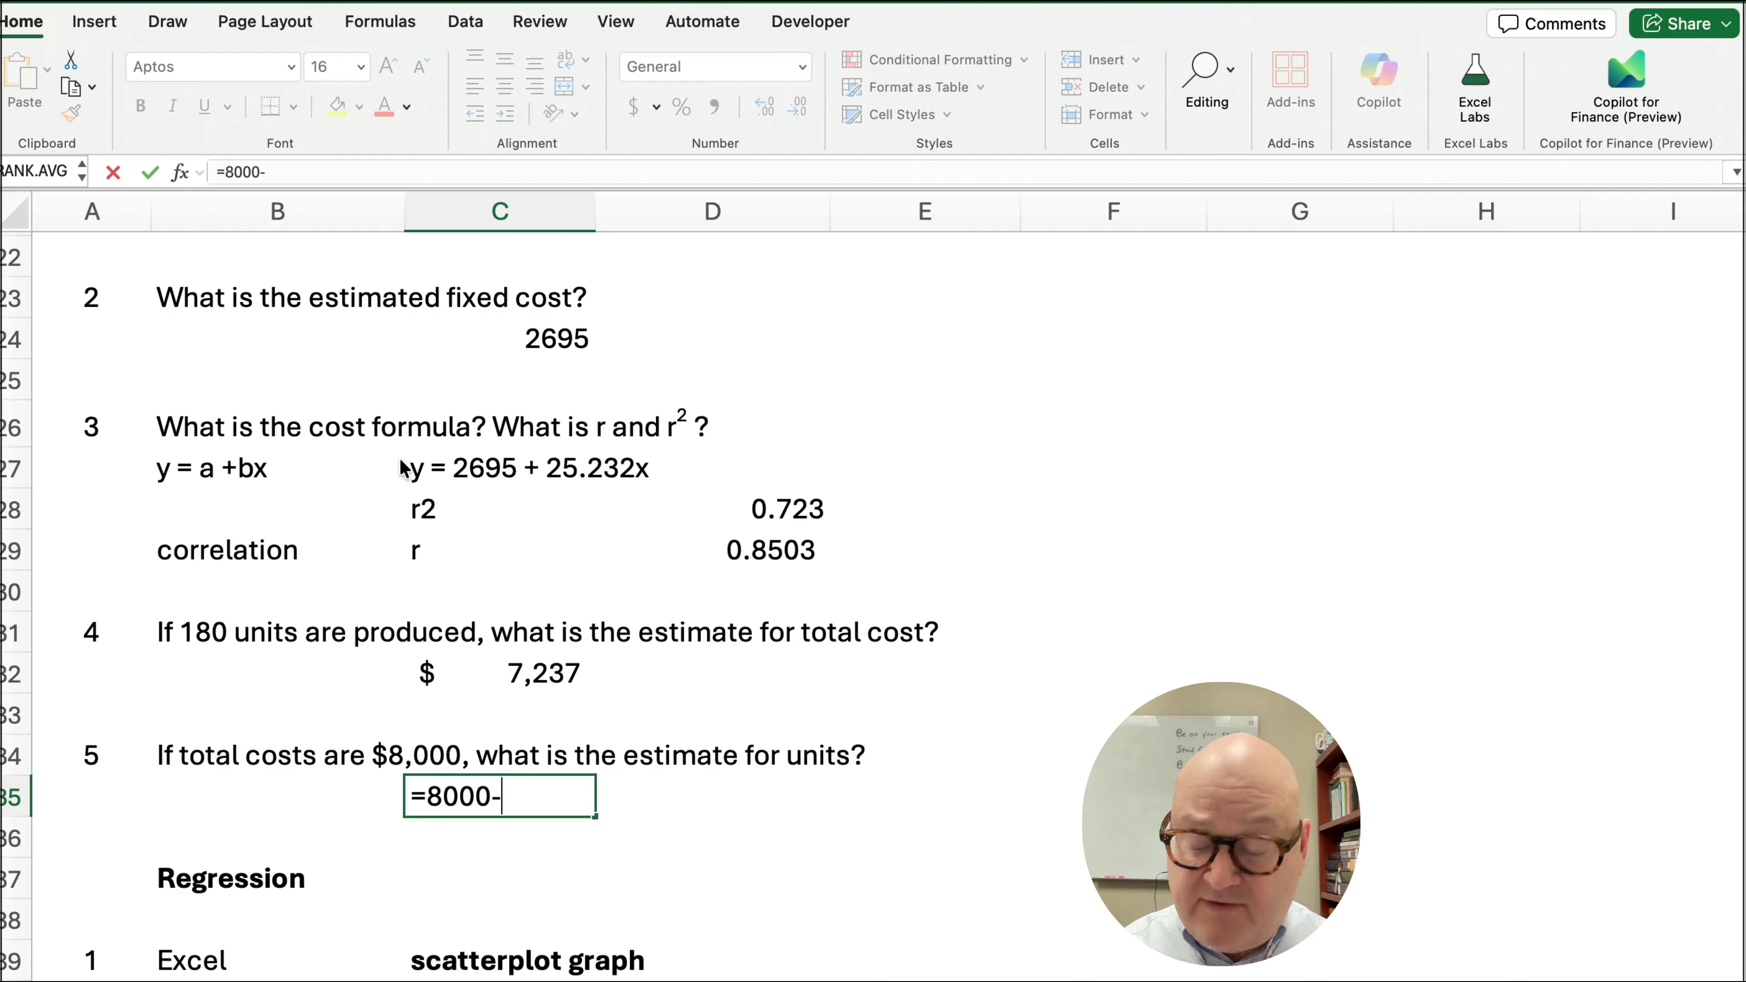
pyautogui.write('2695')
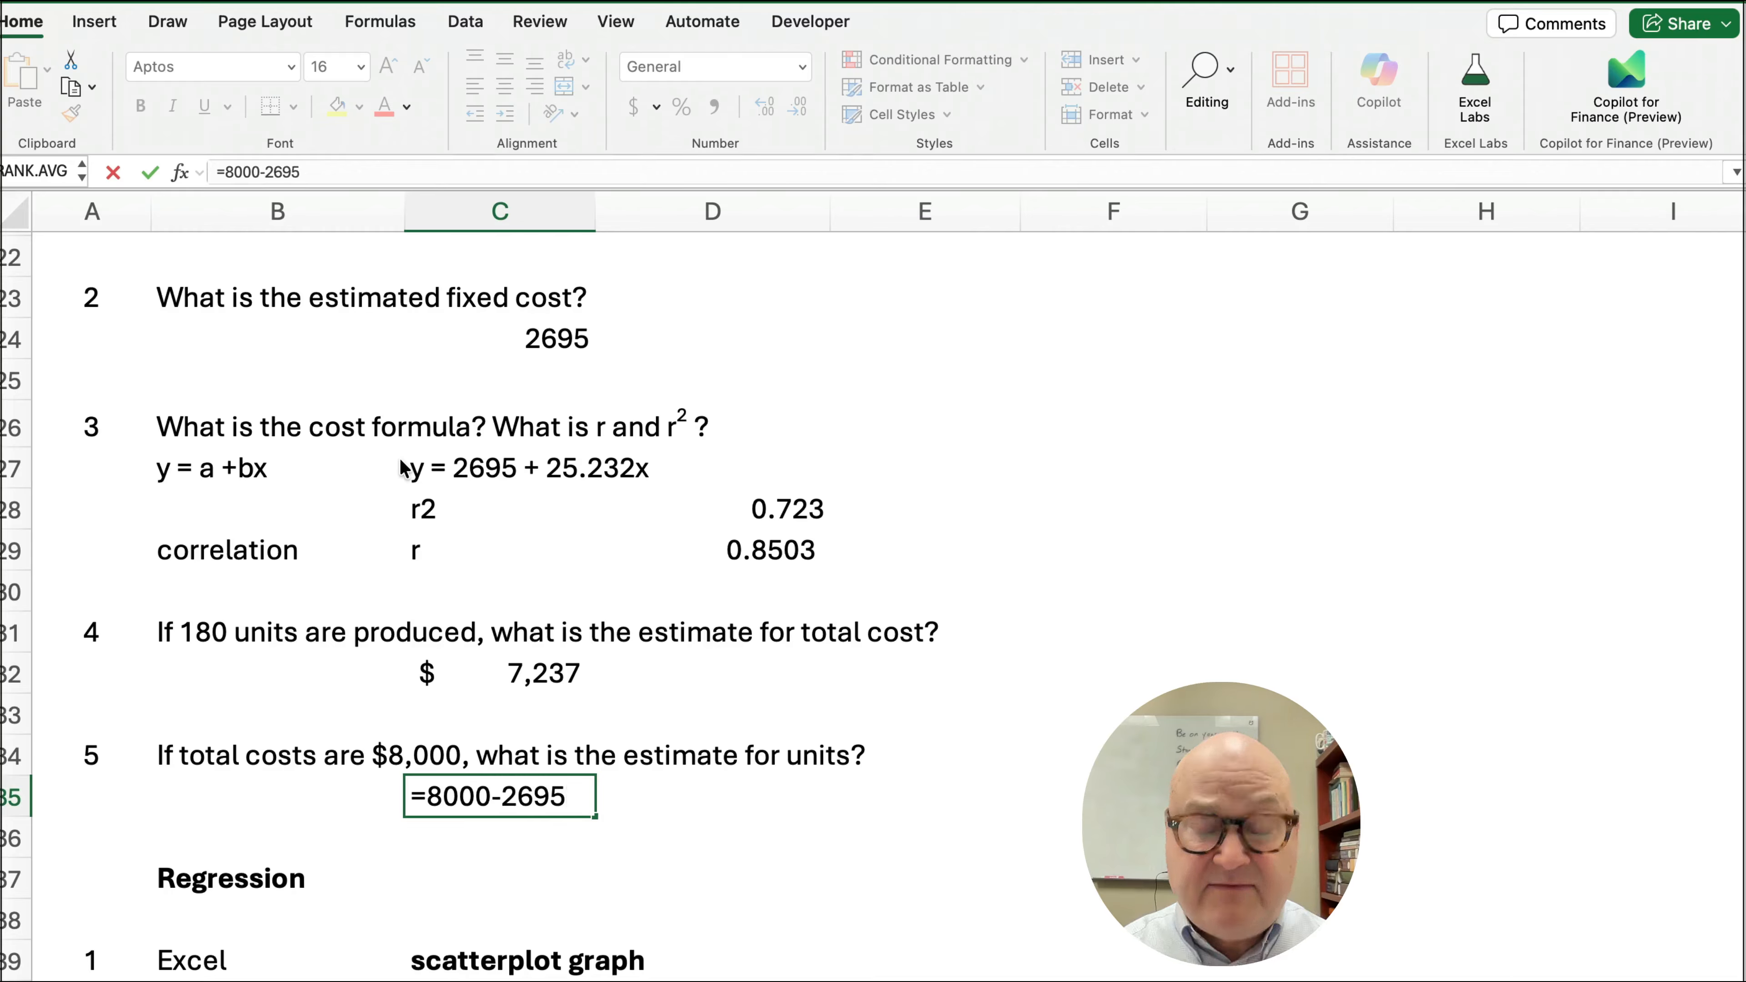
pyautogui.press('Return')
pyautogui.press('Up')
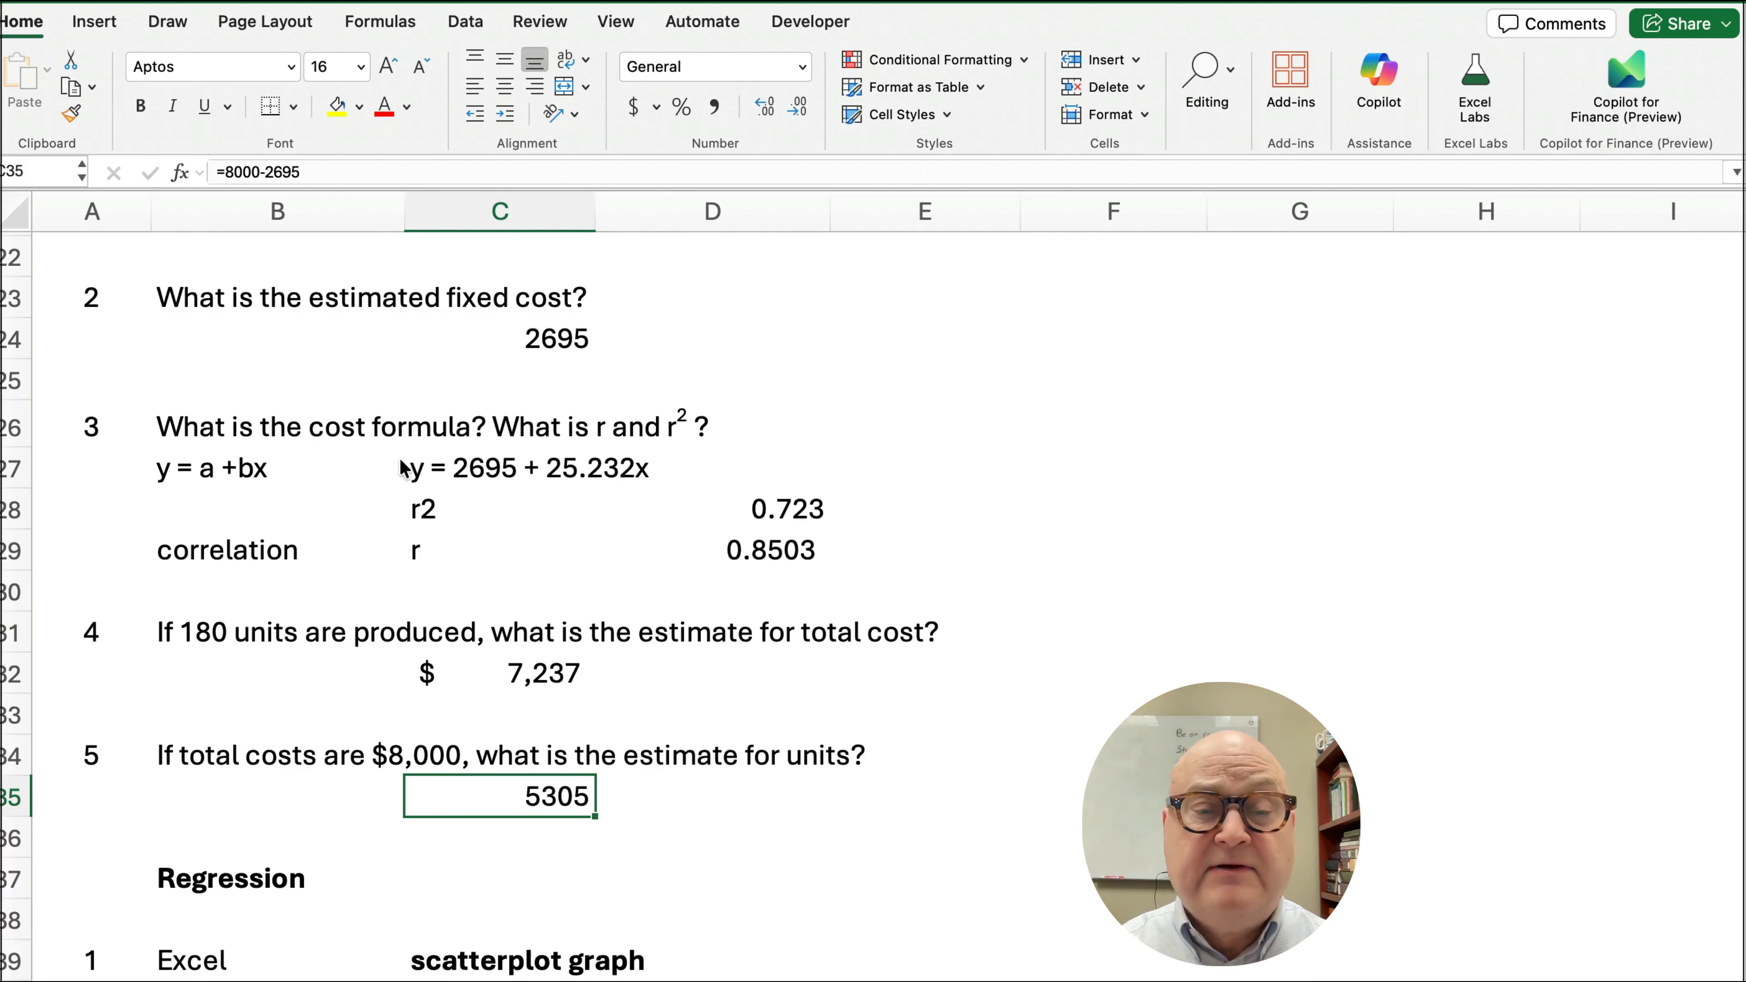
# - Extend the C35 formula to divide by the variable cost per unit, making it =(8000-2695)/25.232
pyautogui.click(227, 172)
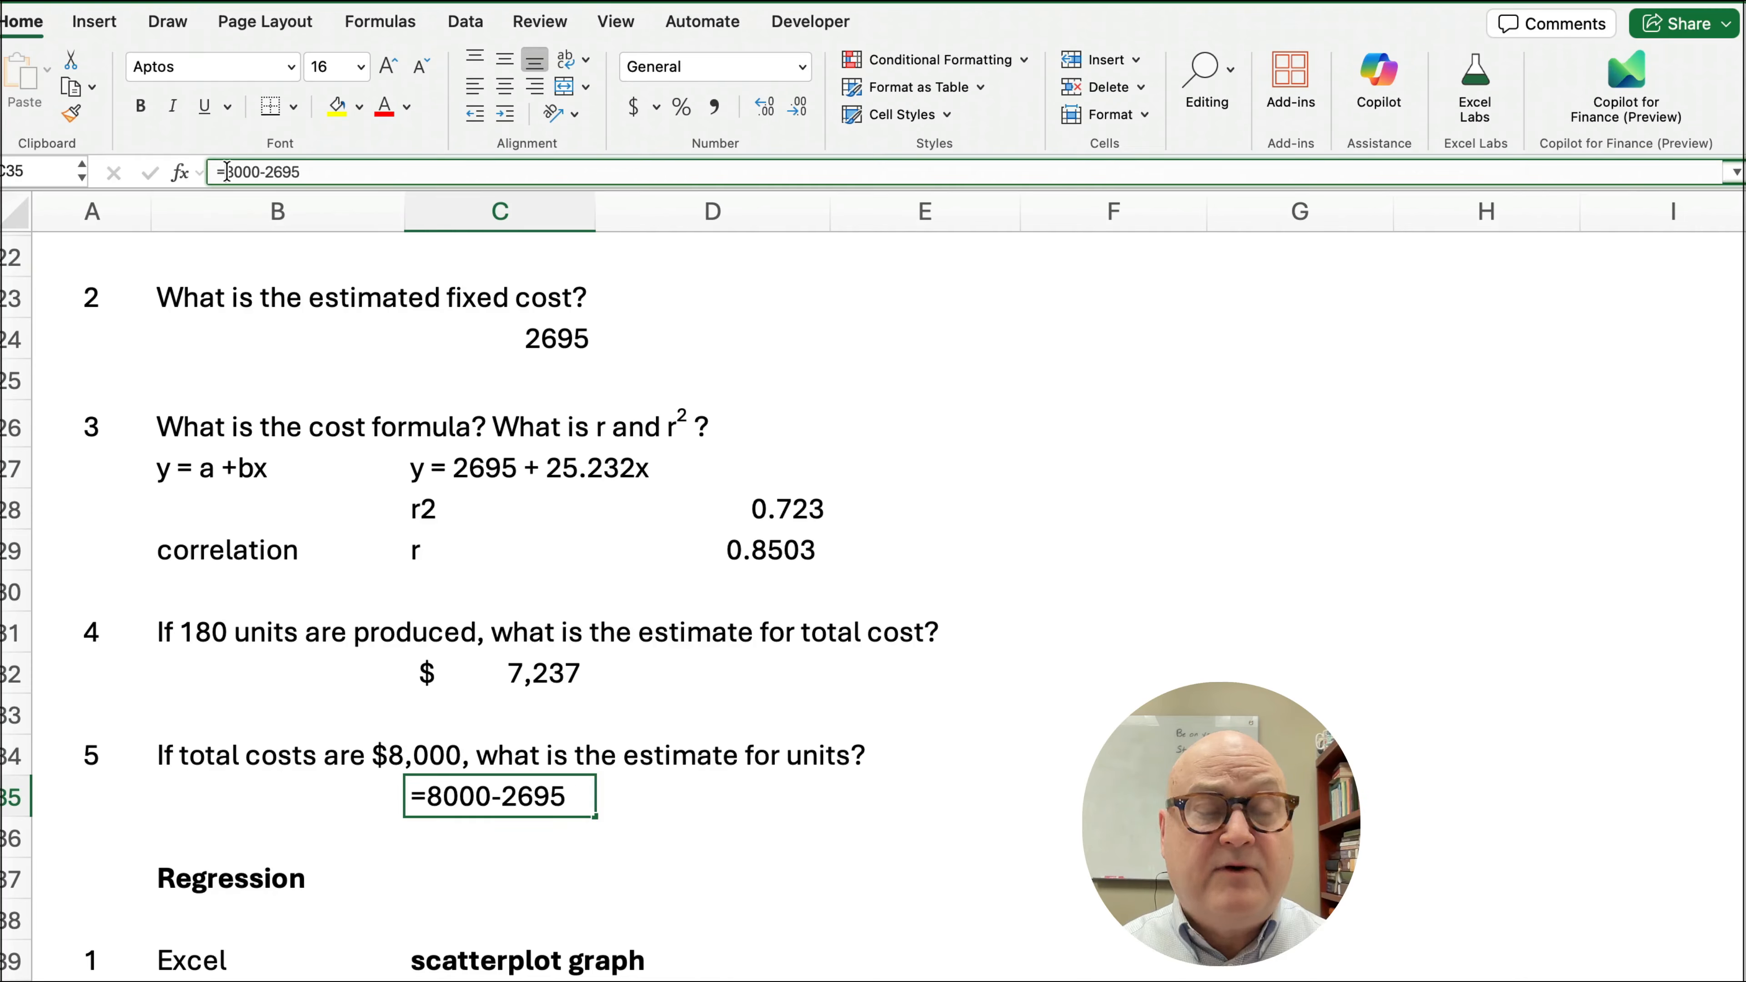
pyautogui.write('(8000-2695')
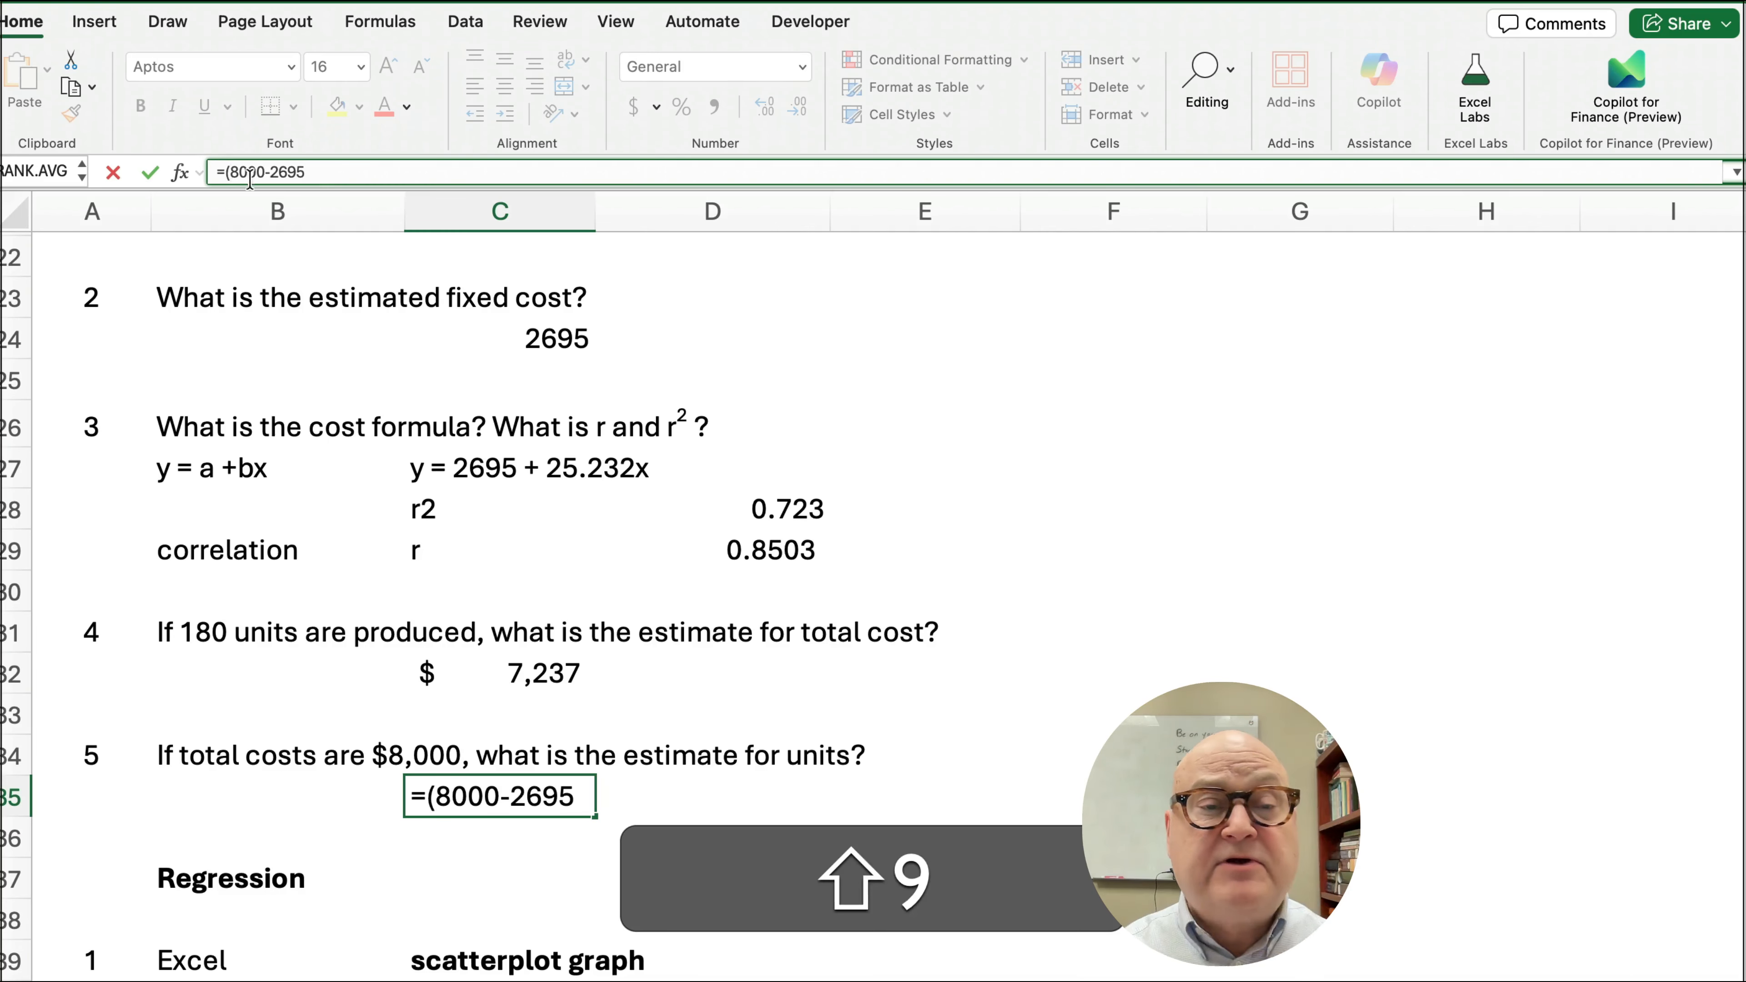
pyautogui.write(')')
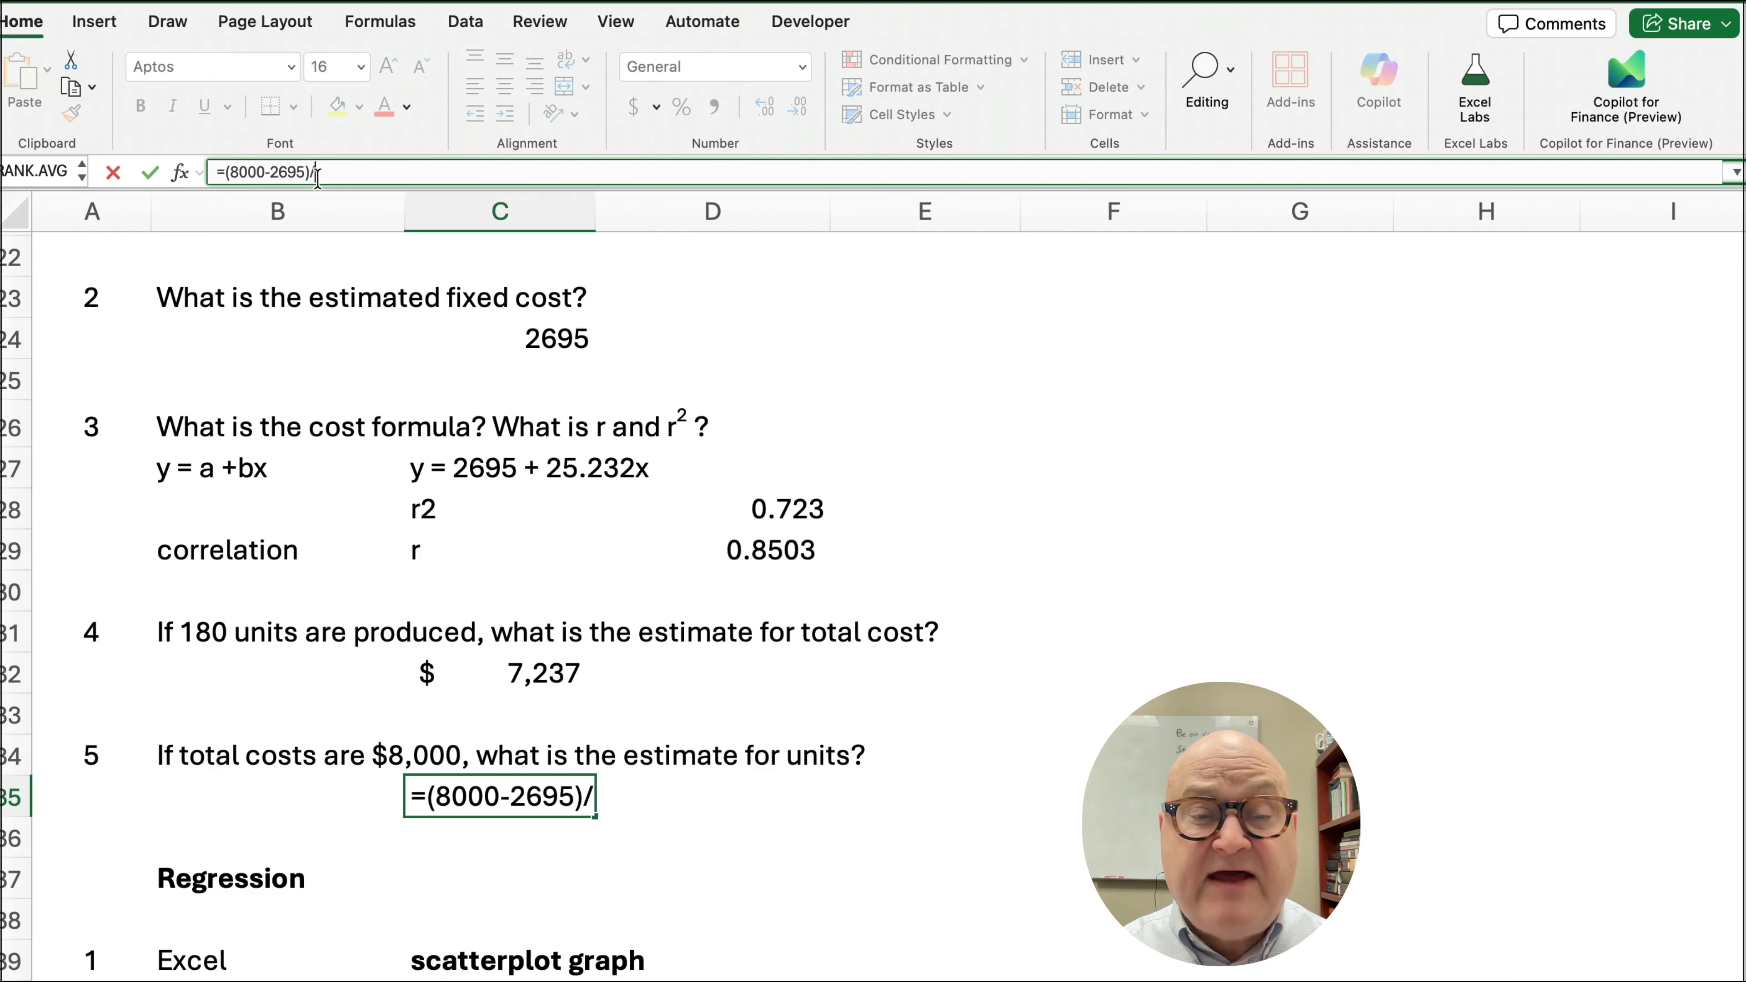
pyautogui.write('/2')
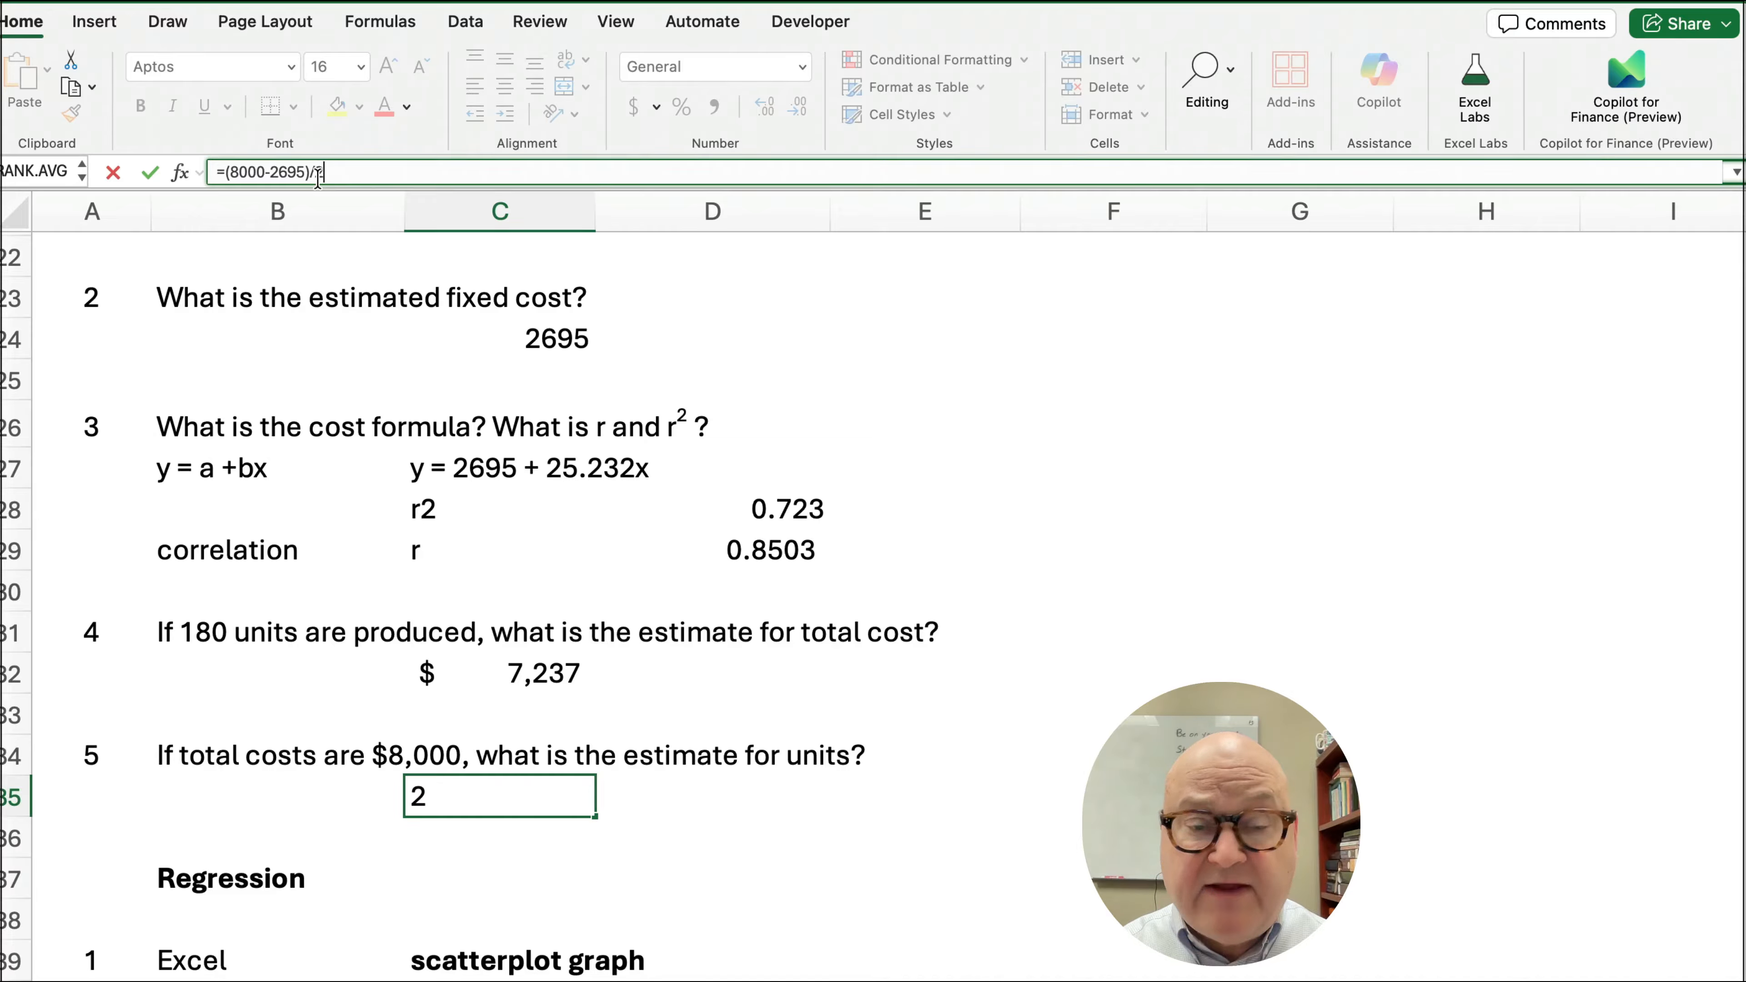
pyautogui.write('5.23')
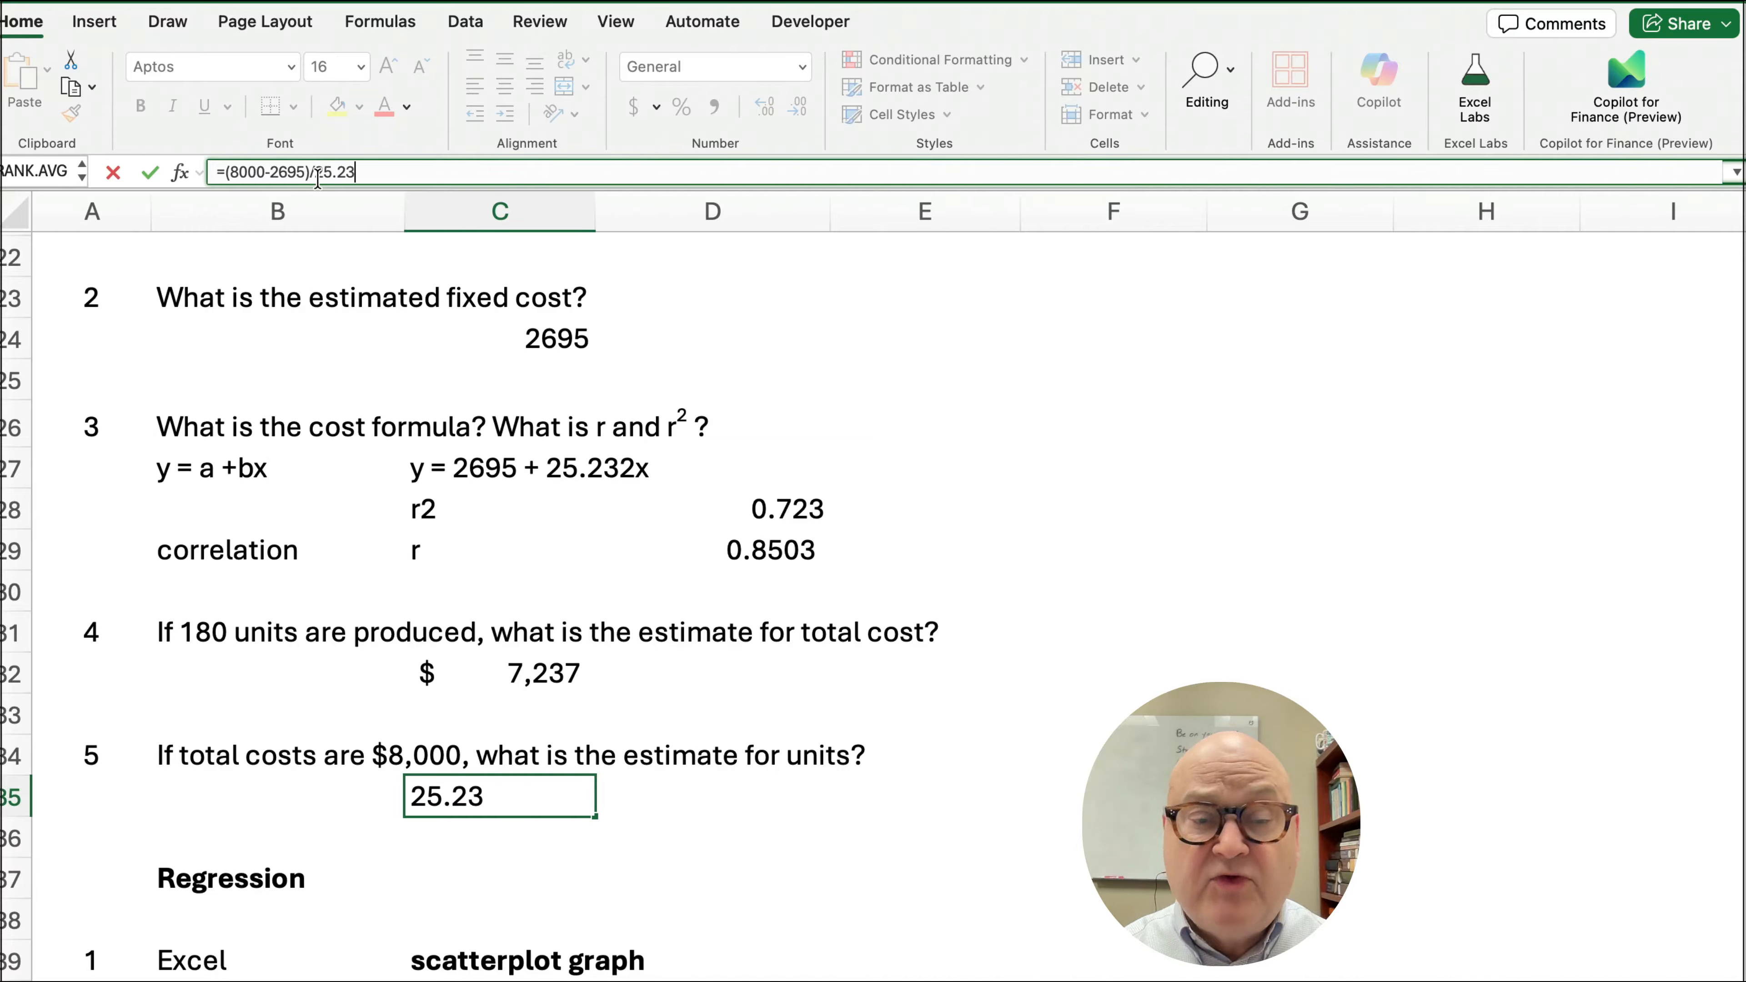
pyautogui.write('2')
pyautogui.press('Return')
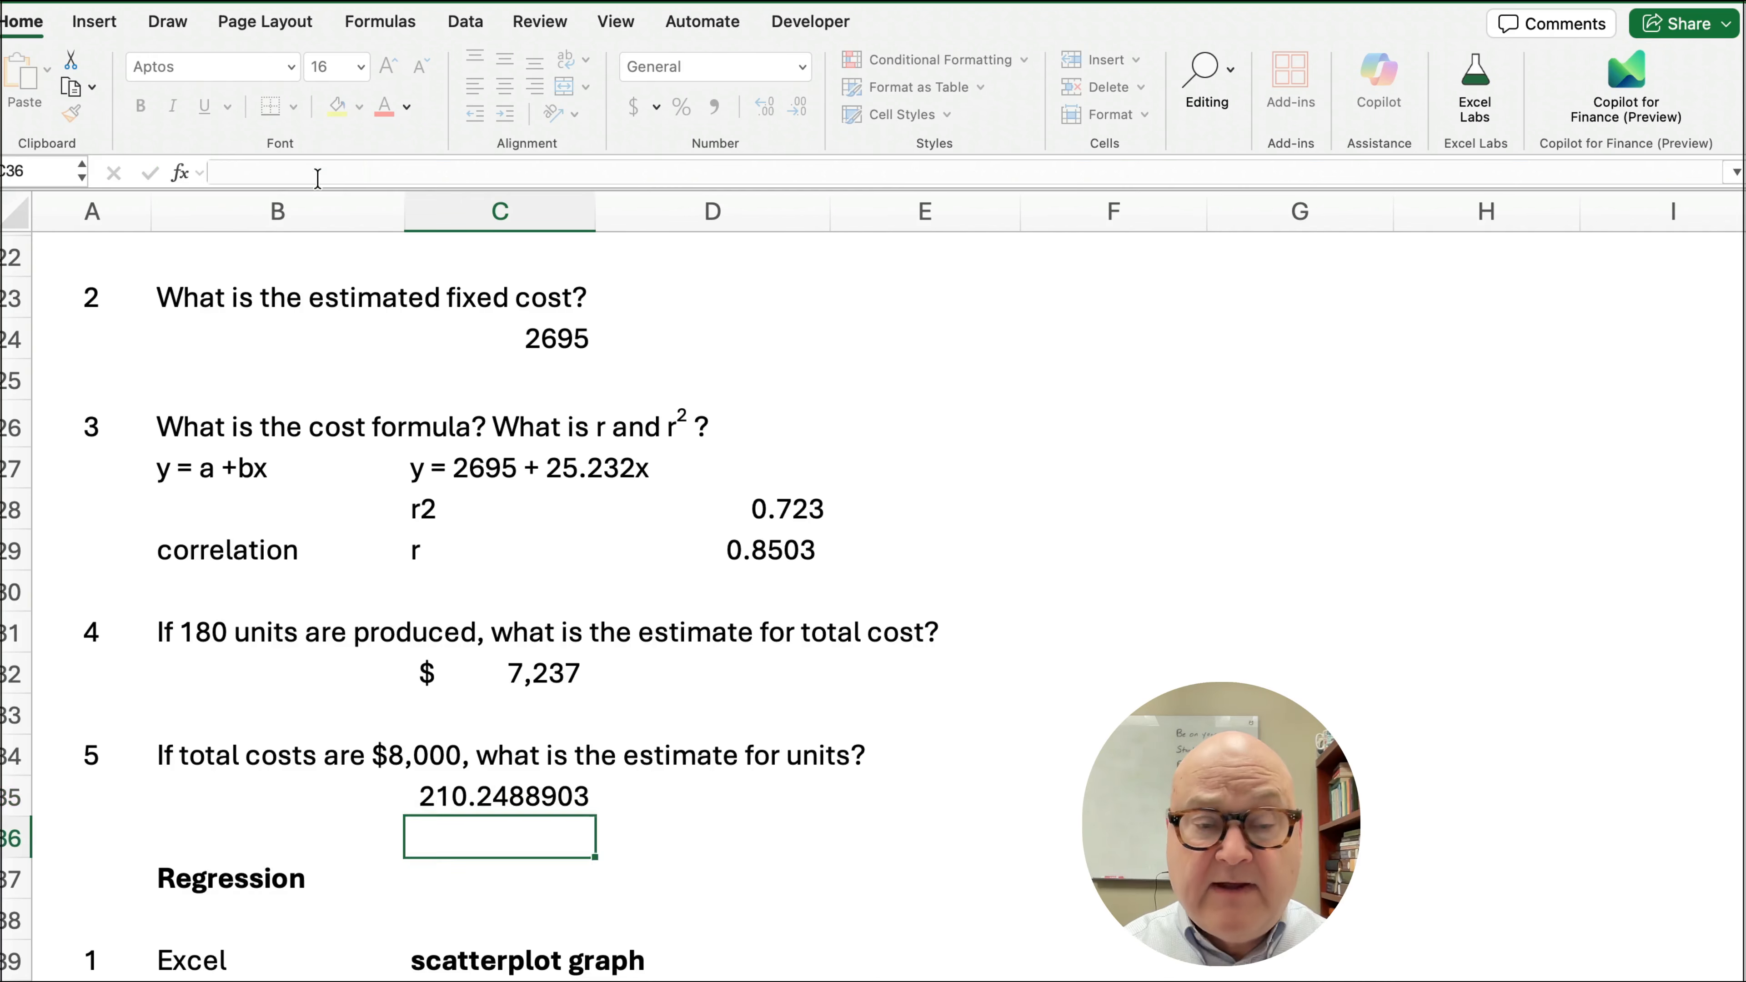
# - Format the units estimate in C35 in comma style with two decimal places
pyautogui.press('Up')
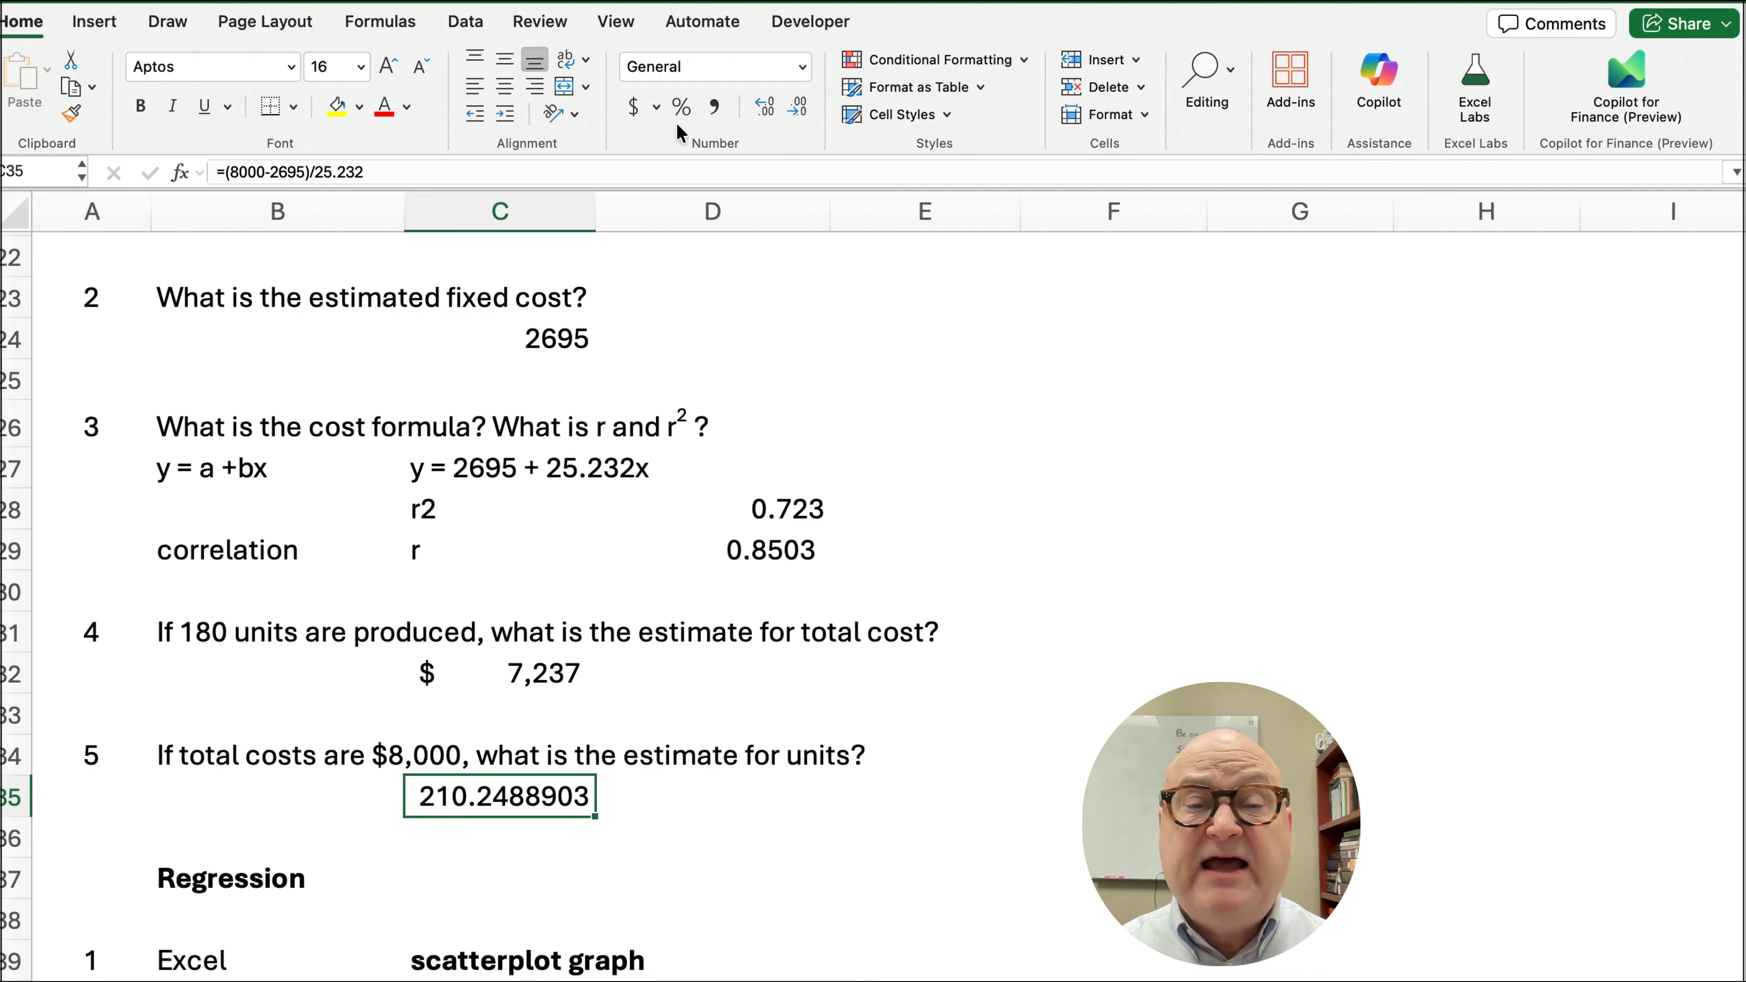
pyautogui.click(760, 106)
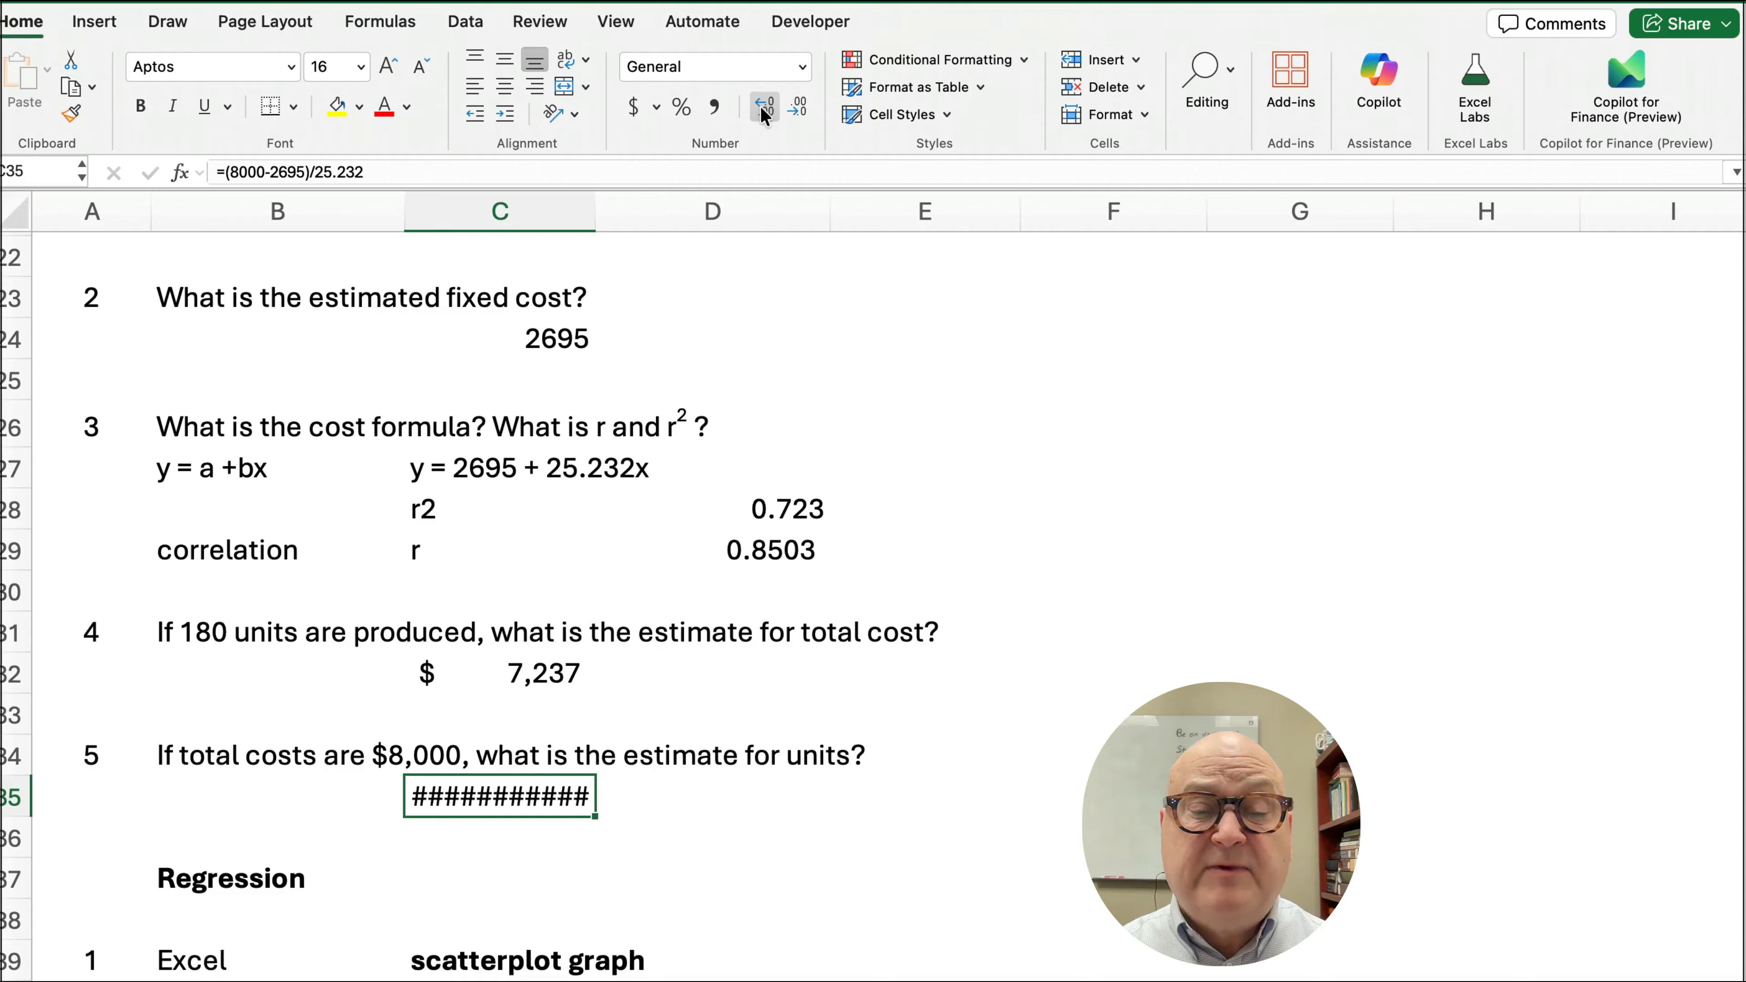
pyautogui.click(715, 107)
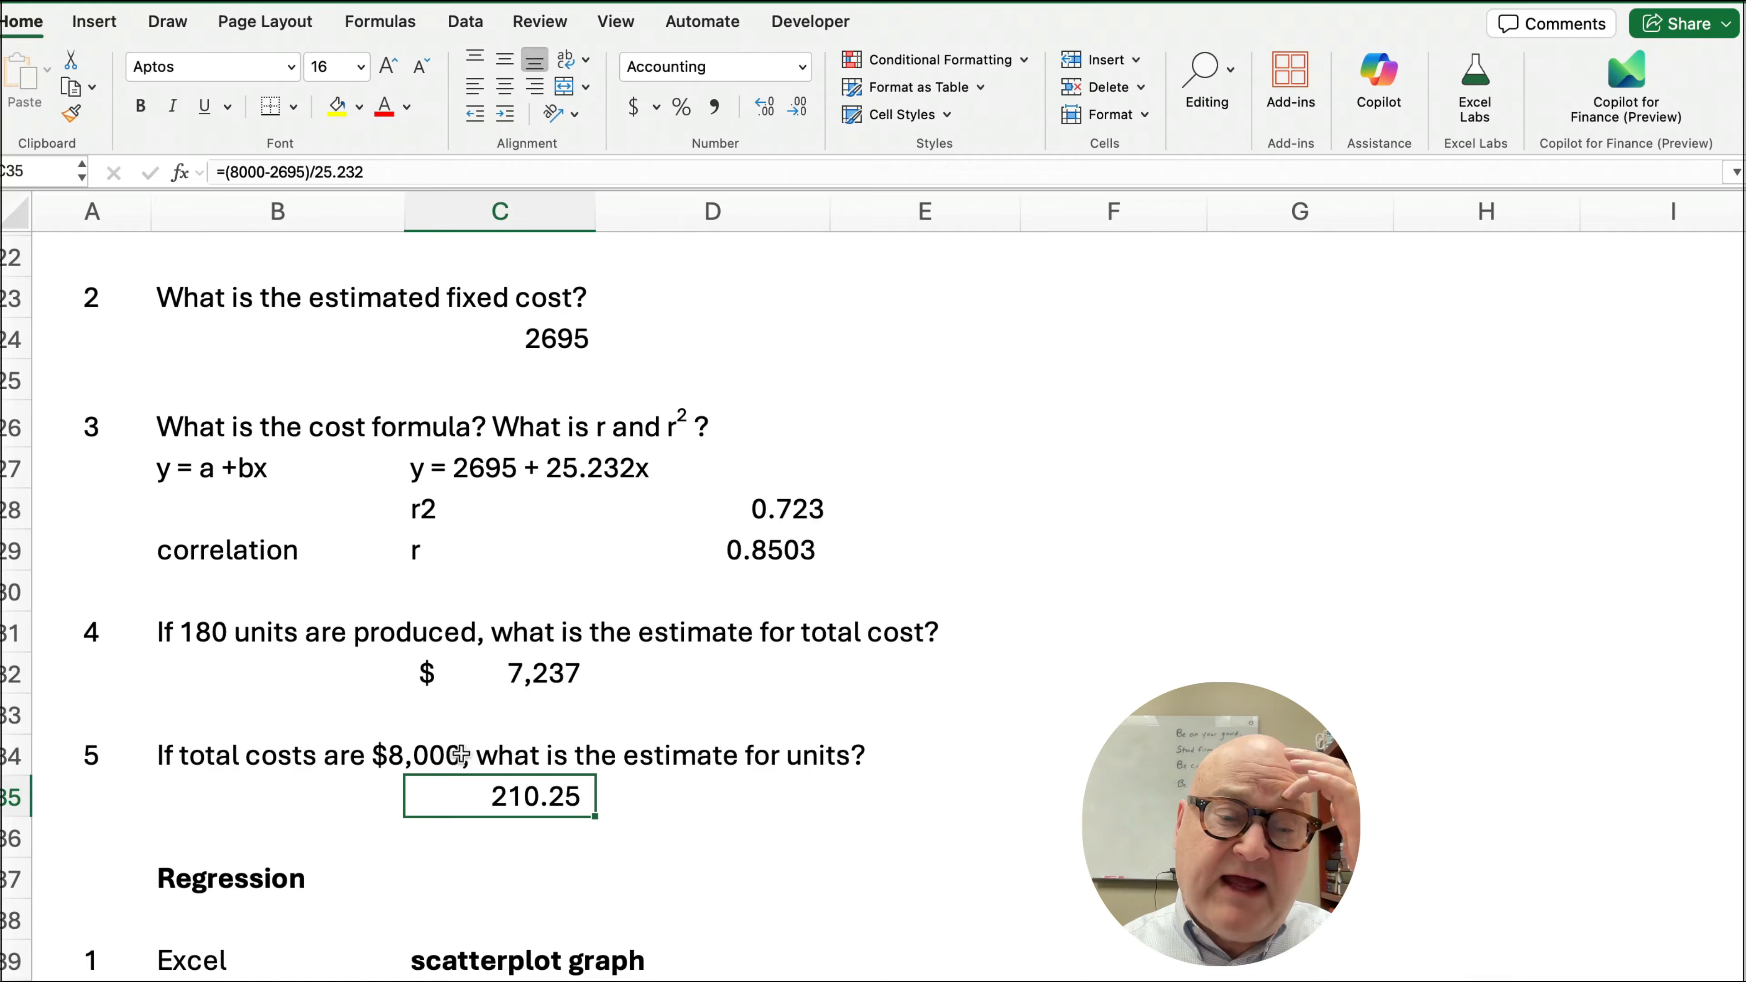
# - Review the units and costs table, the scatter chart's trendline, the five answers and the list of regression methods
pyautogui.scroll(10, 729, 629)
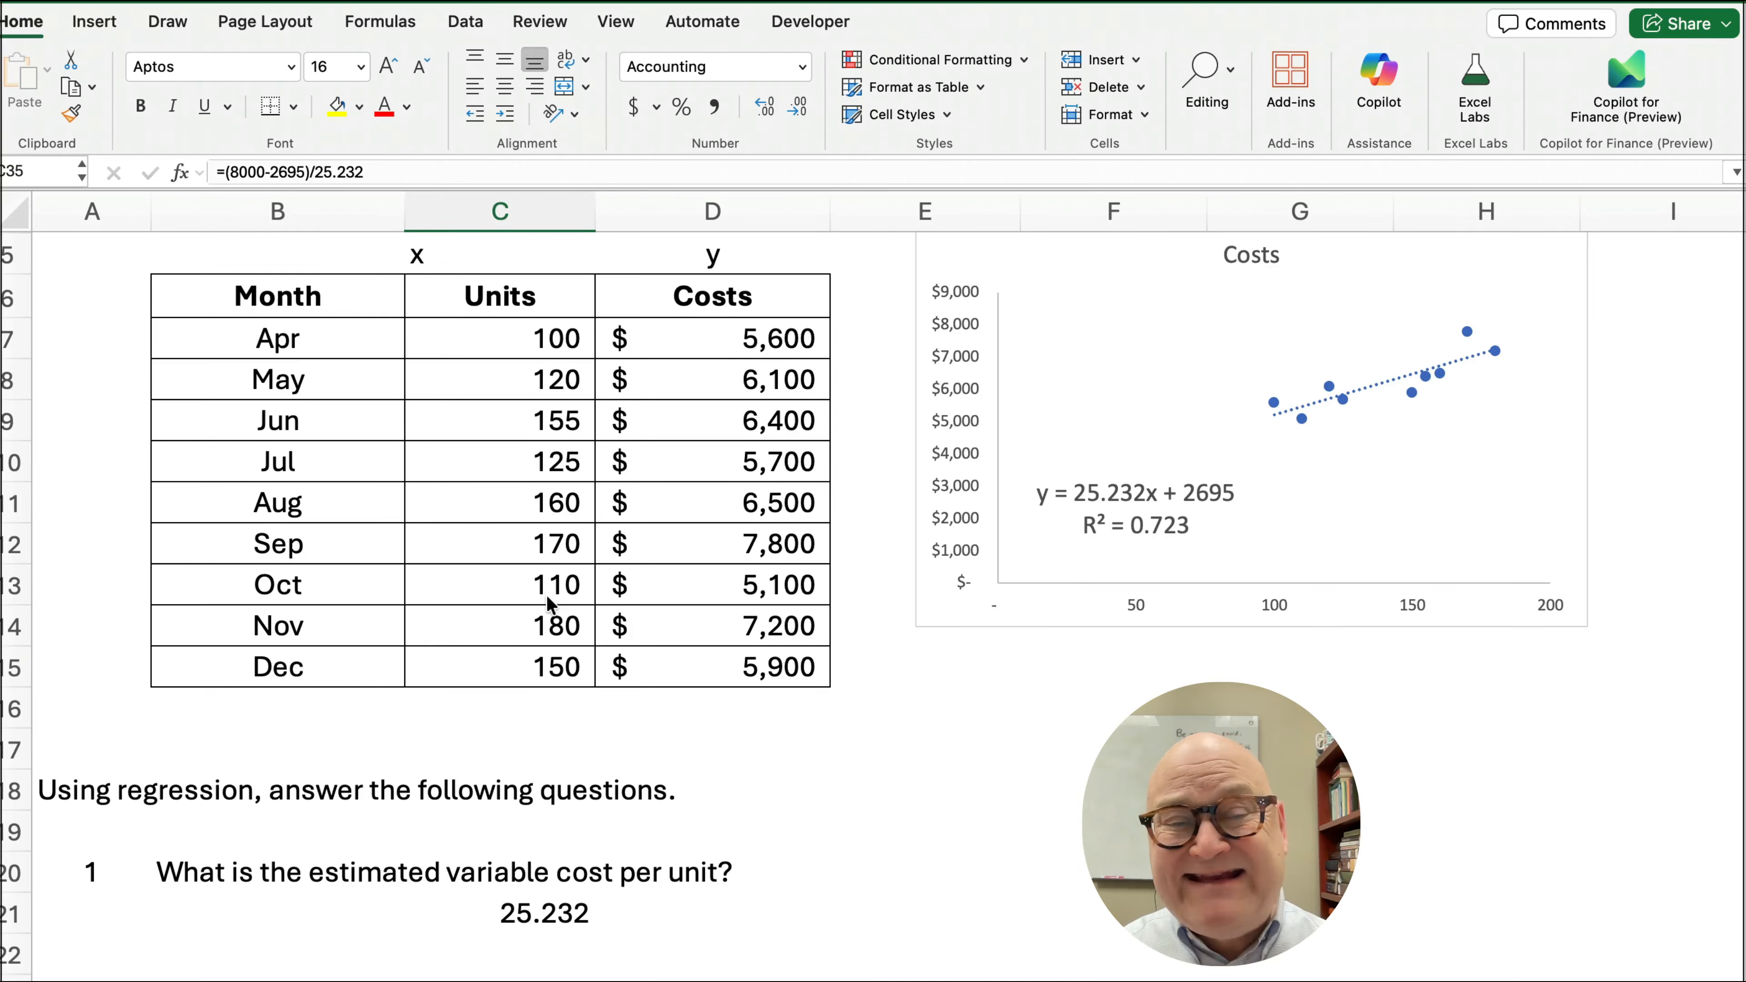
pyautogui.scroll(-10, 549, 604)
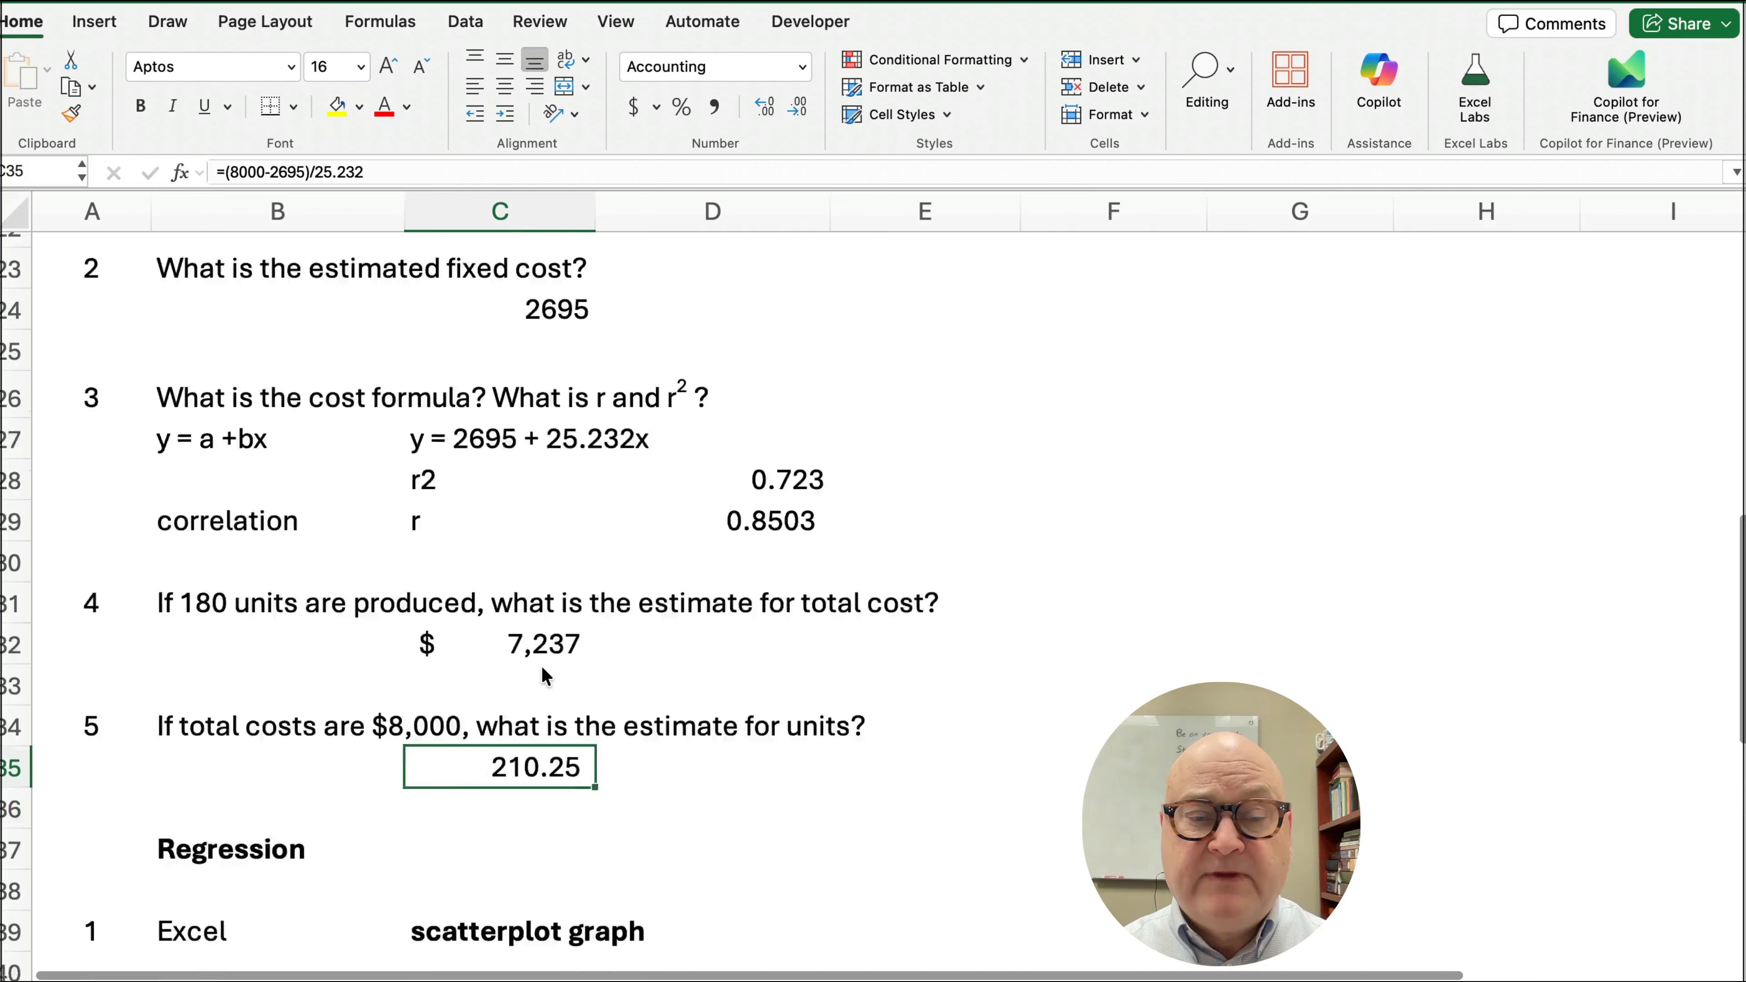
pyautogui.scroll(-3, 540, 665)
pyautogui.scroll(6, 487, 655)
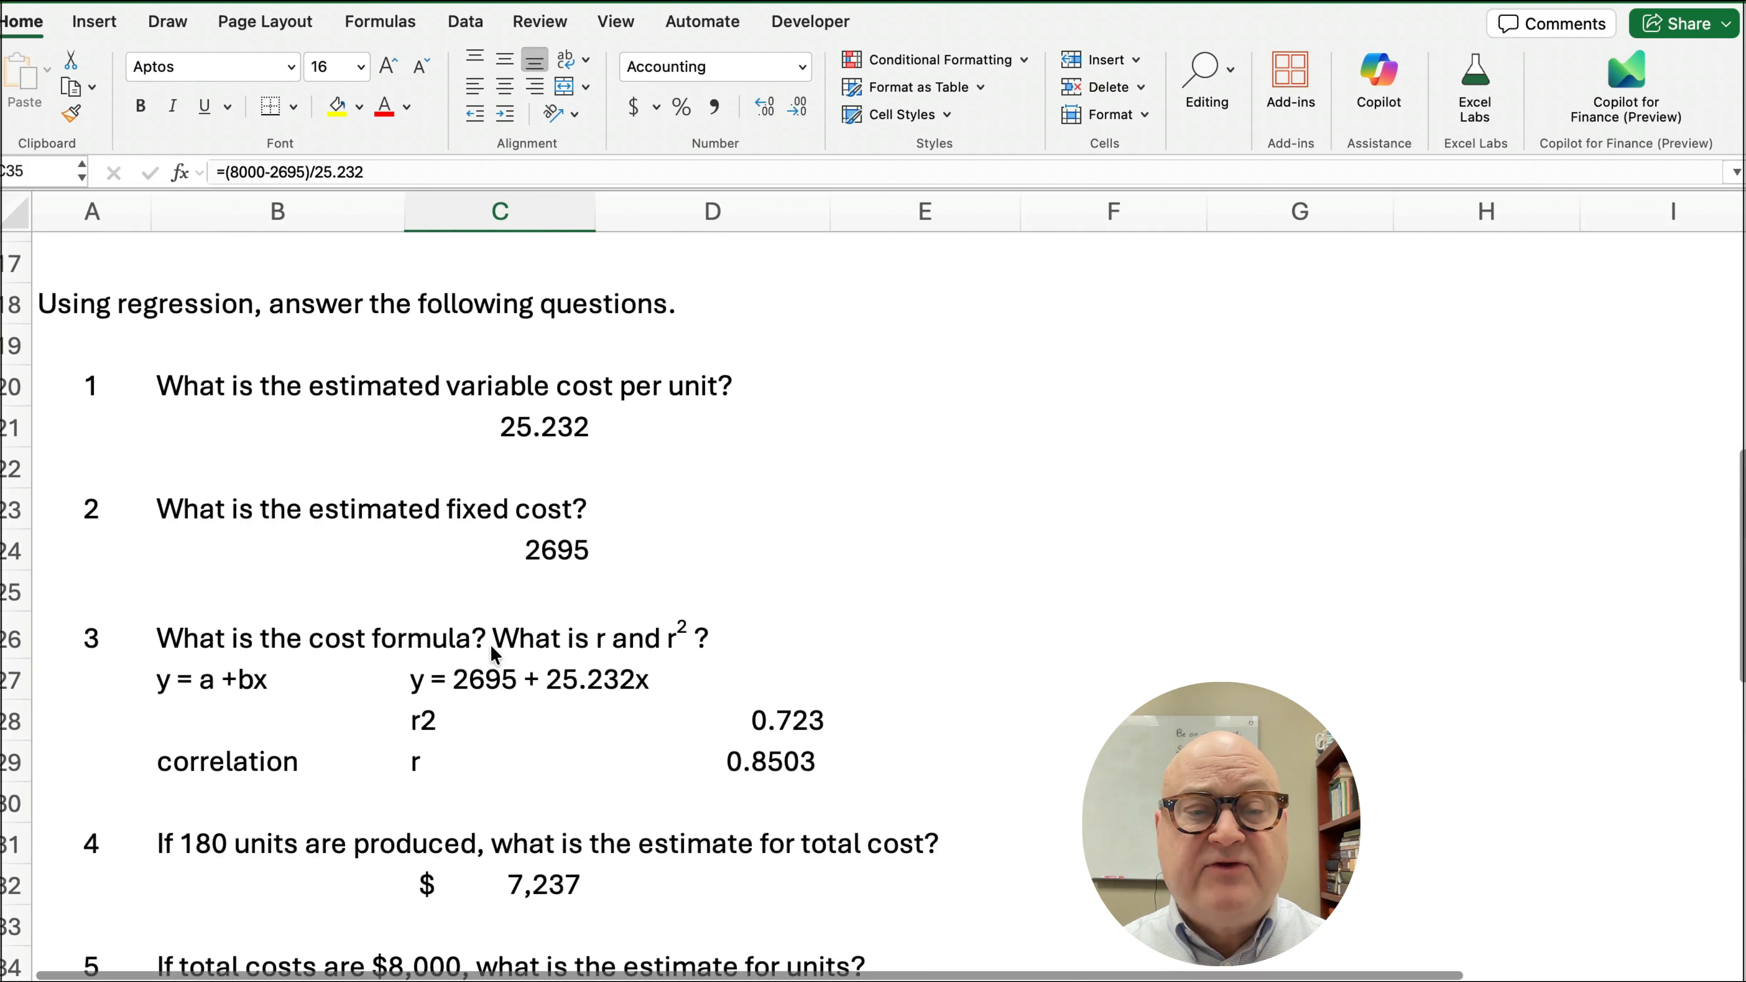
pyautogui.scroll(-5, 494, 589)
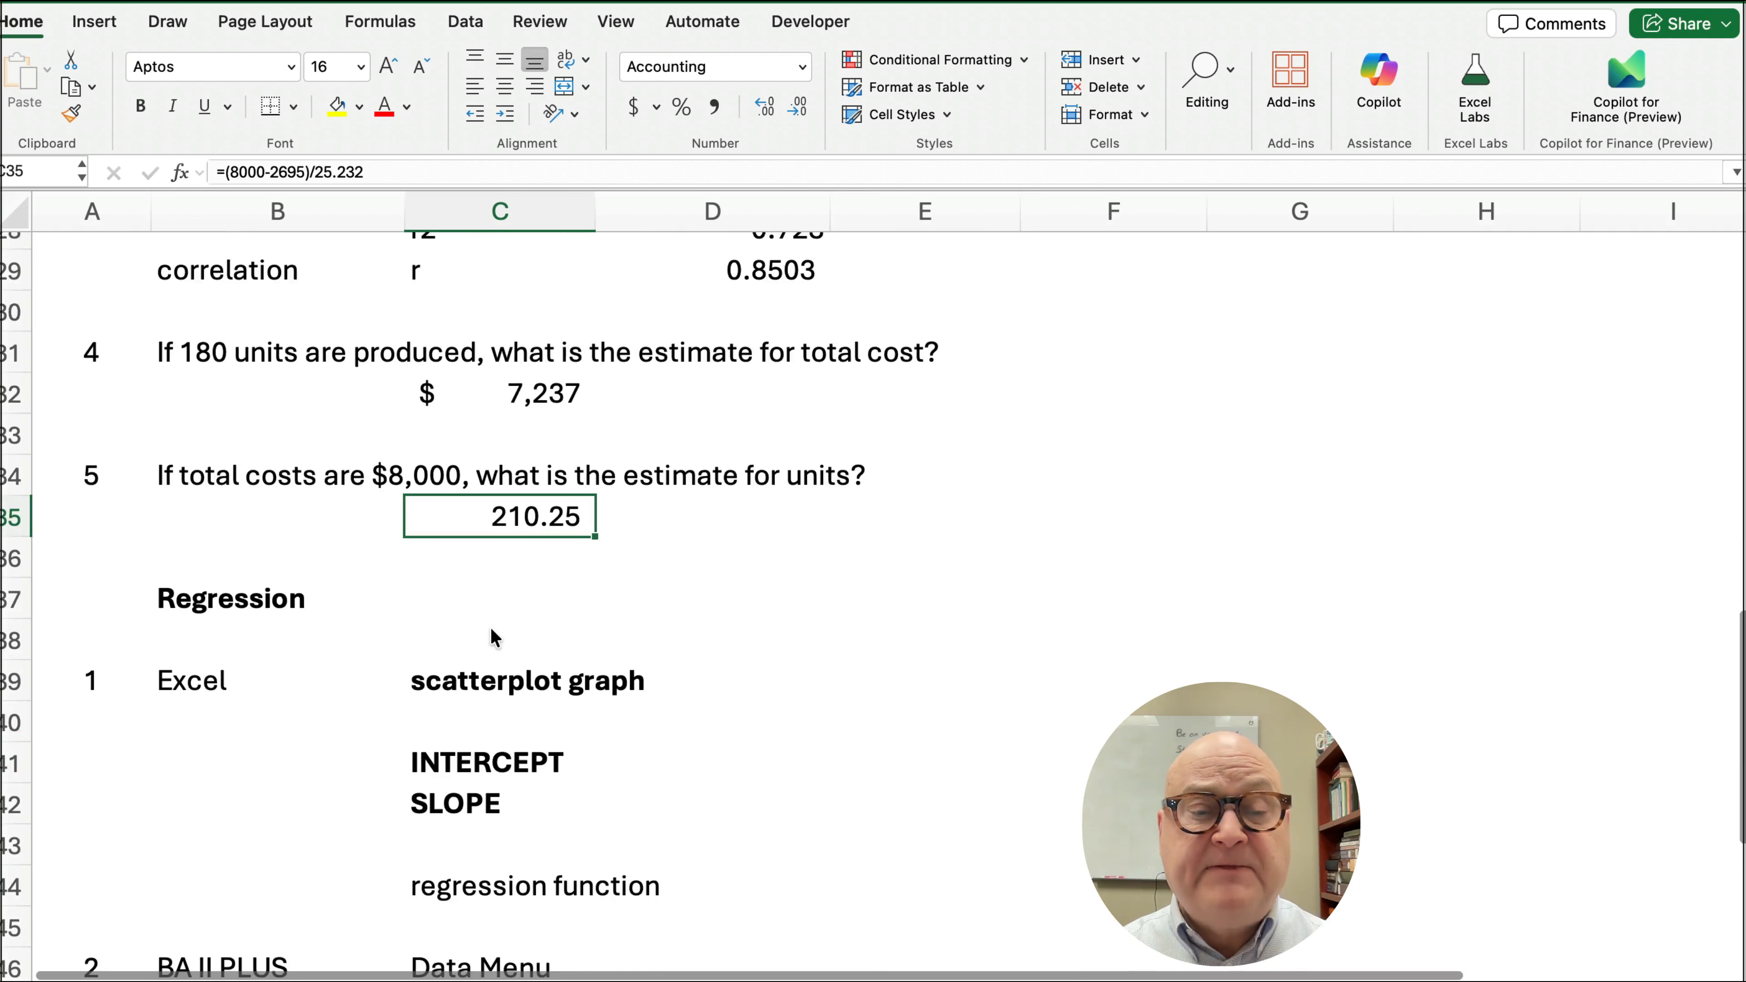
pyautogui.scroll(-3, 493, 639)
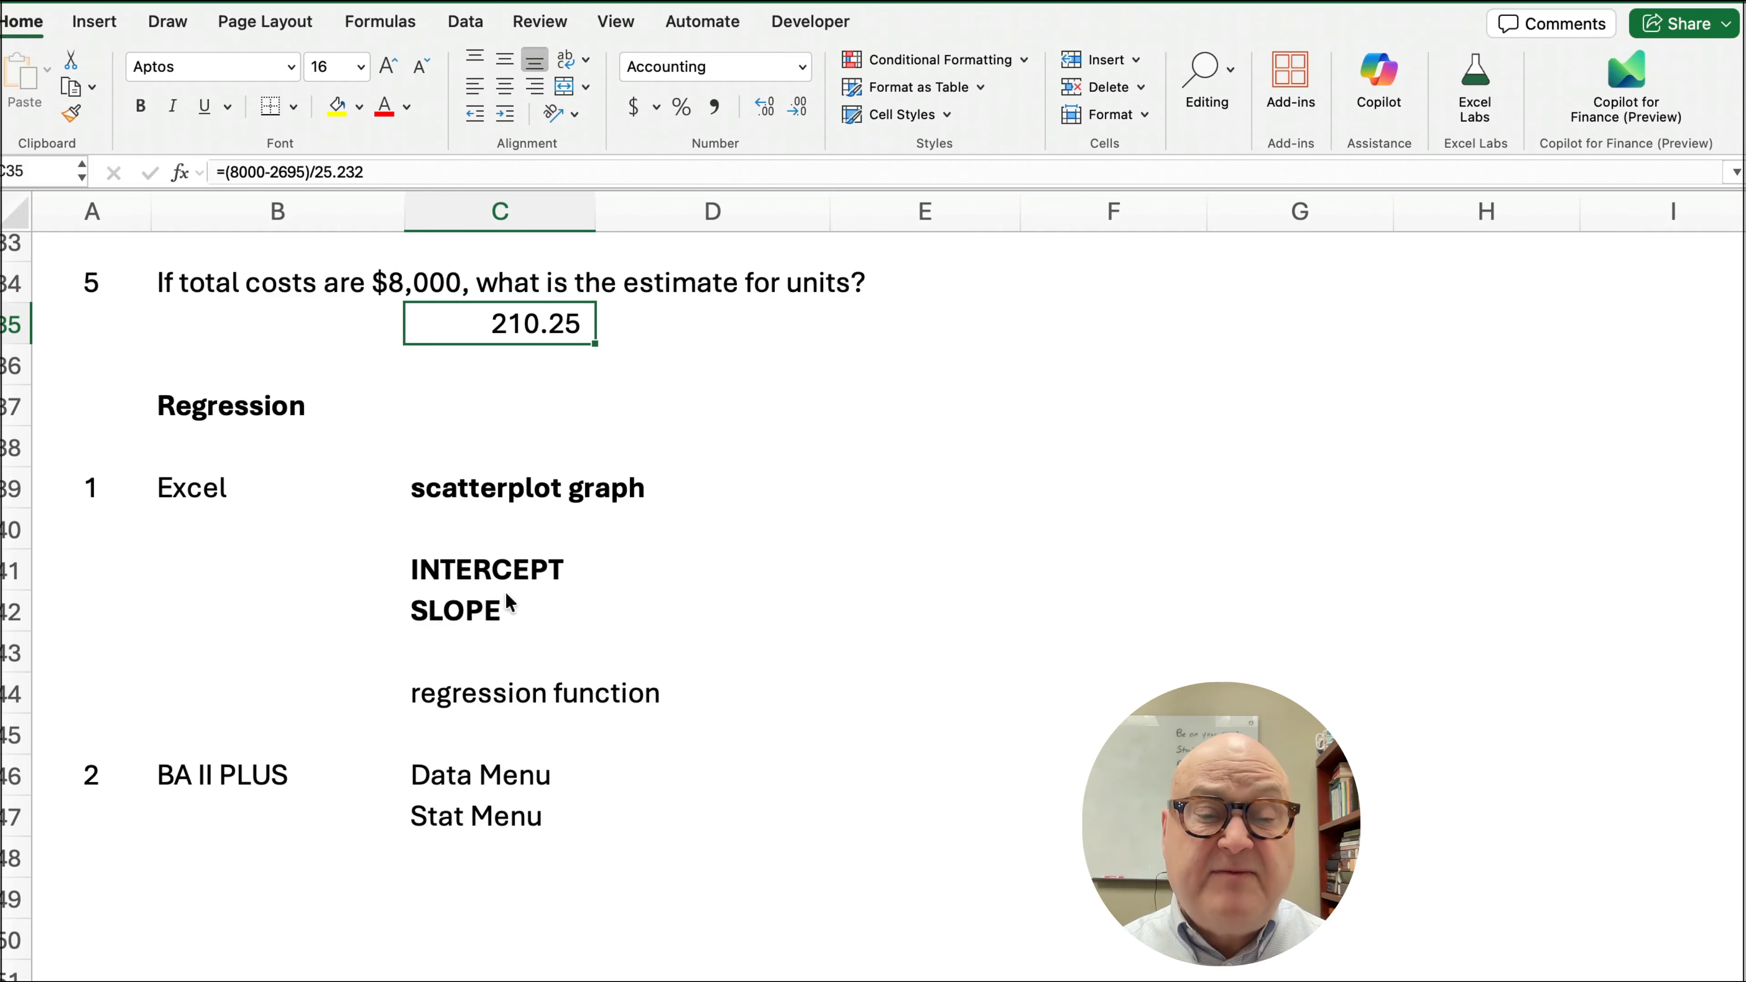
pyautogui.scroll(5, 911, 582)
pyautogui.scroll(20, 982, 578)
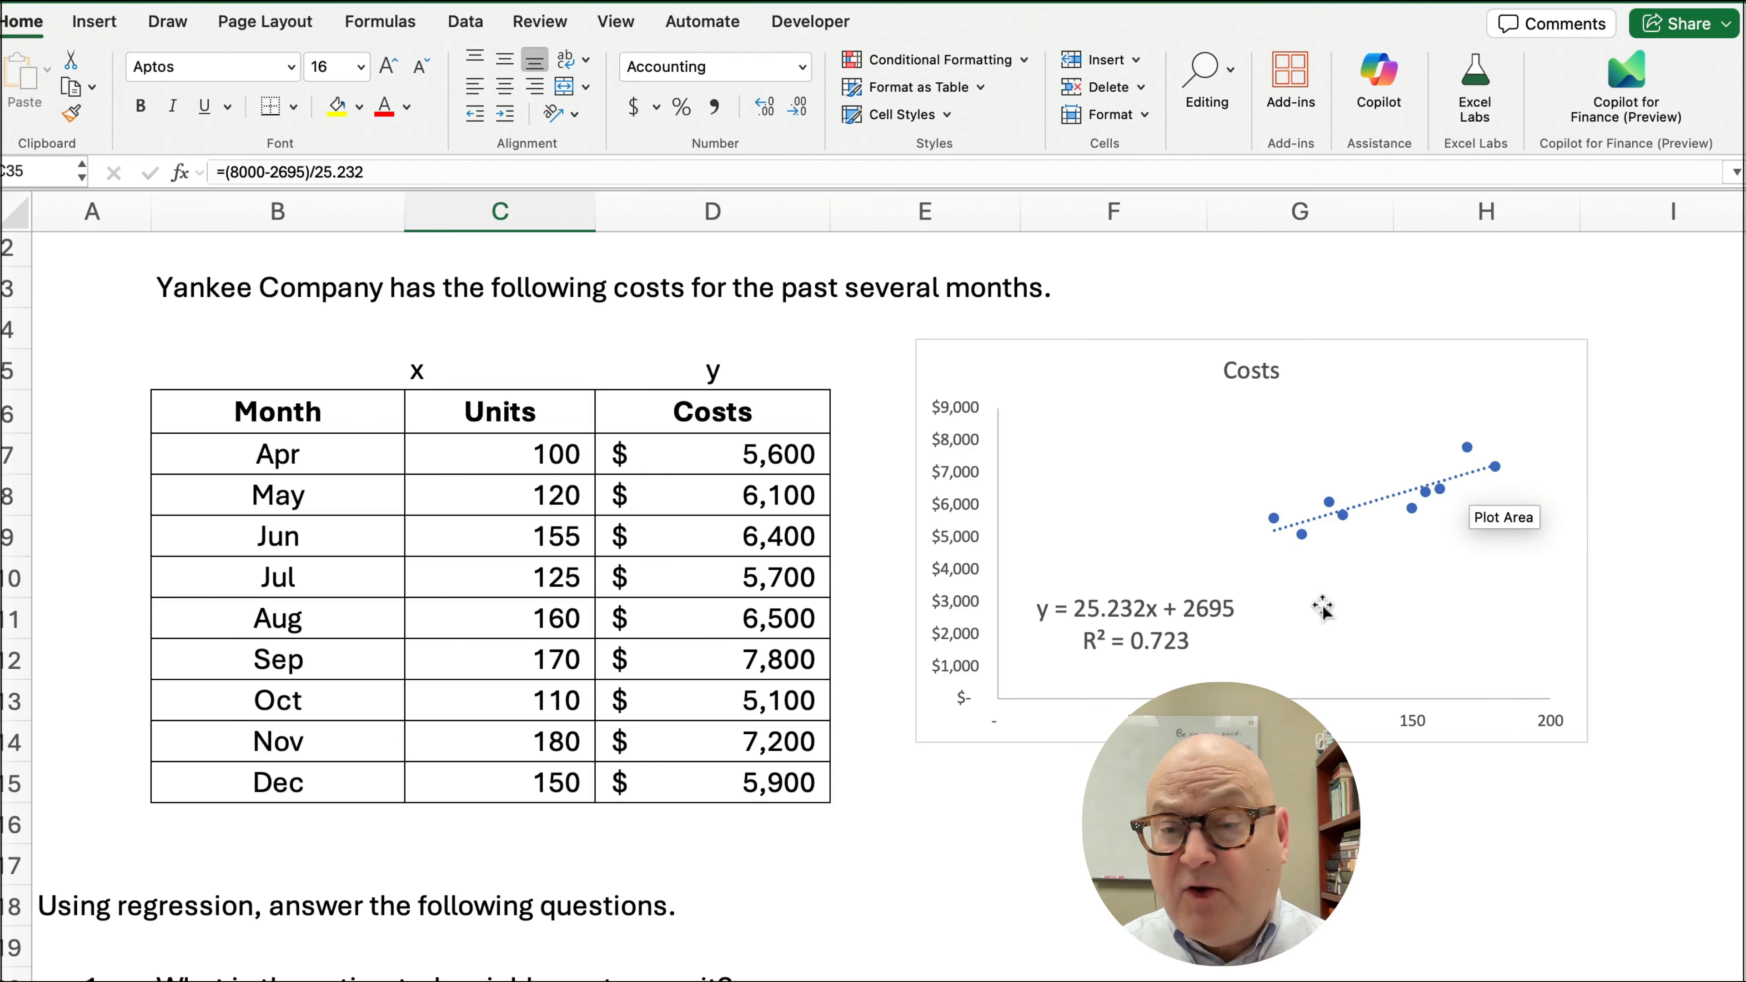
pyautogui.scroll(-4, 1035, 668)
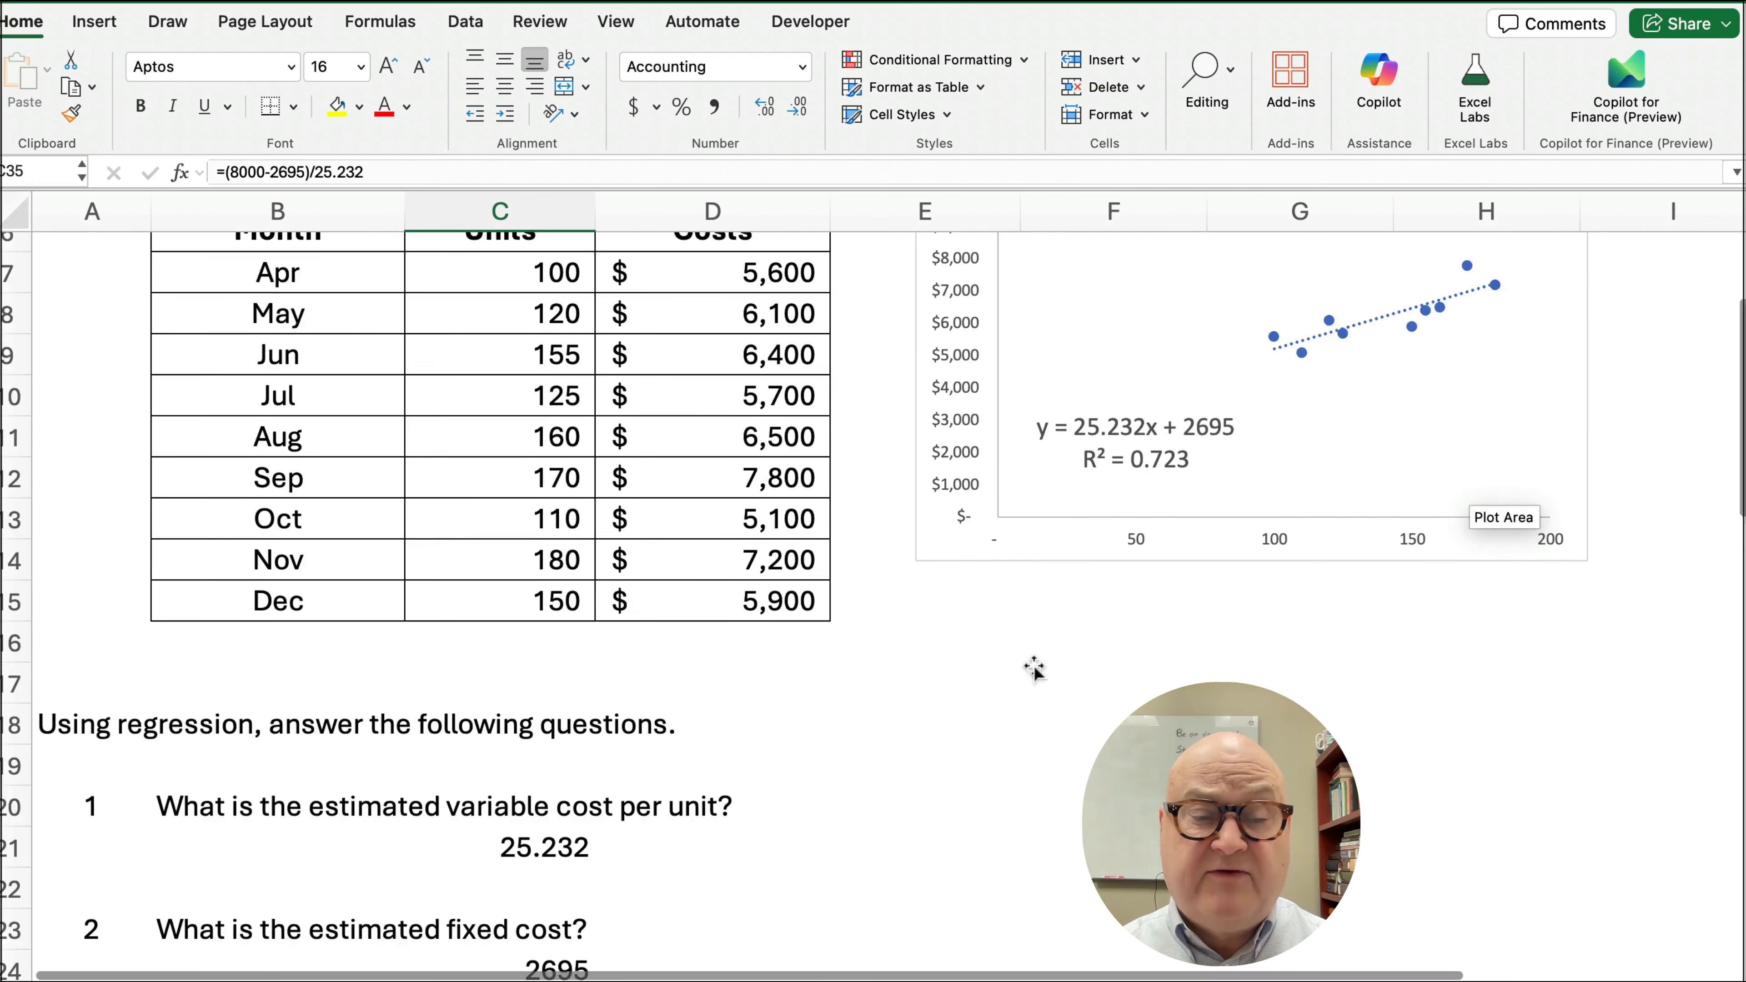
# - Insert the SLOPE function in E21, beside the estimated variable cost per unit
pyautogui.scroll(-4, 1034, 668)
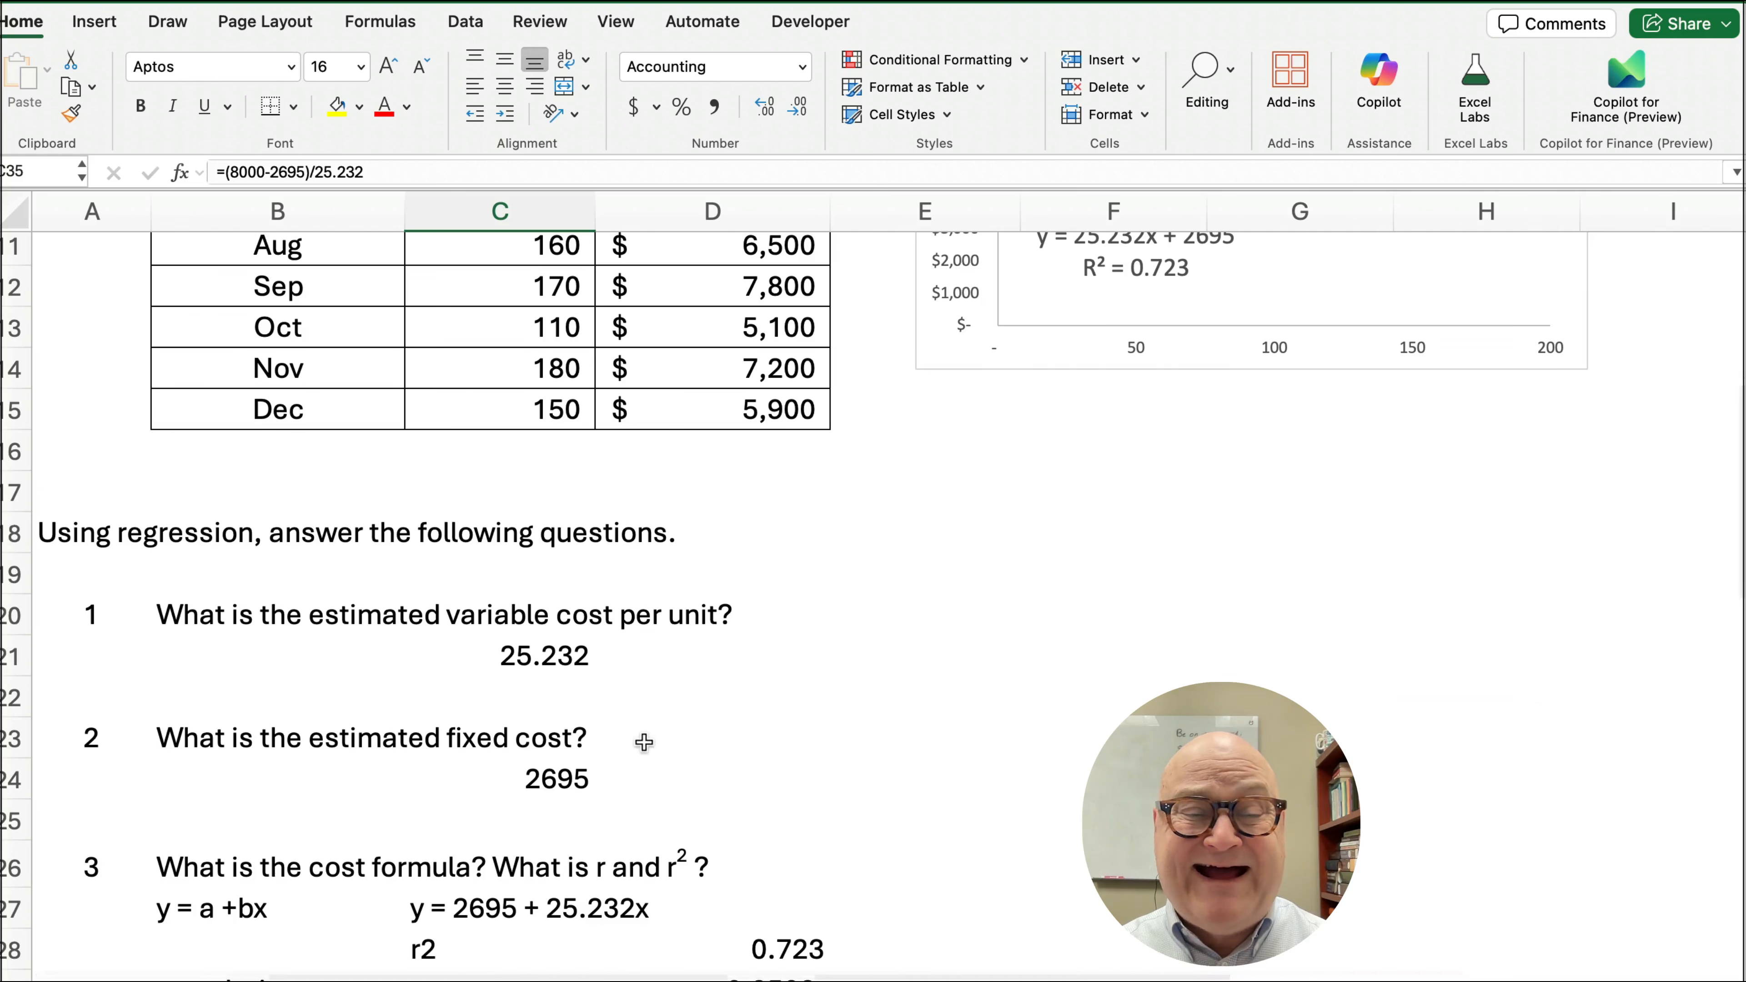
pyautogui.click(899, 654)
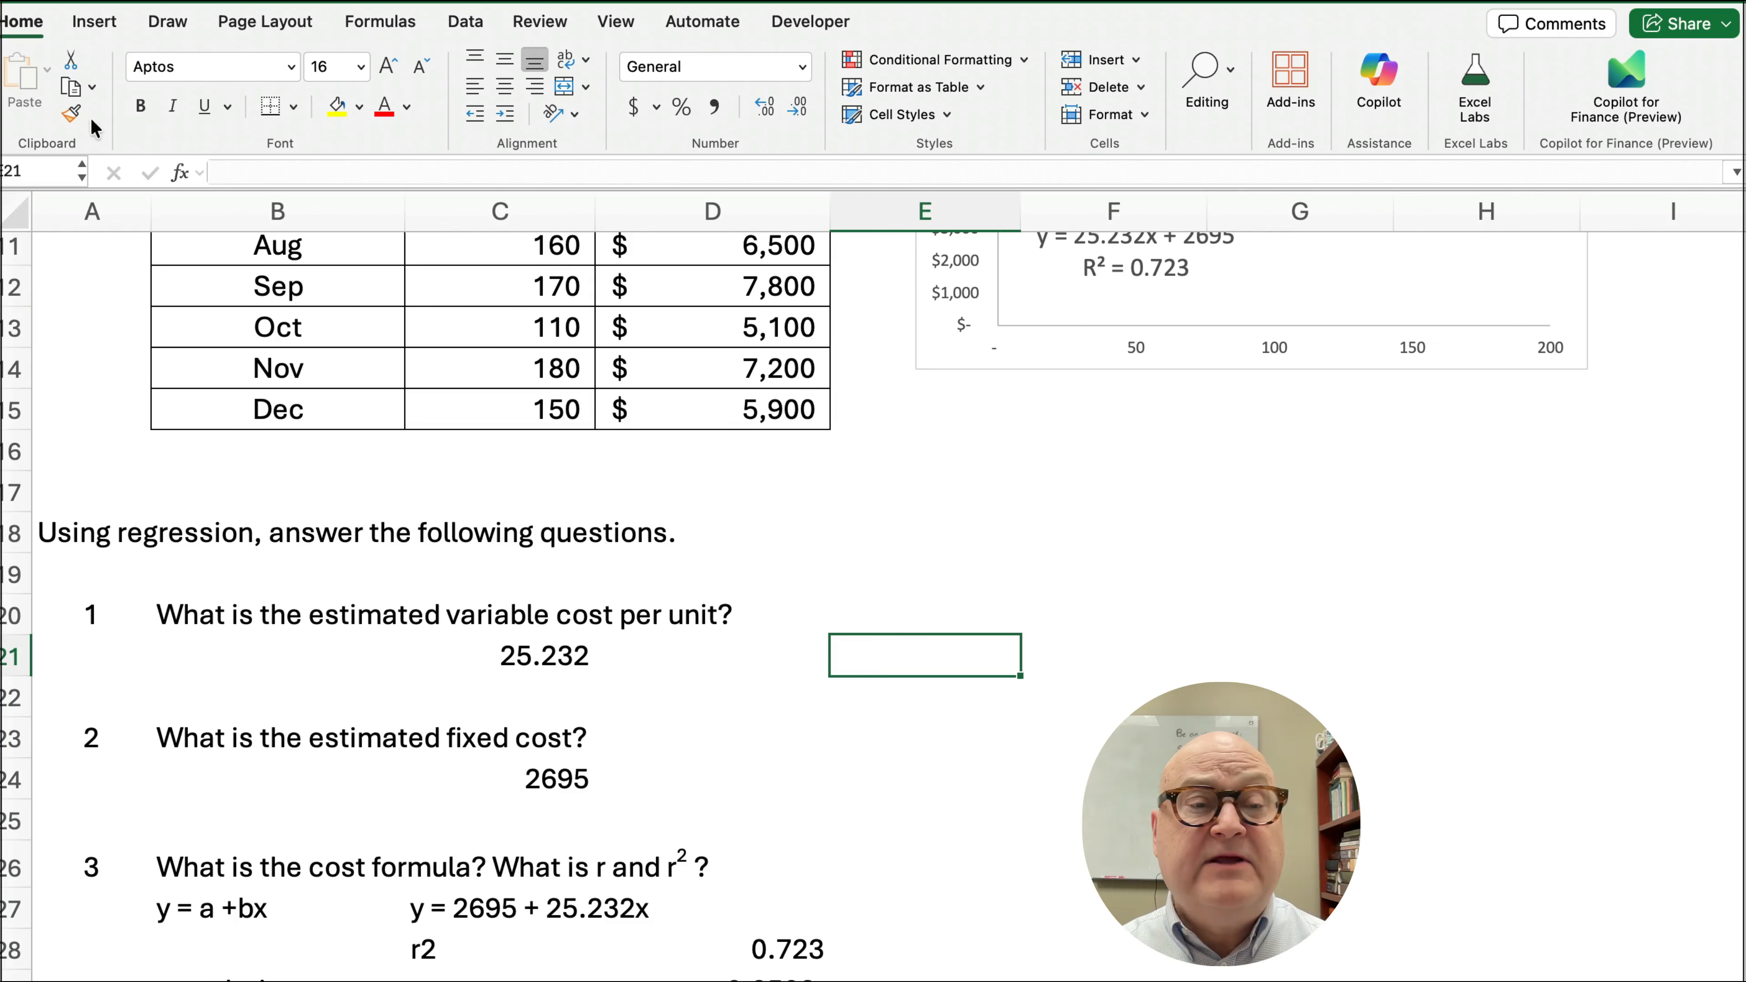
pyautogui.click(180, 177)
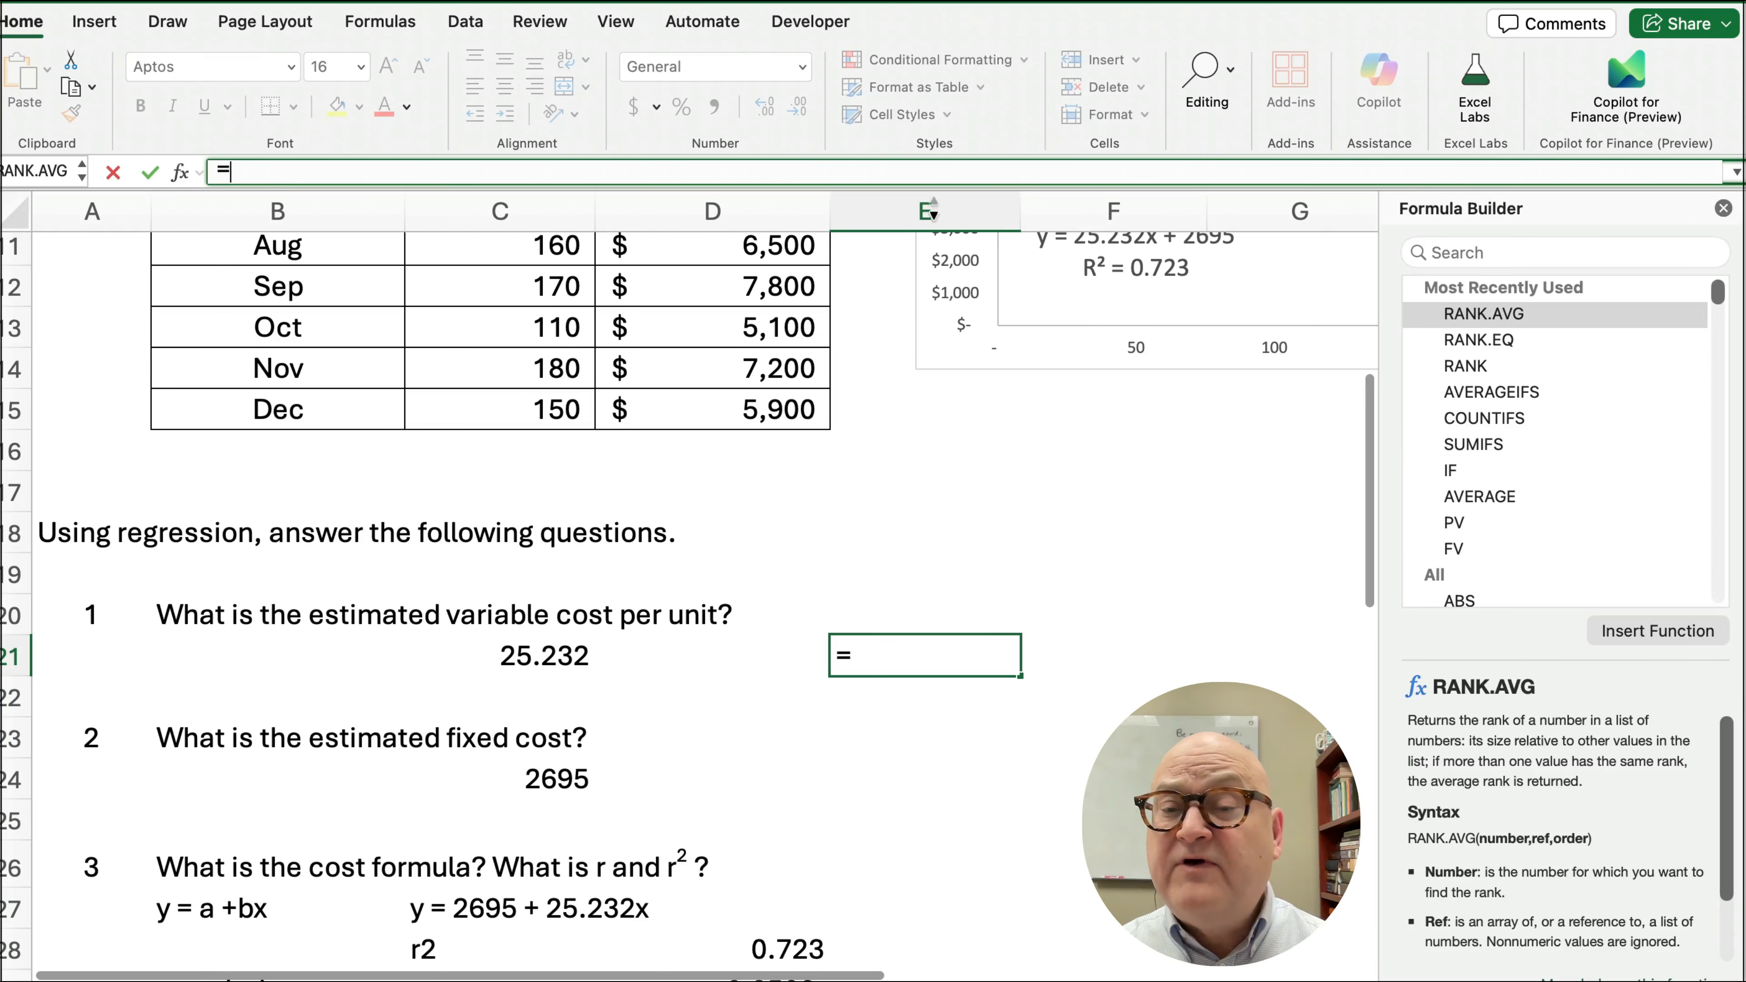
pyautogui.click(1469, 253)
pyautogui.write('slope')
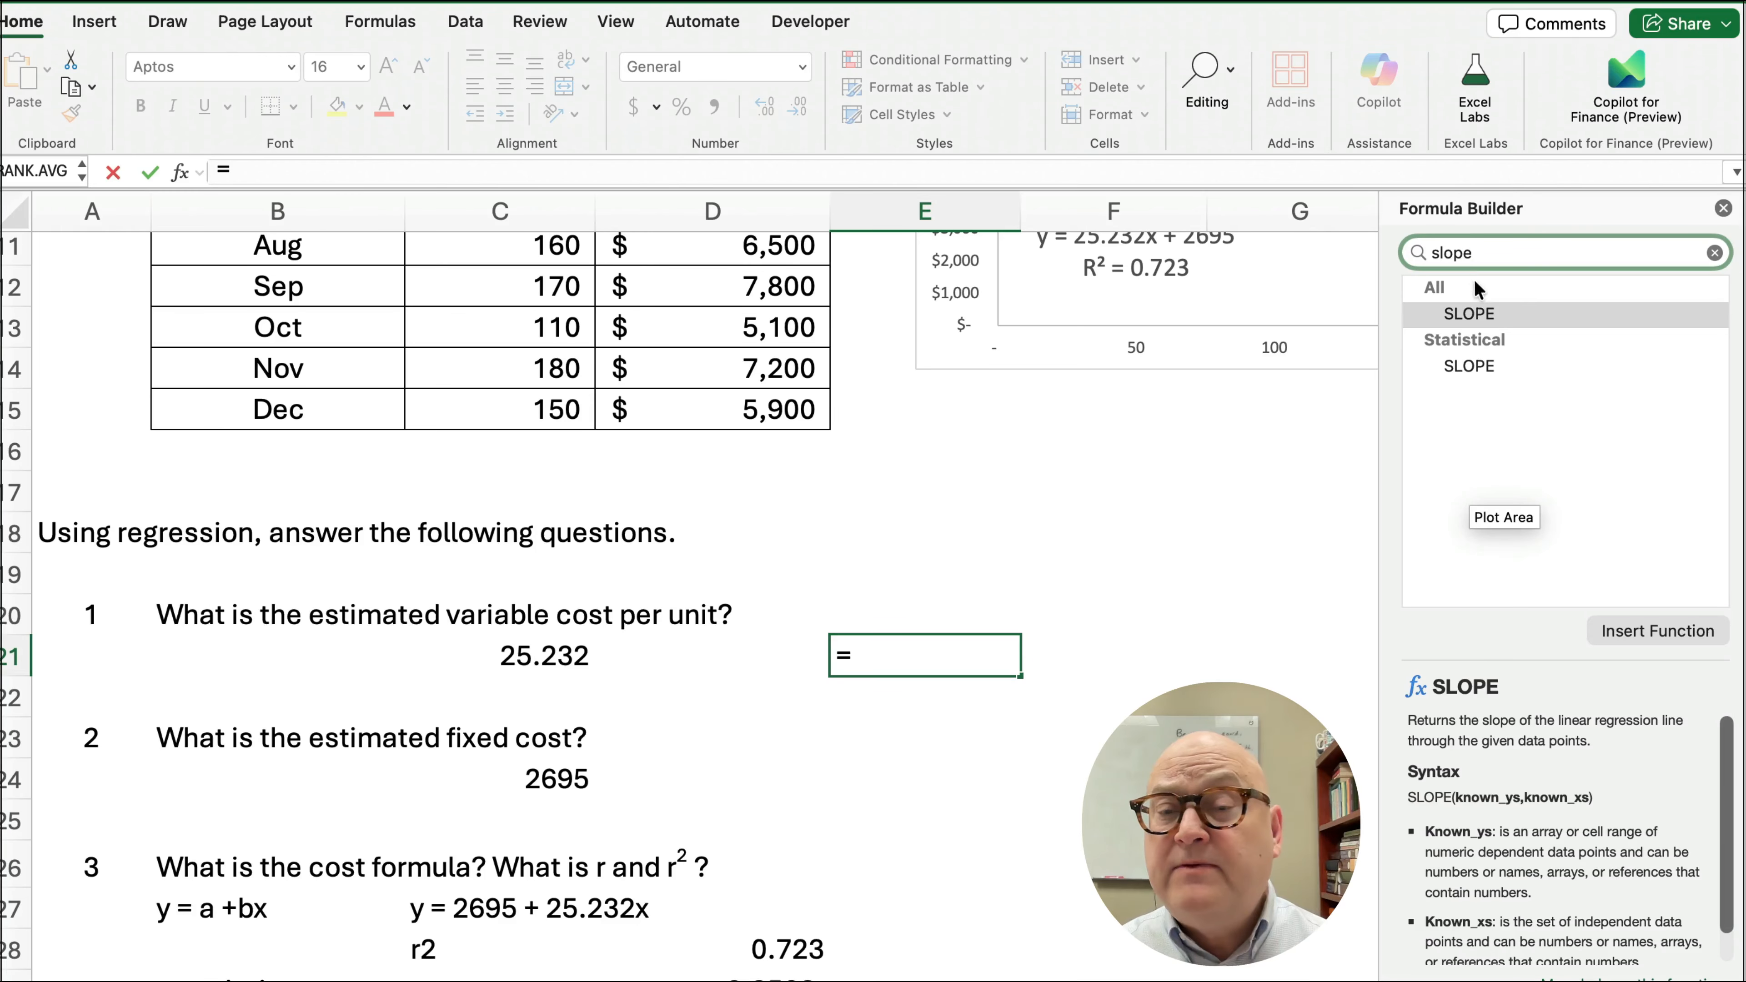
pyautogui.doubleClick(1471, 315)
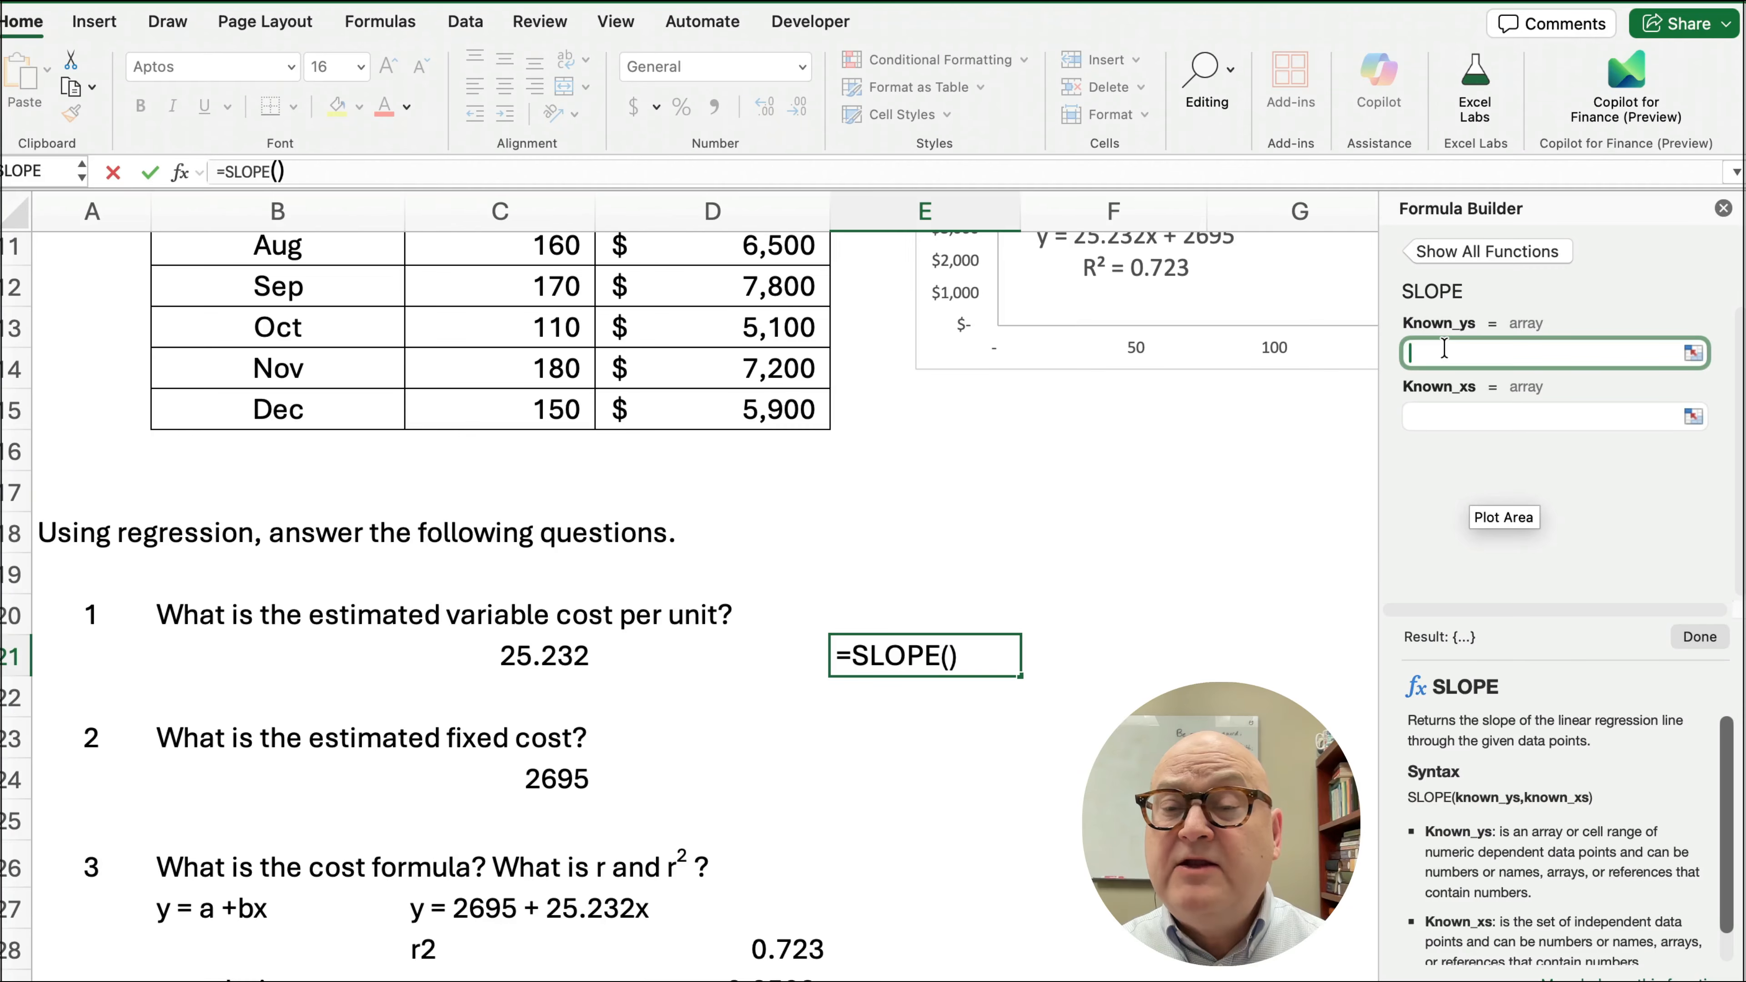
# - Complete the SLOPE formula in E21 with costs D7:D15 as the known y values and units C7:C15 as the known x values
pyautogui.scroll(1, 815, 507)
pyautogui.scroll(1, 880, 500)
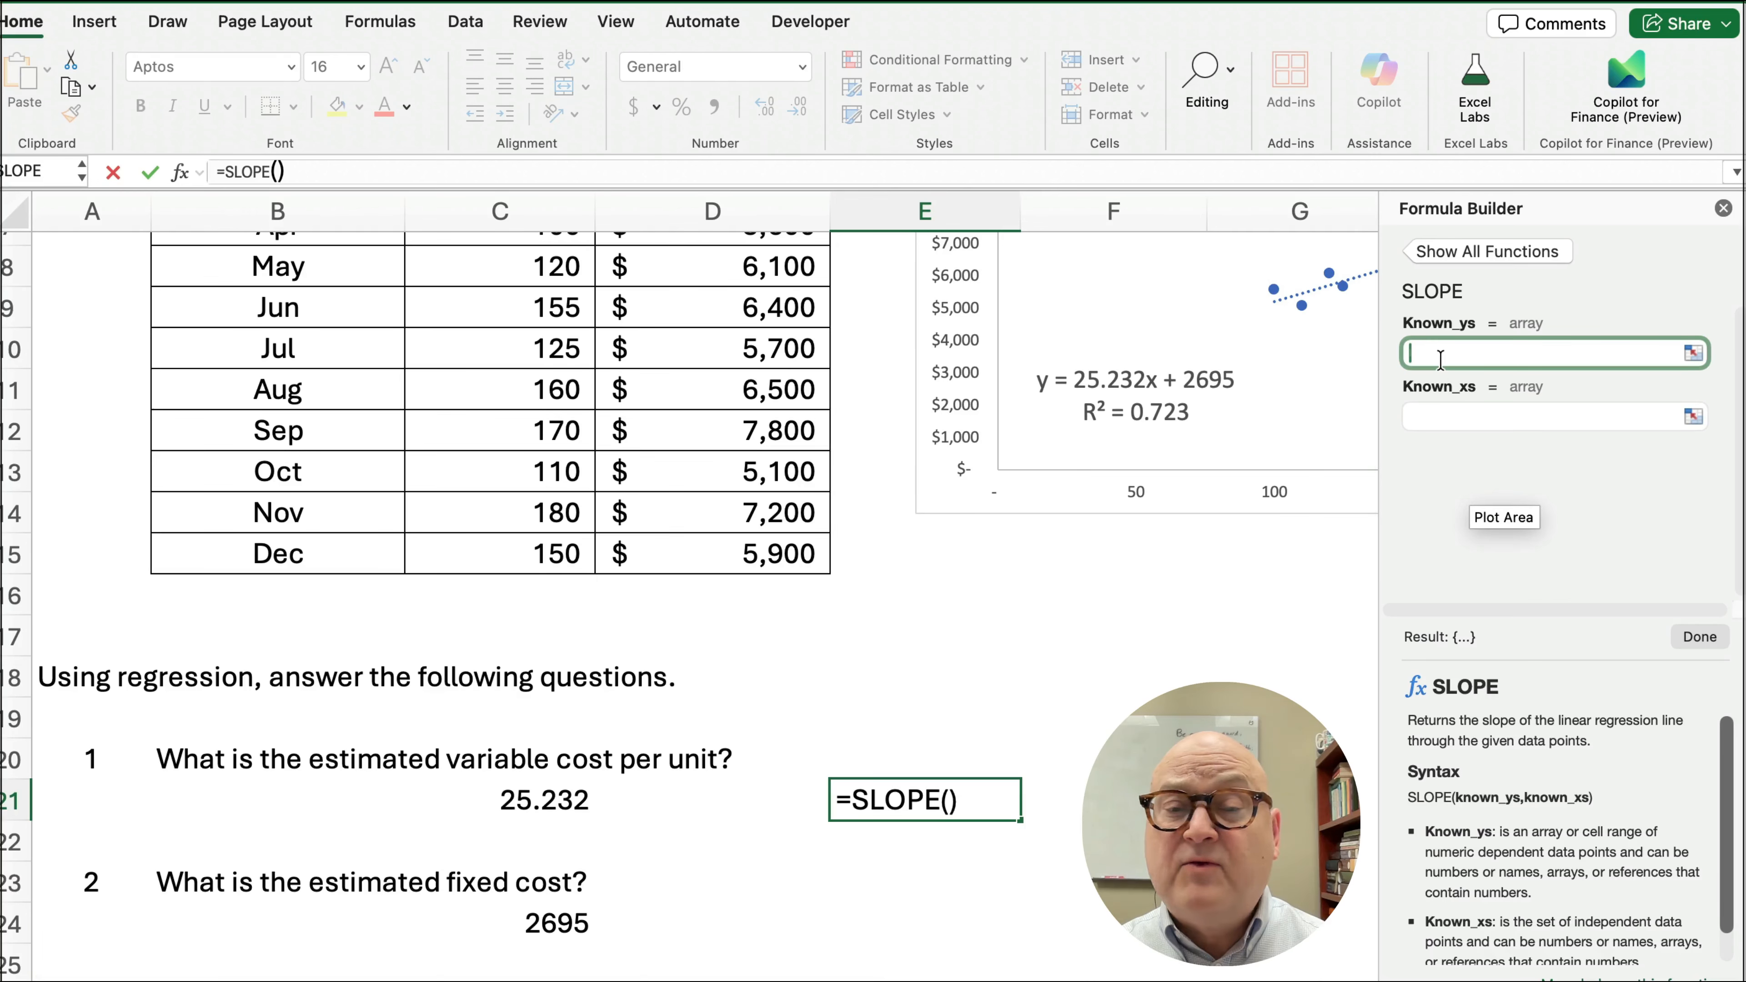
pyautogui.scroll(3, 939, 458)
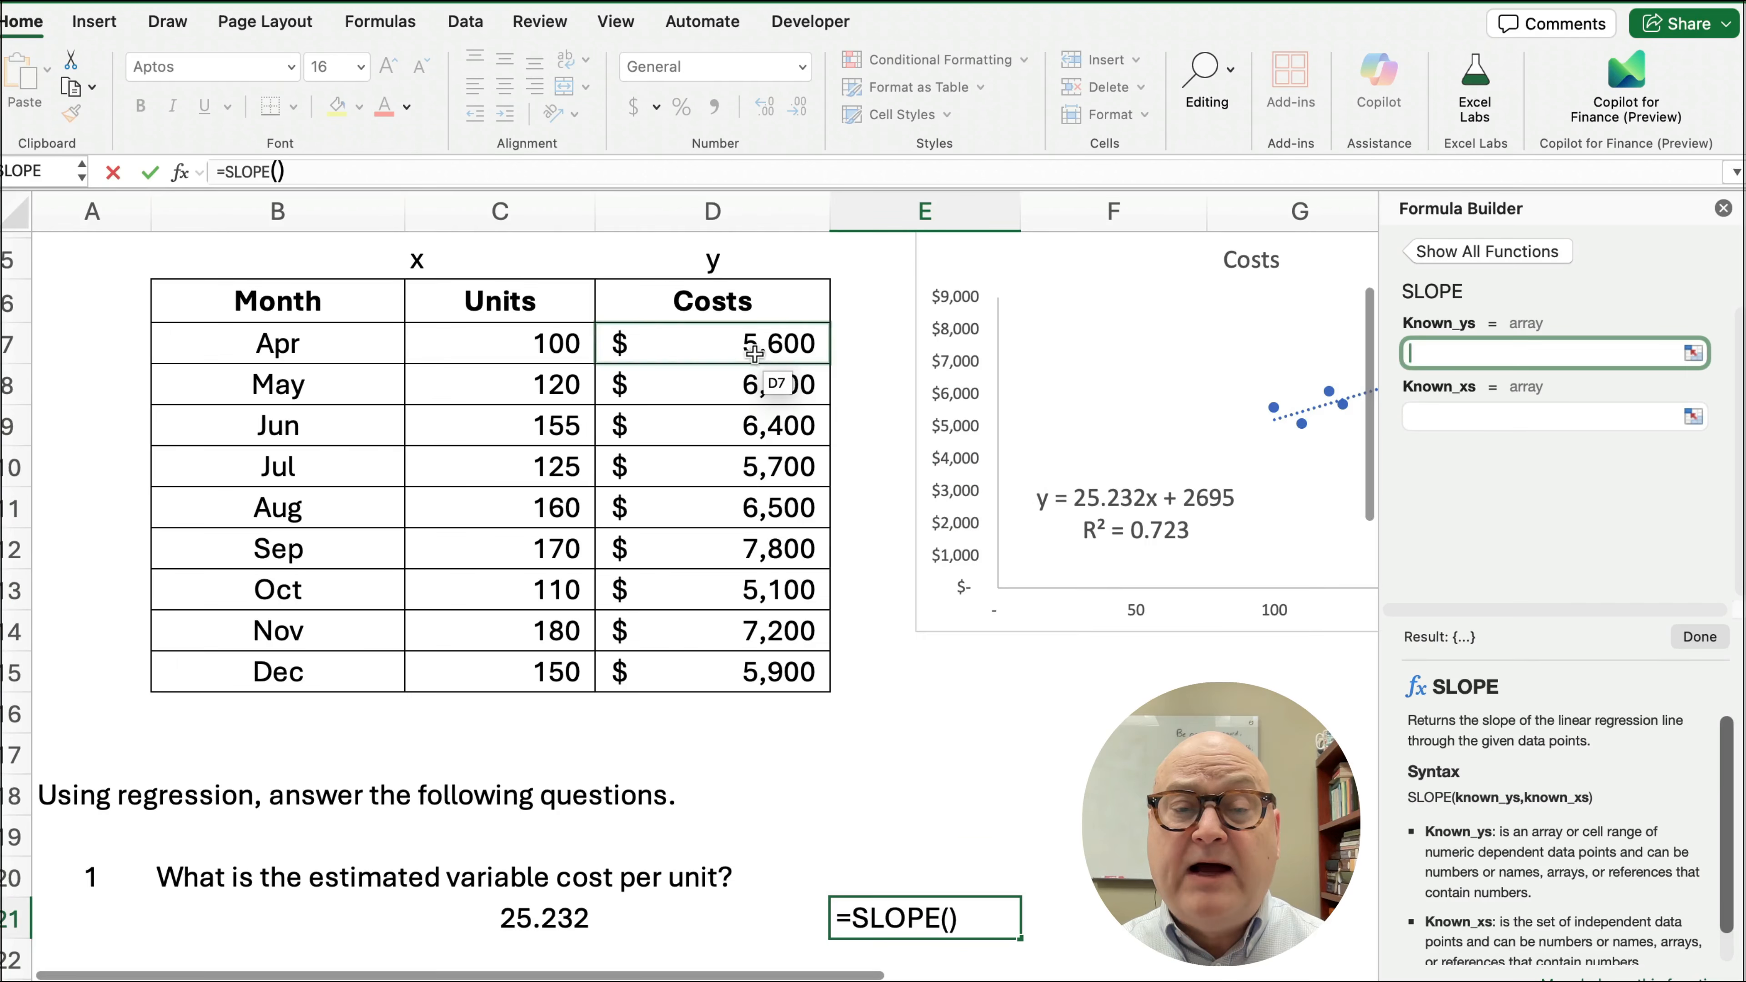
pyautogui.moveTo(752, 343); pyautogui.dragTo(745, 664)
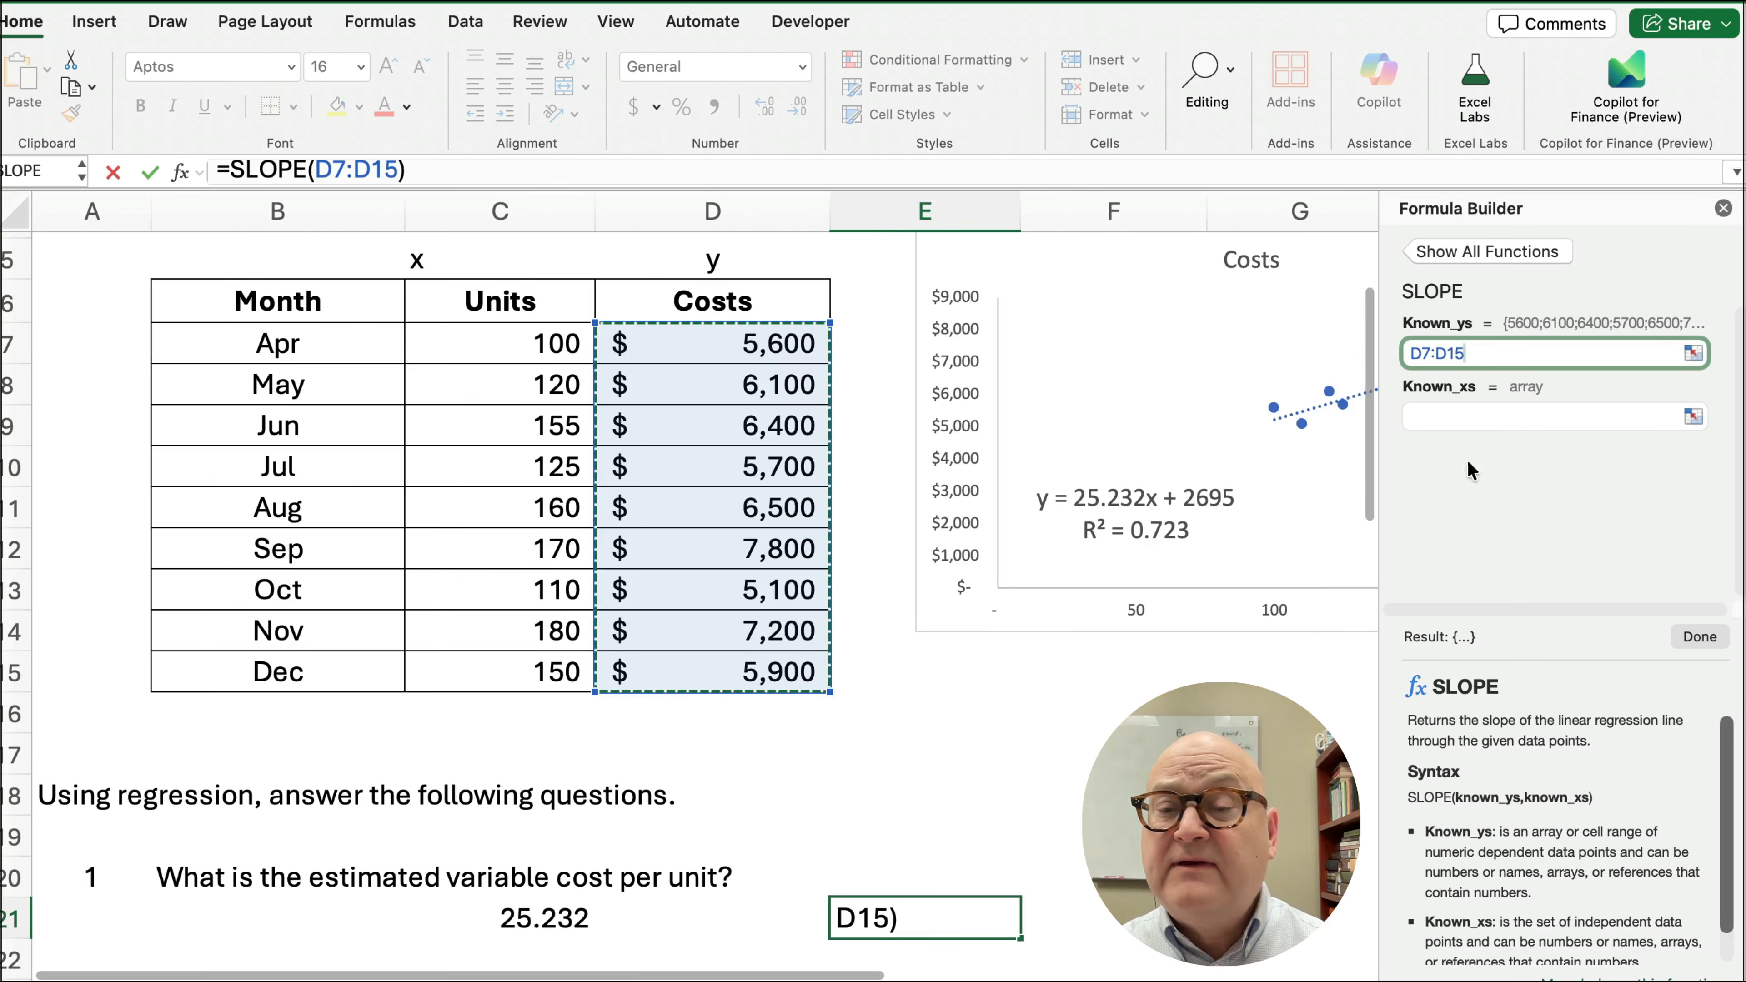
pyautogui.click(1474, 409)
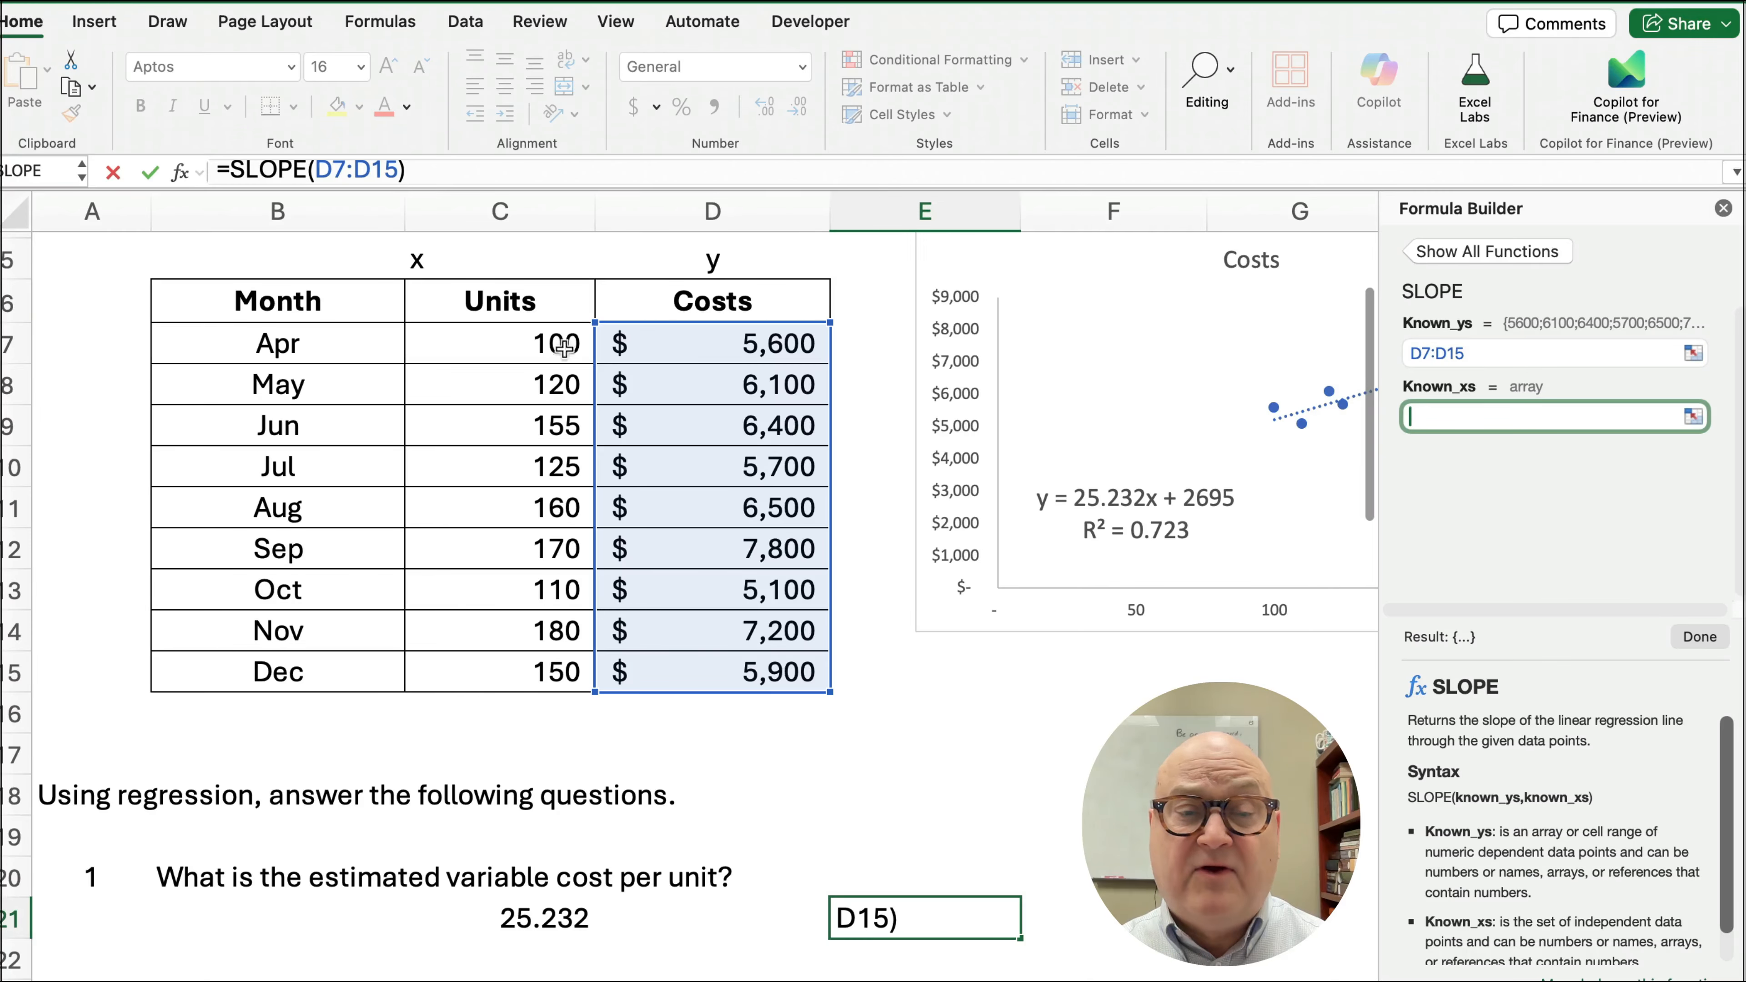
pyautogui.moveTo(557, 343); pyautogui.dragTo(524, 673)
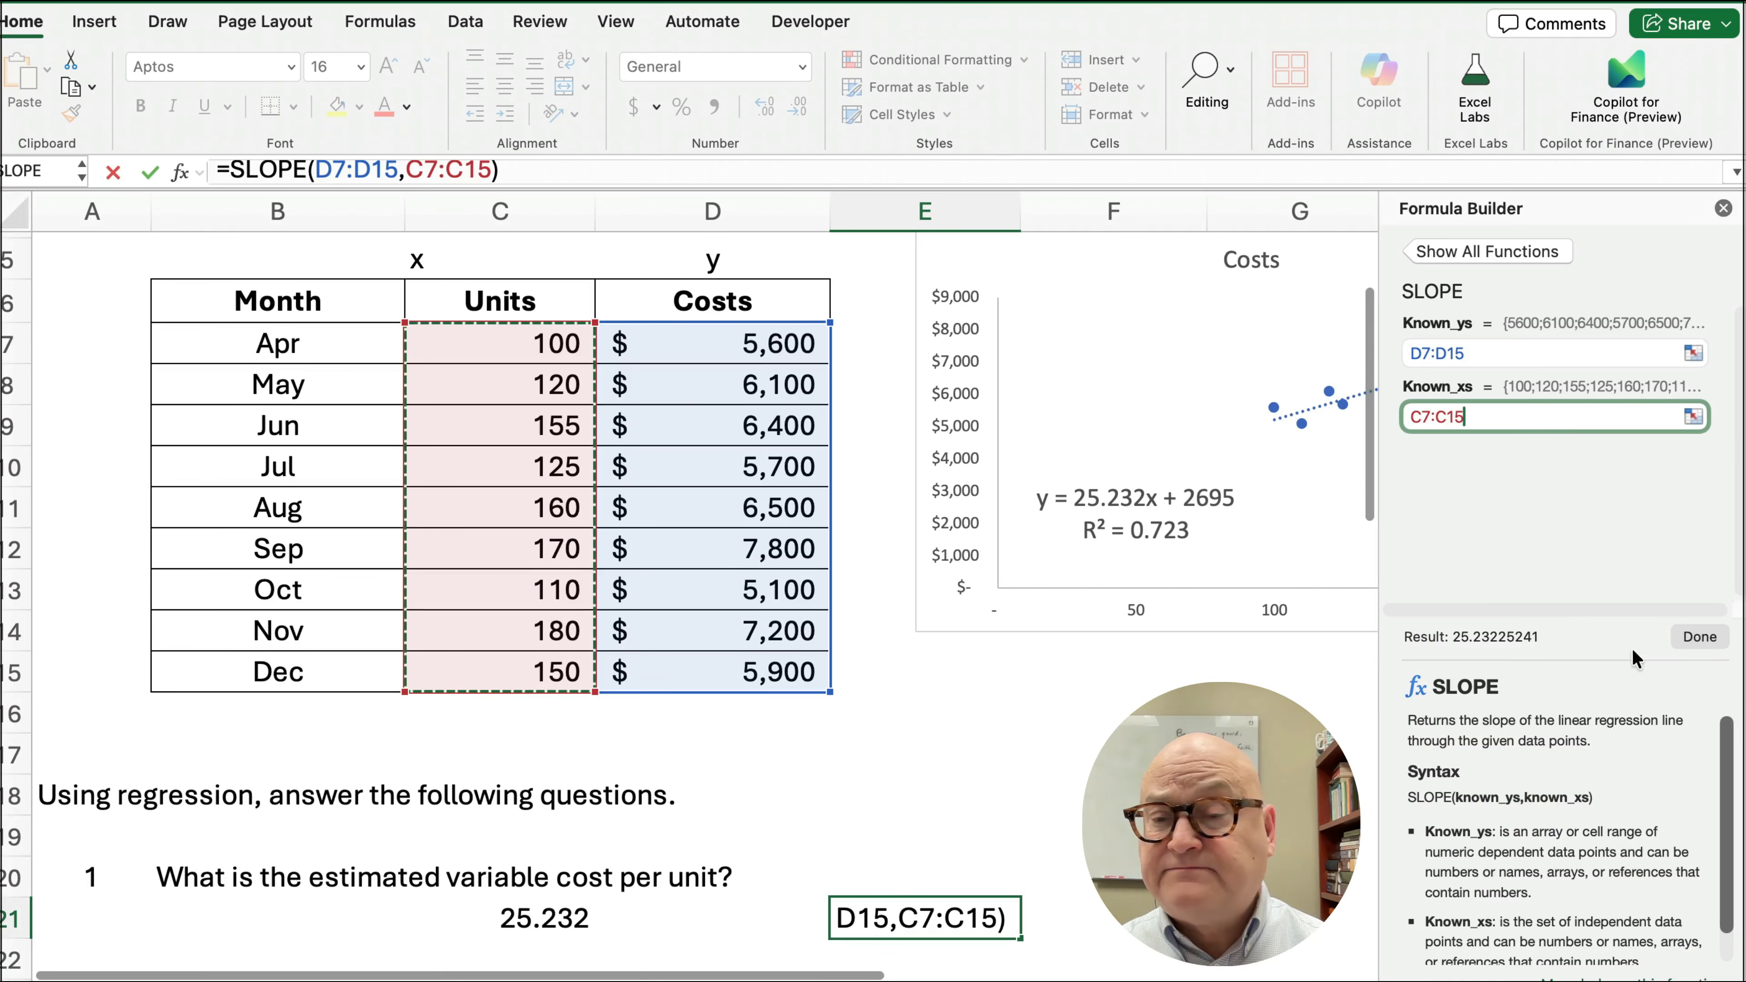
pyautogui.click(1695, 637)
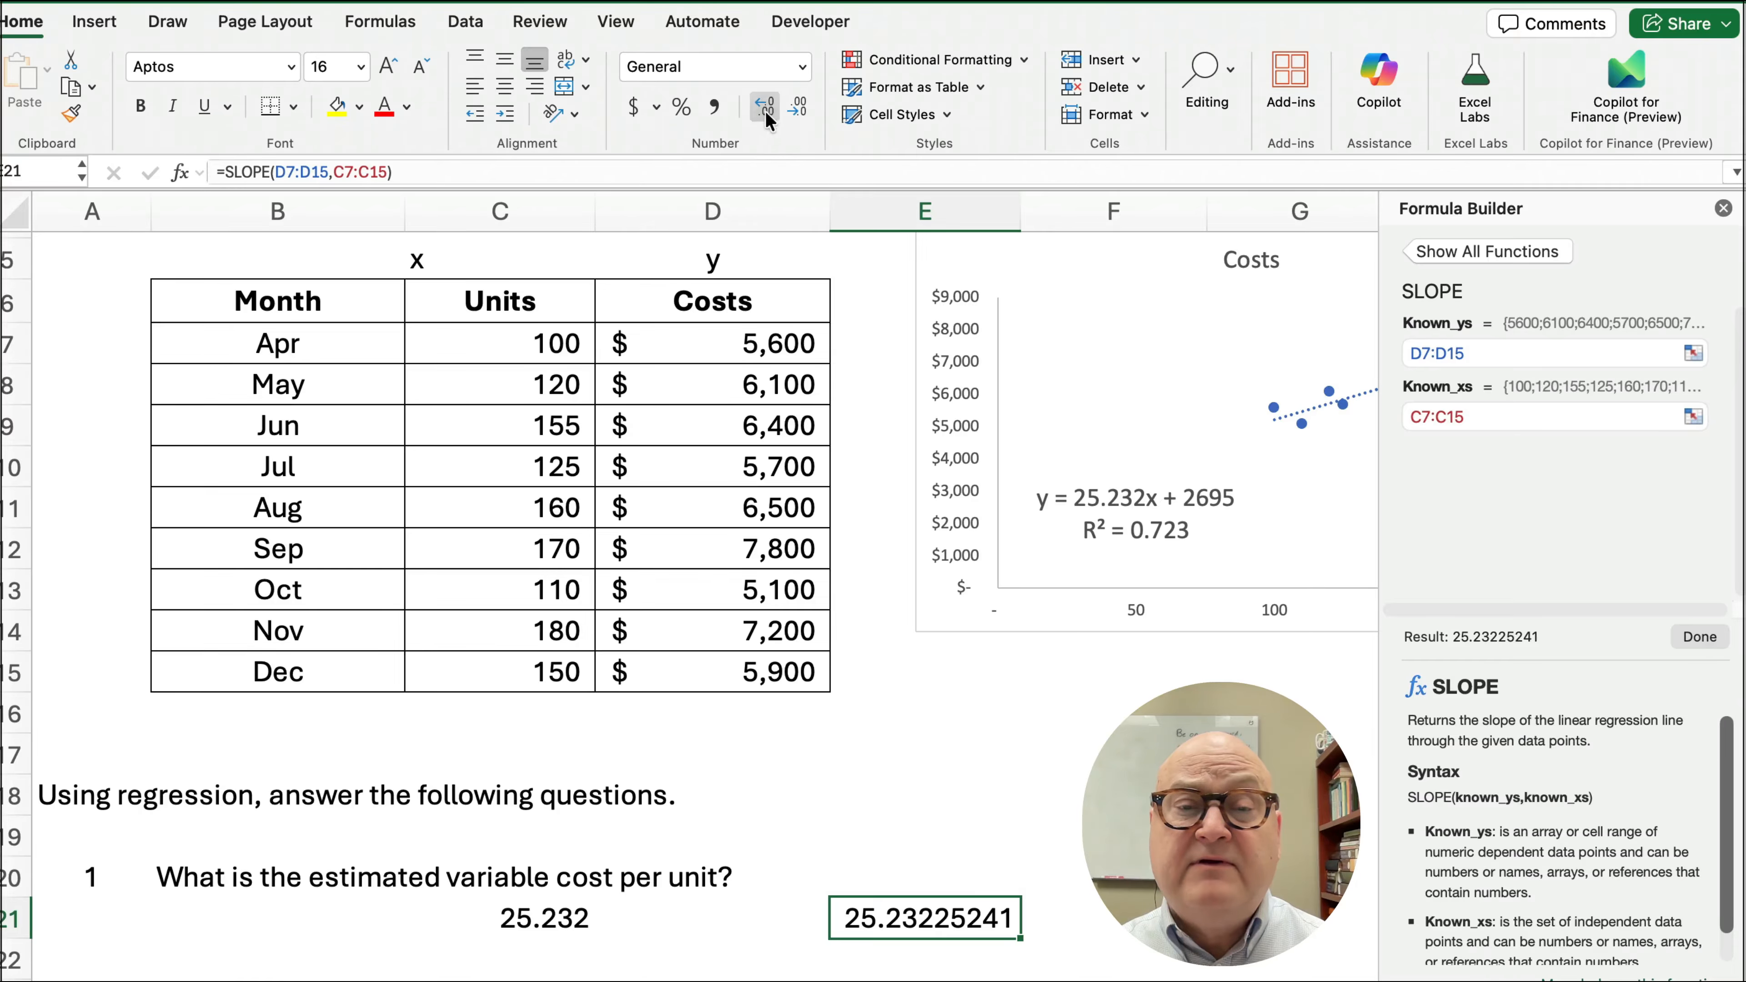
# - Format the slope in E21 in comma style with four decimal places
pyautogui.click(715, 110)
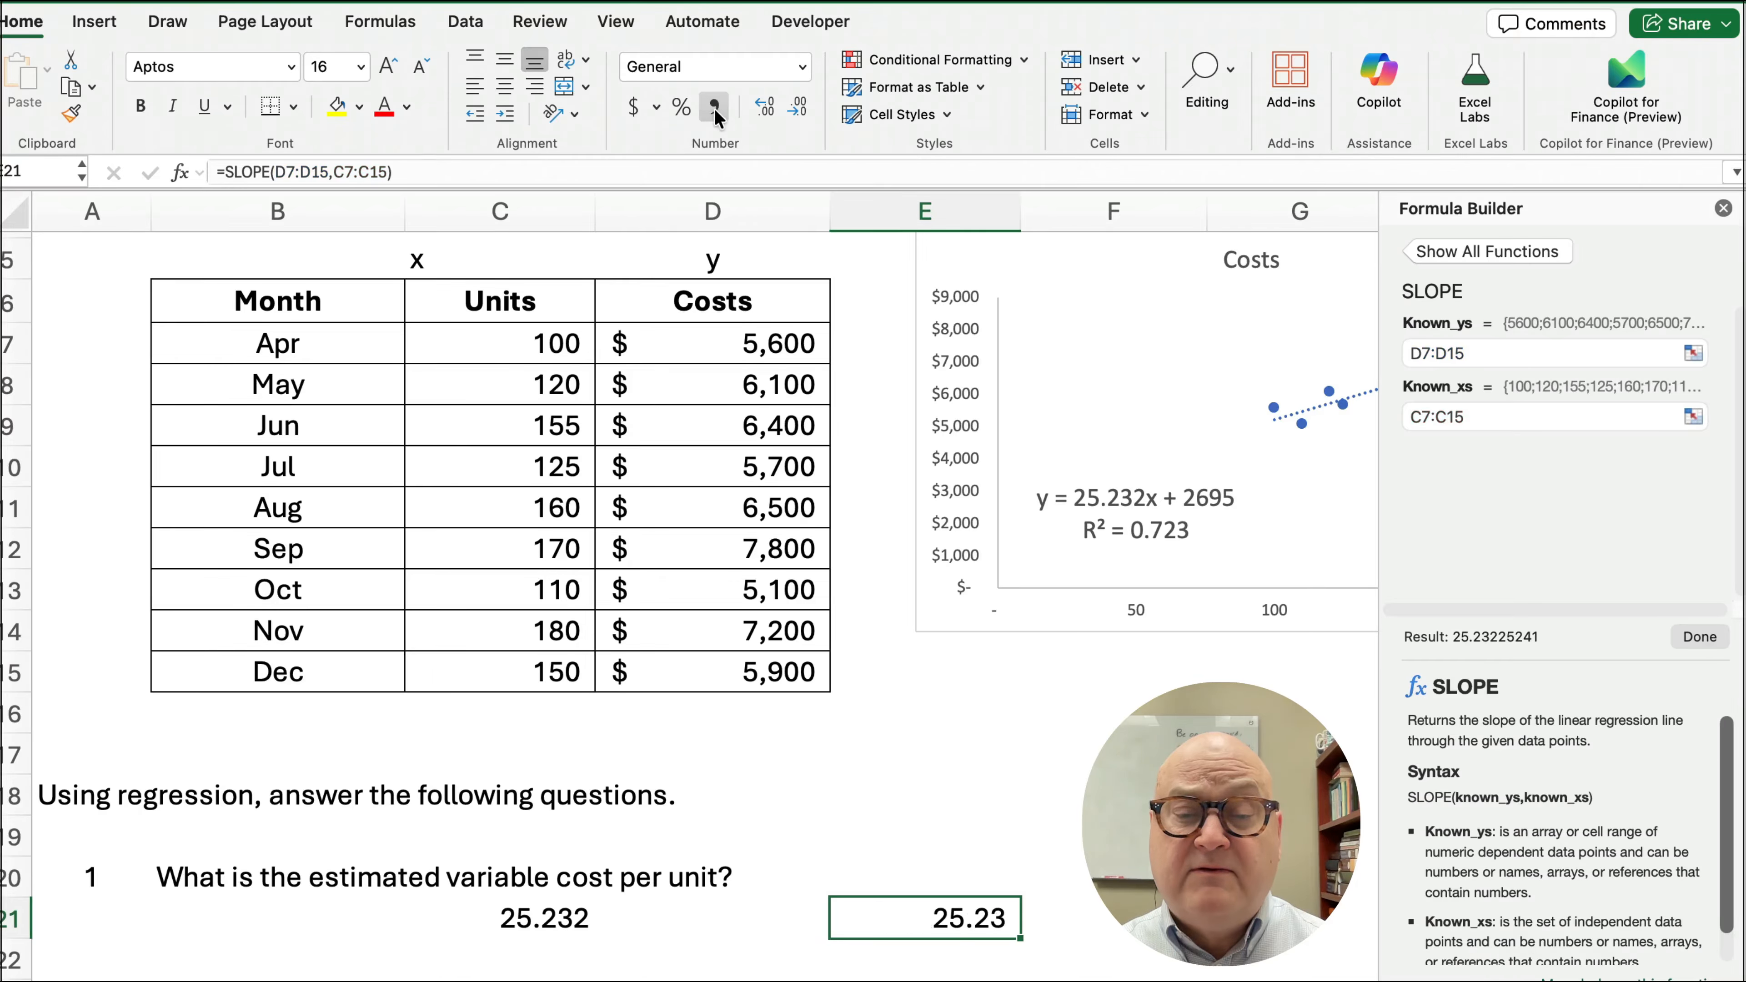
pyautogui.click(765, 109)
pyautogui.click(764, 108)
# - Insert the INTERCEPT function in E24, beside the estimated fixed cost
pyautogui.scroll(-4, 1026, 800)
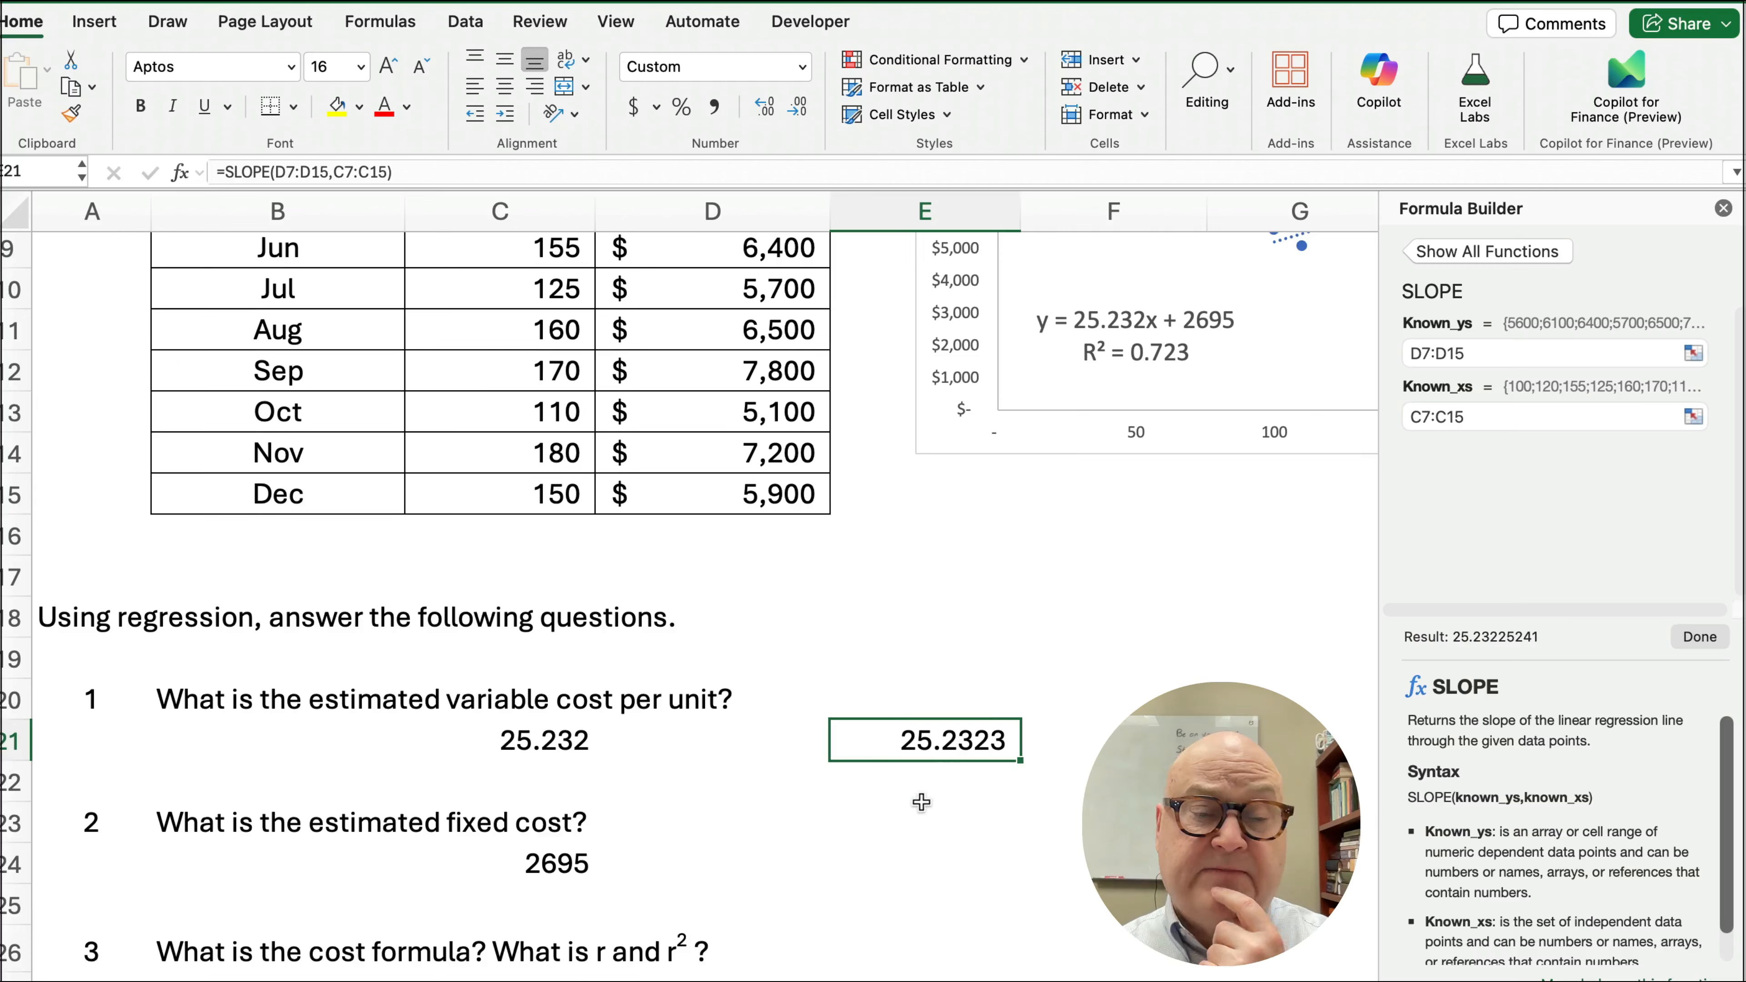
pyautogui.scroll(-1, 942, 784)
pyautogui.click(915, 853)
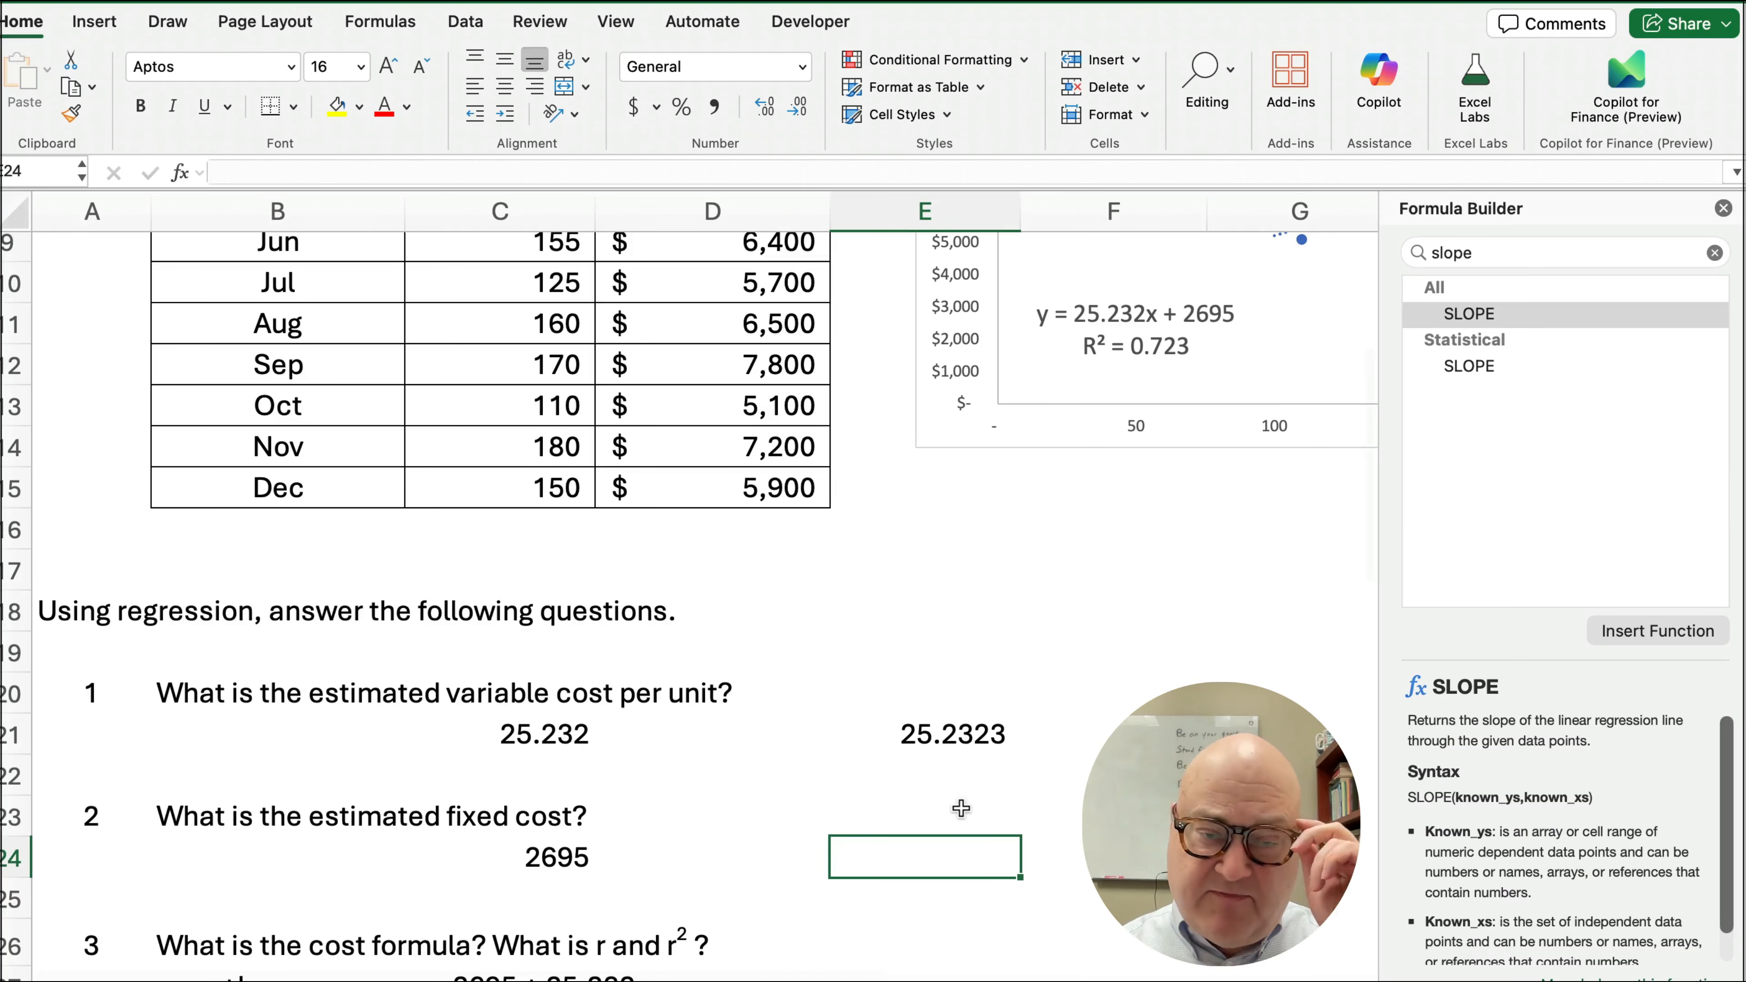
pyautogui.click(1481, 252)
pyautogui.write('inter')
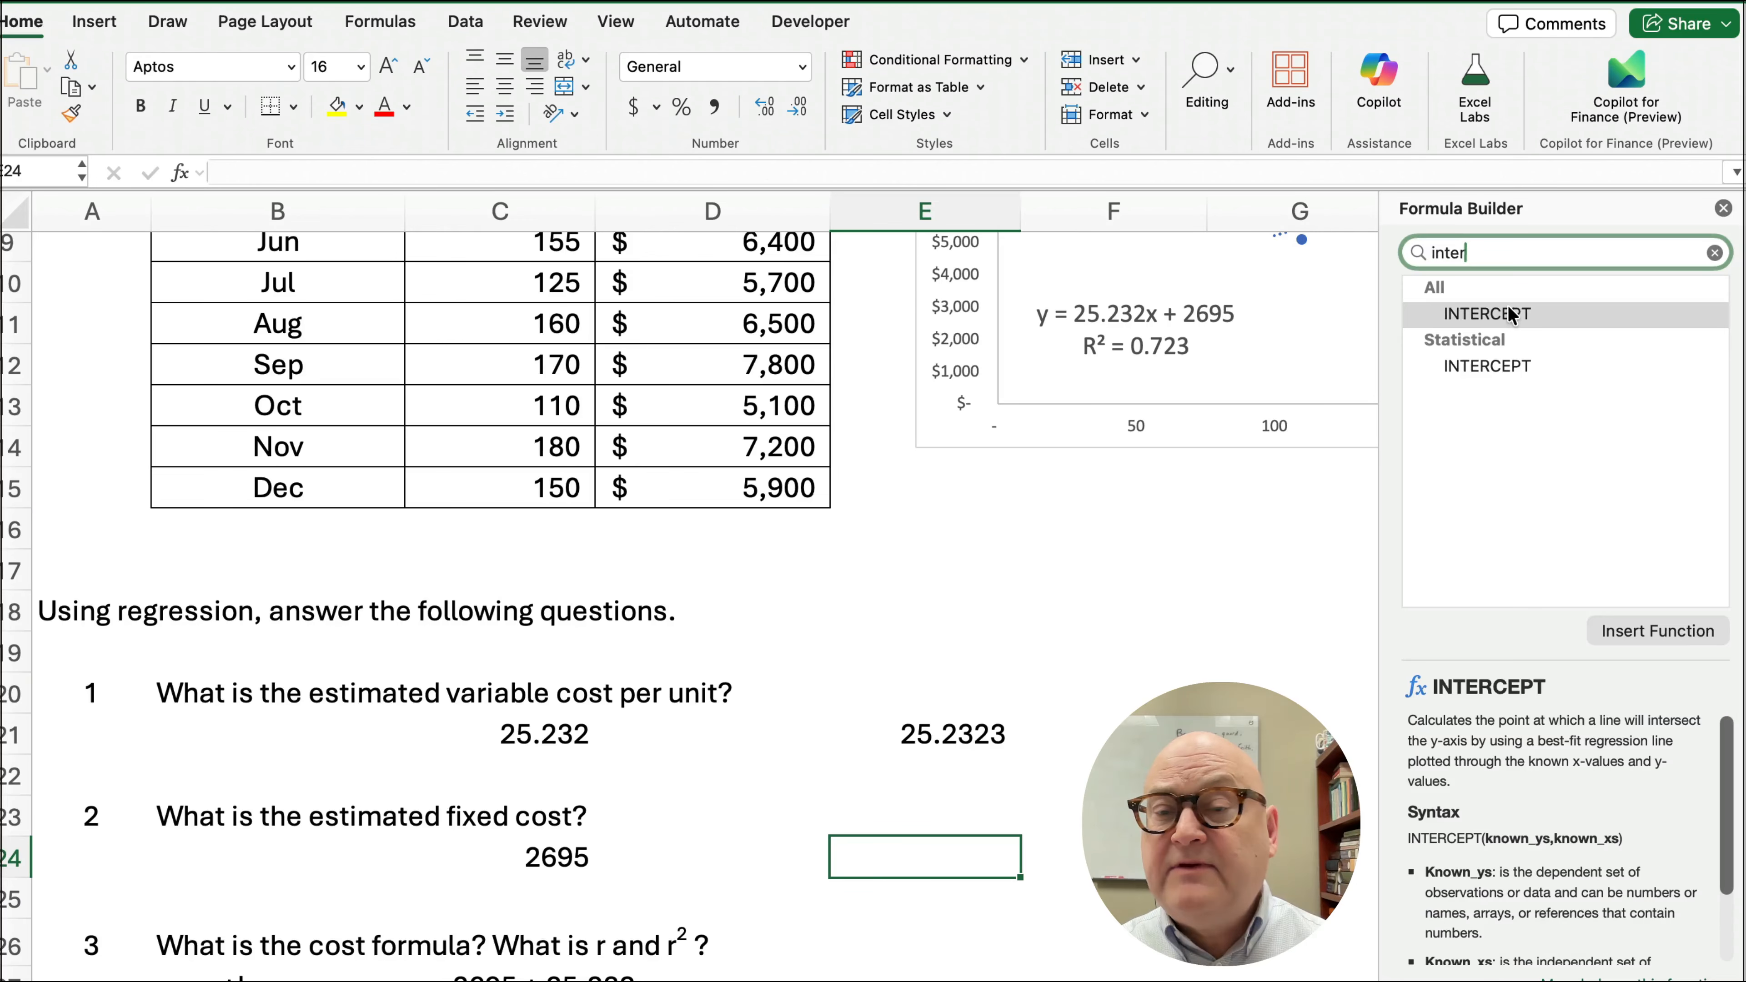
pyautogui.doubleClick(1508, 314)
# - Complete E24's INTERCEPT formula with D7:D15 as known y values and C7:C15 as known x values, and format it in comma style
pyautogui.click(1458, 347)
pyautogui.scroll(4, 897, 439)
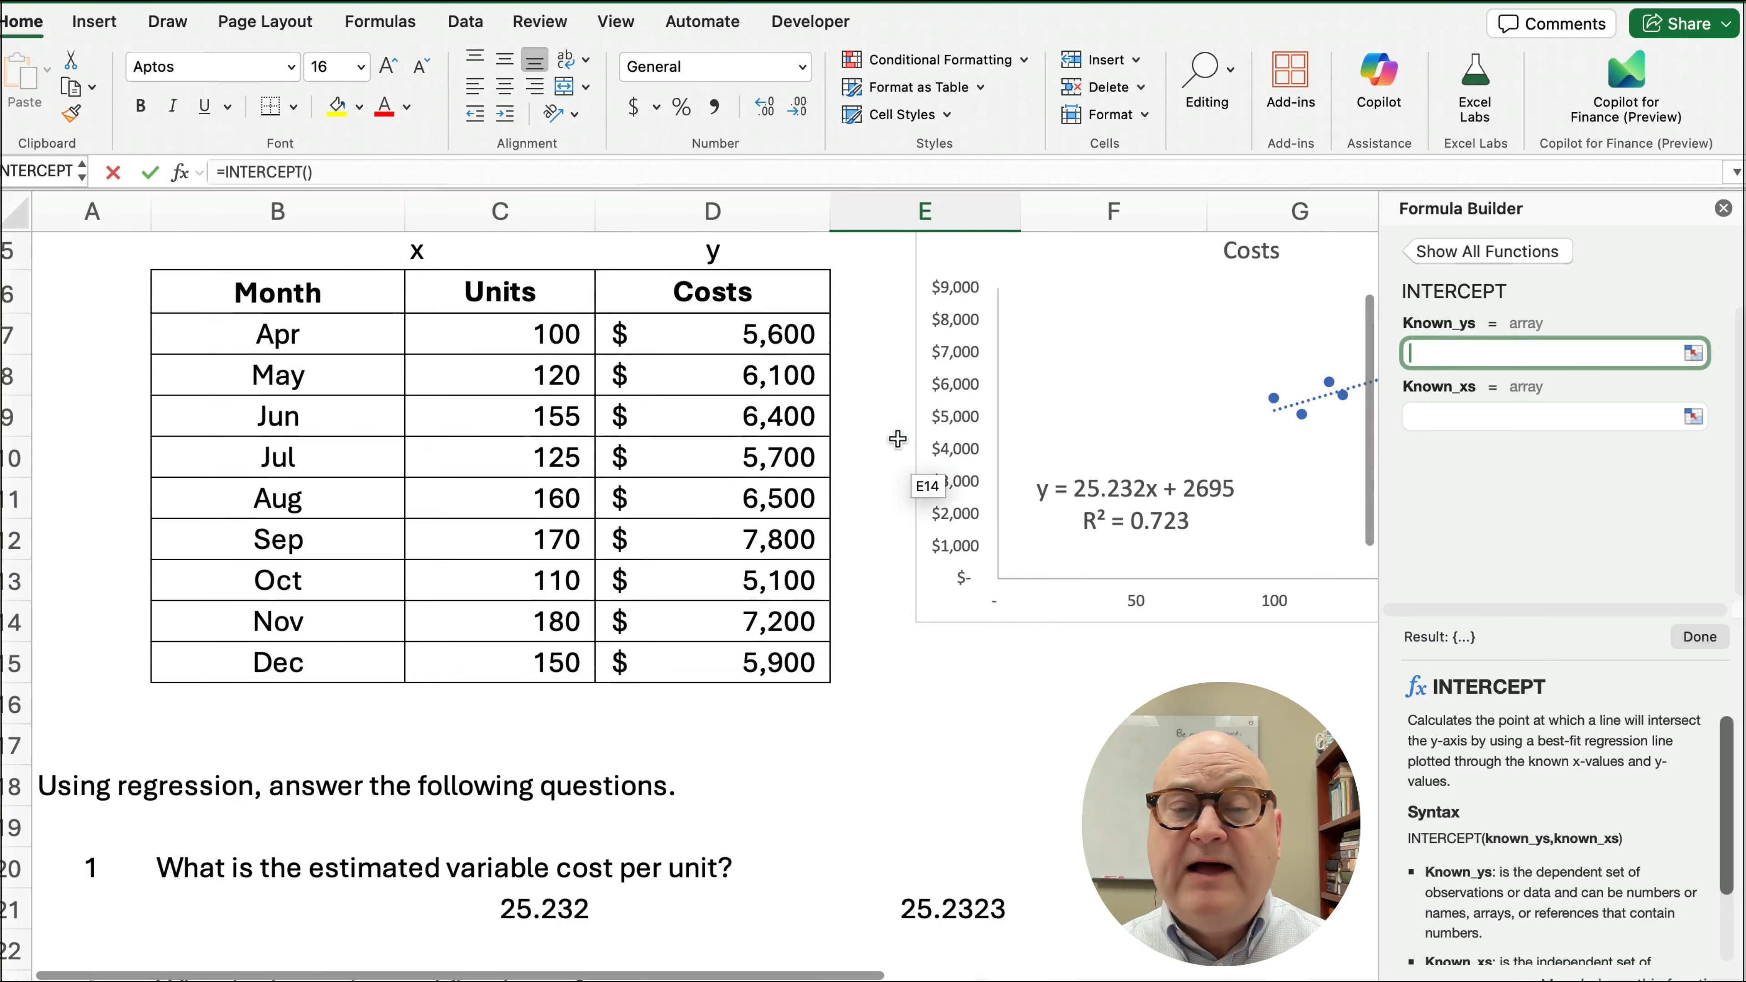
pyautogui.moveTo(756, 344); pyautogui.dragTo(749, 670)
pyautogui.click(1429, 414)
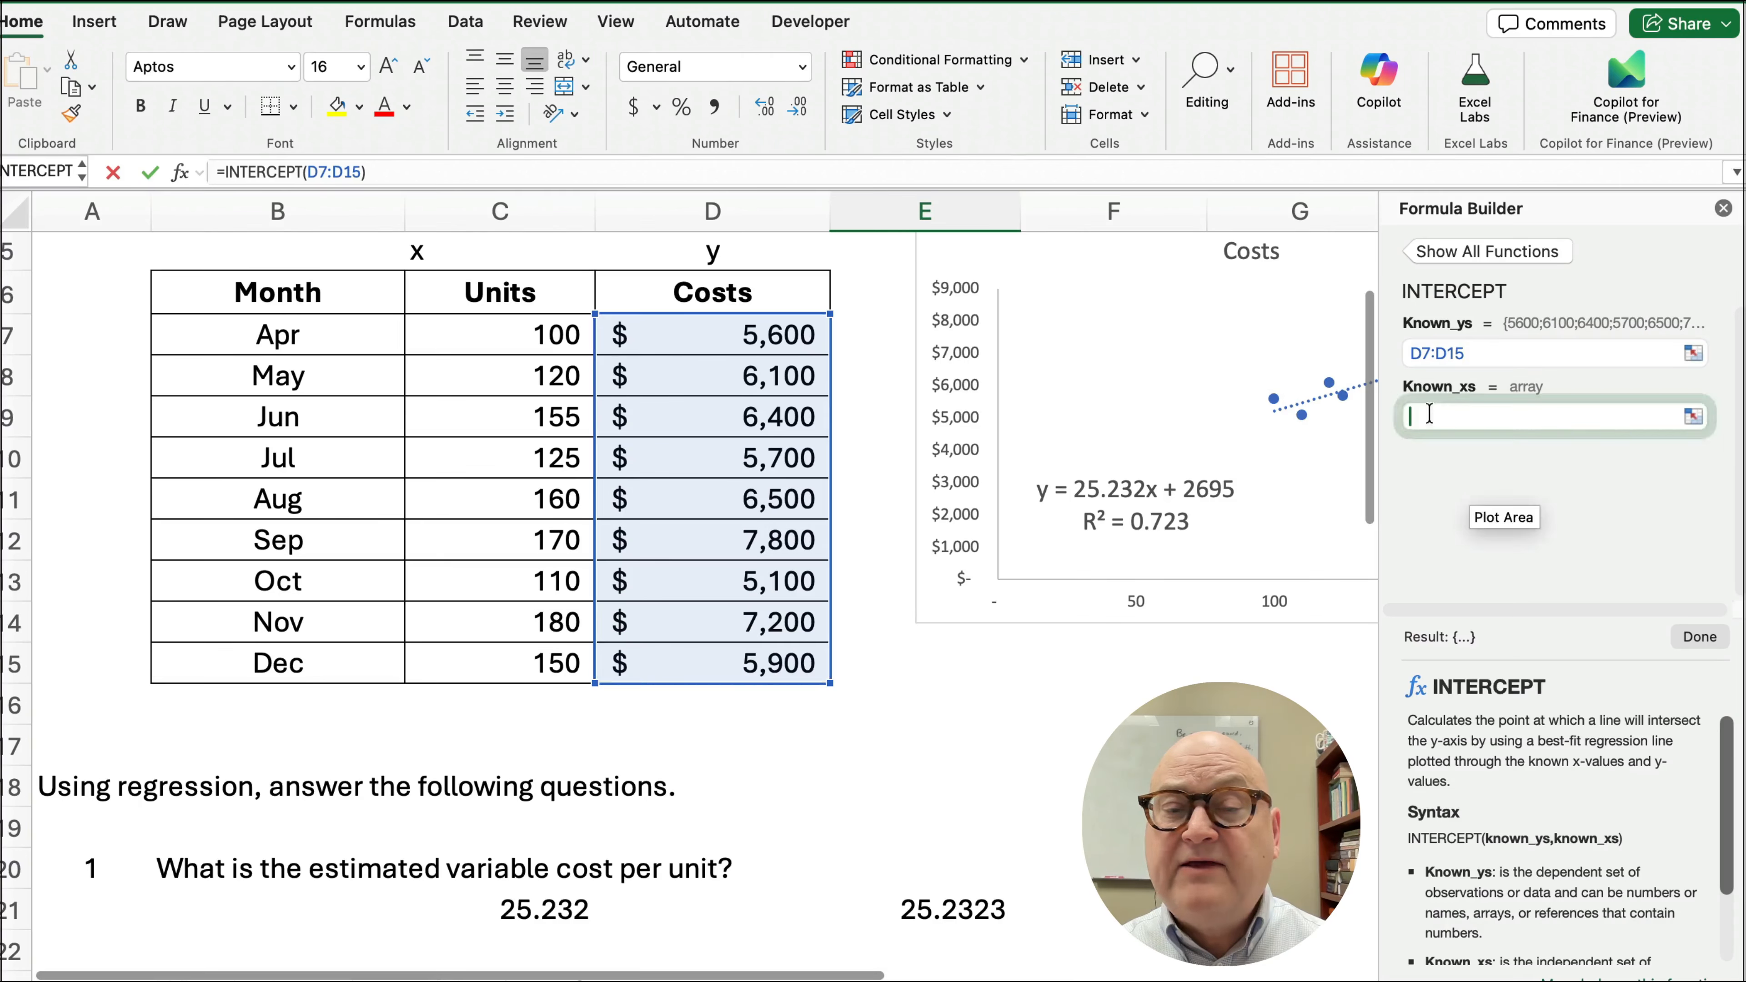
pyautogui.moveTo(527, 333); pyautogui.dragTo(525, 654)
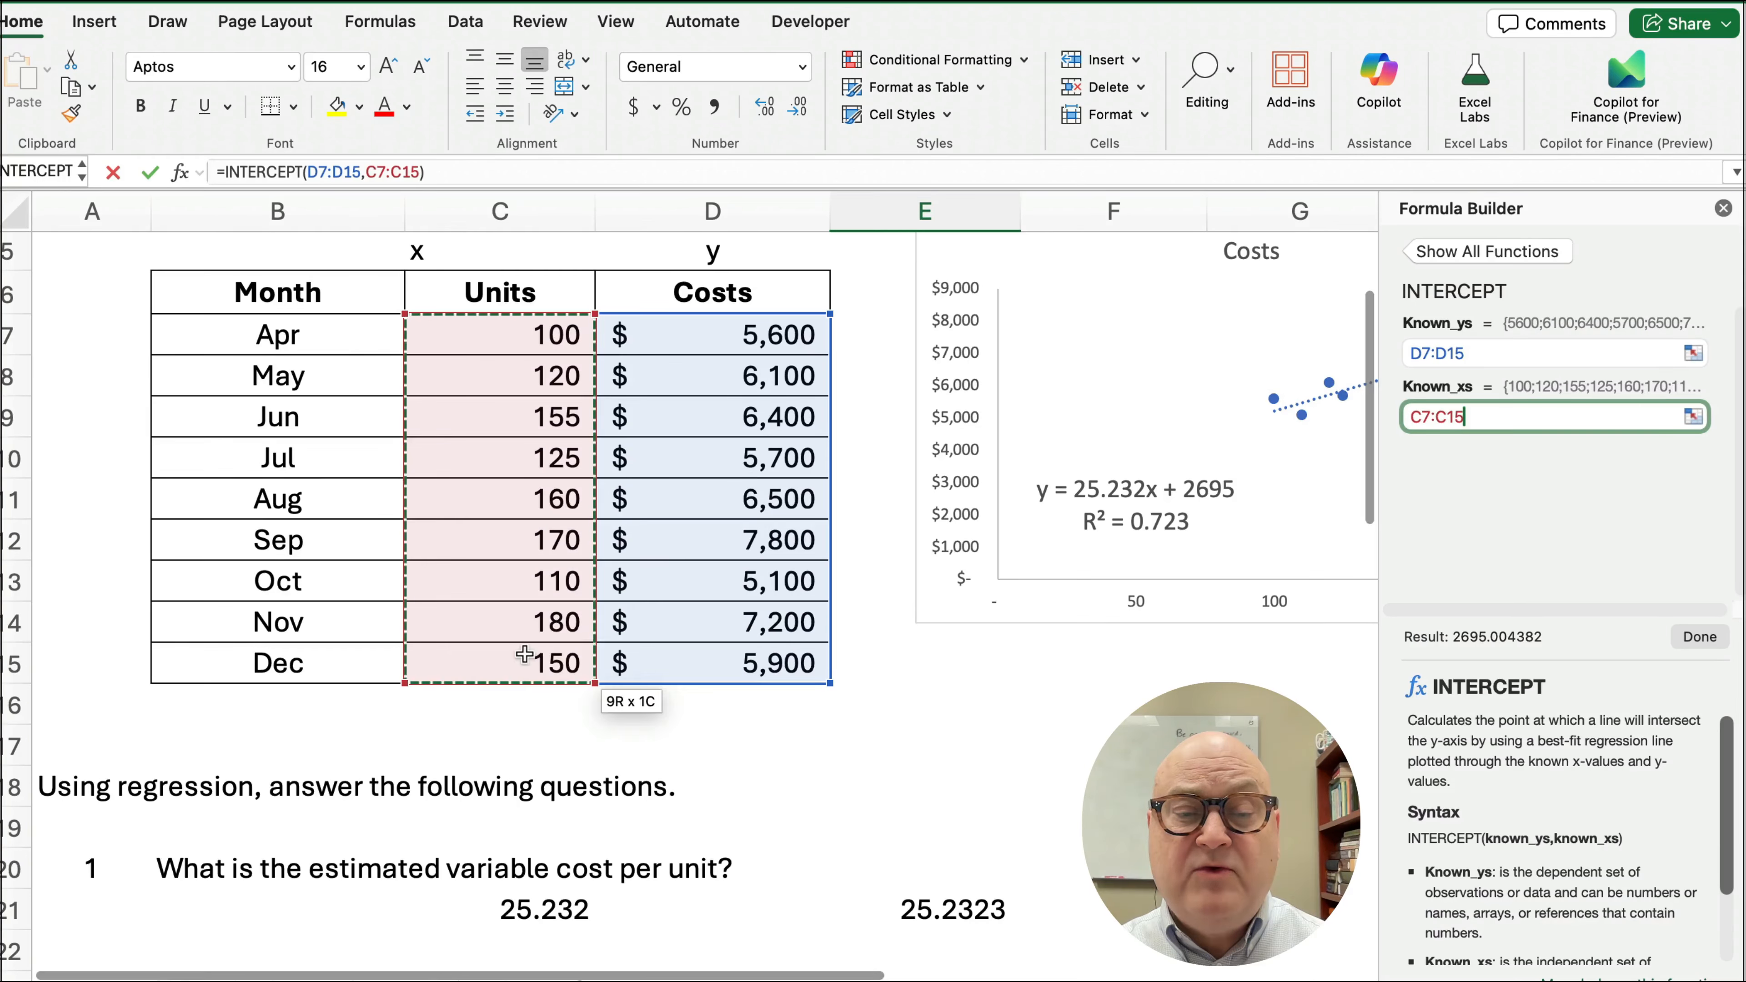
pyautogui.click(1698, 636)
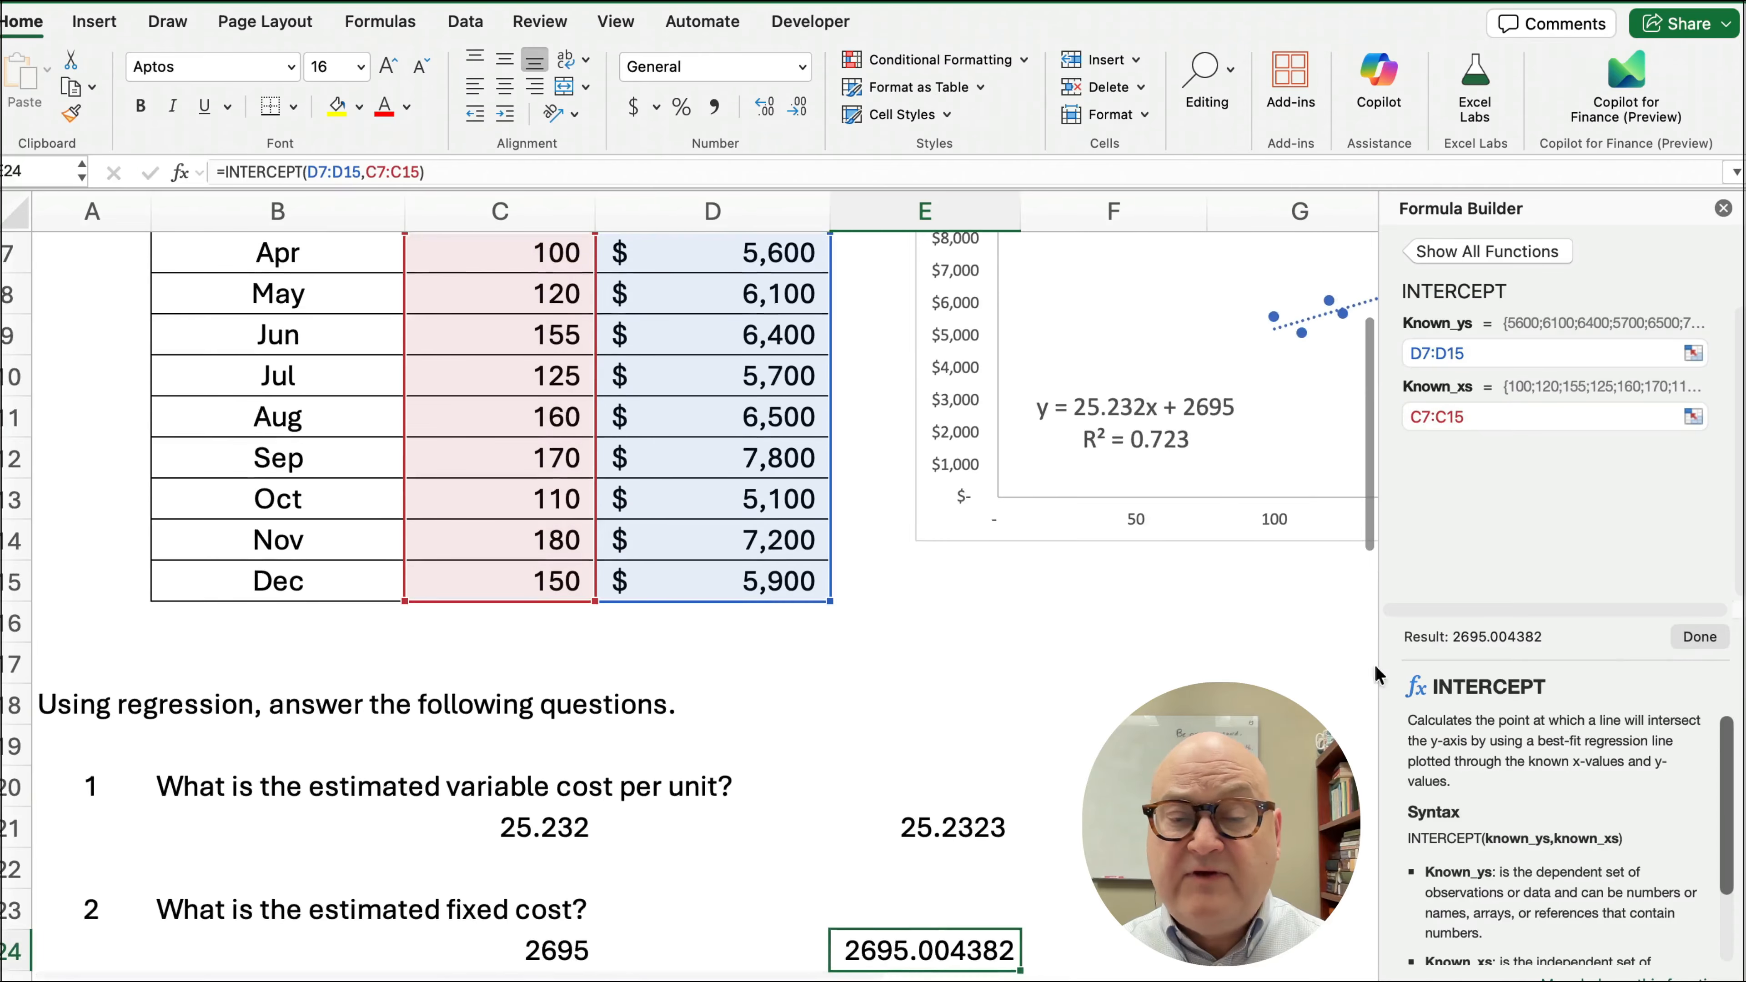
pyautogui.scroll(-3, 900, 612)
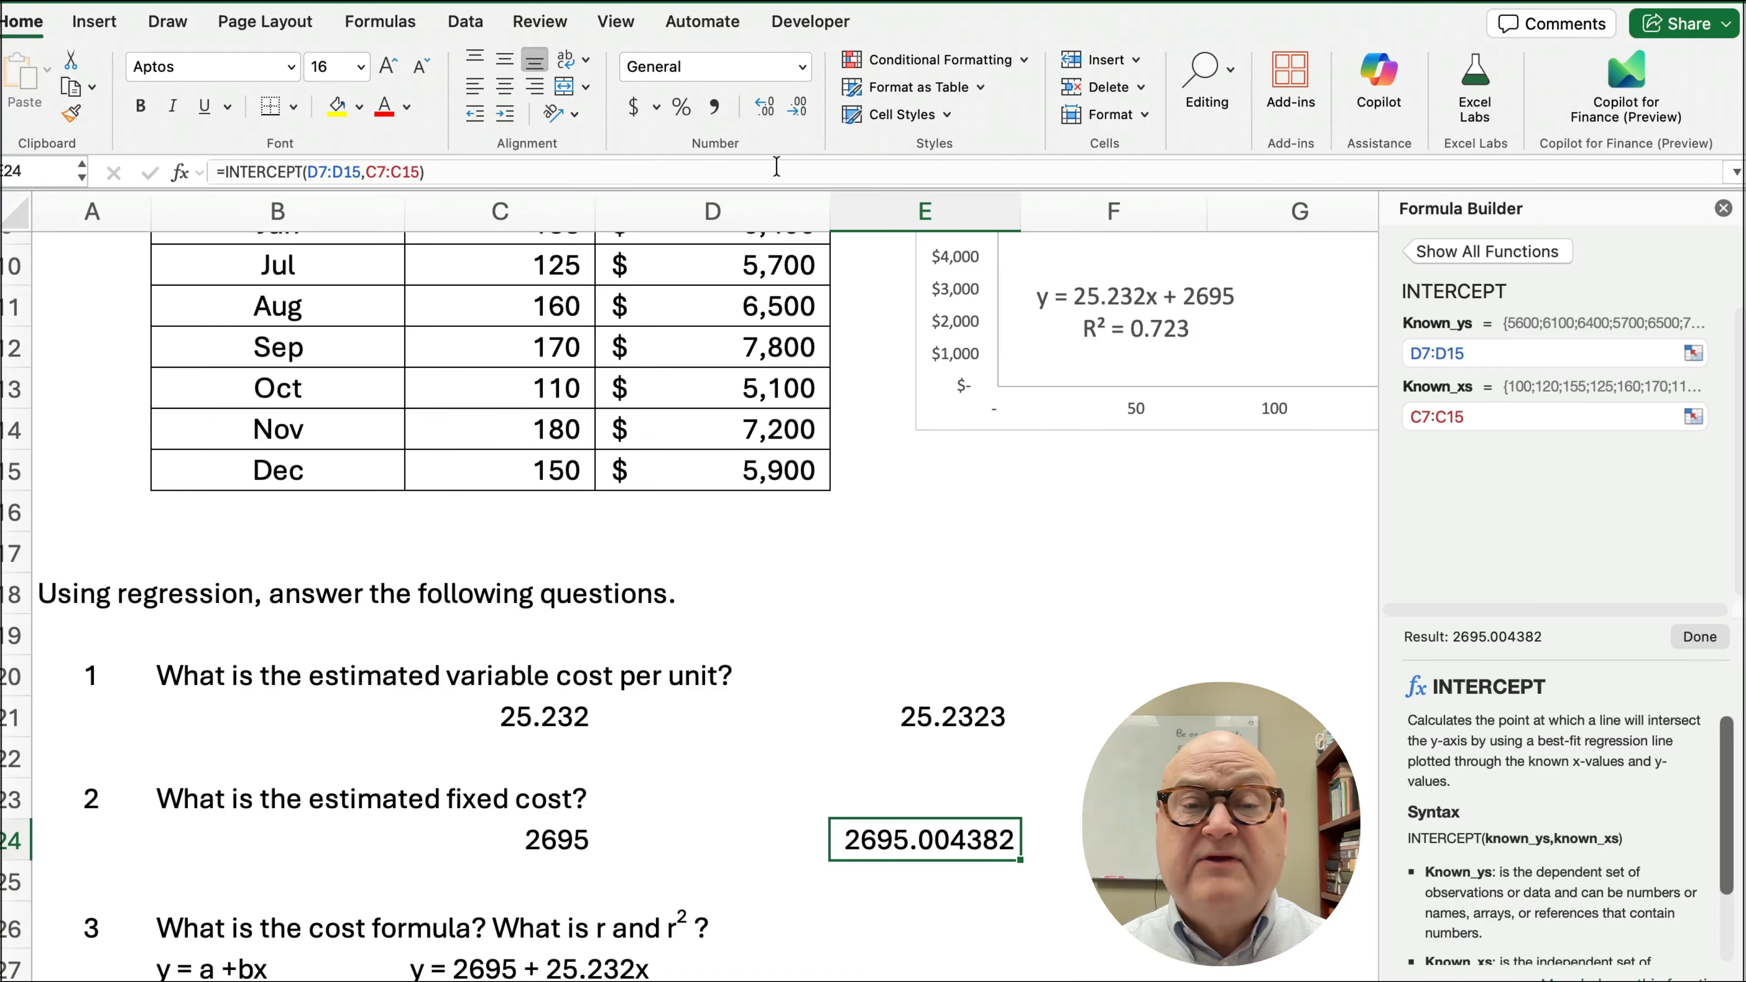
pyautogui.click(715, 106)
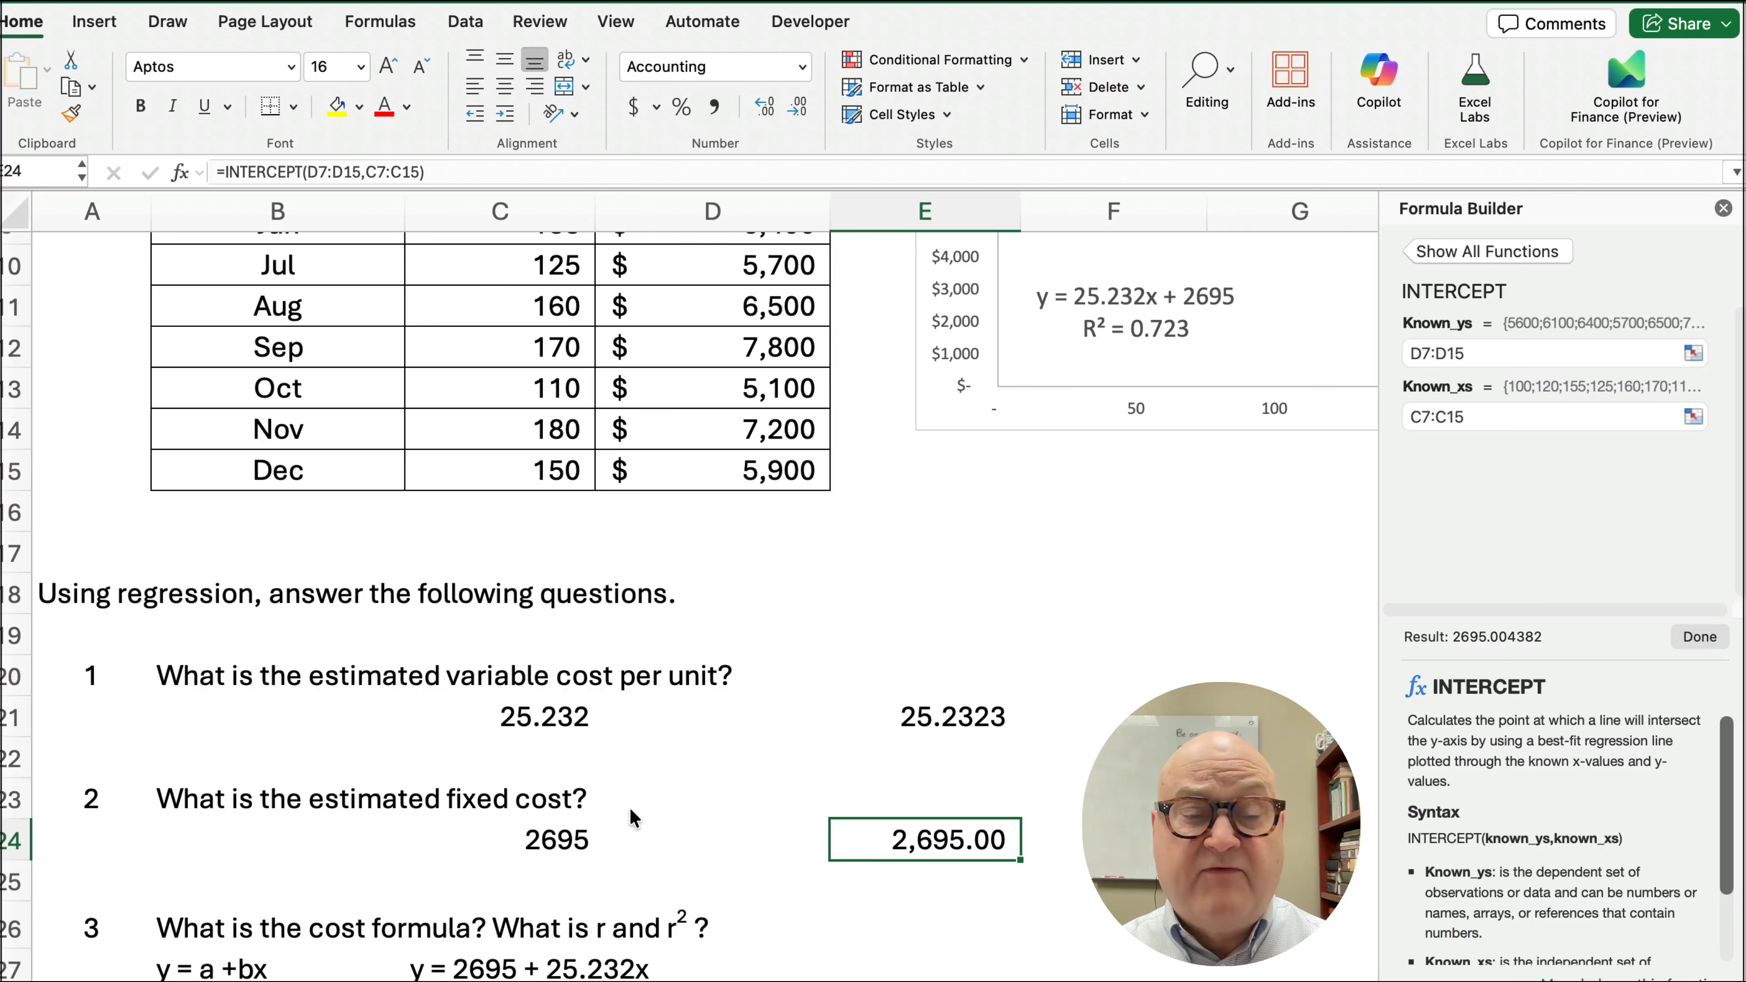
# - Review the list of regression methods and compare the SLOPE and INTERCEPT results with the chart-based answers
pyautogui.scroll(-10, 631, 809)
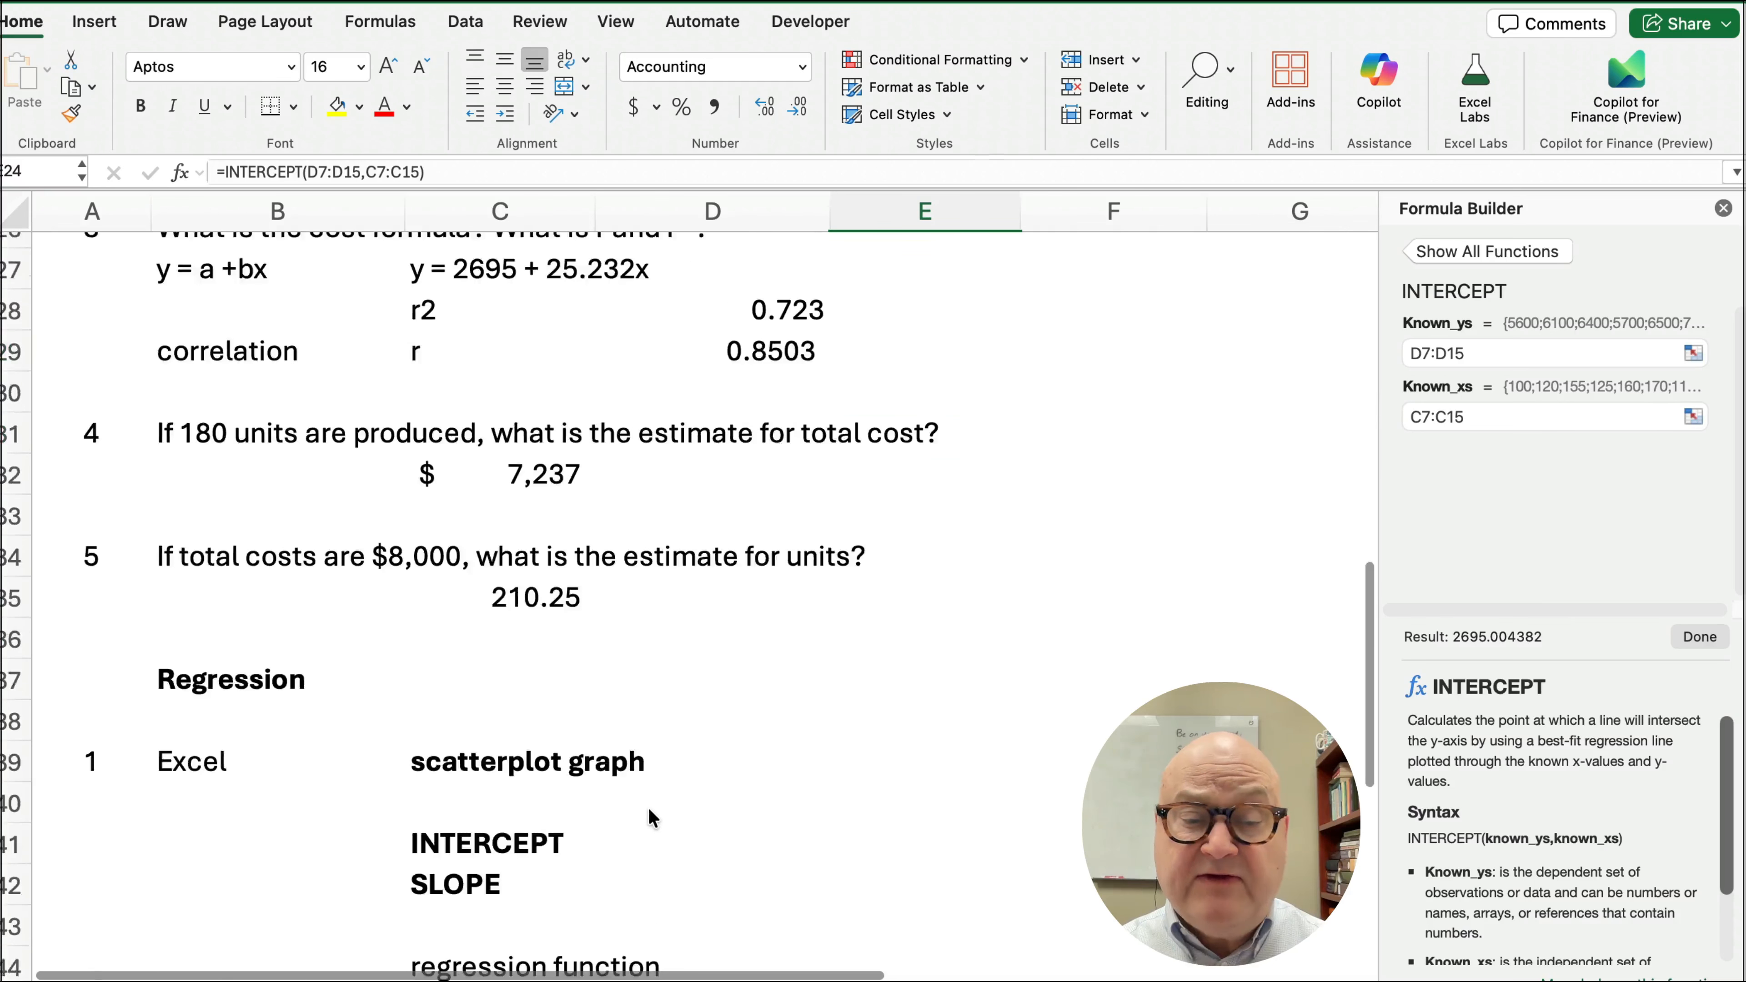
pyautogui.scroll(-3, 652, 817)
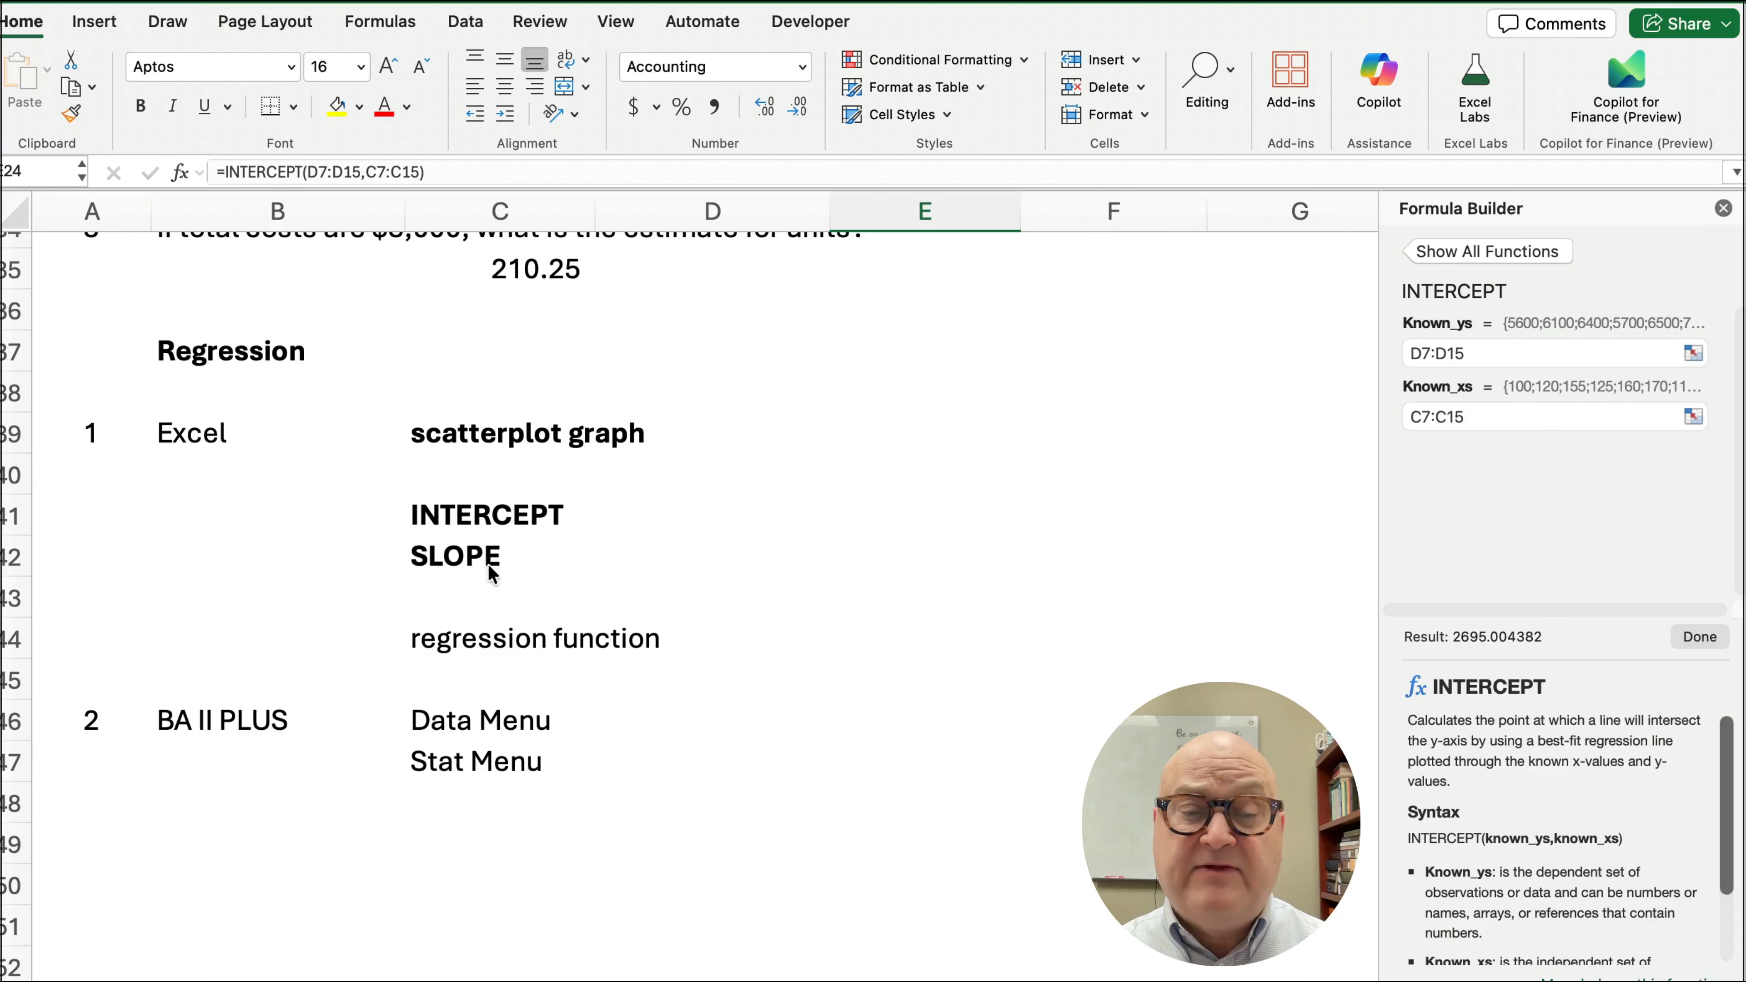
pyautogui.scroll(6, 886, 671)
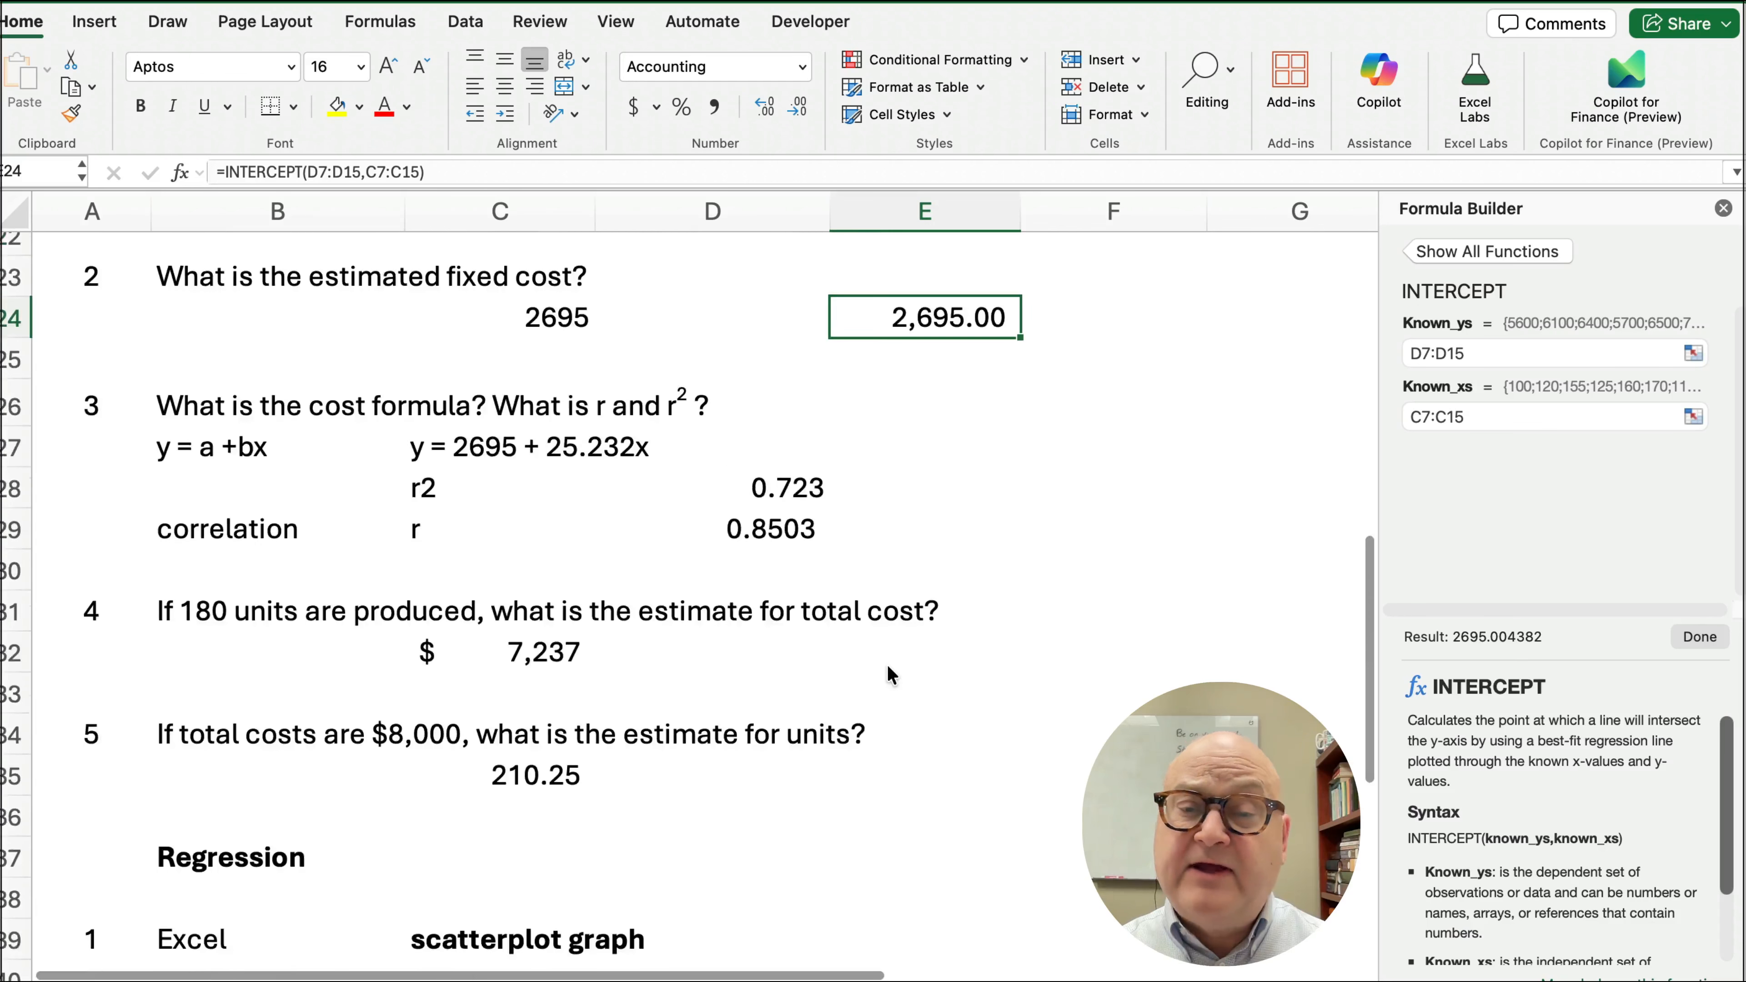
pyautogui.scroll(2, 888, 667)
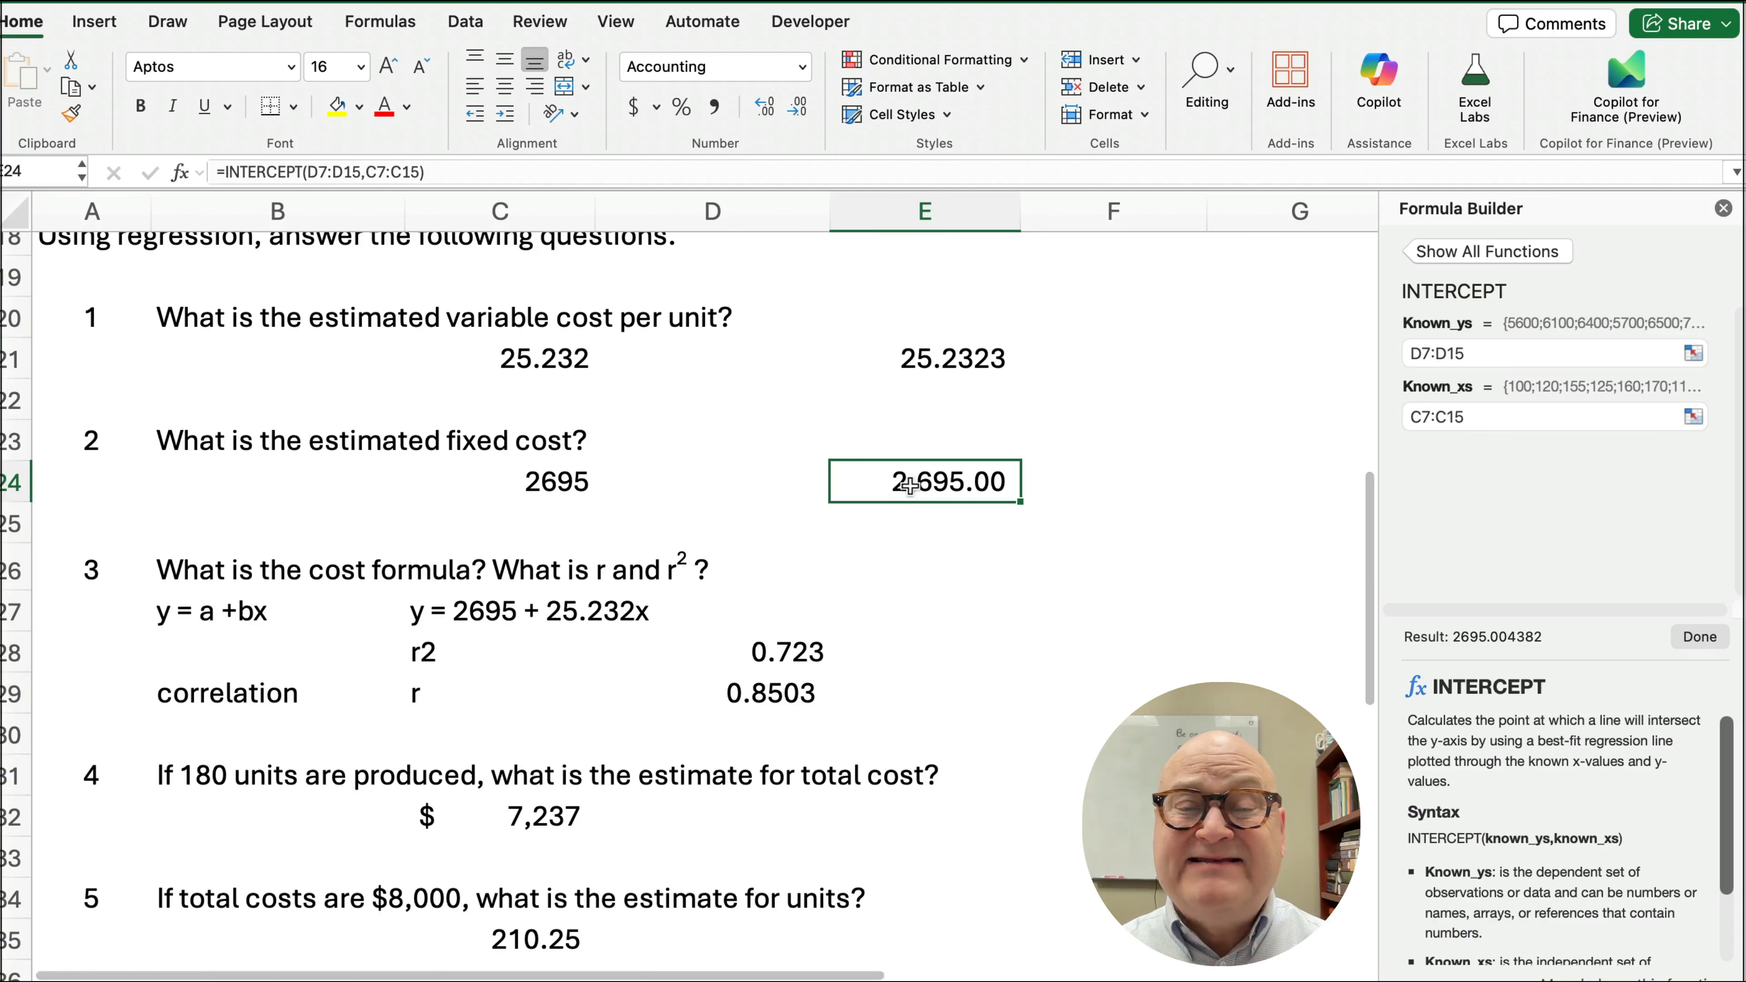